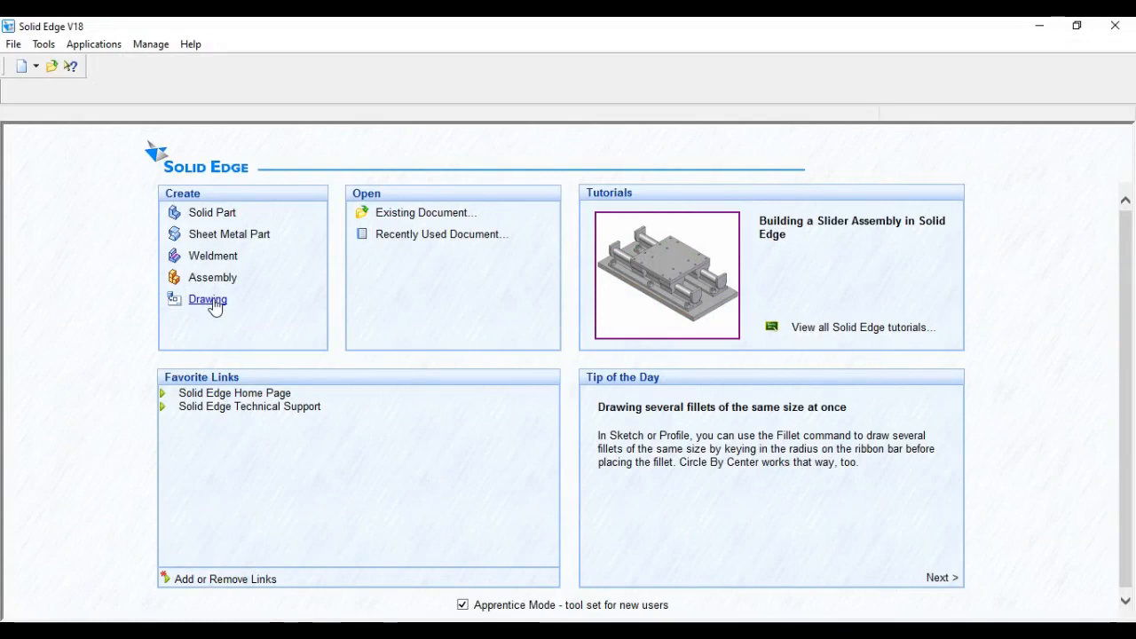
Create a new drawing and set Sheet1 to the A4-Sheet background with the background hidden
click(212, 302)
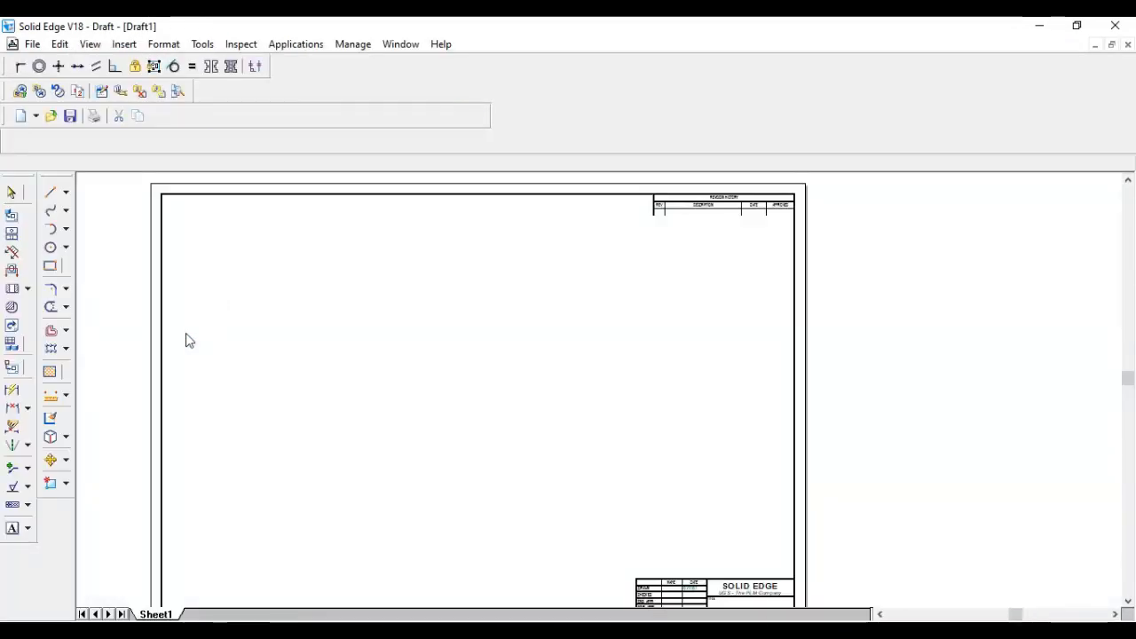
right_click(165, 615)
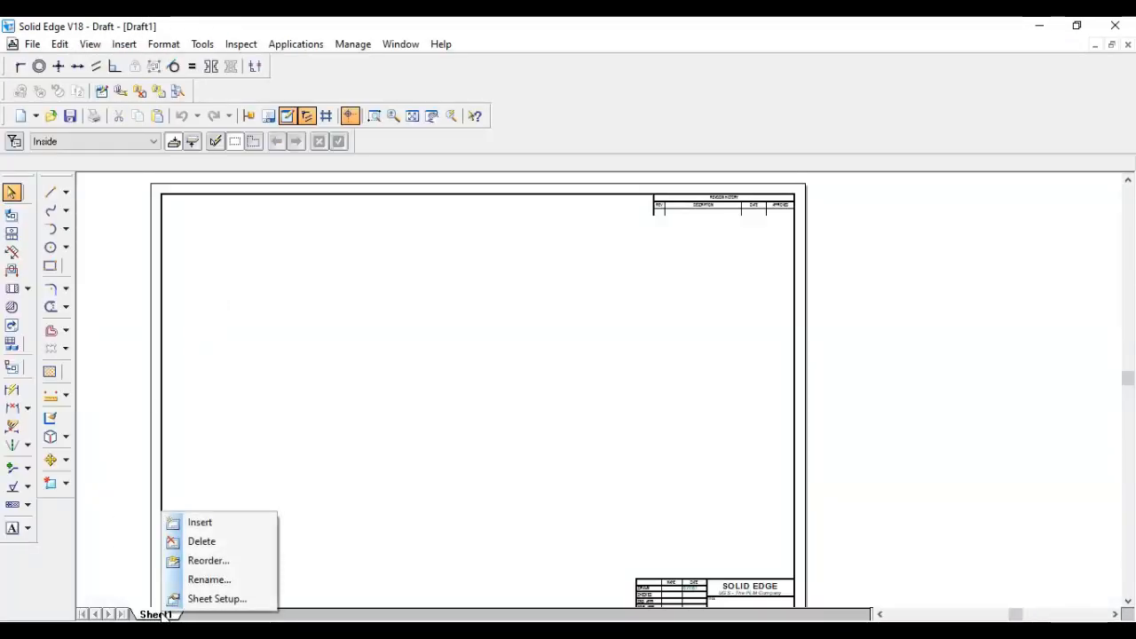
click(249, 598)
click(606, 257)
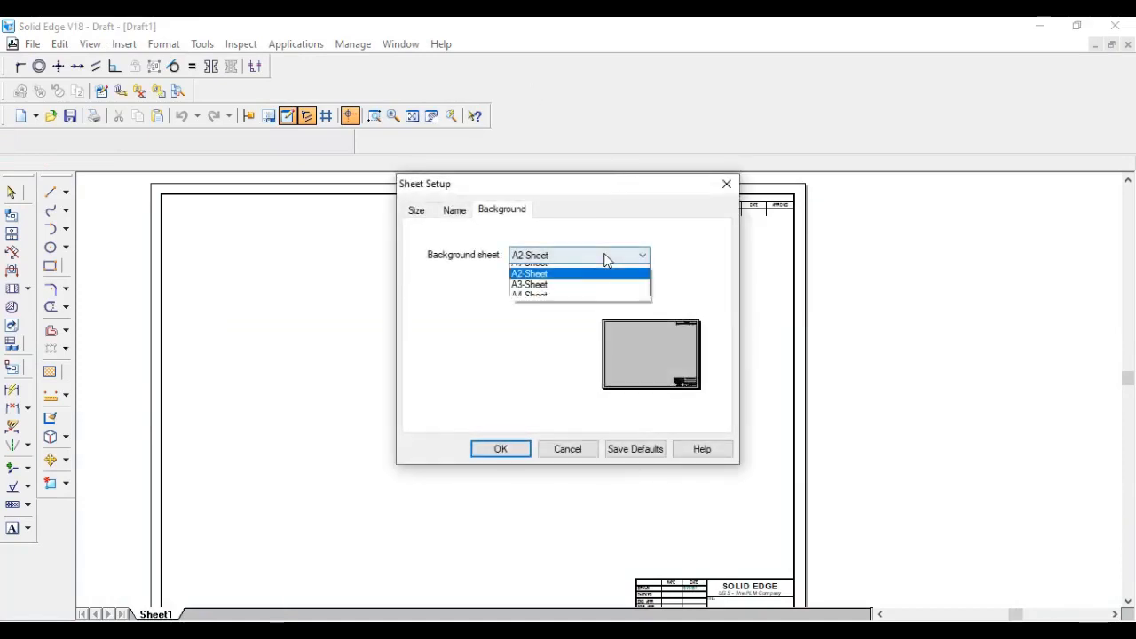
click(578, 313)
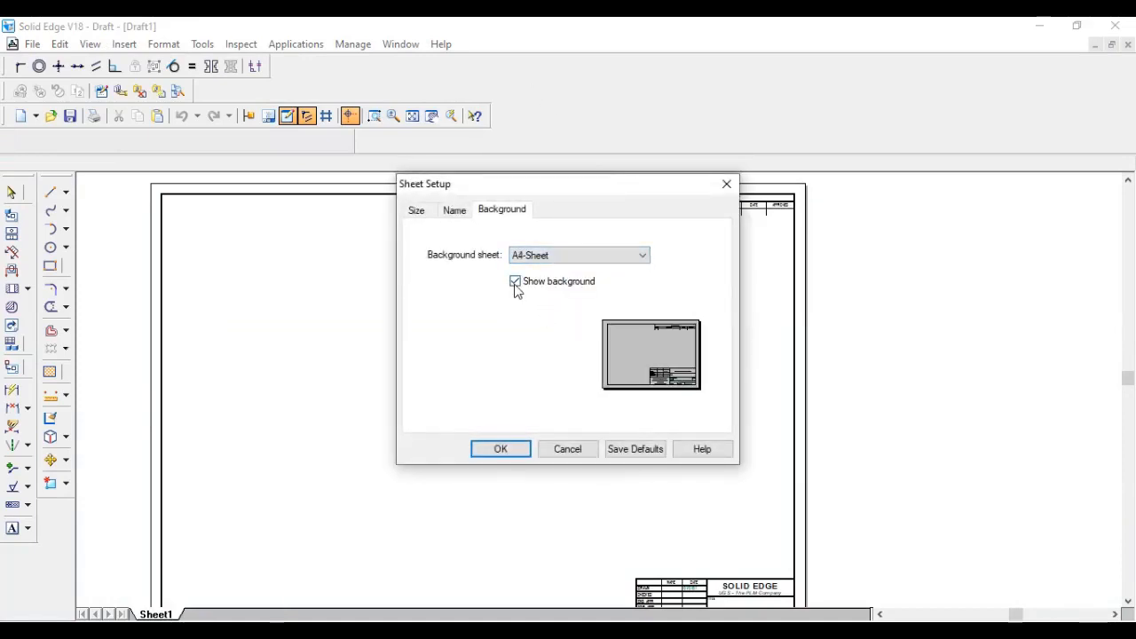
click(515, 283)
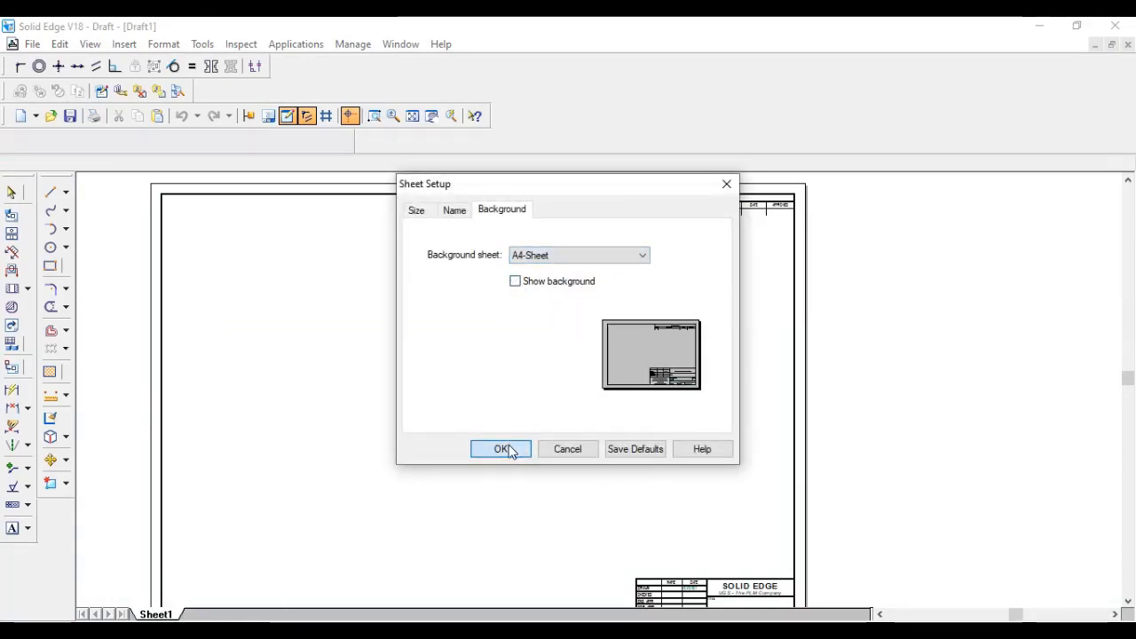
click(513, 449)
click(414, 116)
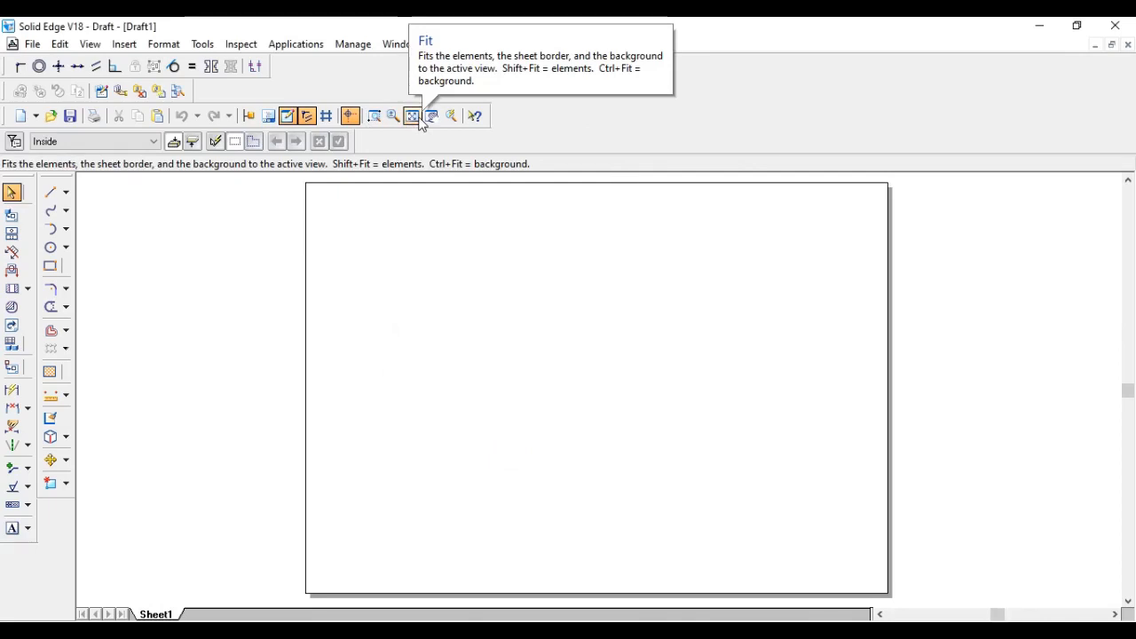
Check the reference image and draw a horizontal reference line across the middle of the sheet, almost from border to border
click(49, 191)
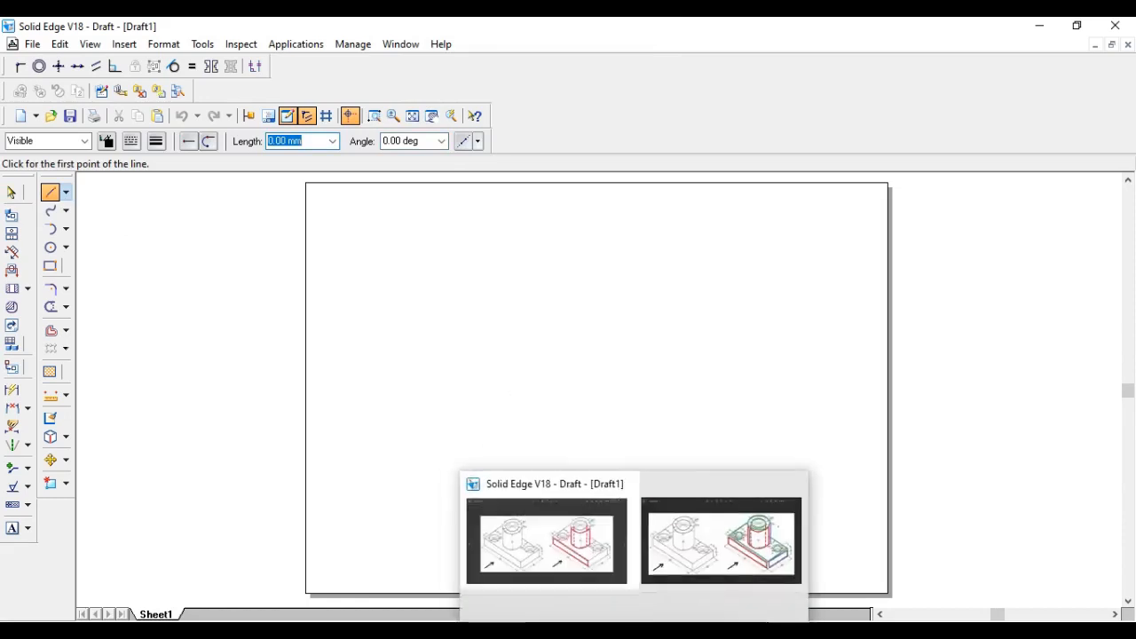
click(631, 630)
click(579, 530)
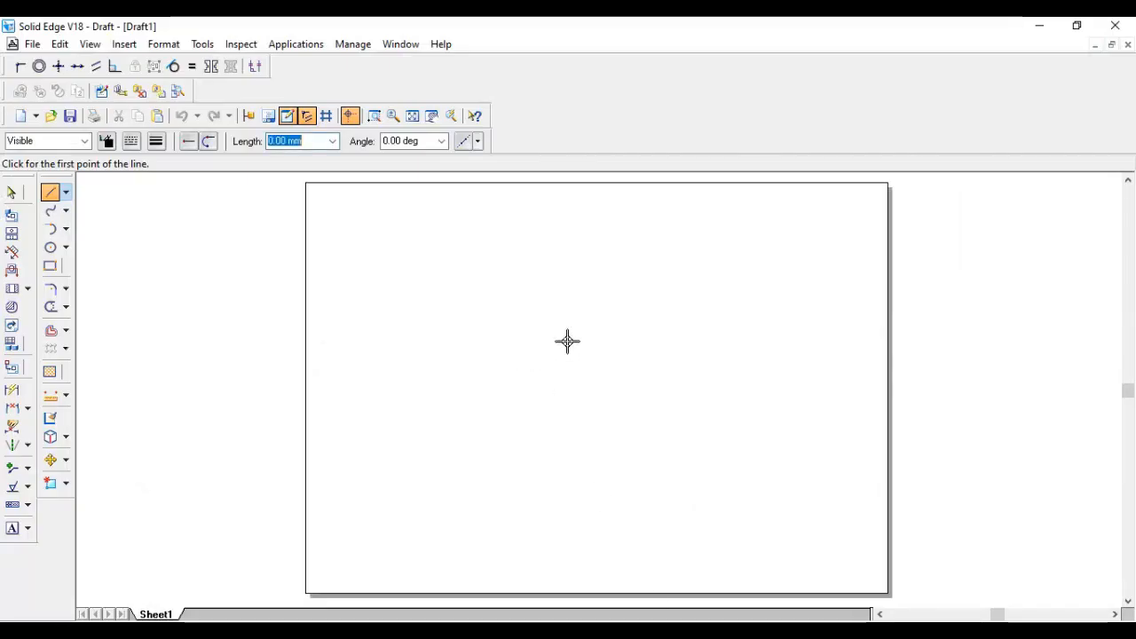
click(329, 395)
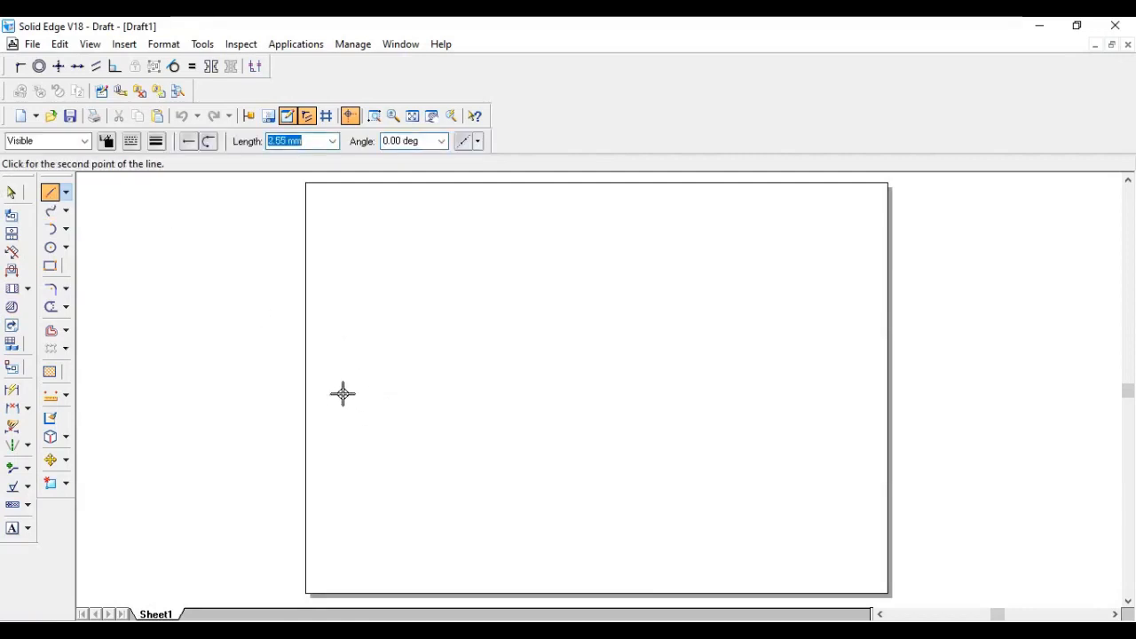
click(872, 394)
right_click(847, 307)
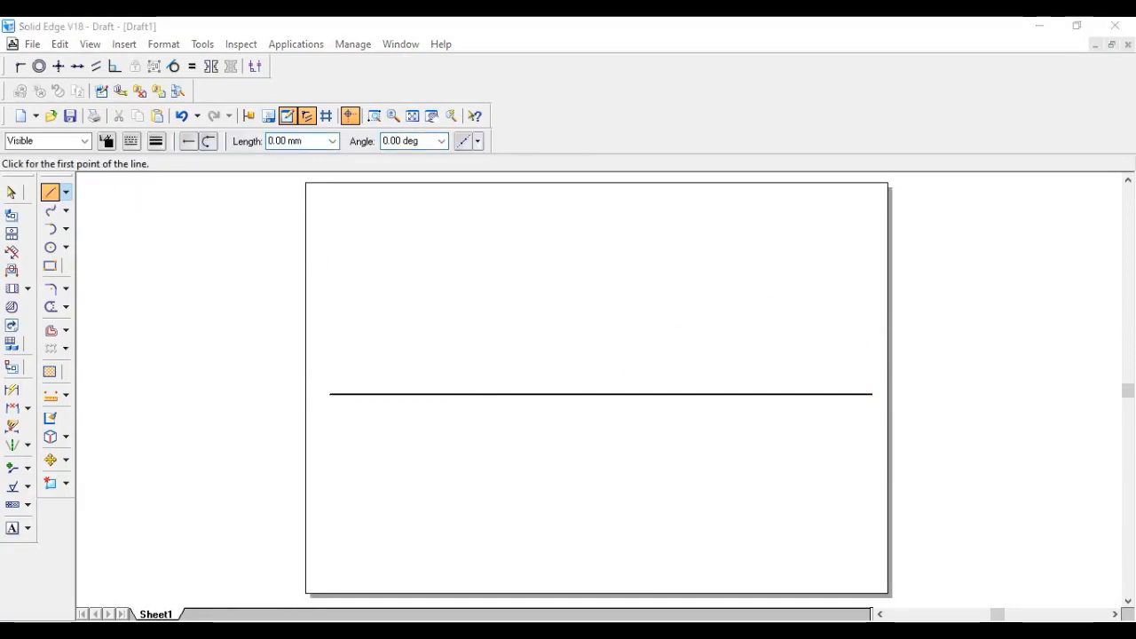
Review the part's dimensions in the reference image Capture7.JPG and return to the Solid Edge drawing
key(alt+Tab)
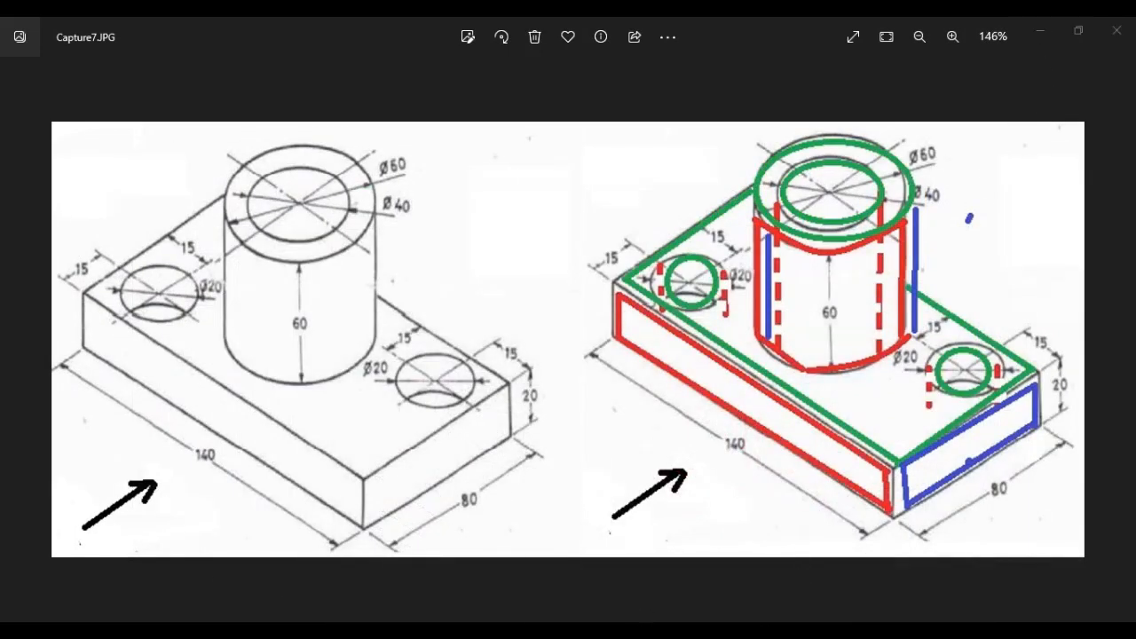
right_click(632, 632)
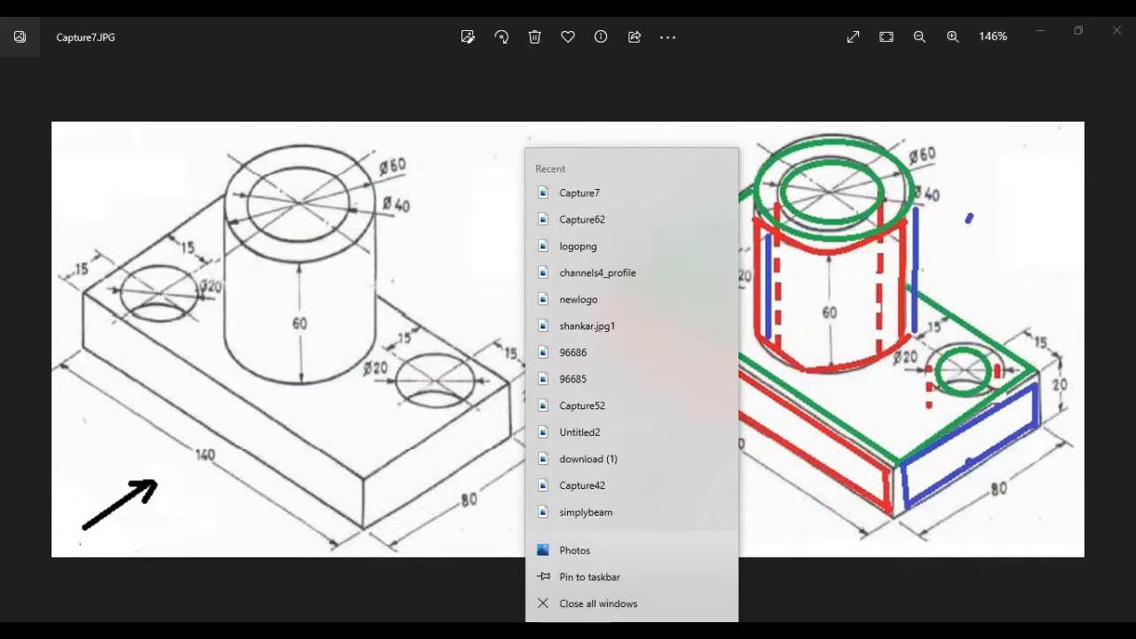
click(771, 599)
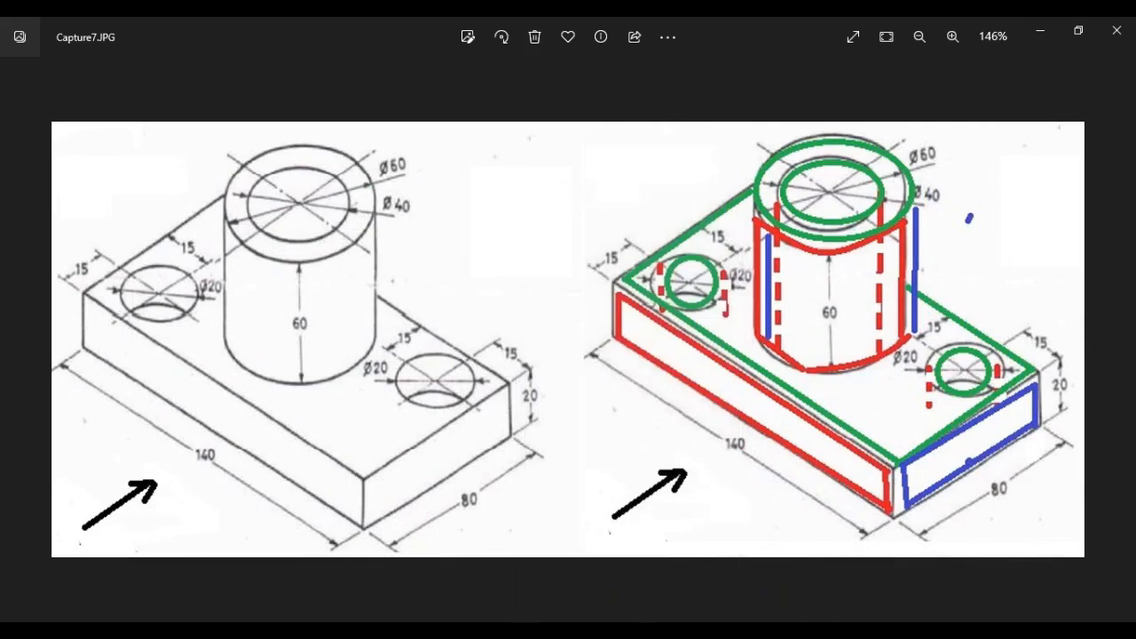
mouse_move(632, 631)
mouse_move(672, 631)
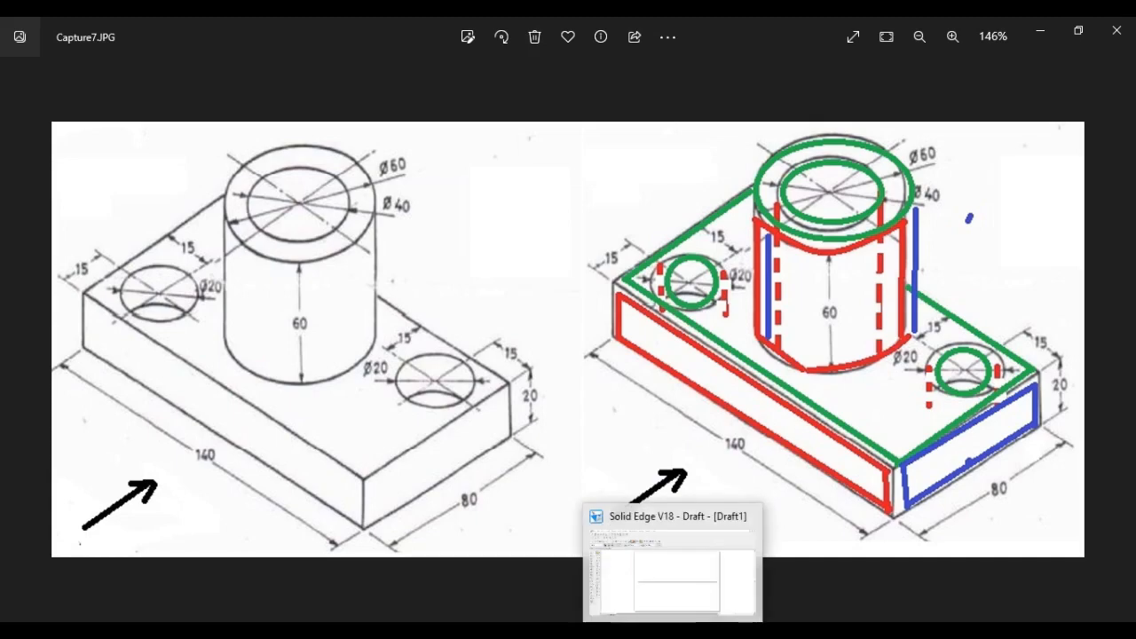
click(671, 576)
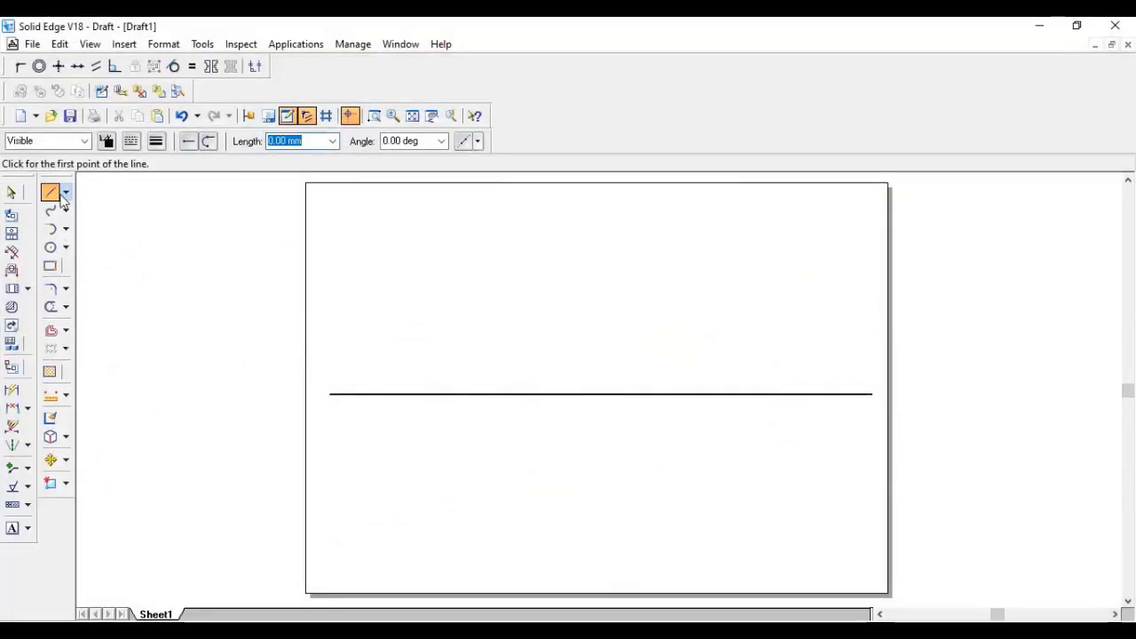
click(690, 377)
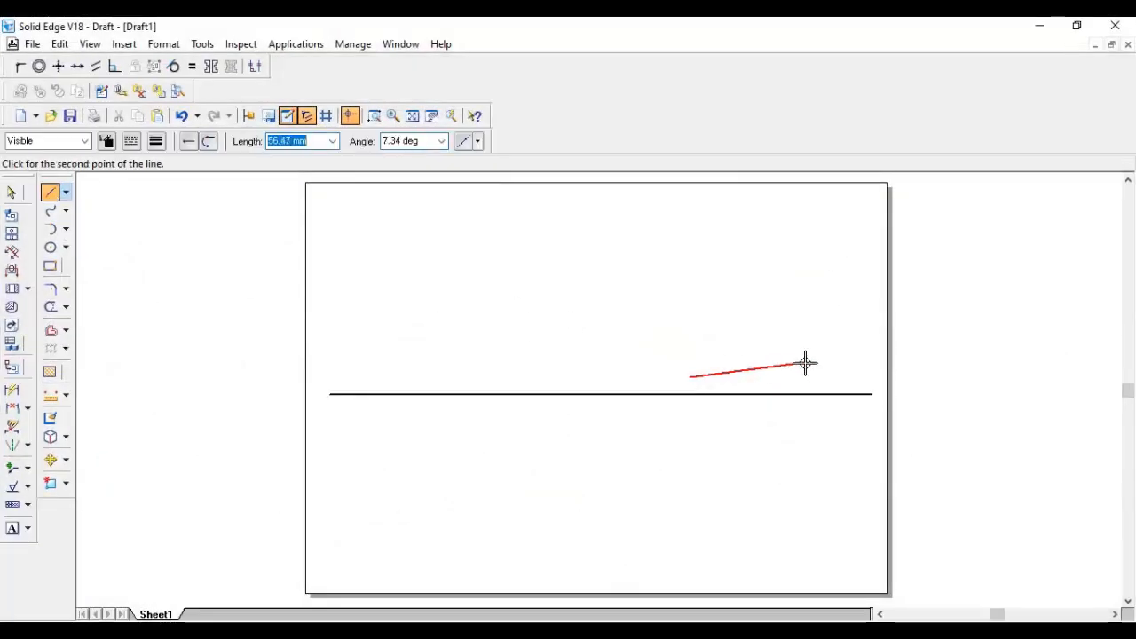
text(140)
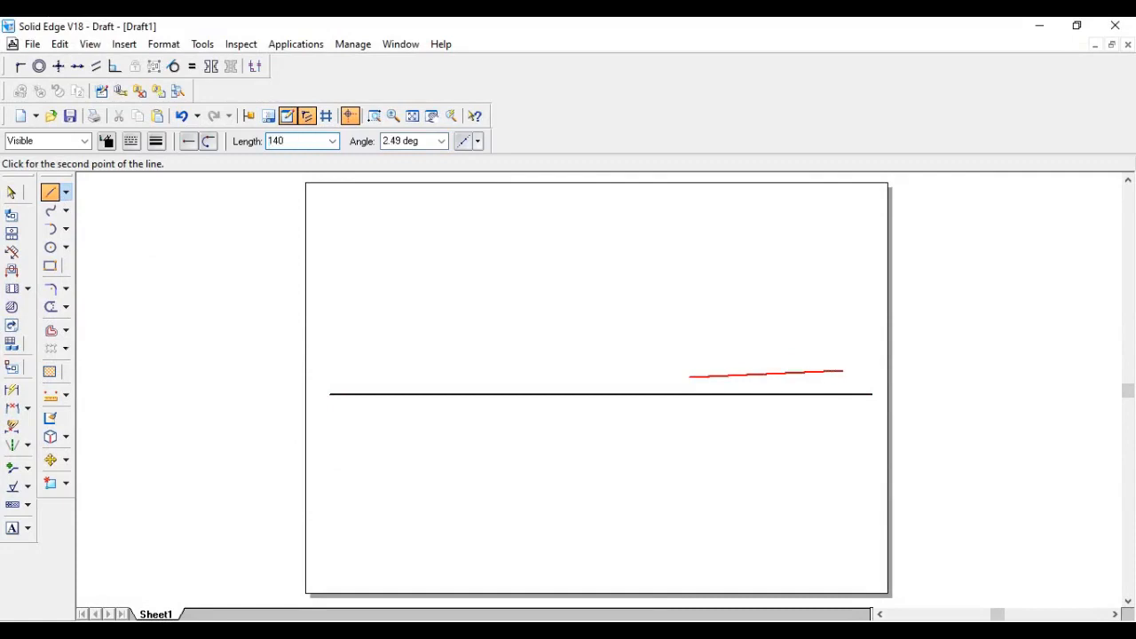
key(Return)
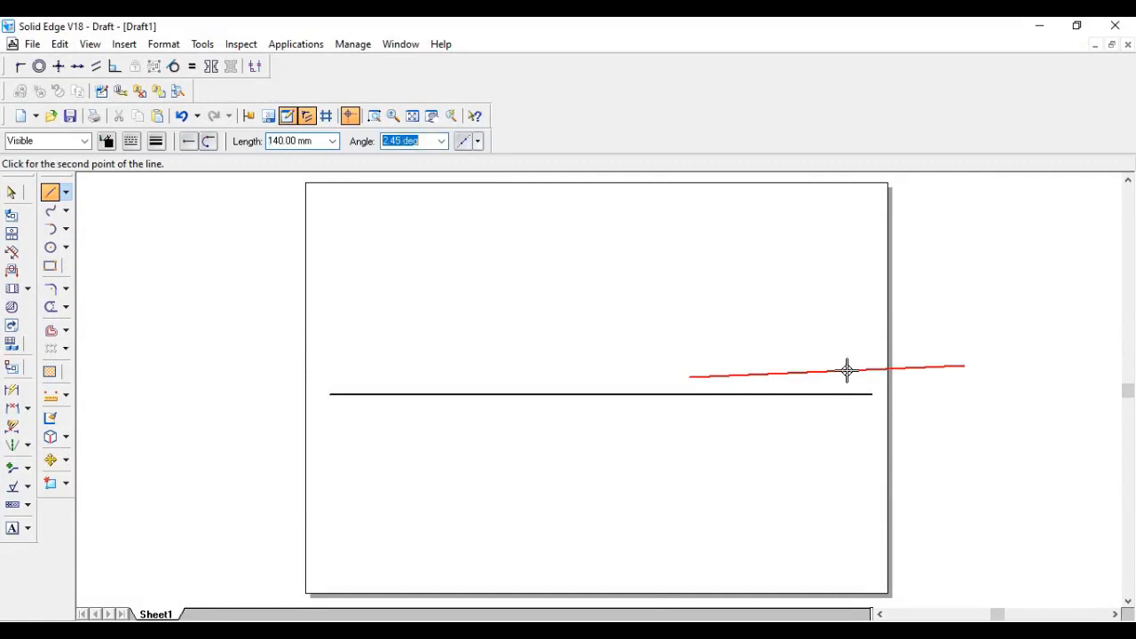
right_click(844, 340)
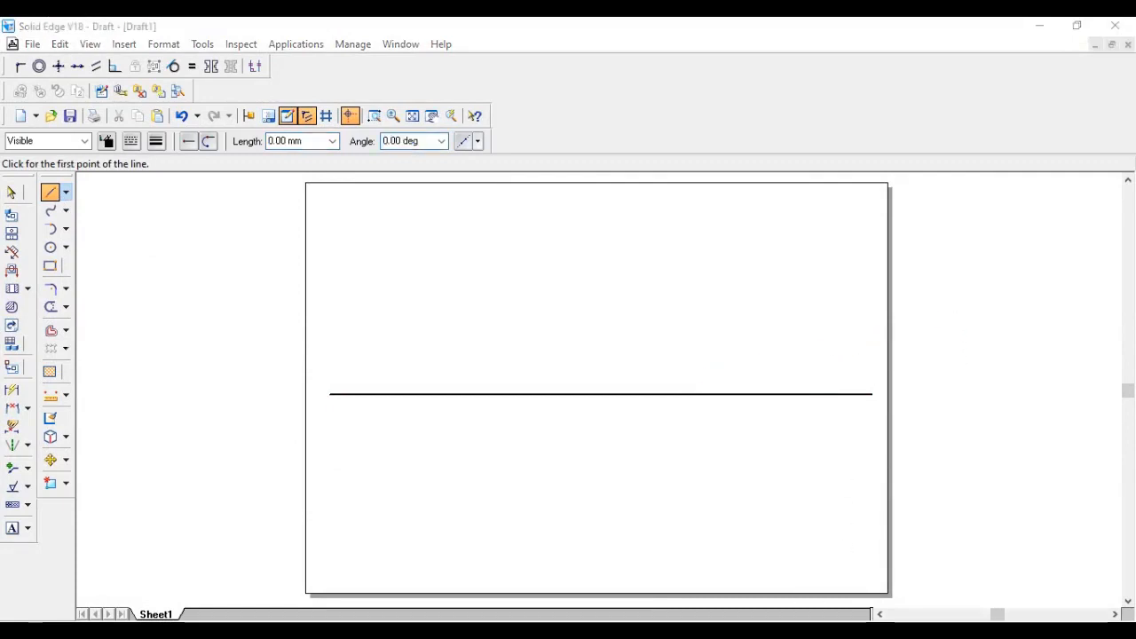
key(alt+Tab)
key(alt+Tab)
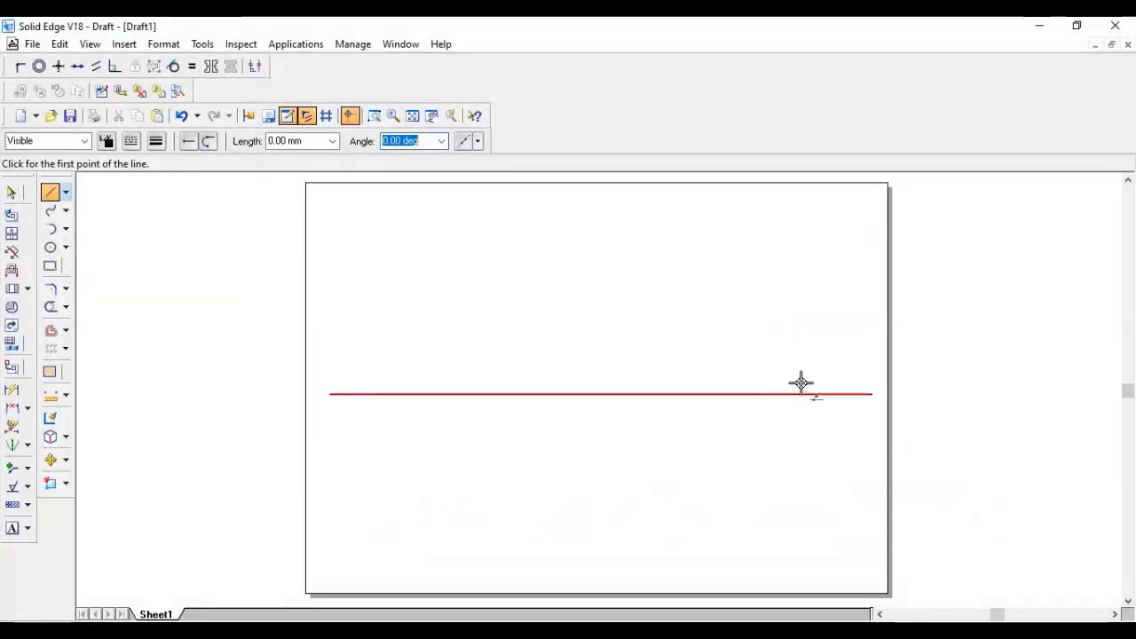
Draw a closed 140 x 20 mm rectangle from lines just above the reference line, starting at its lower right corner near the line's right end
click(844, 382)
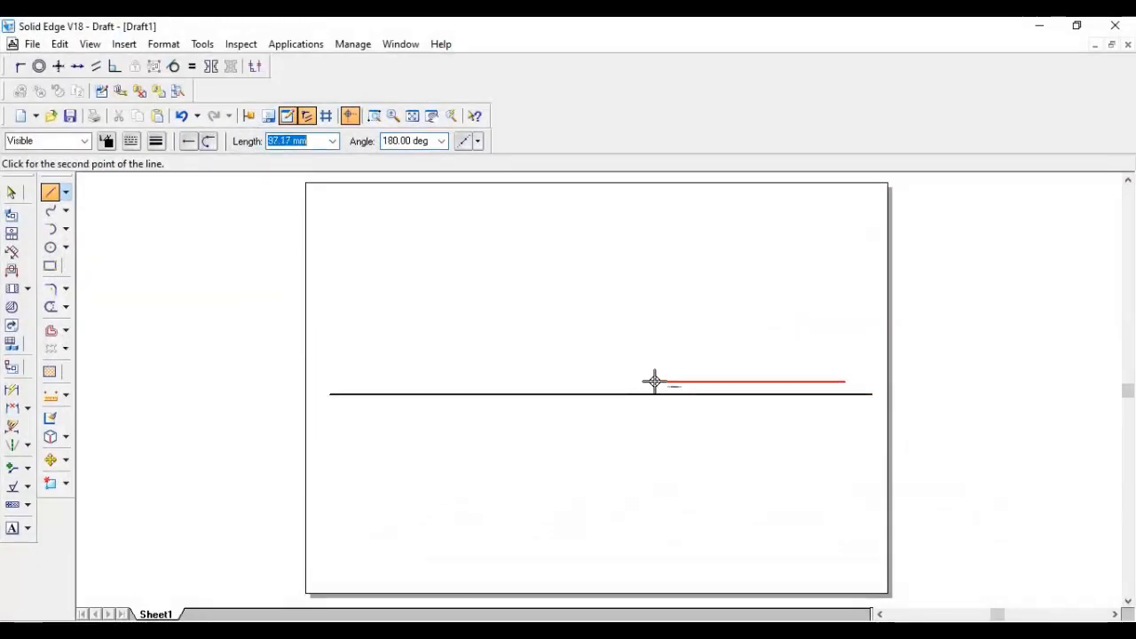
text(14)
key(Tab)
click(628, 376)
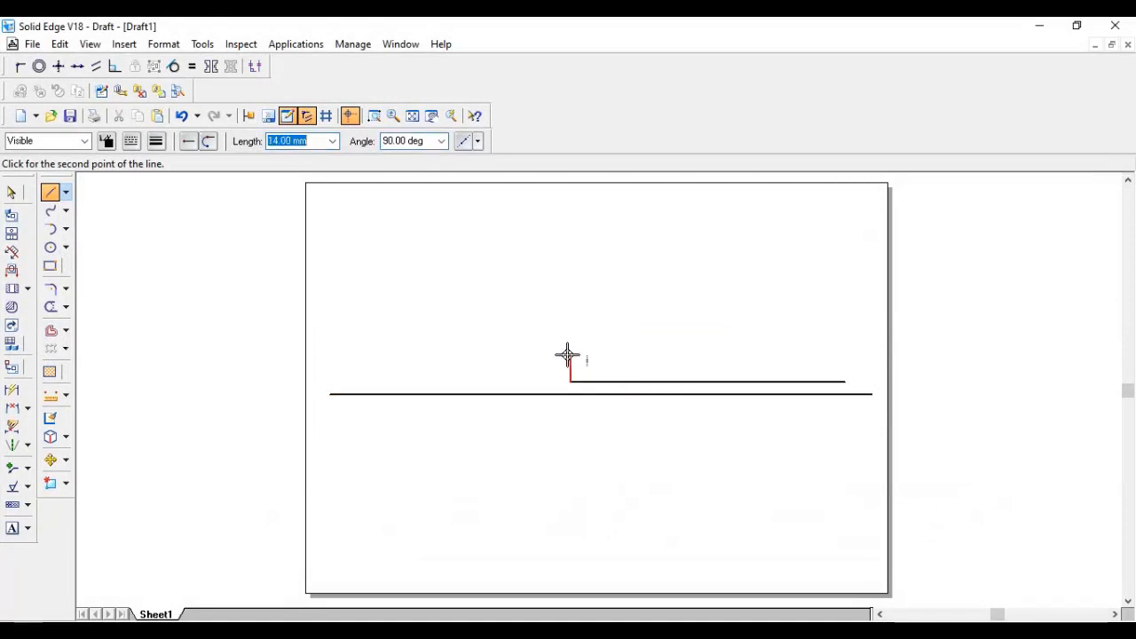
text(20)
key(Tab)
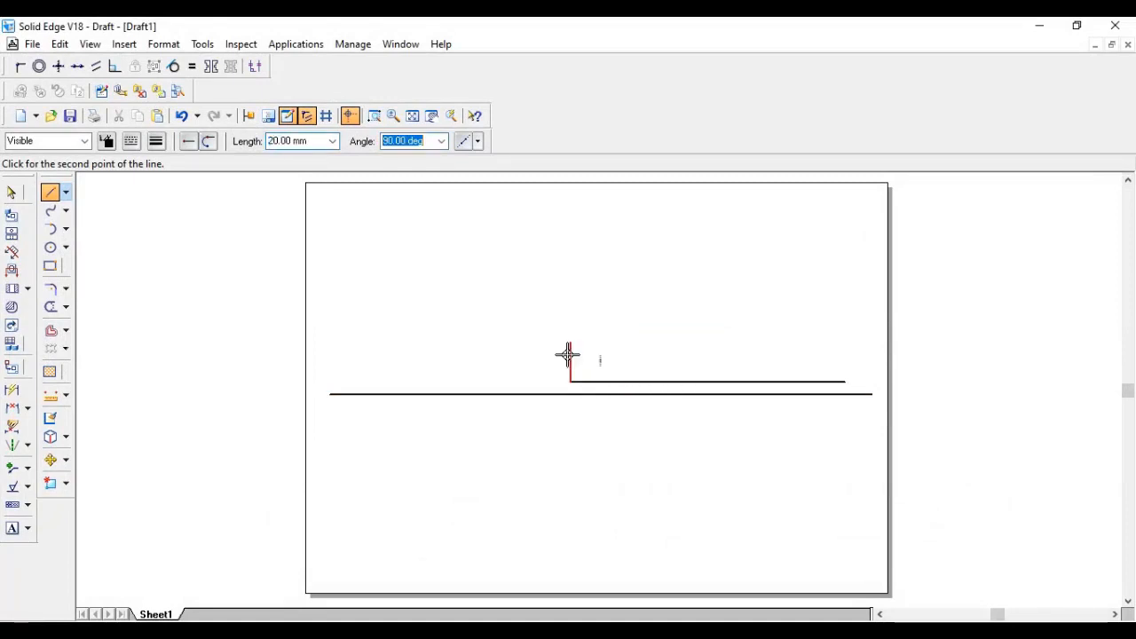
click(568, 355)
click(844, 343)
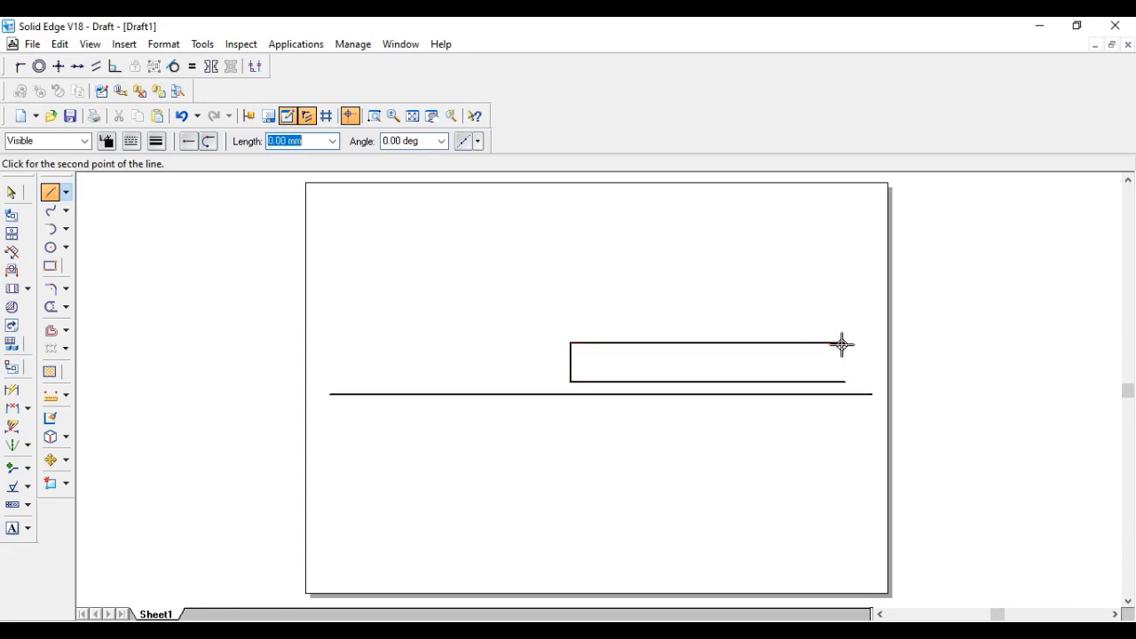
click(845, 382)
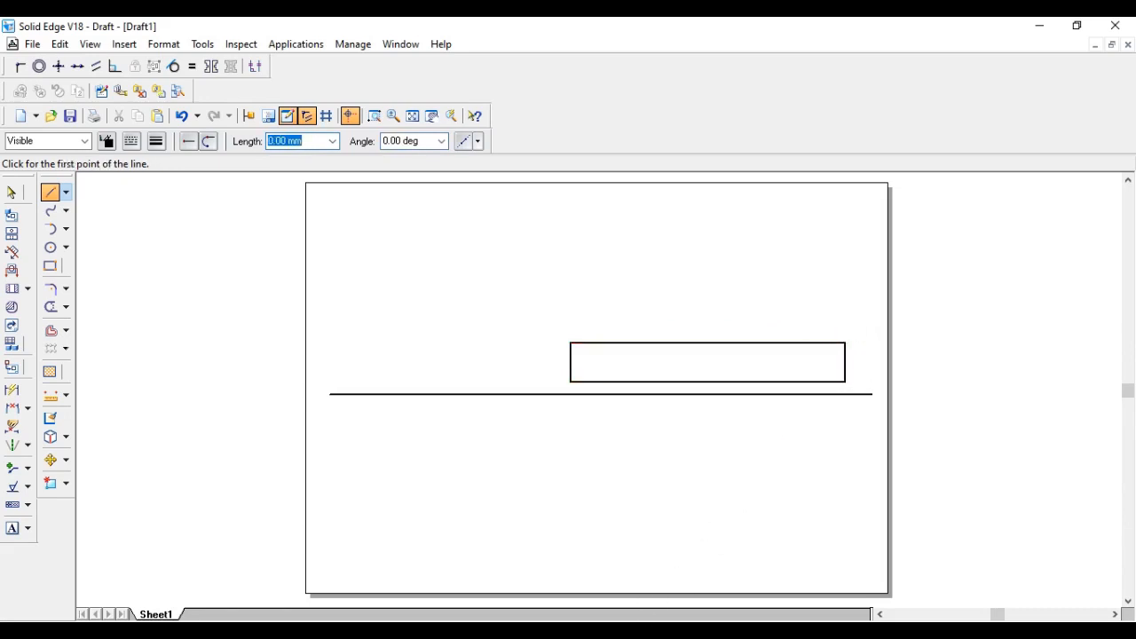
Consult the reference image and draw a 30 mm line at 0 degrees along the rectangle's top edge, from its midpoint towards the right
mouse_move(632, 630)
click(648, 556)
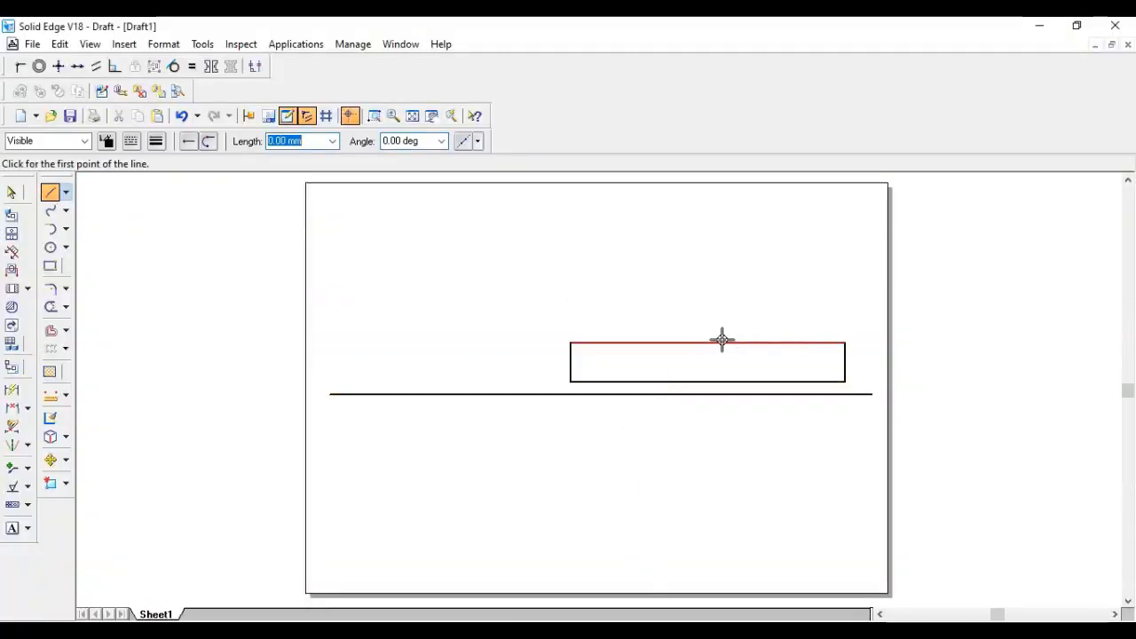
click(709, 341)
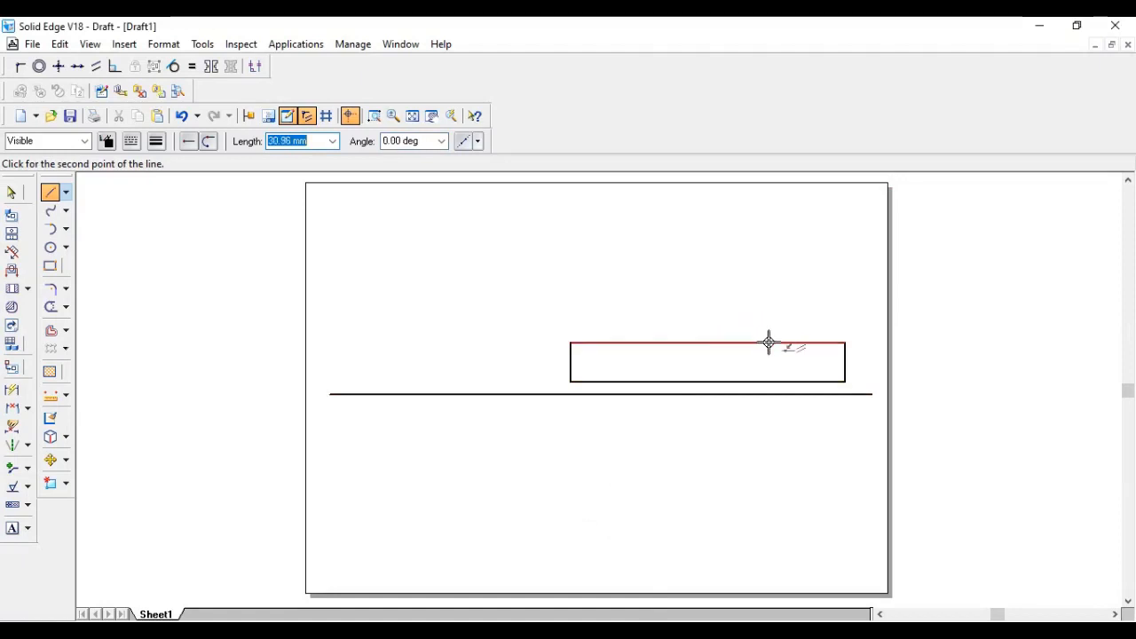
click(634, 631)
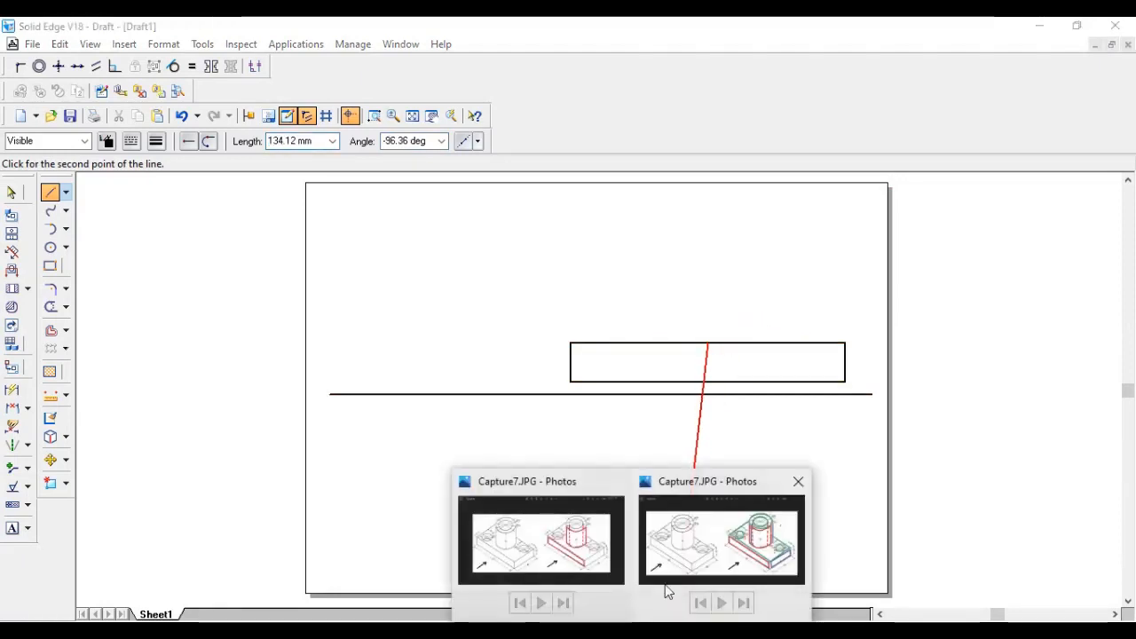
click(699, 557)
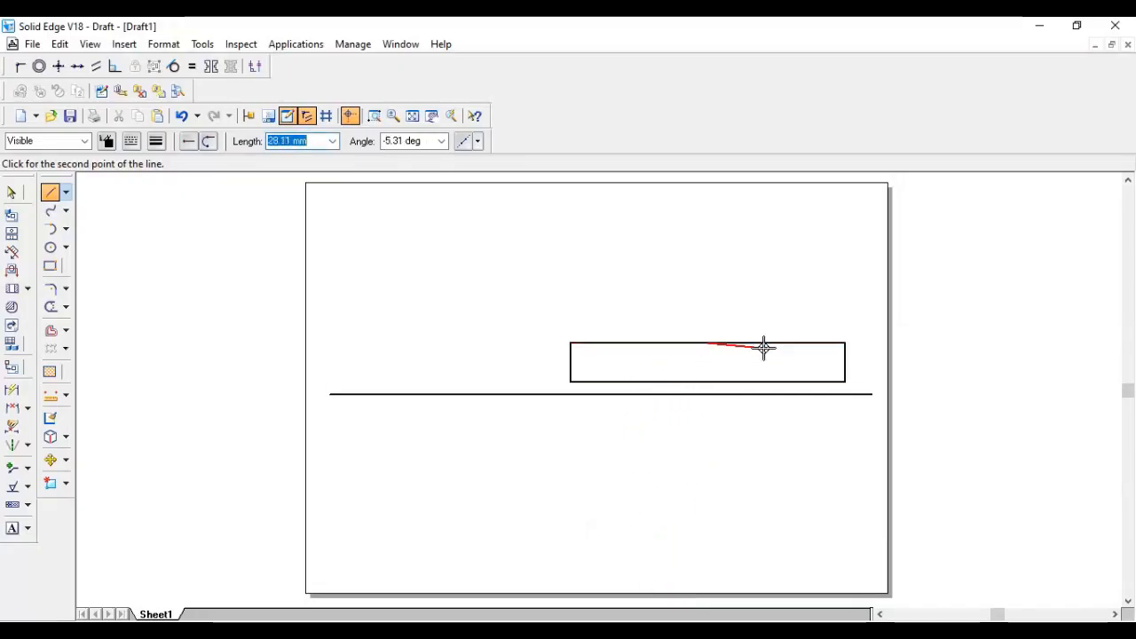
text(30)
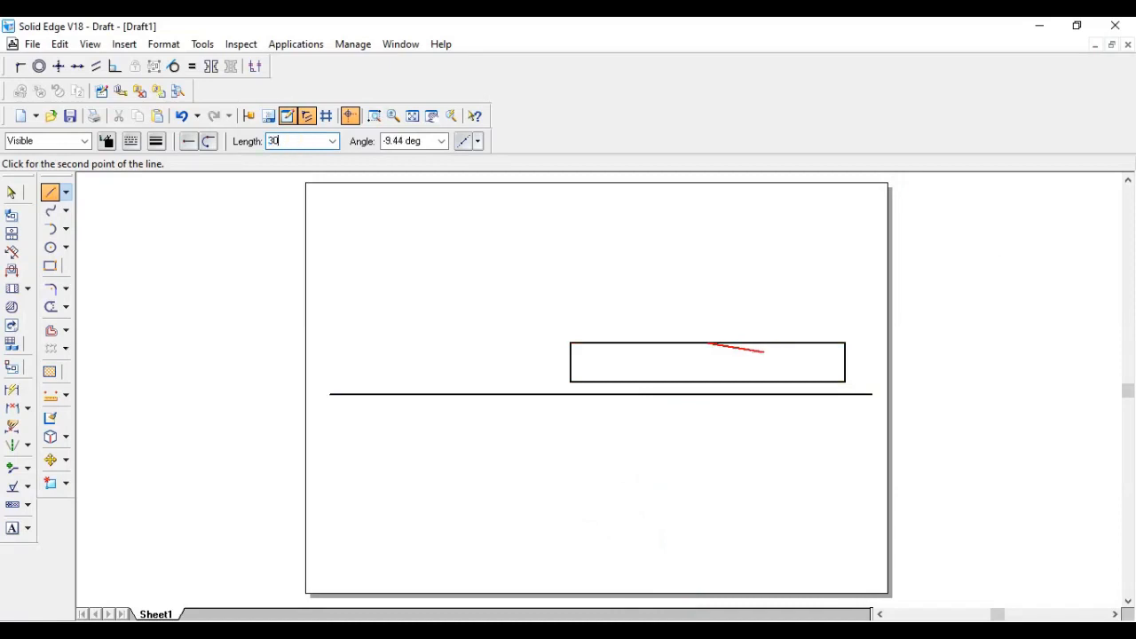
key(Tab)
text(0)
key(Tab)
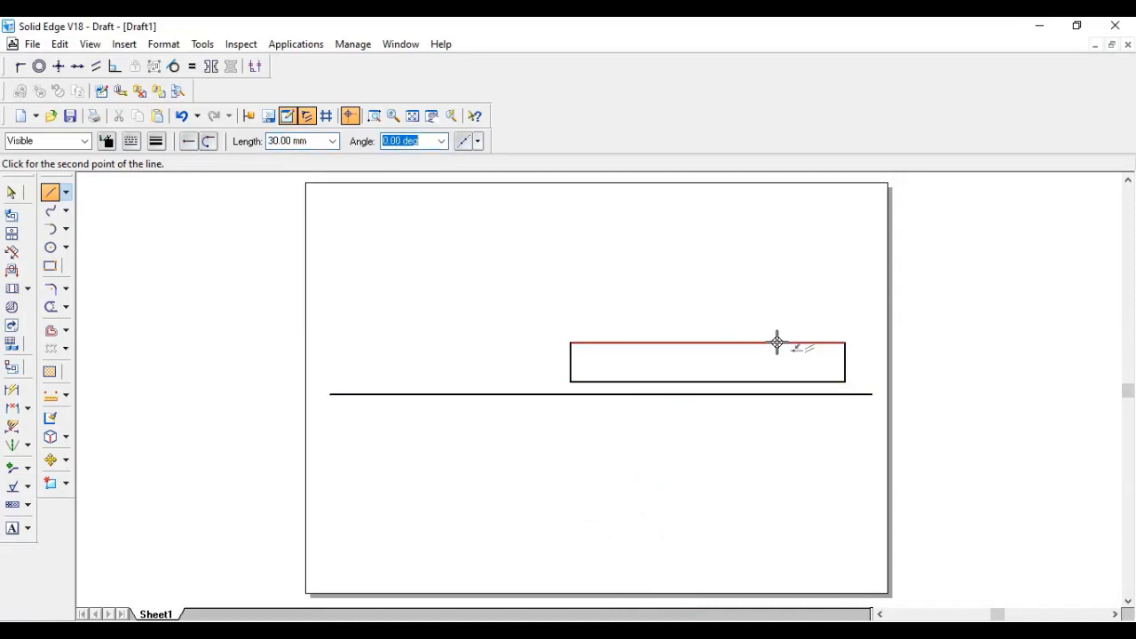
click(765, 342)
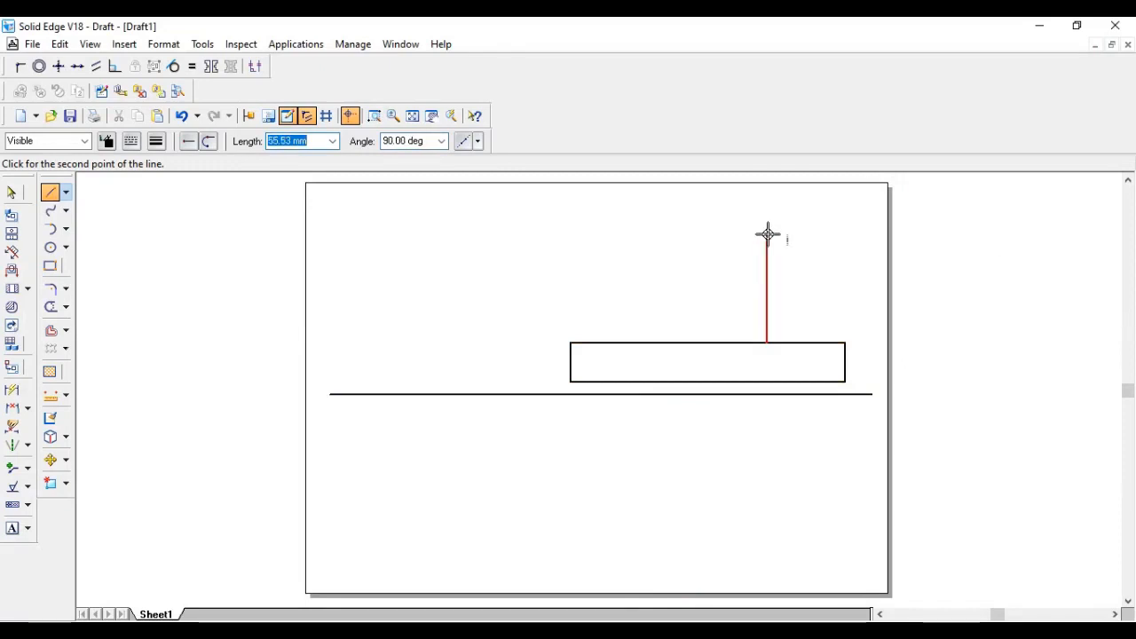
Draw a 60 mm vertical line upward from the end of the 30 mm line and end the line chain
text(60)
key(Tab)
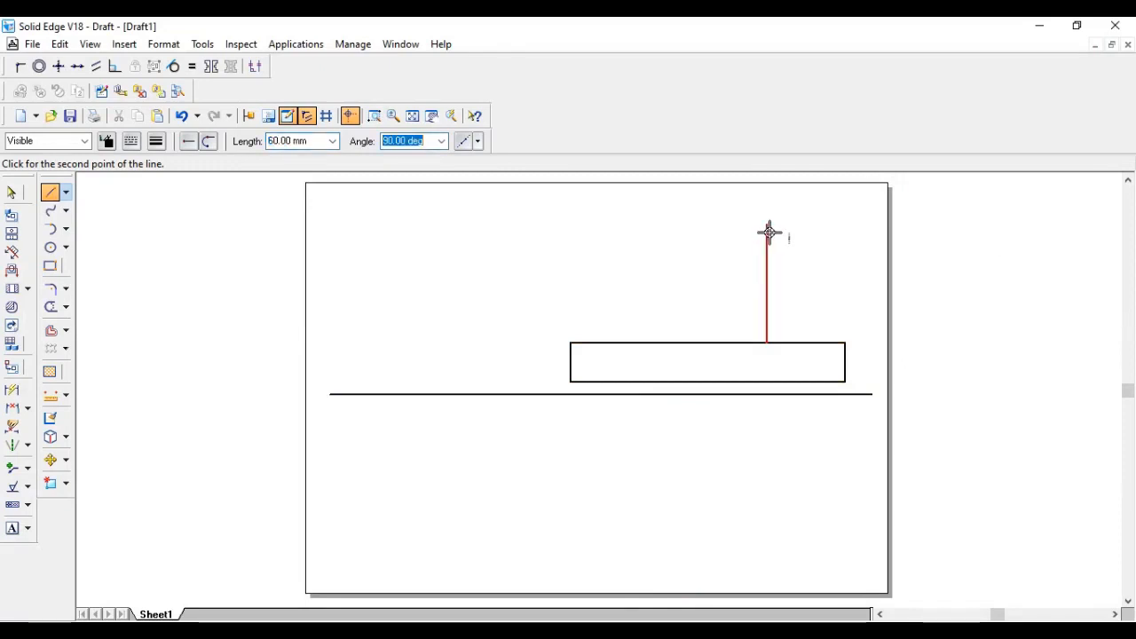
click(768, 232)
right_click(672, 226)
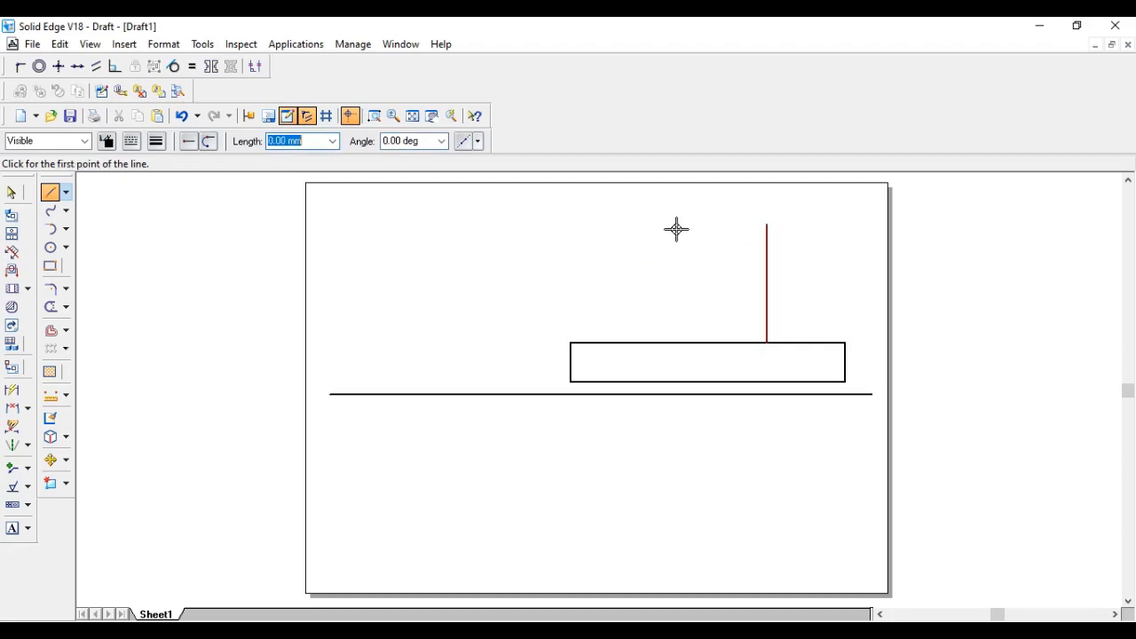
click(631, 631)
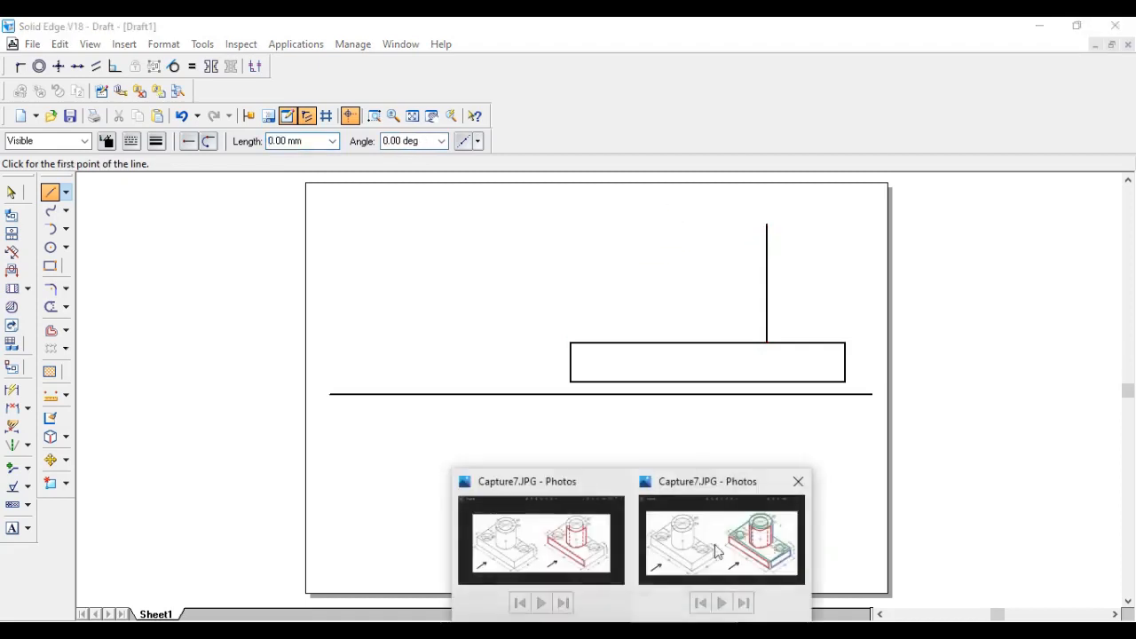
Consult the reference image and complete the cylinder outline with a 60 mm line at 180 degrees from the vertical line's upper end and a 60 mm vertical down to the base
click(710, 547)
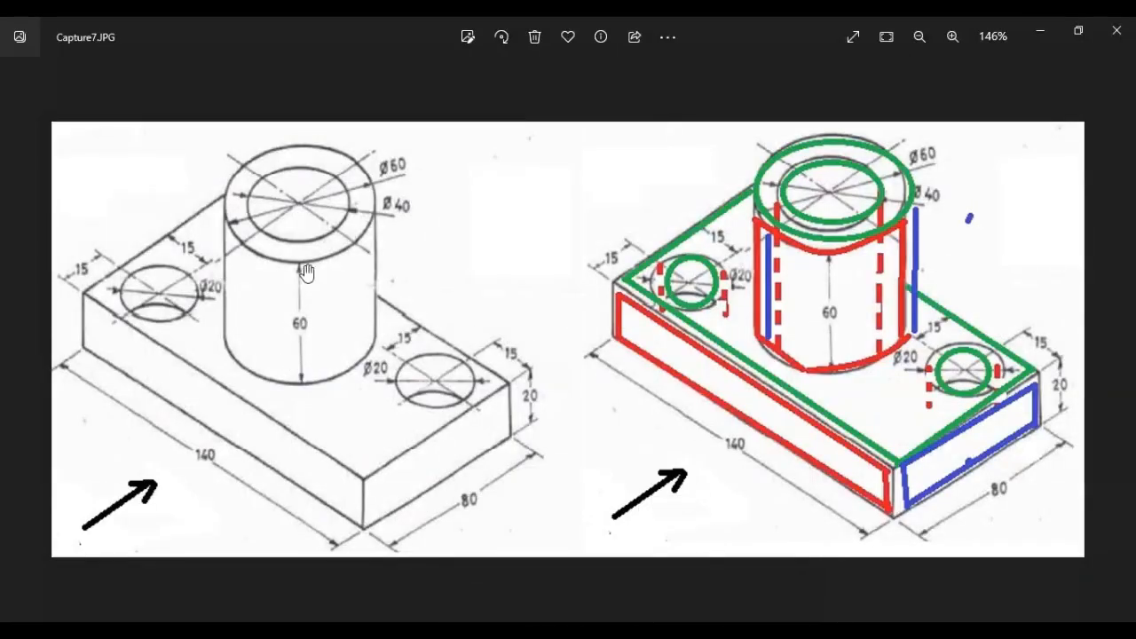
click(671, 631)
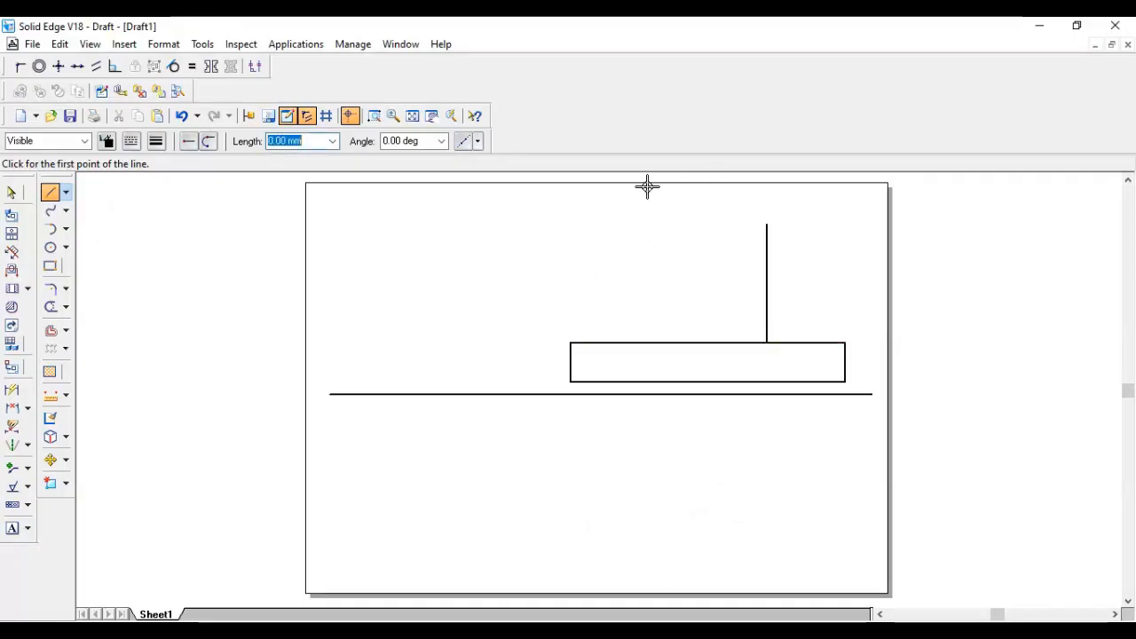
click(12, 194)
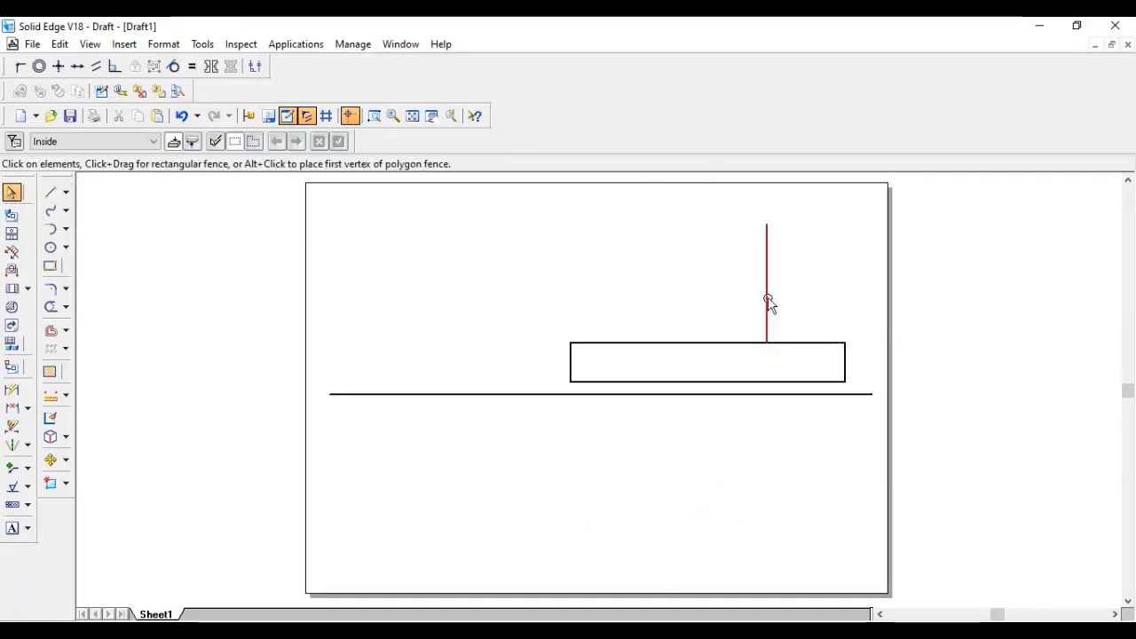
click(766, 300)
click(50, 191)
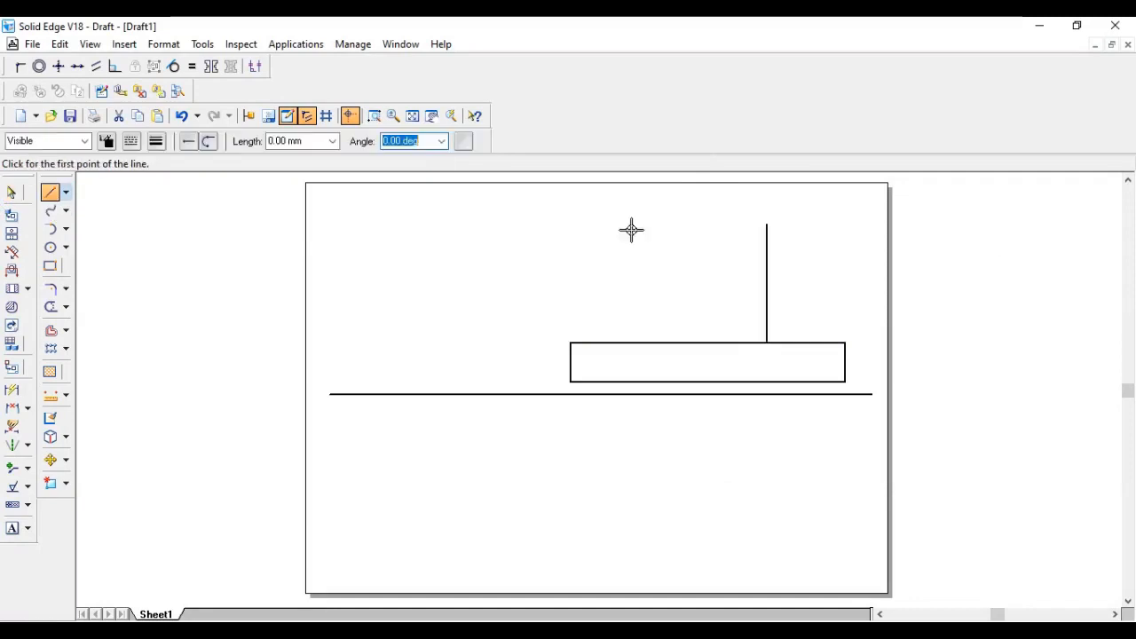
click(768, 222)
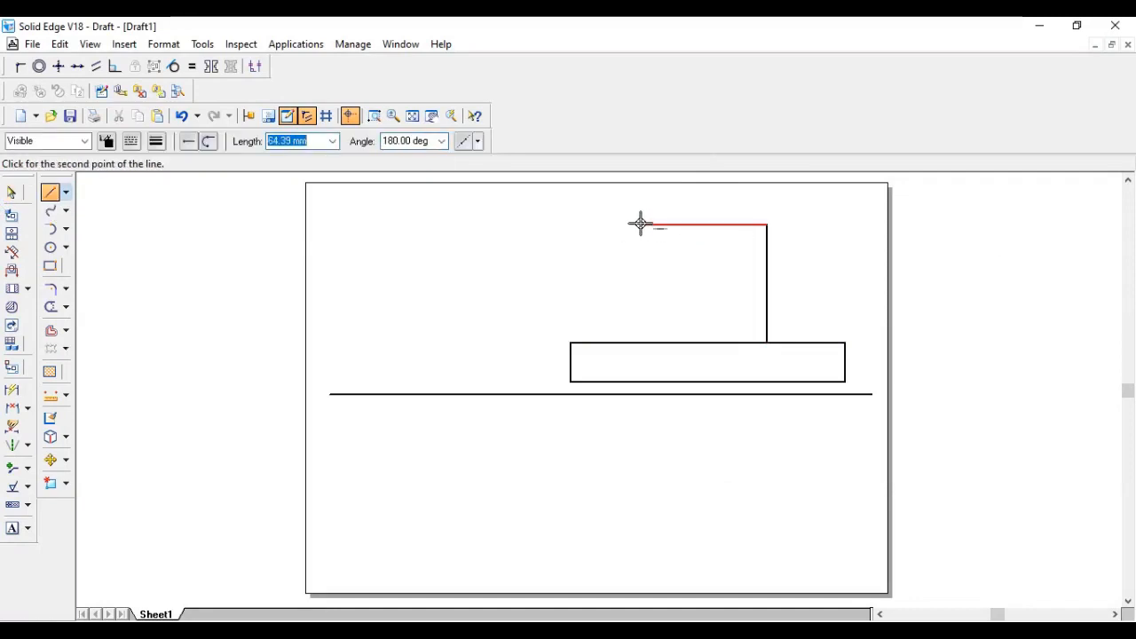
text(60)
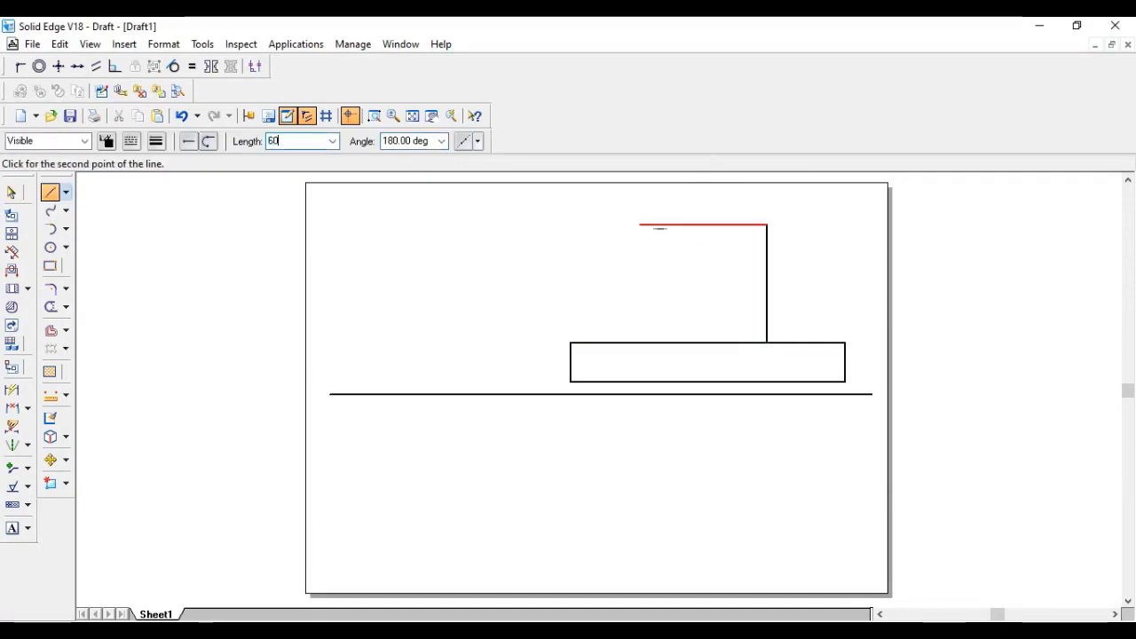
key(Tab)
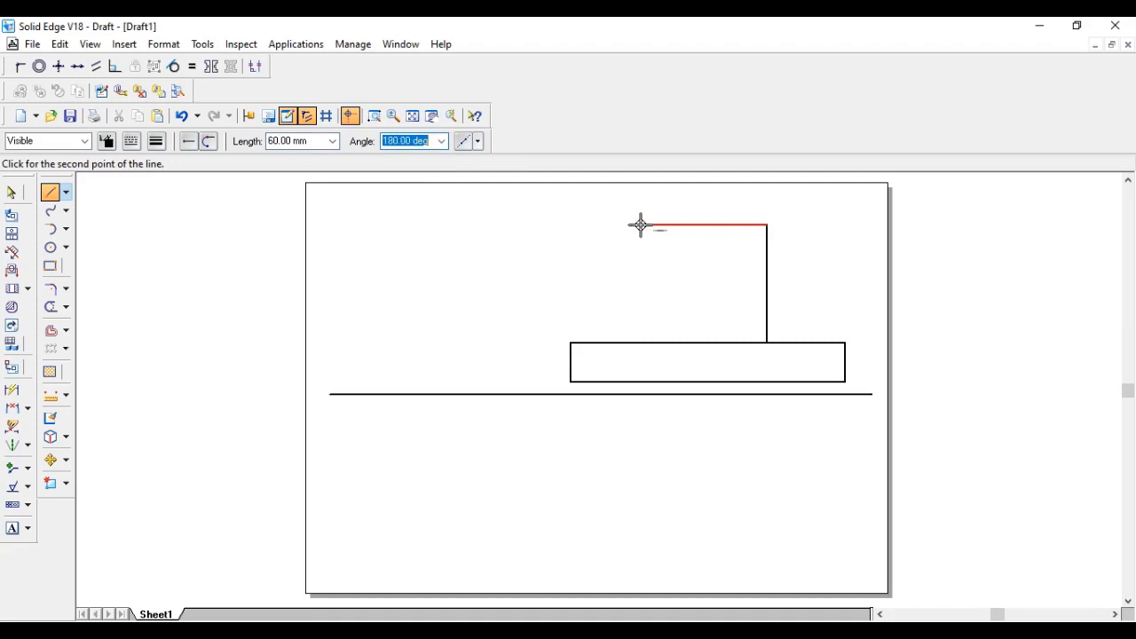
click(649, 226)
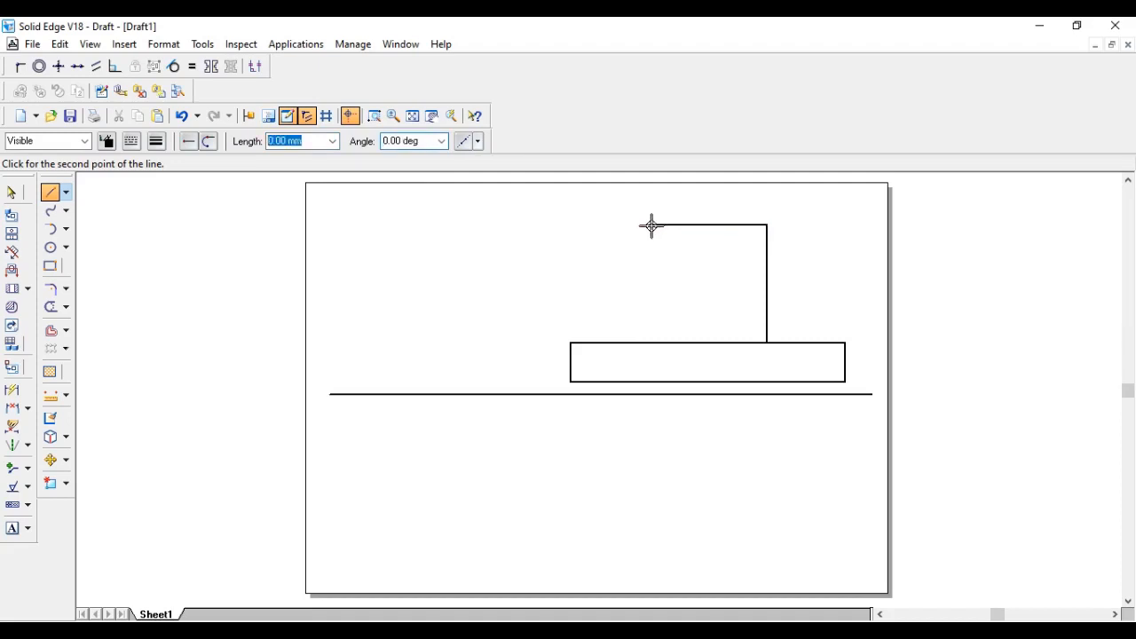
click(649, 343)
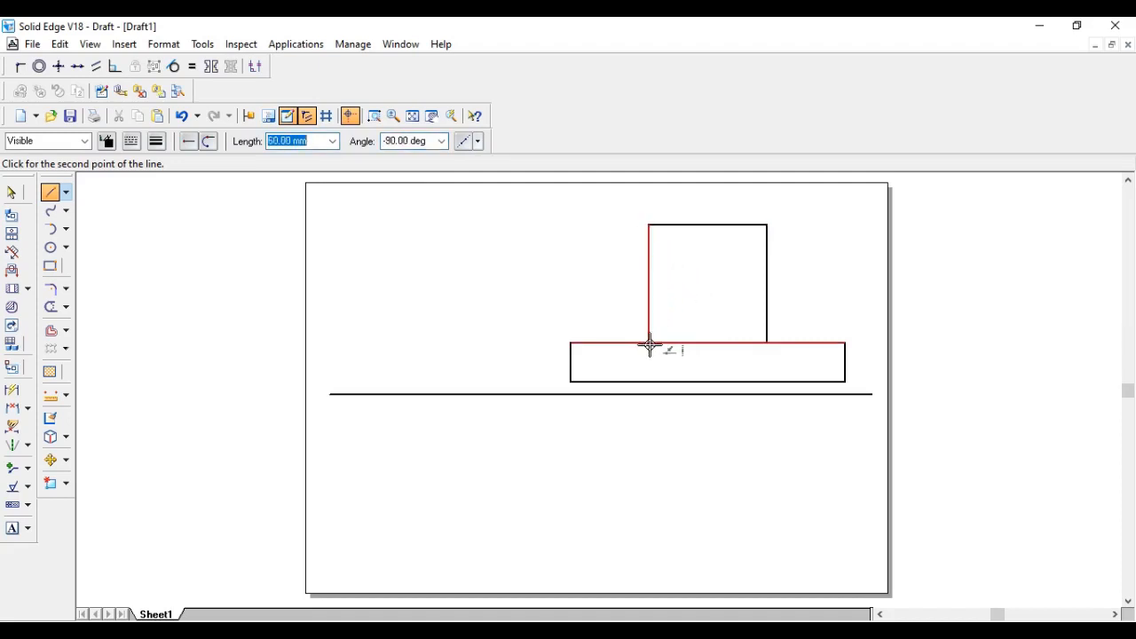
right_click(664, 311)
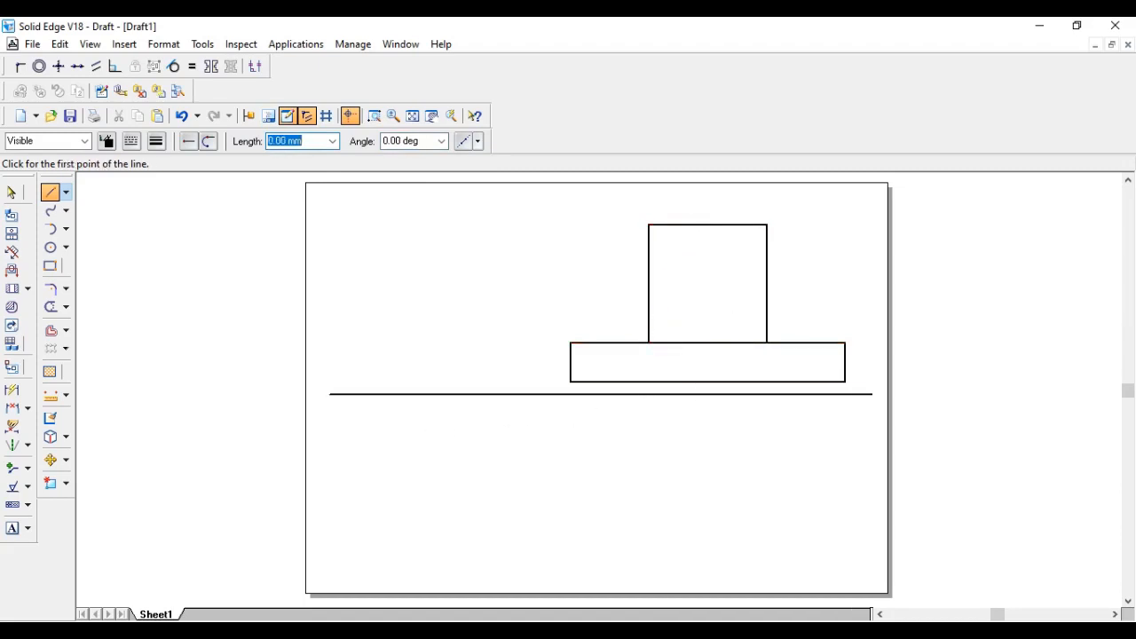
Consult the reference image, draw a 20 mm horizontal line rightward from the base top edge's midpoint, and continue vertically up to the cylinder's top edge
key(alt+Tab)
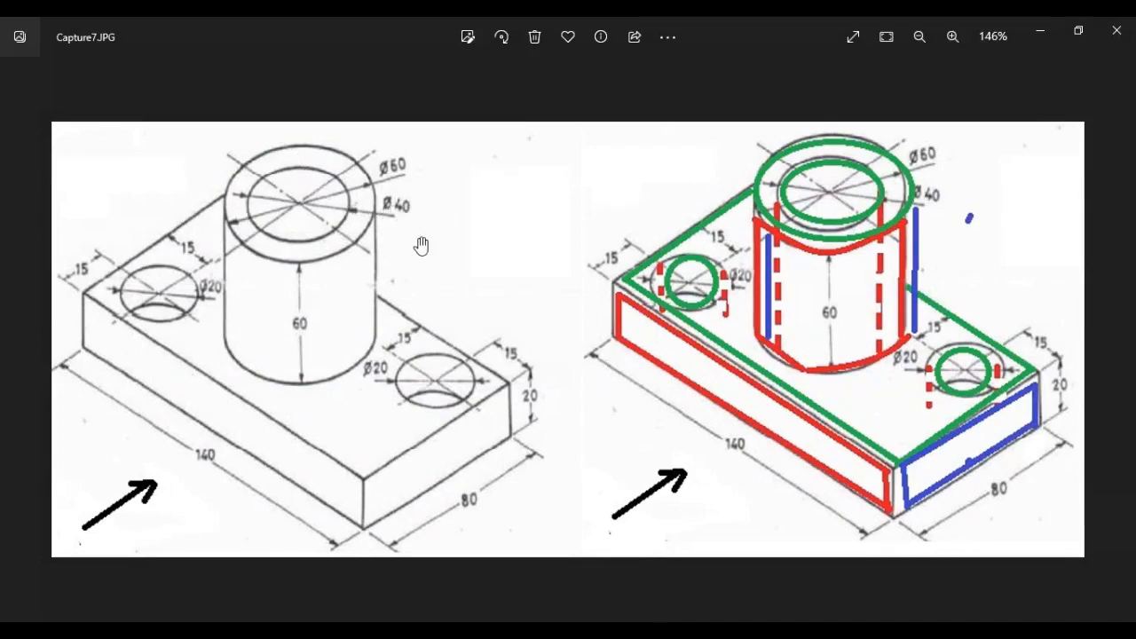
key(alt+Tab)
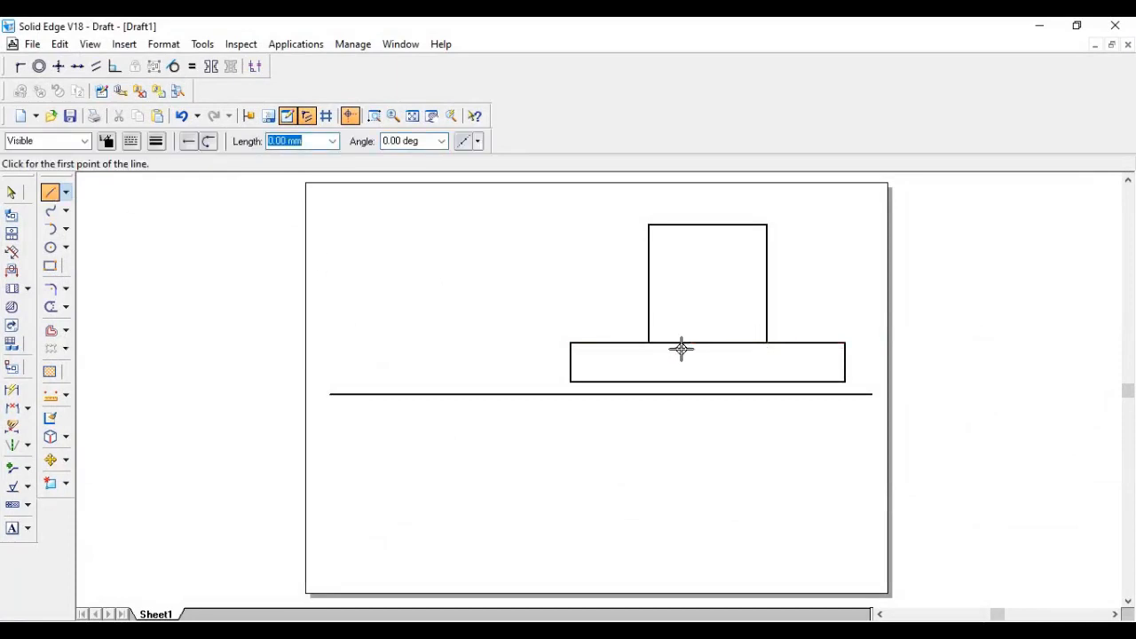
click(707, 343)
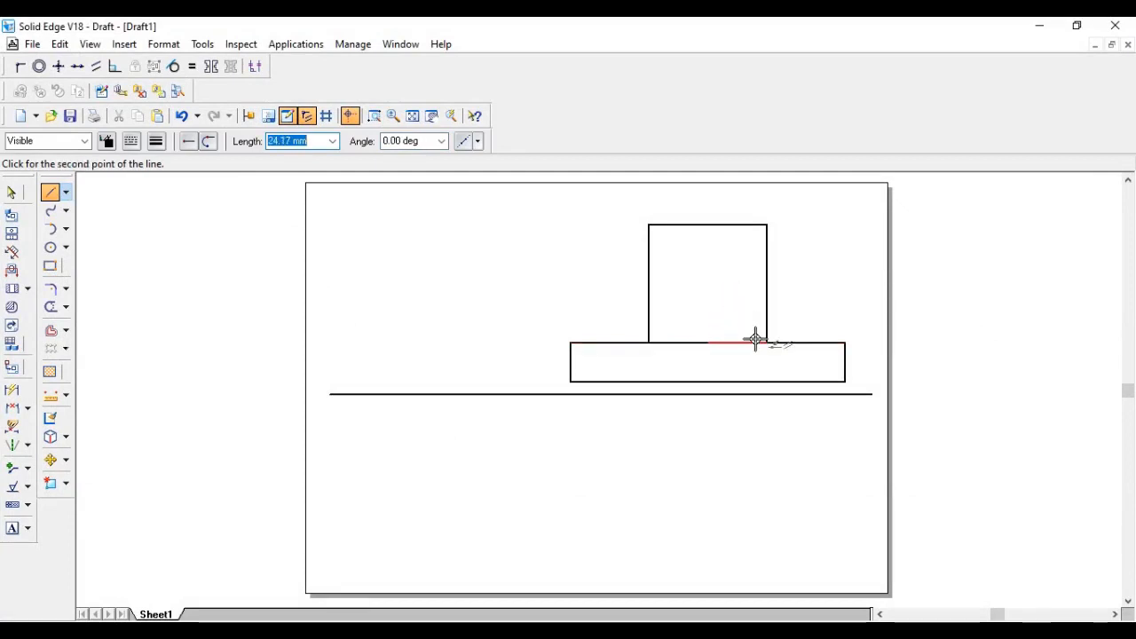
text(20)
key(Tab)
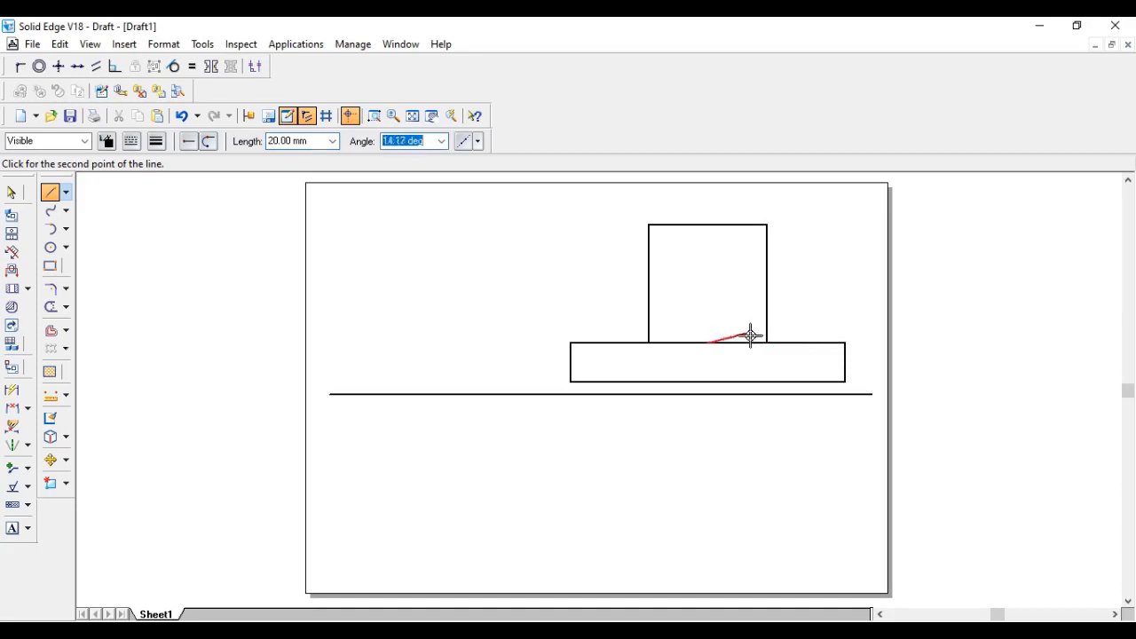
key(Tab)
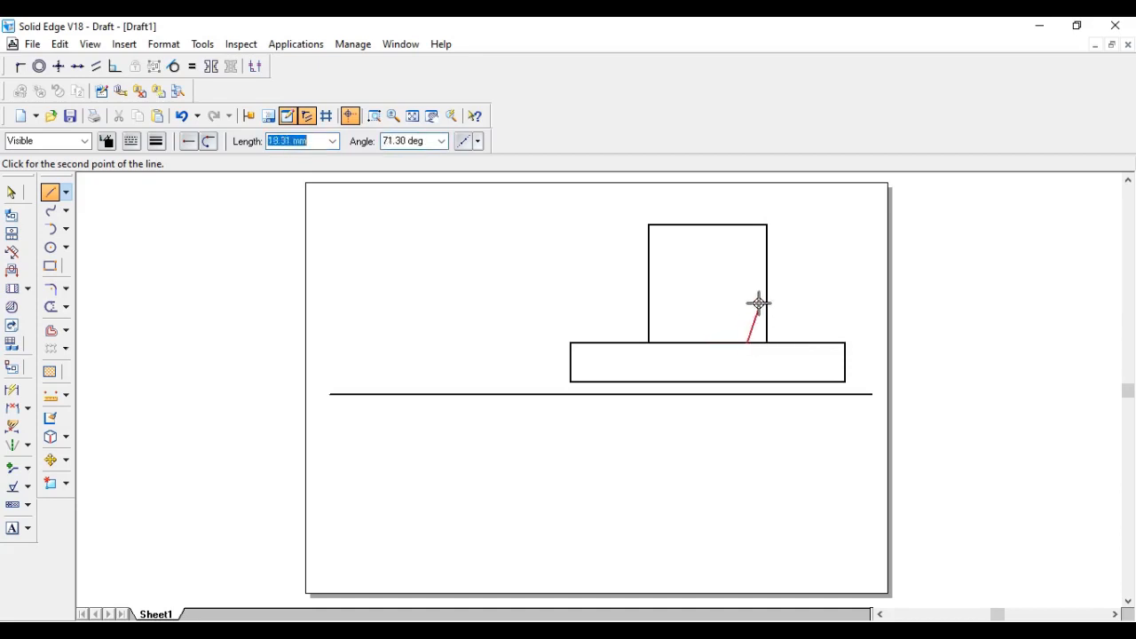
click(750, 224)
Draw a 40 mm line leftward along the cylinder's top edge and a 60 mm vertical from its end down to the base, ending the line chain
text(4)
right_click(680, 226)
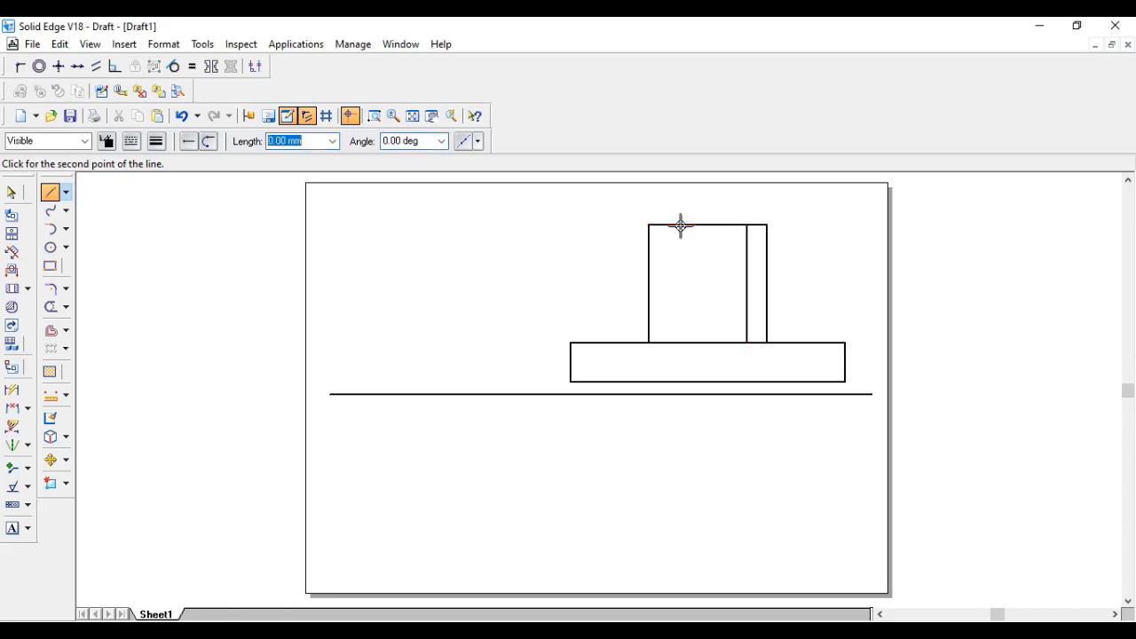
click(668, 225)
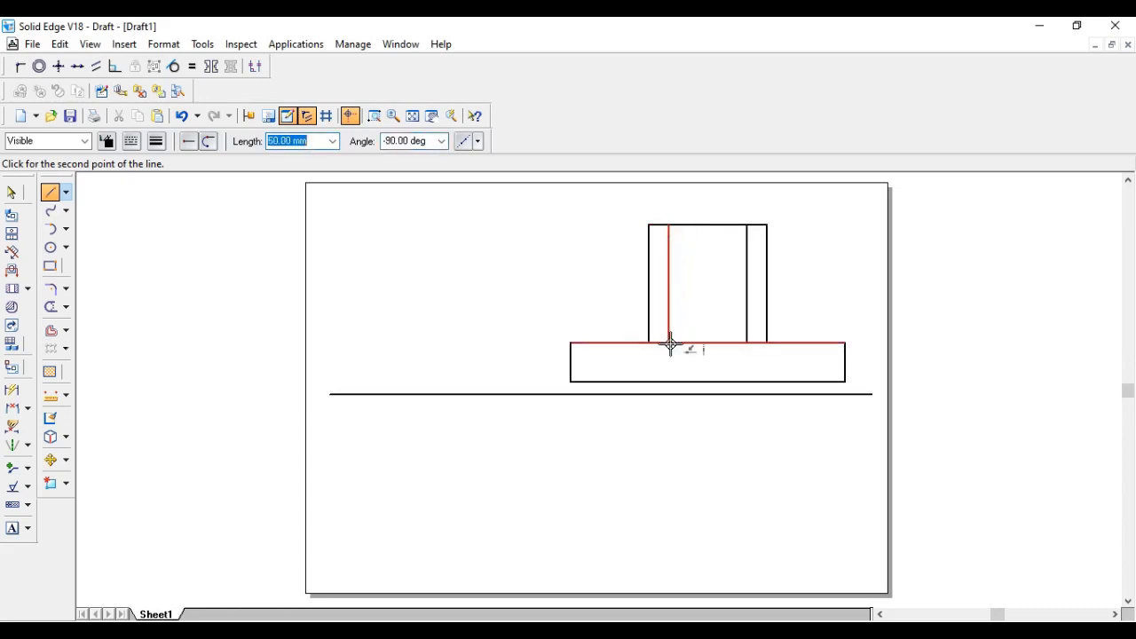
click(669, 342)
right_click(711, 265)
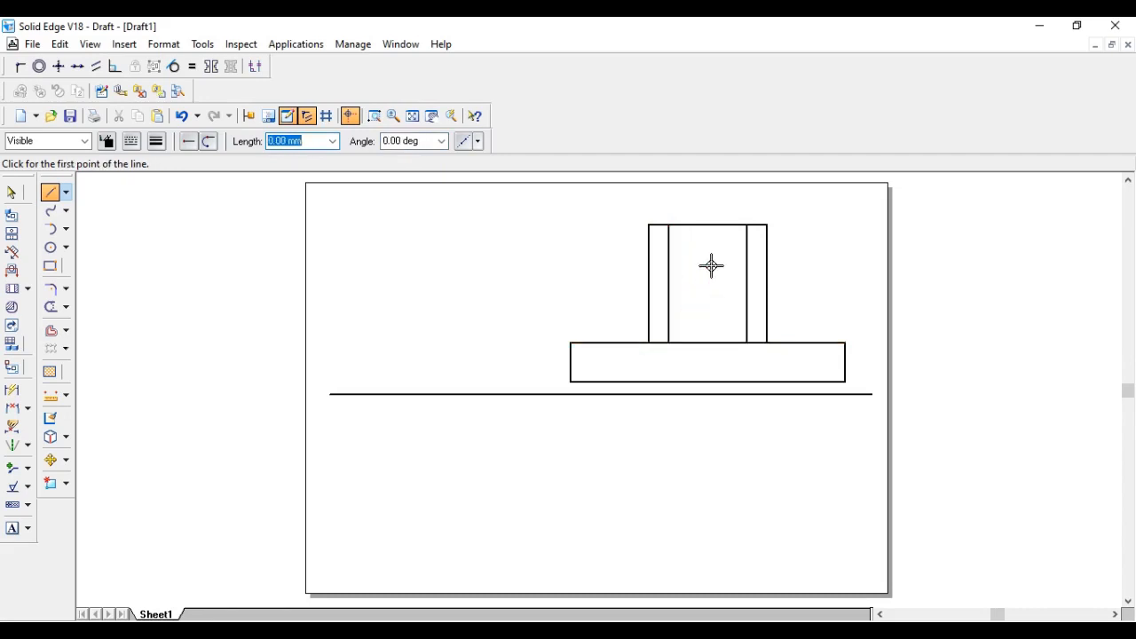
Change both inner vertical lines of the cylinder from the continuous to the dashed line type
click(12, 191)
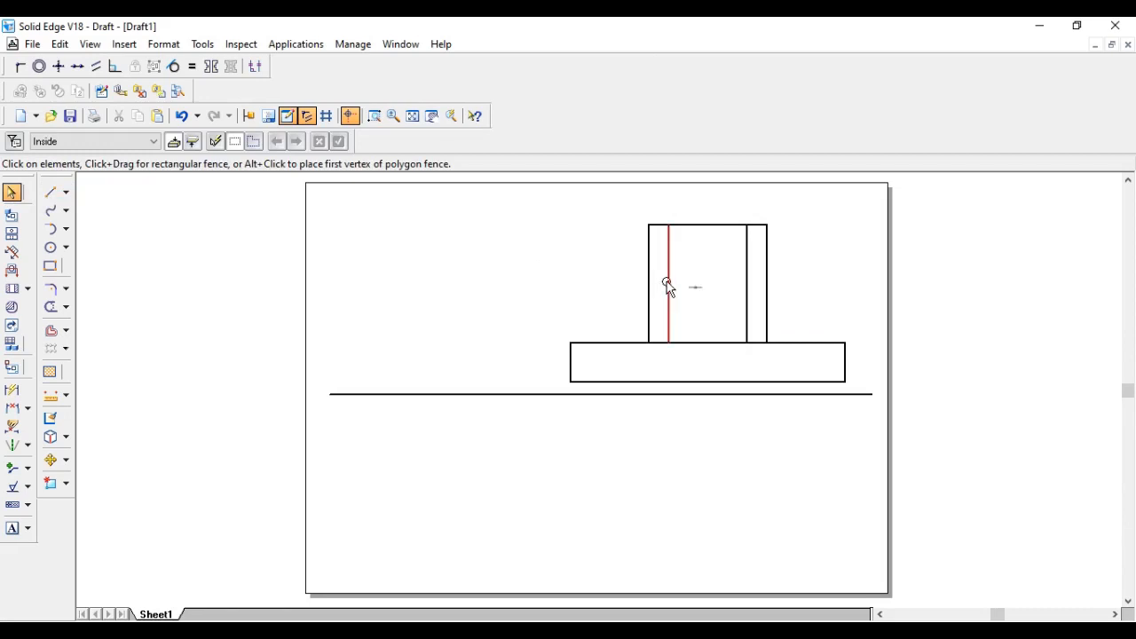
click(667, 286)
click(157, 141)
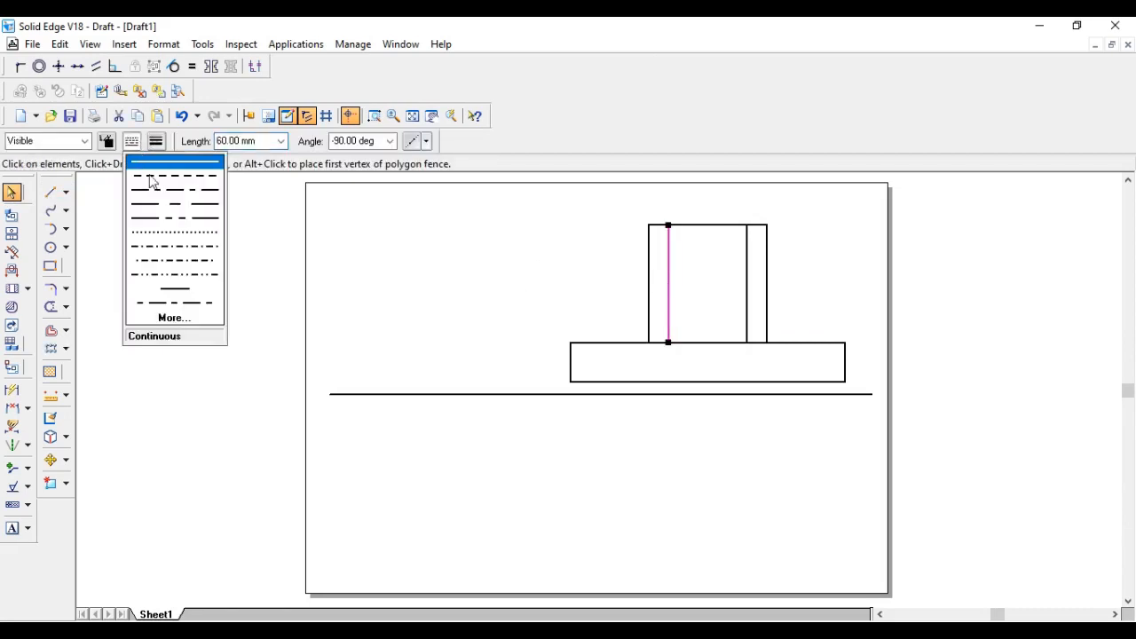
click(152, 182)
click(747, 280)
click(156, 141)
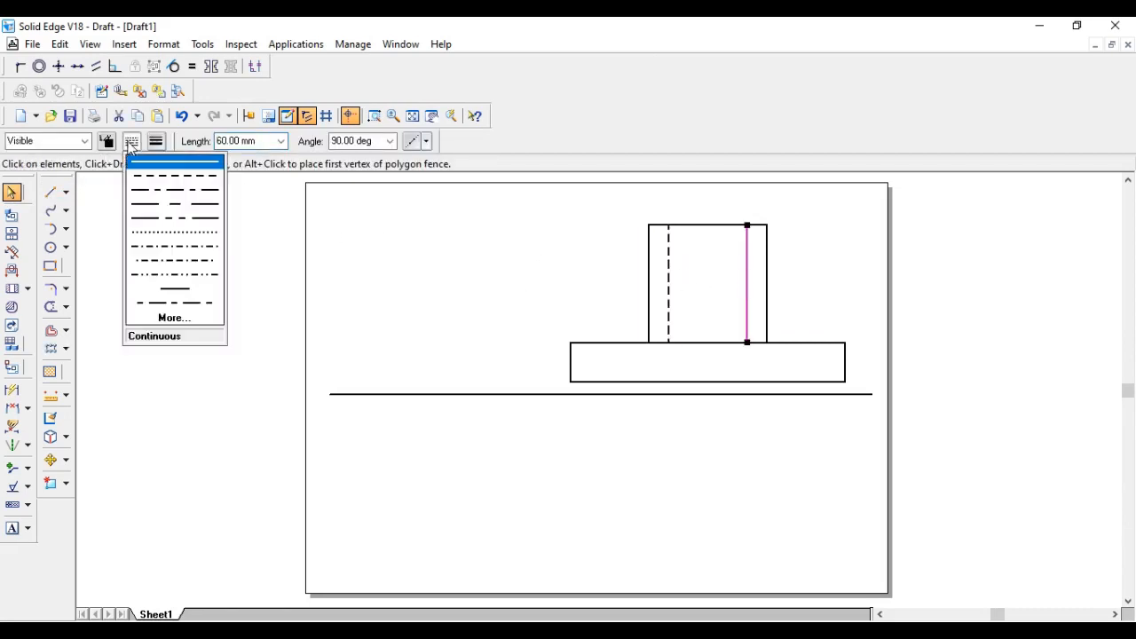
click(169, 185)
click(787, 332)
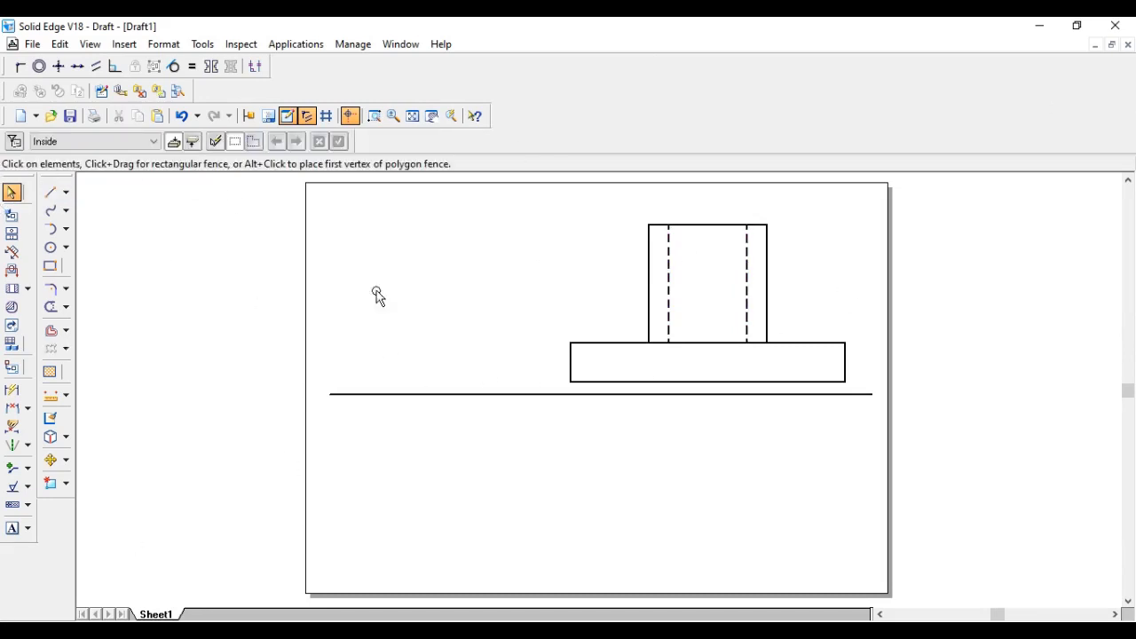
Consult the reference image and draw a 15 mm line at 0 degrees along the base's top edge from its upper left corner
key(alt+Tab)
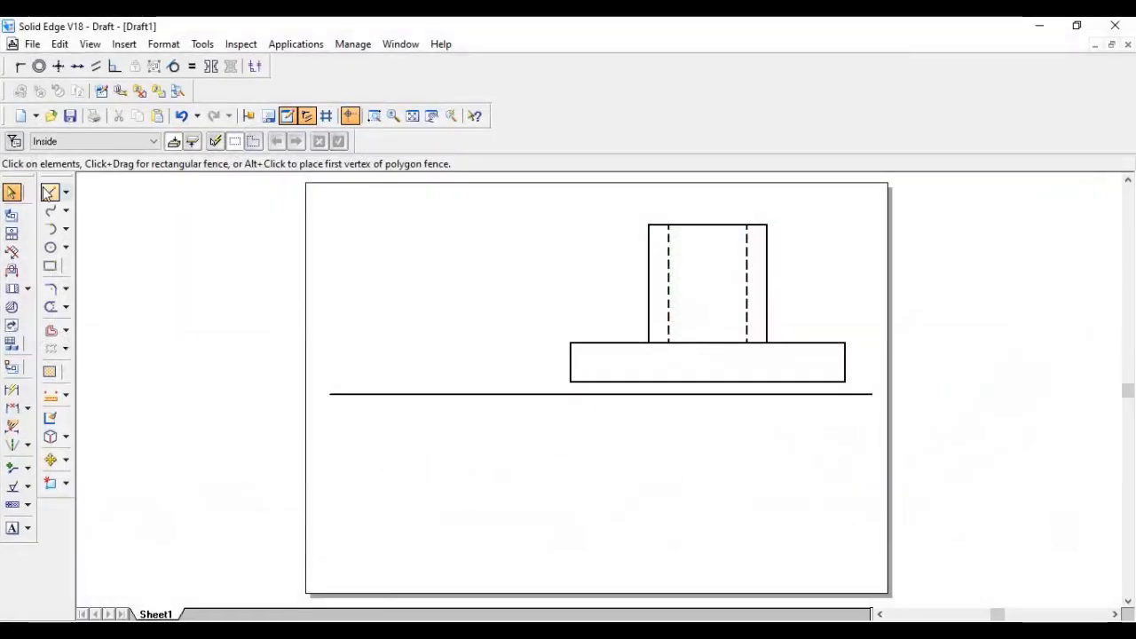
click(49, 192)
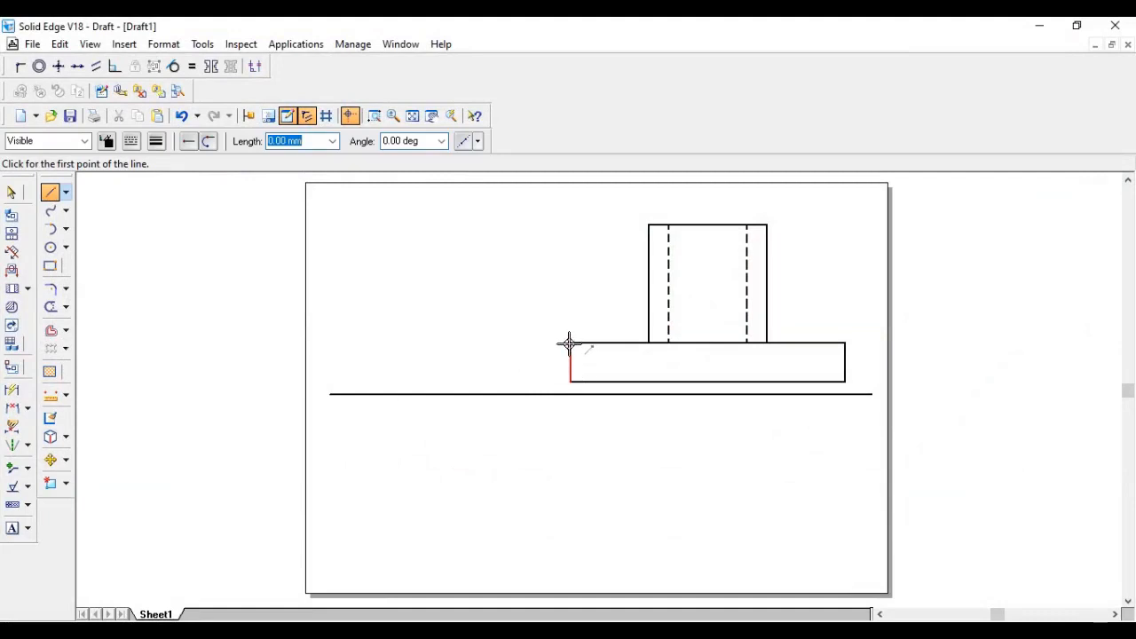
click(569, 343)
right_click(598, 318)
click(570, 343)
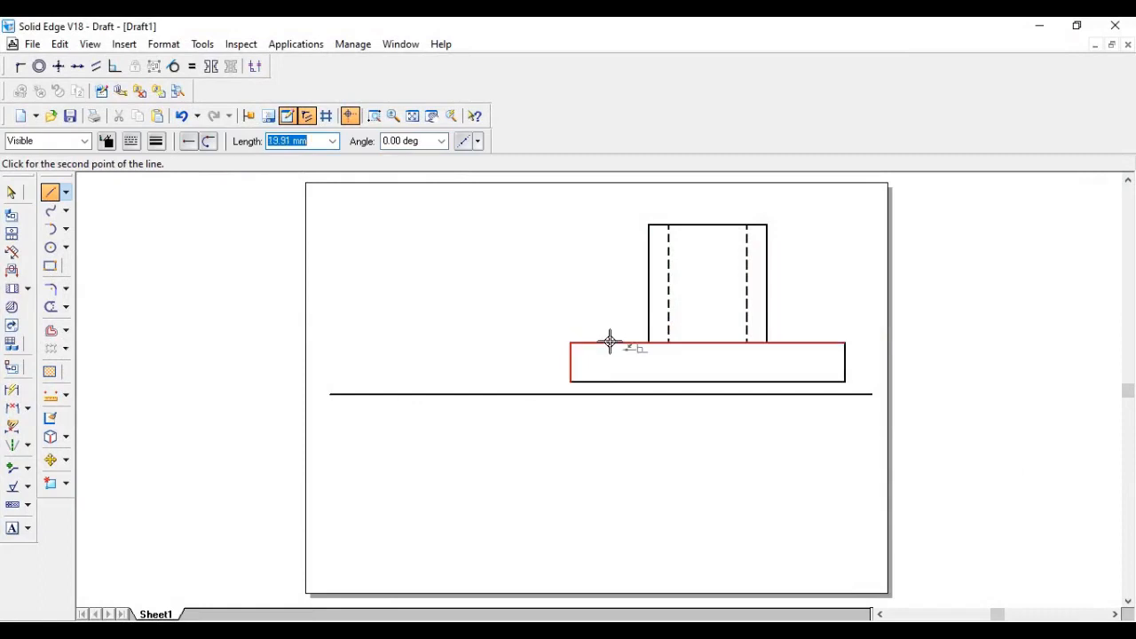
text(1)
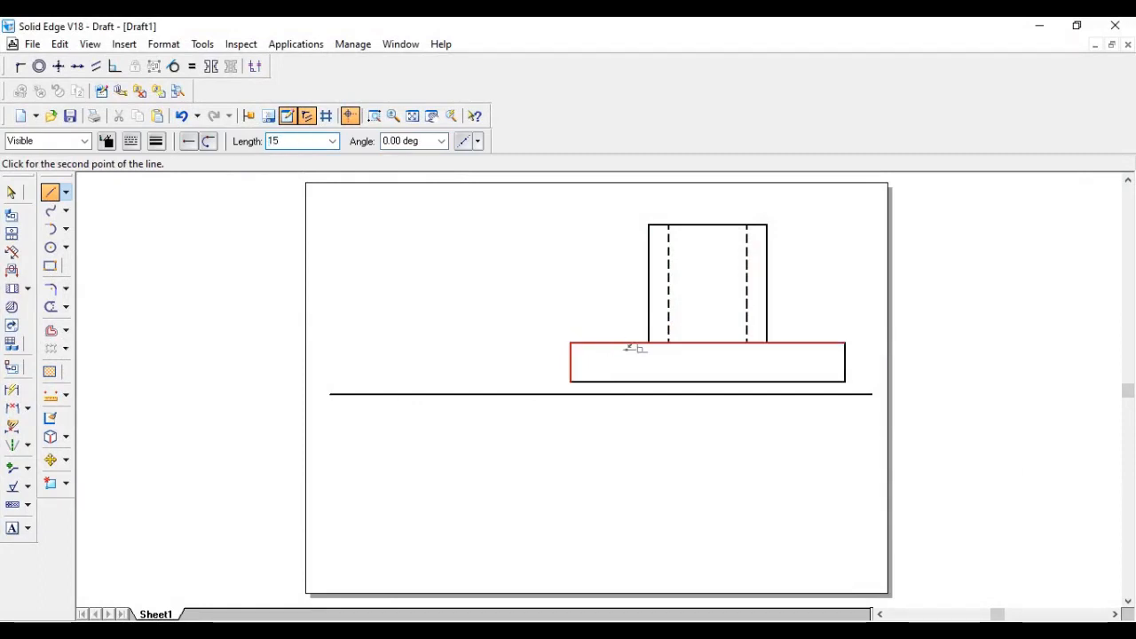
text(5)
key(Tab)
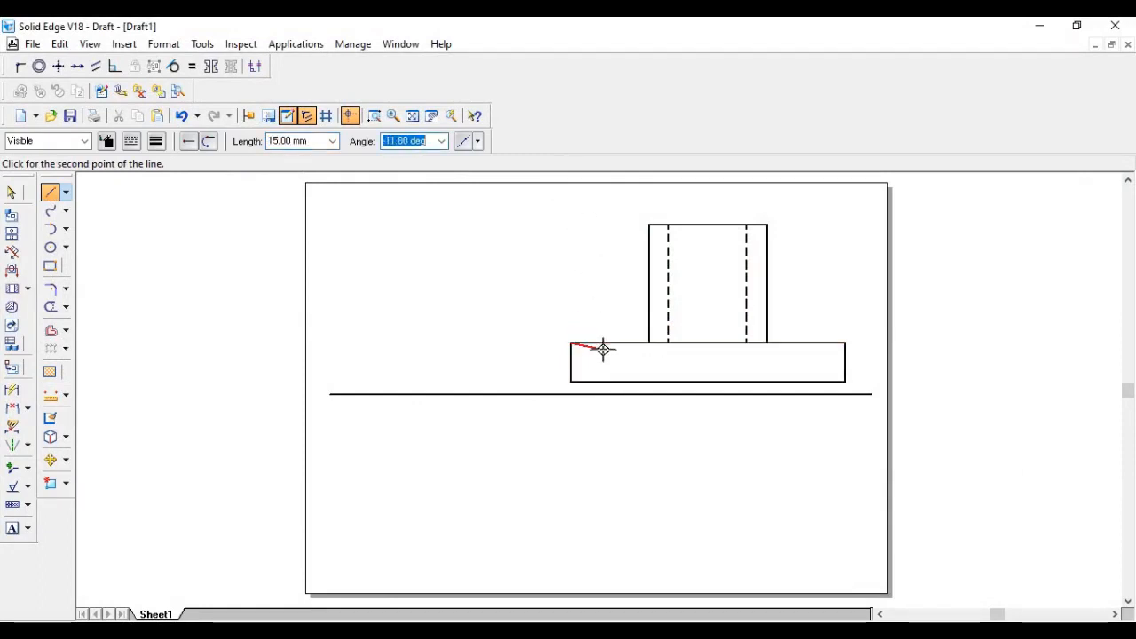
click(607, 340)
right_click(583, 251)
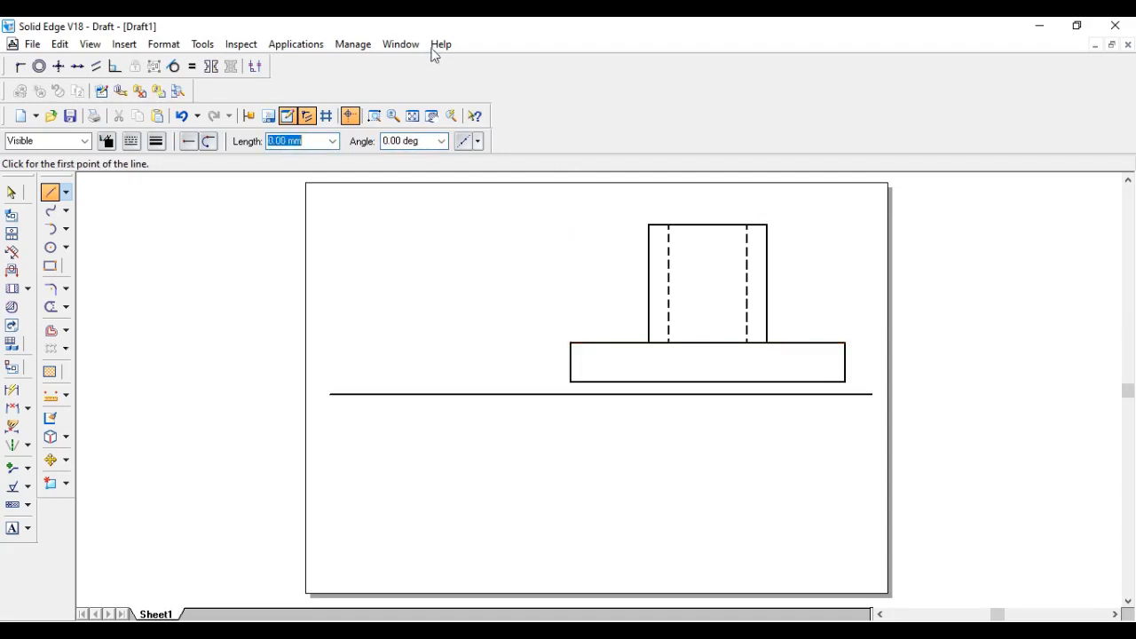
Consult the reference image, draw a 10 mm line at 180 degrees from the 15 mm line's inner end, and continue vertically to the base's bottom edge
click(373, 117)
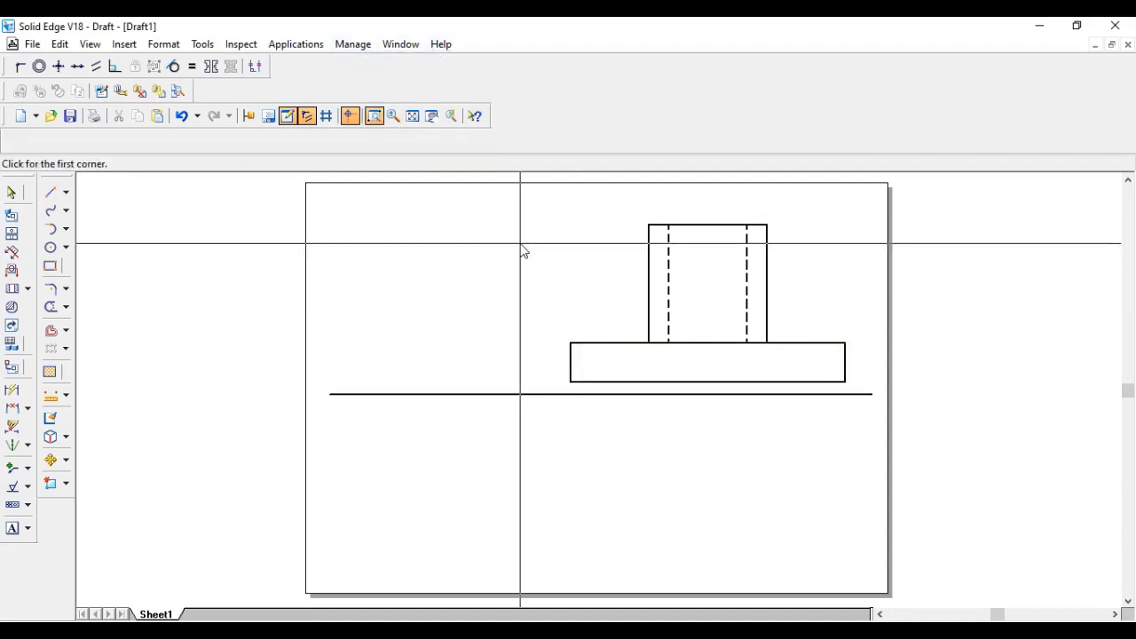
drag(522, 249, 648, 397)
click(11, 192)
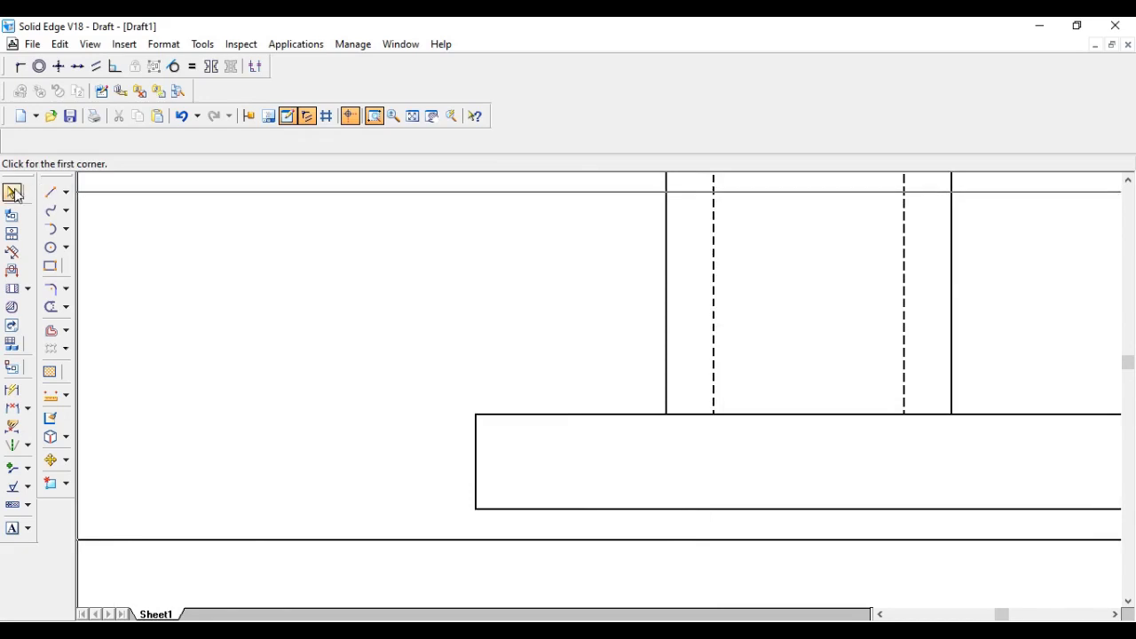
click(519, 416)
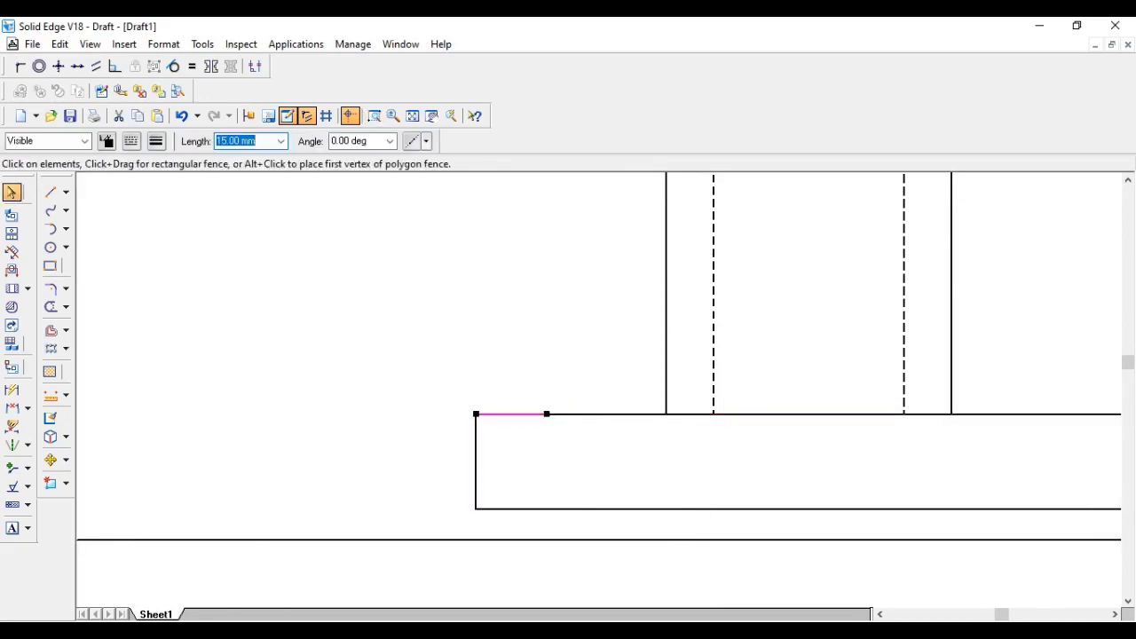
key(alt+Tab)
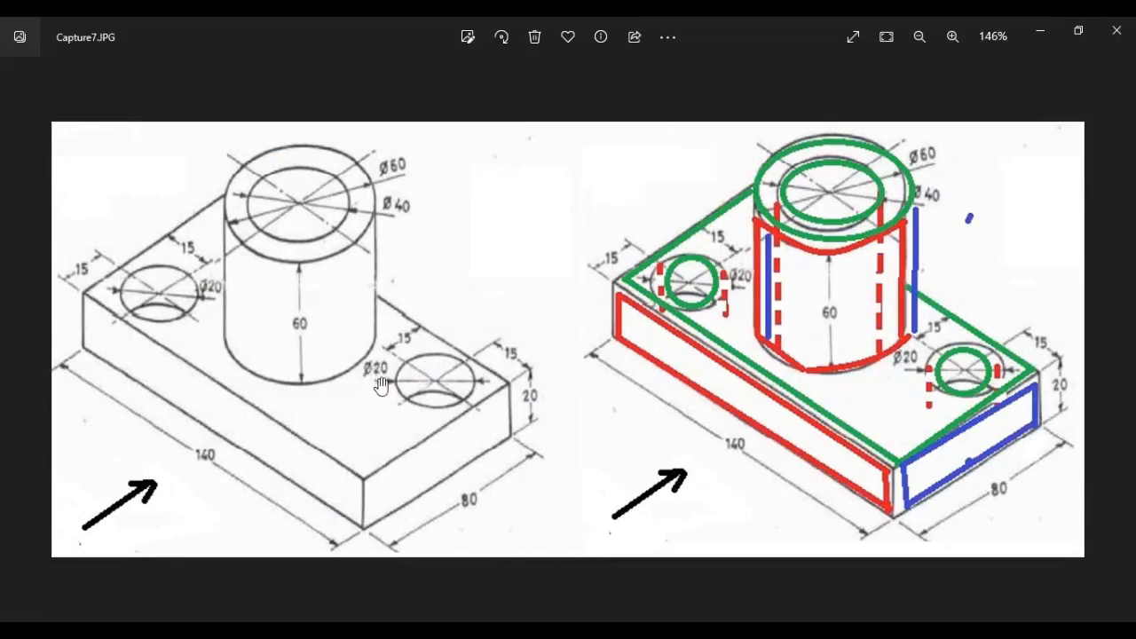
click(1040, 36)
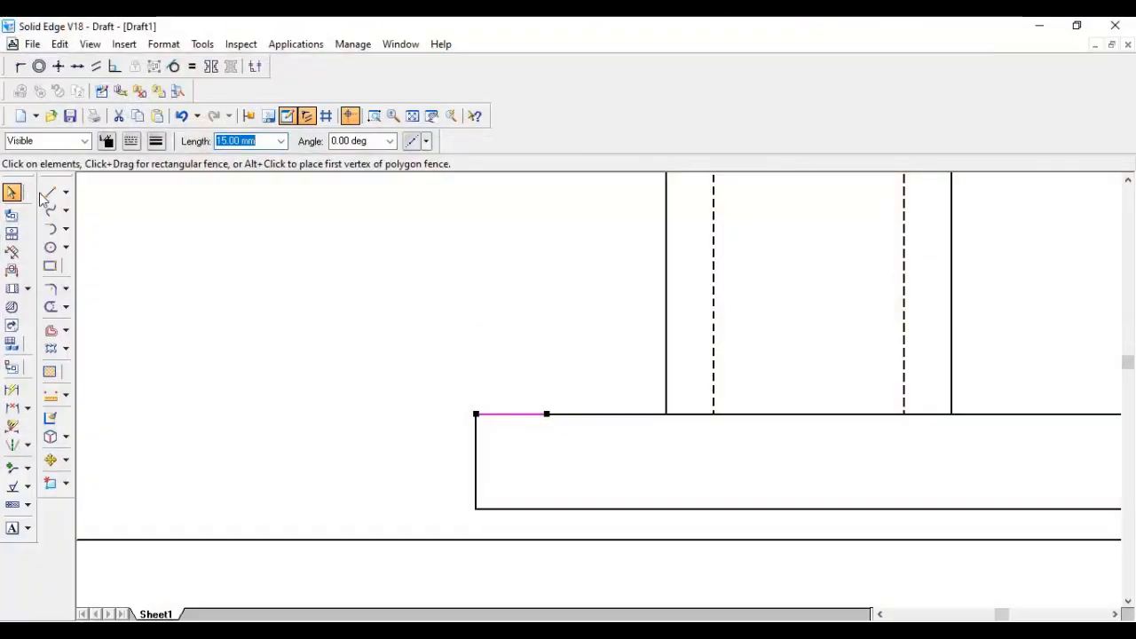
click(49, 192)
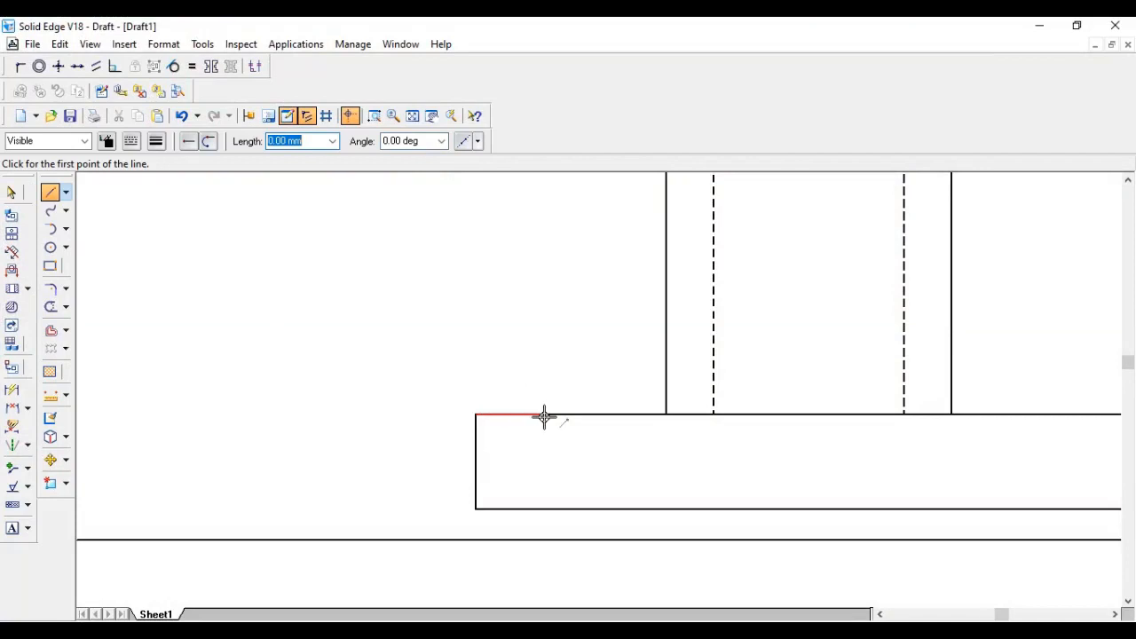
click(548, 416)
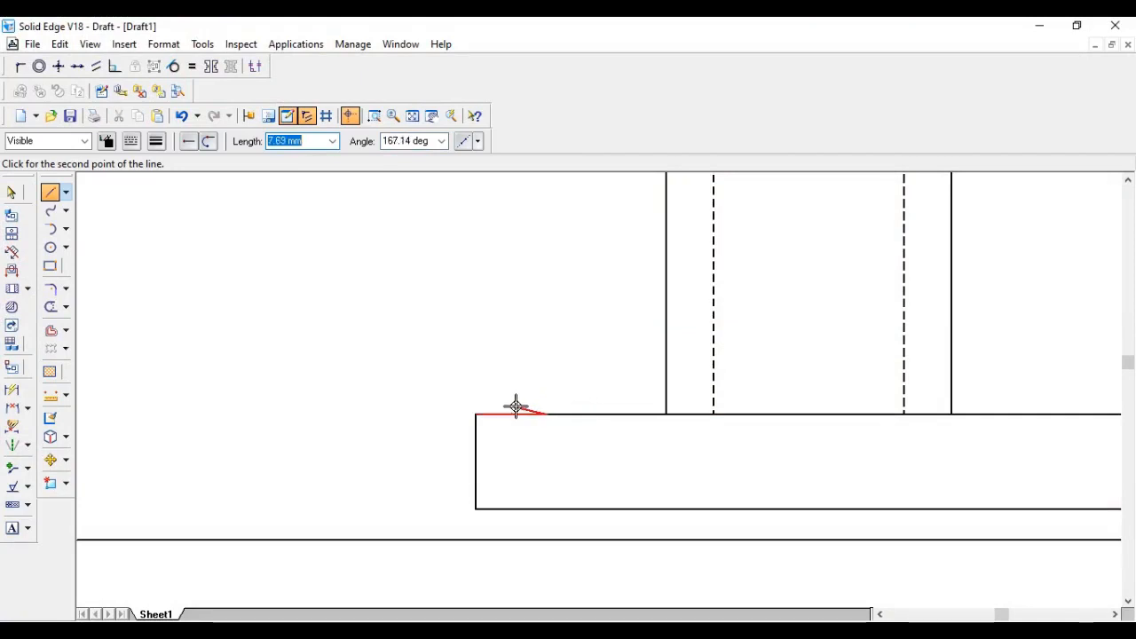
text(10)
key(Tab)
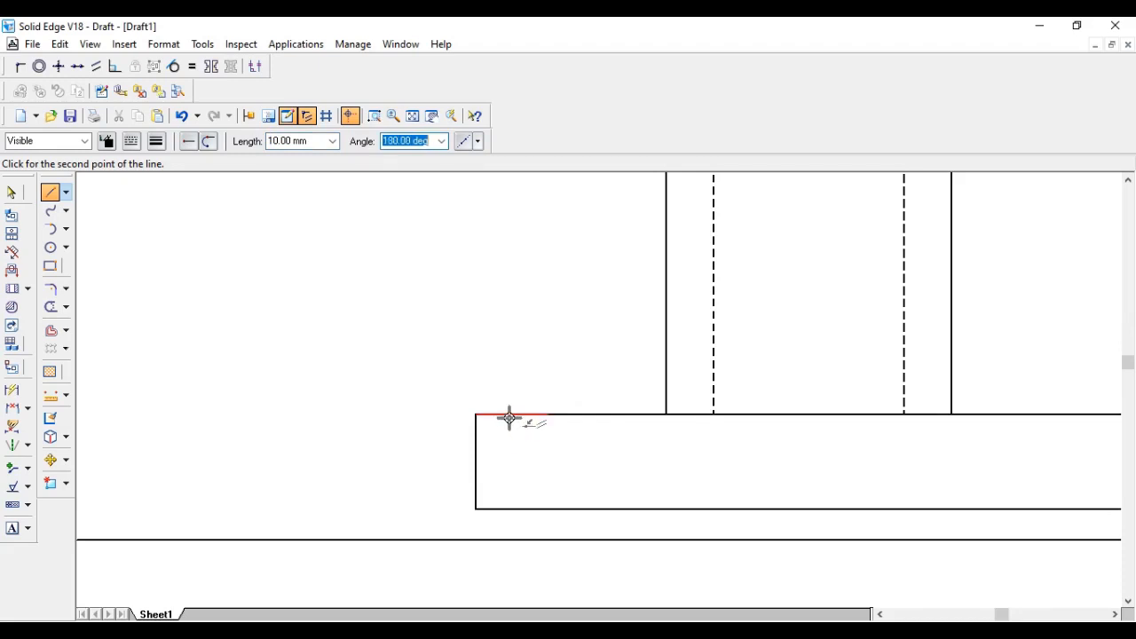
click(509, 417)
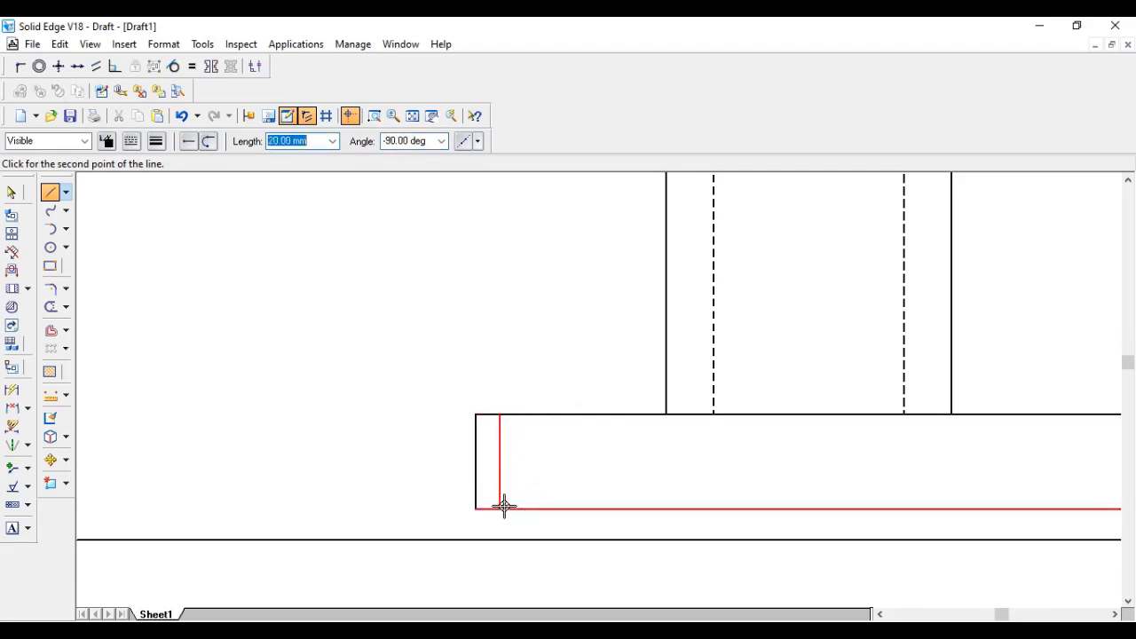
click(500, 508)
right_click(494, 439)
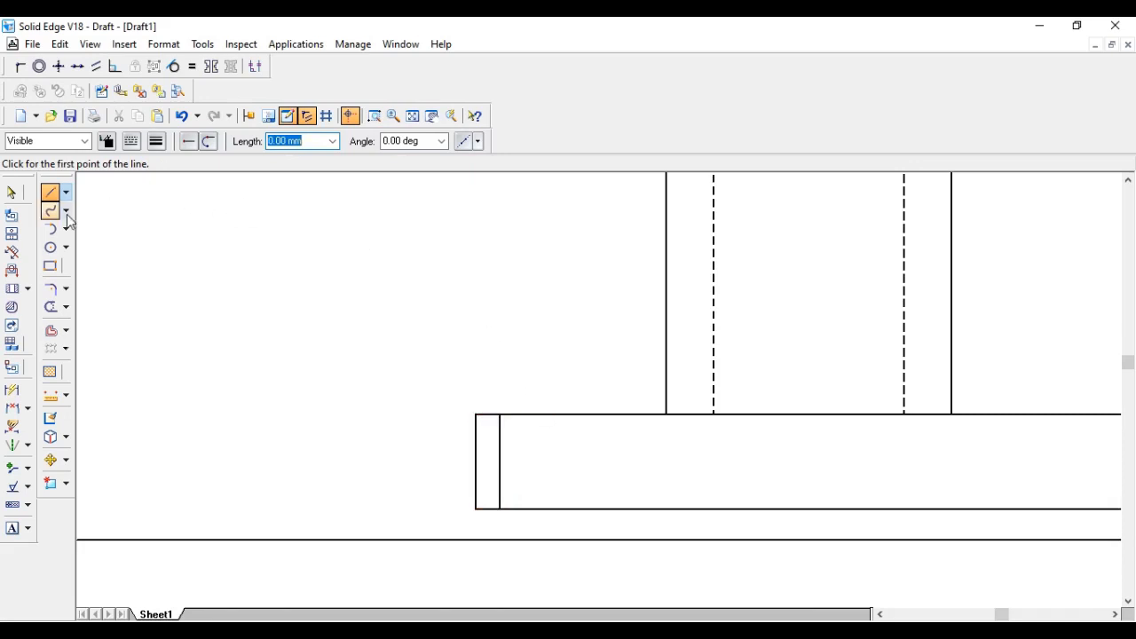
Draw a 10 mm line at 0 degrees along the base's top edge from the 15 mm line's inner end
click(16, 195)
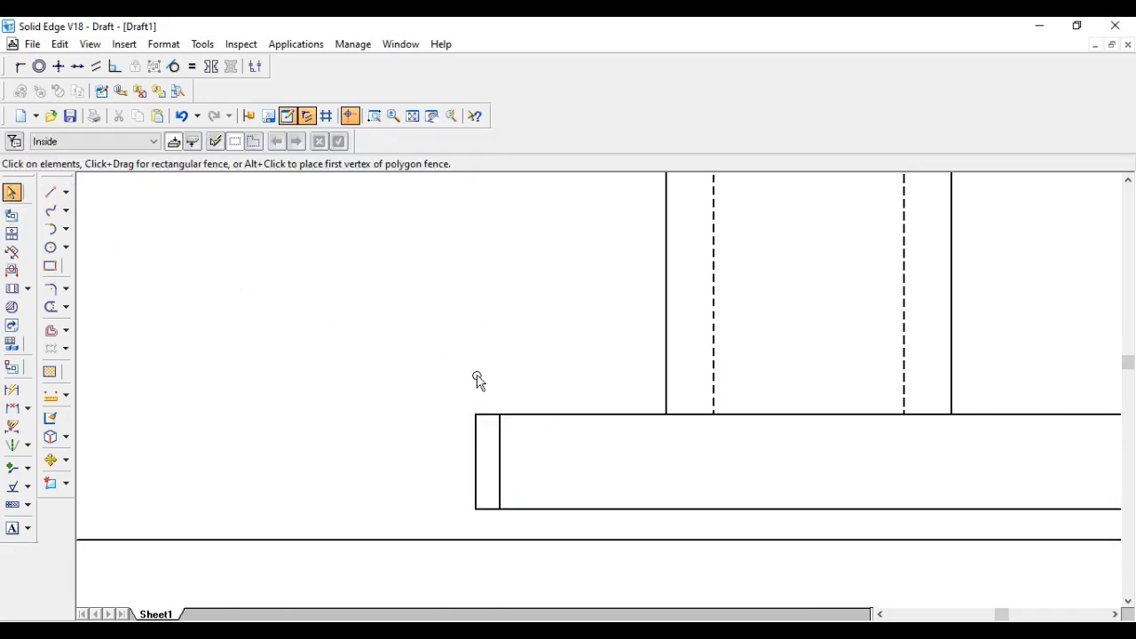
click(489, 415)
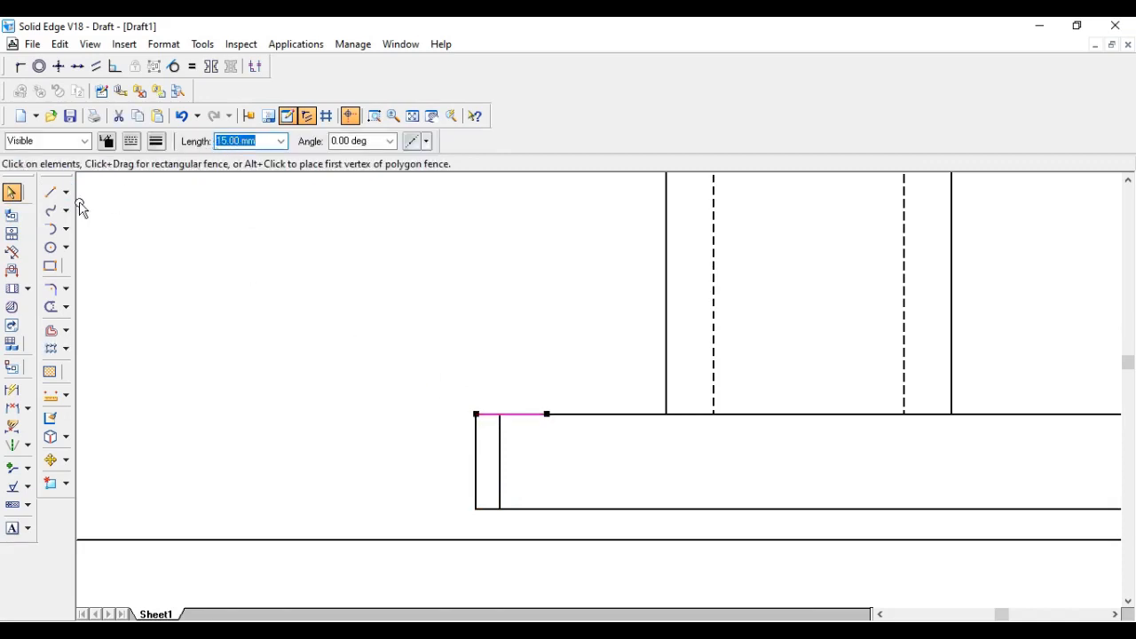
click(50, 191)
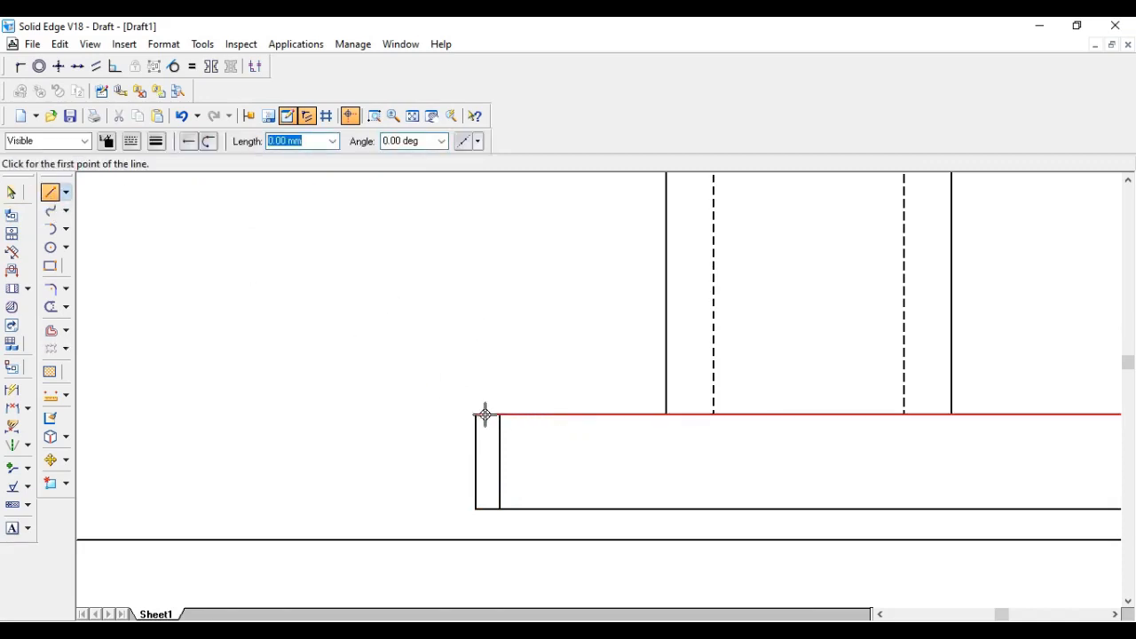
click(550, 415)
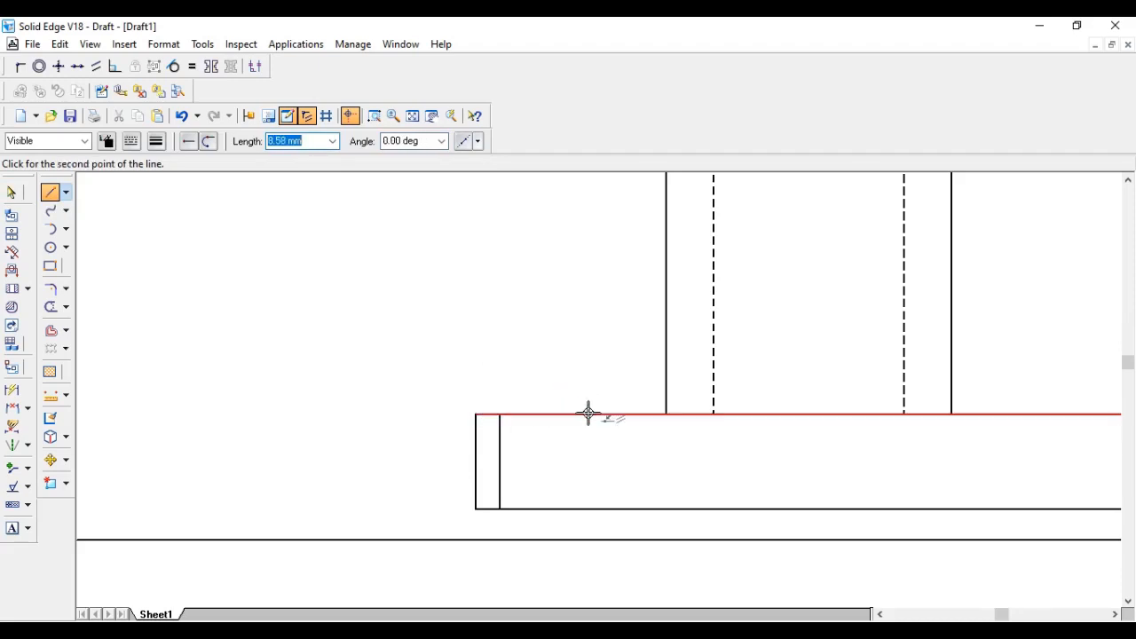
text(10)
key(Tab)
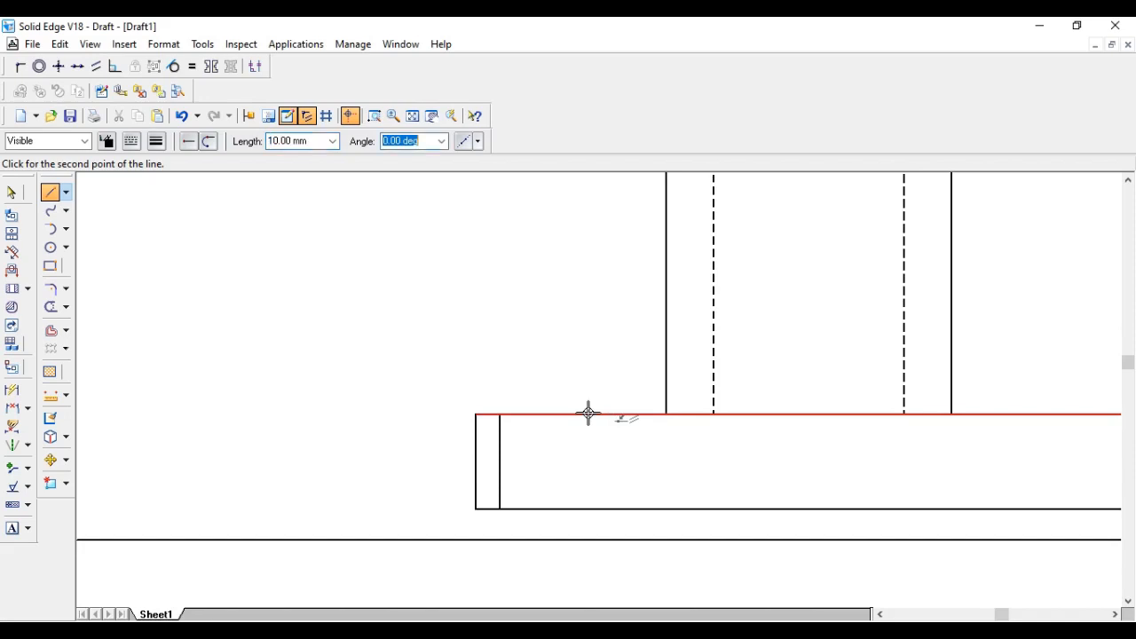
click(605, 417)
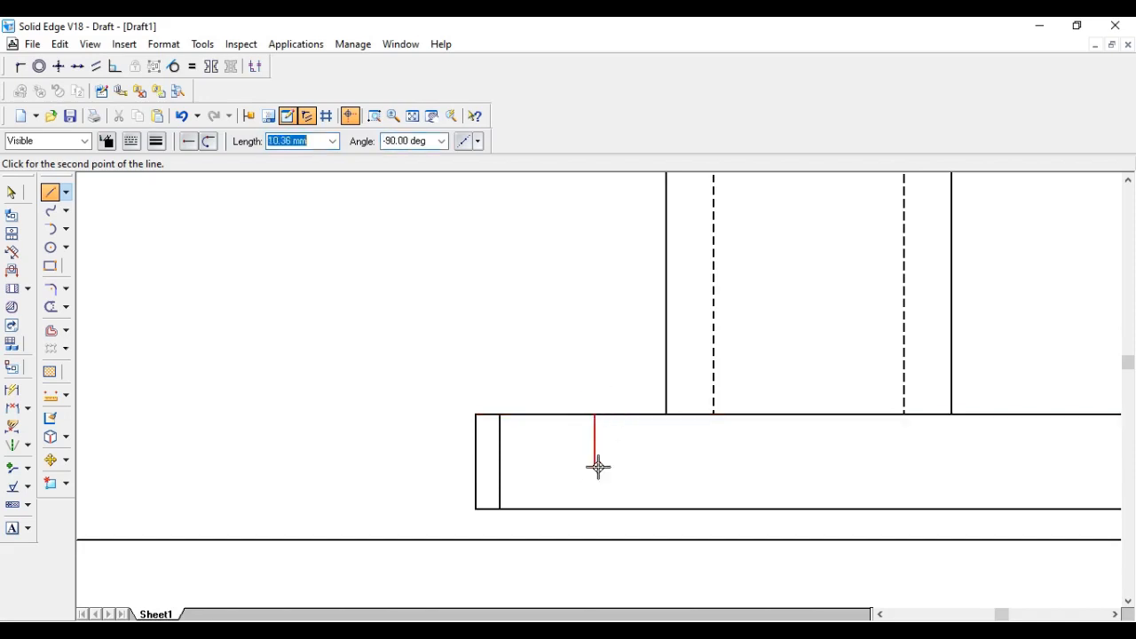
Undo the slanted line and draw a vertical line from the 0-degree 10 mm line's end down to the base's bottom edge
click(599, 509)
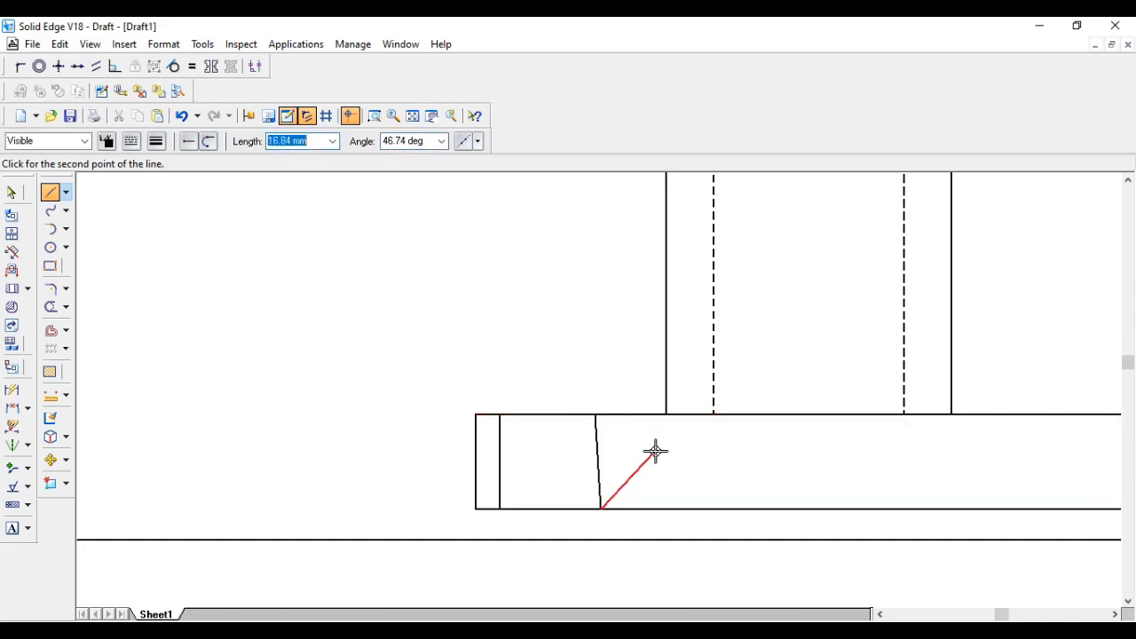
key(ctrl+z)
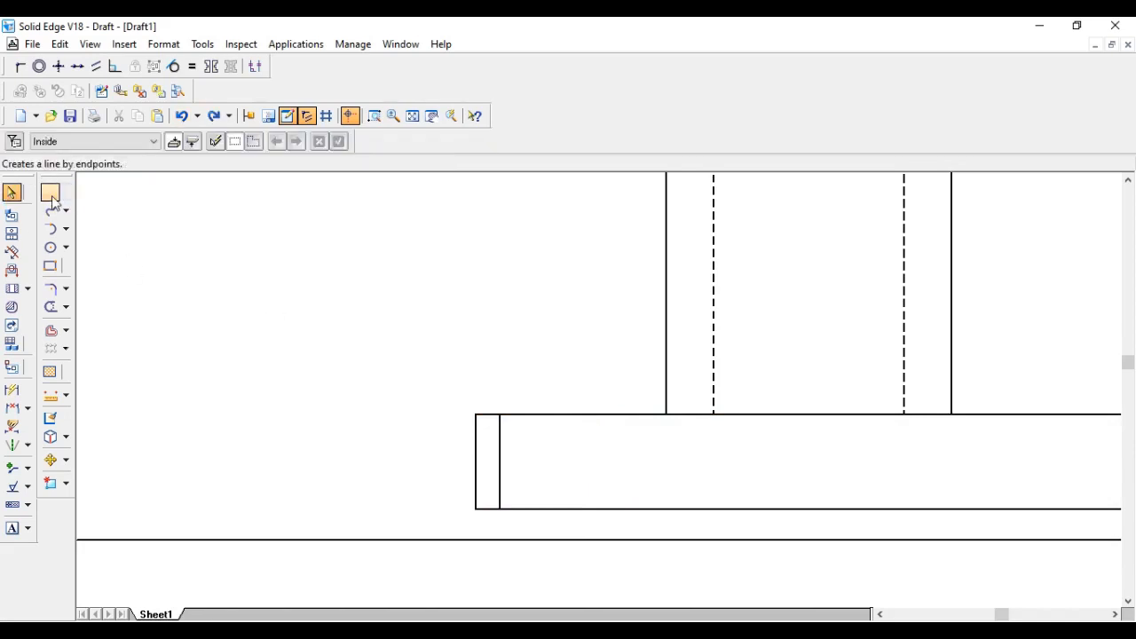
click(50, 192)
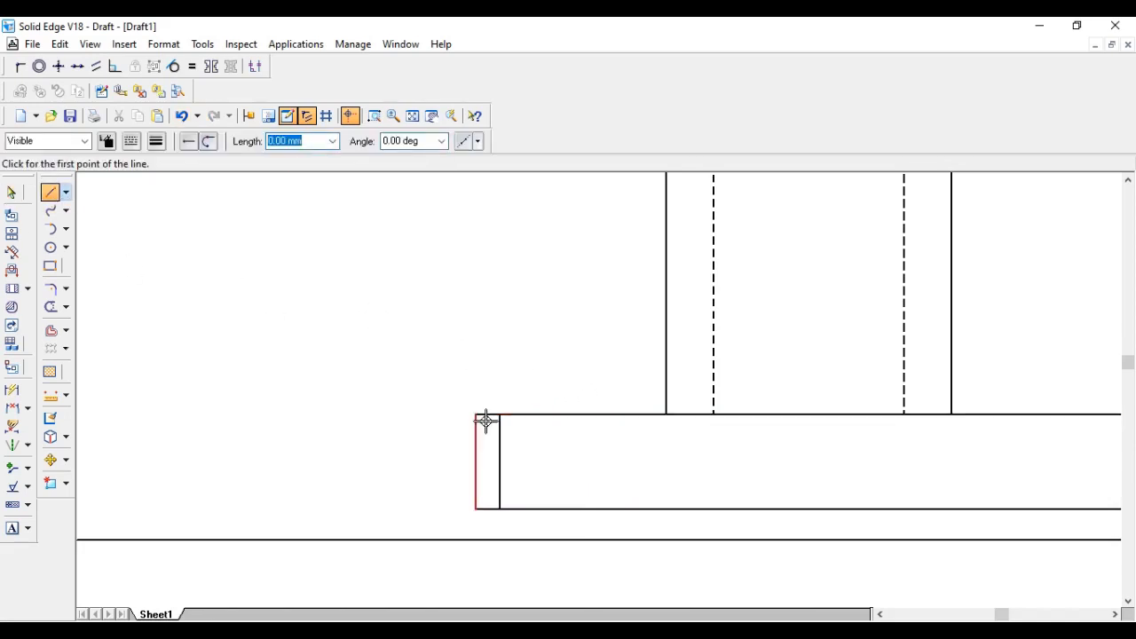
click(595, 414)
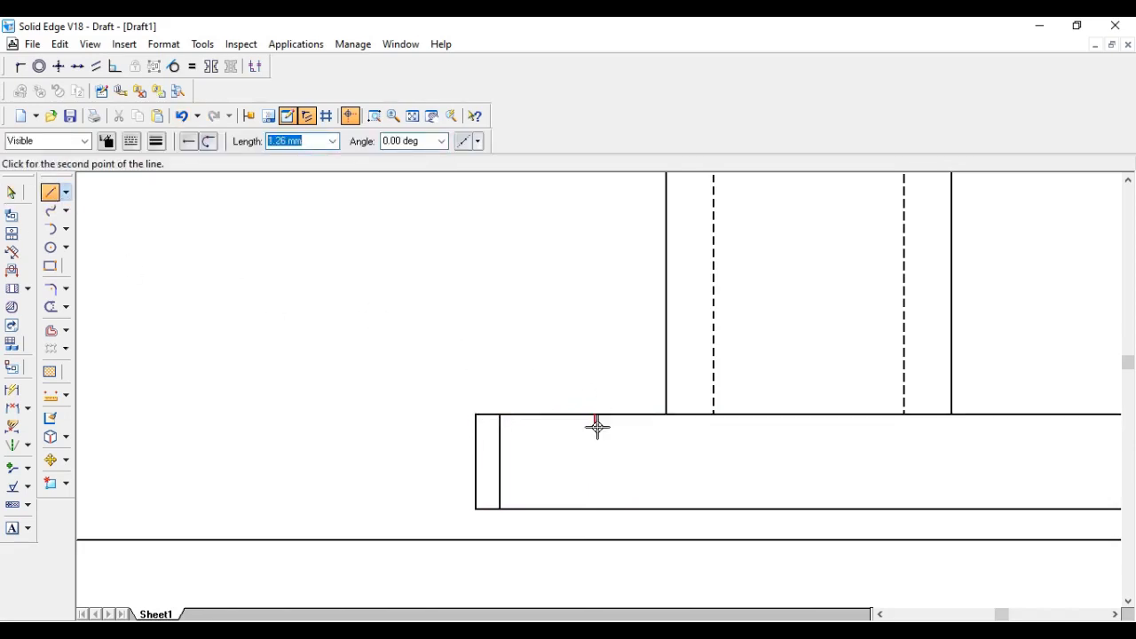
click(595, 508)
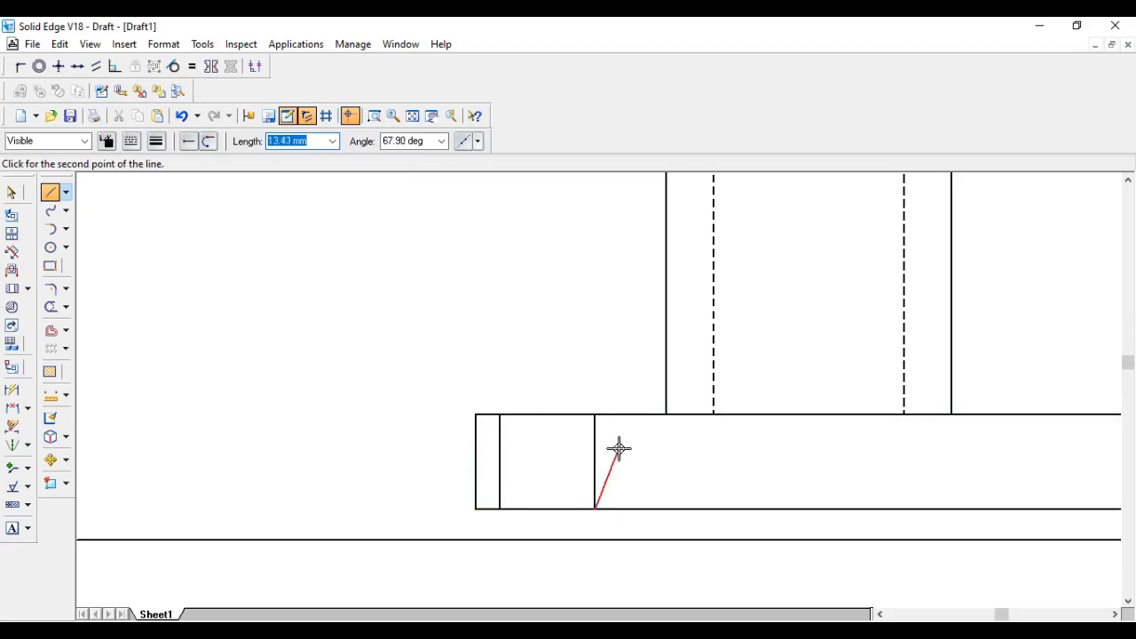
right_click(616, 449)
Change both vertical hole lines in the base from the continuous to the dashed line type
click(13, 194)
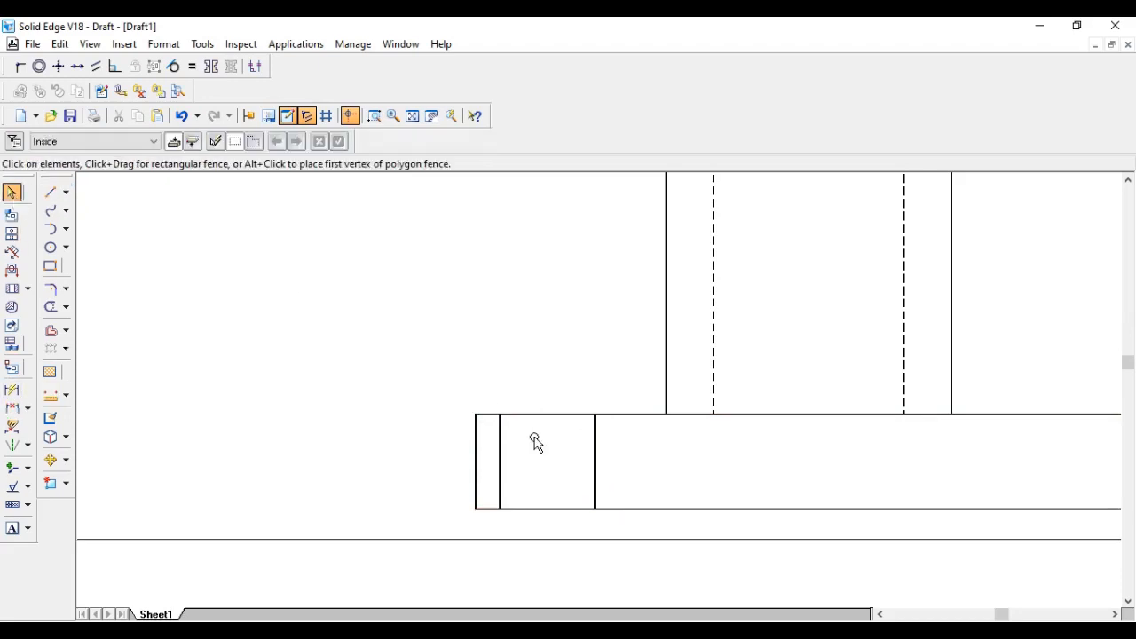
click(500, 477)
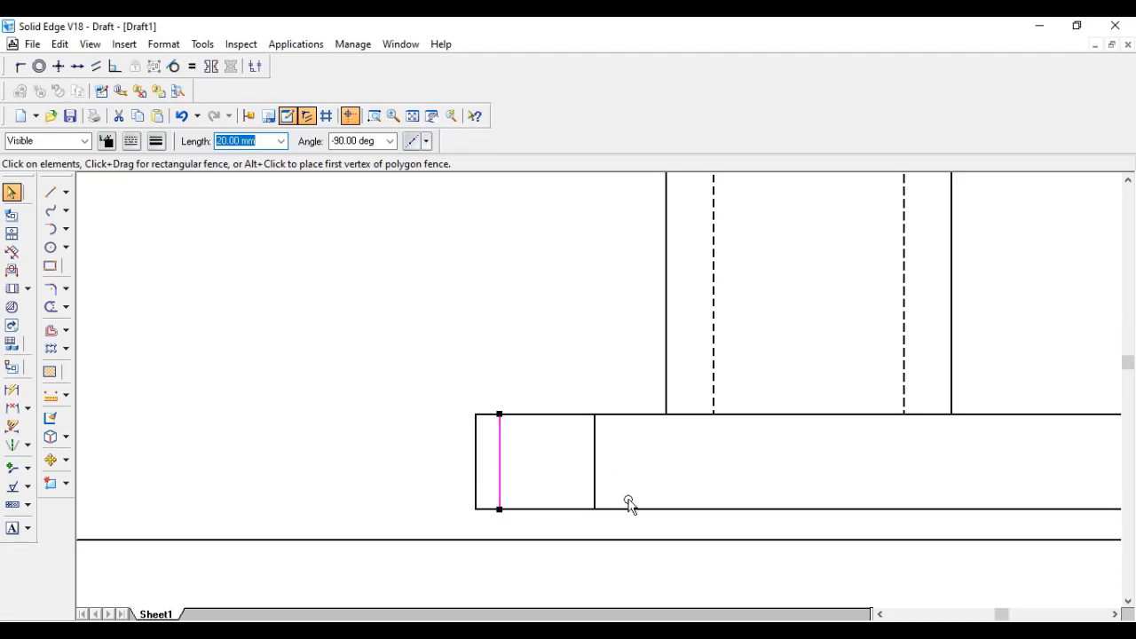
ctrl+click(594, 480)
click(107, 141)
click(169, 177)
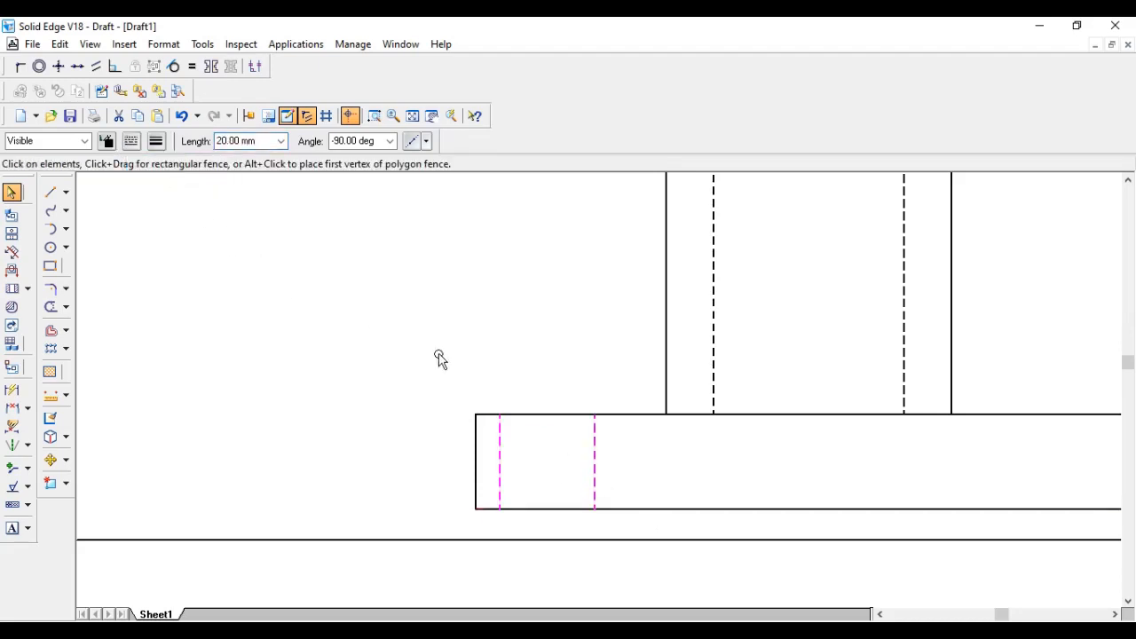
Dimension the horizontal distance between the two dashed hole lines, placing the dimension just above the base's top edge
click(27, 408)
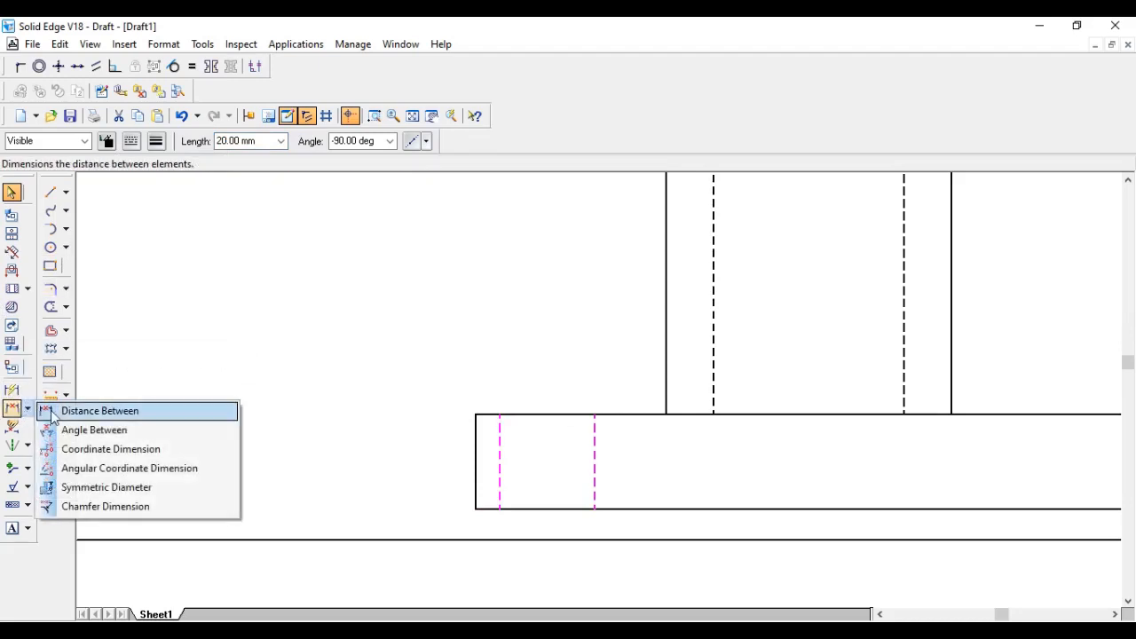
click(100, 412)
click(500, 443)
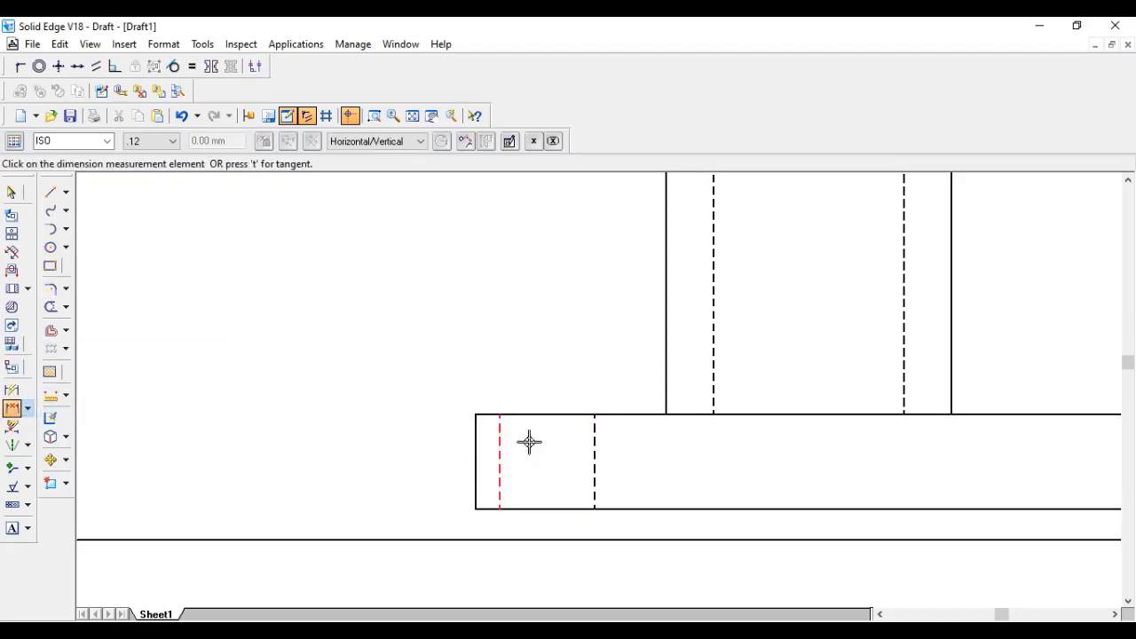
click(595, 444)
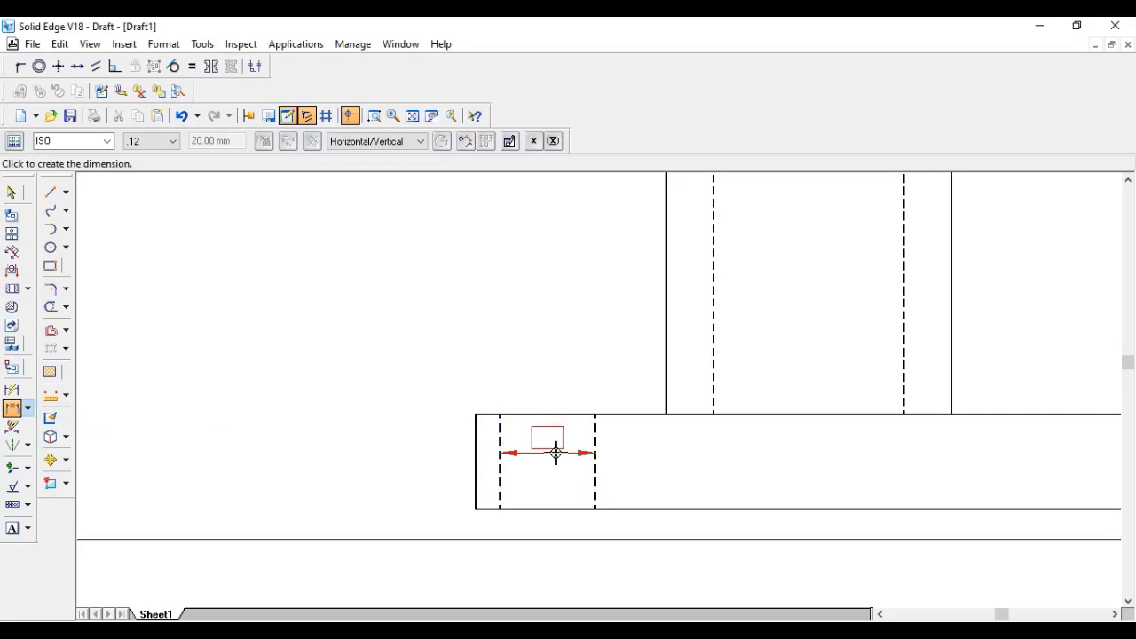
click(547, 401)
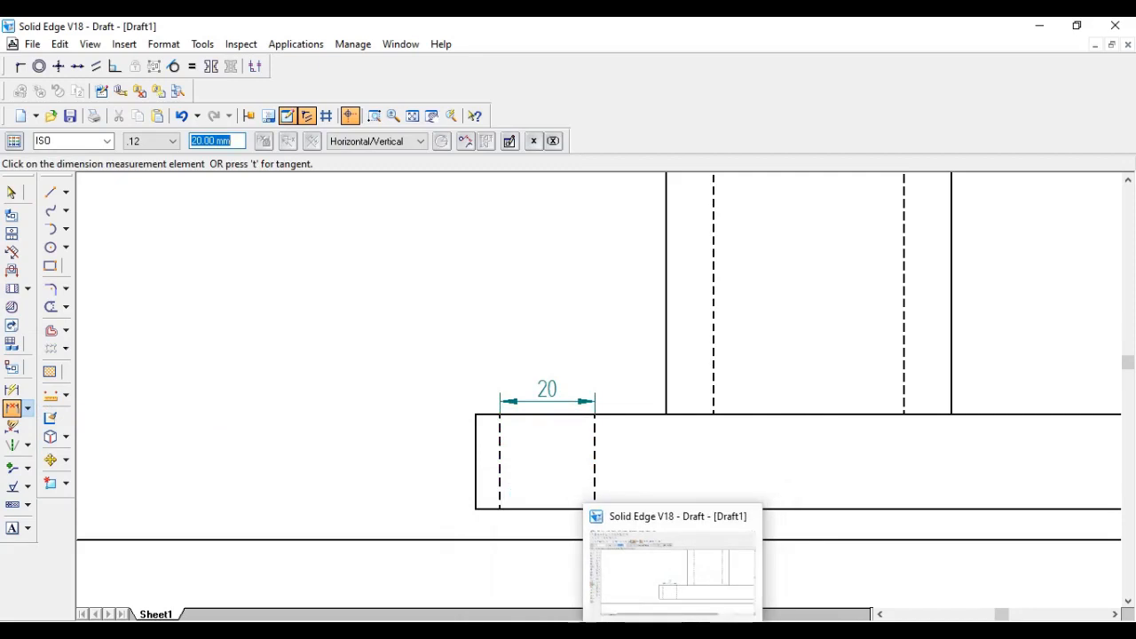
mouse_move(631, 630)
click(720, 543)
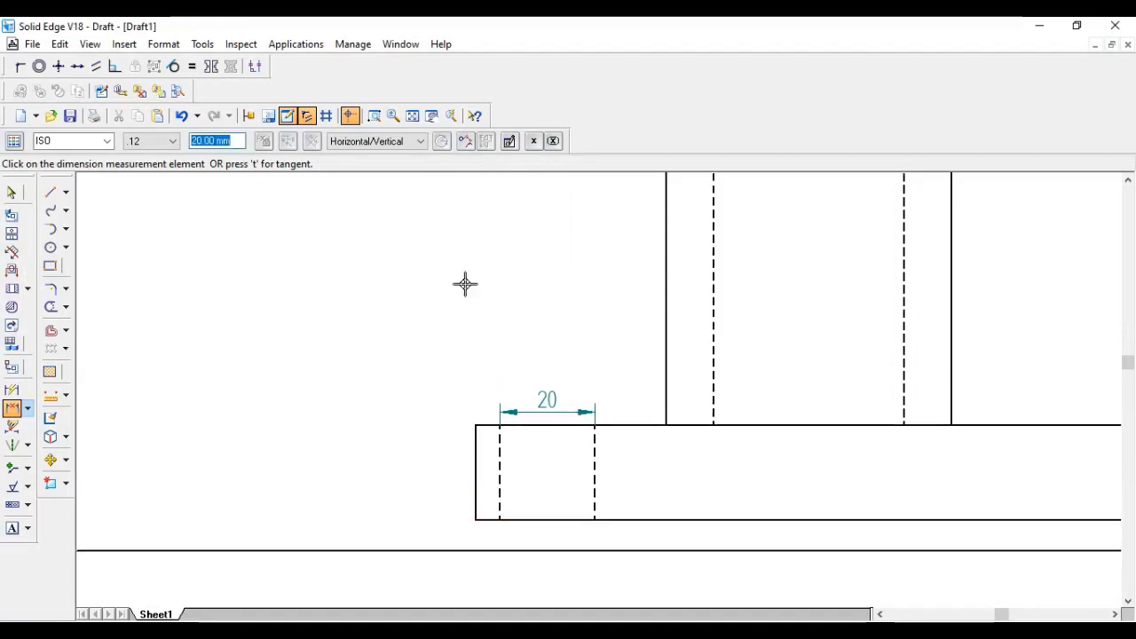
Draw a vertical centre line from the midpoint of the cylinder's top edge to the midpoint of the base's bottom edge
click(410, 117)
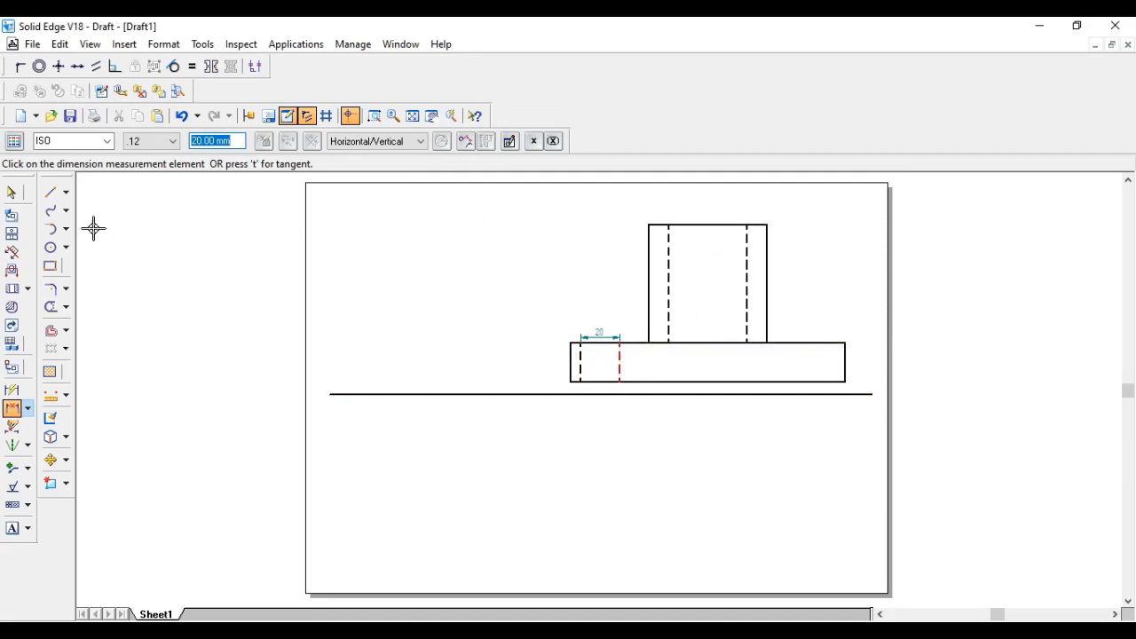
click(49, 192)
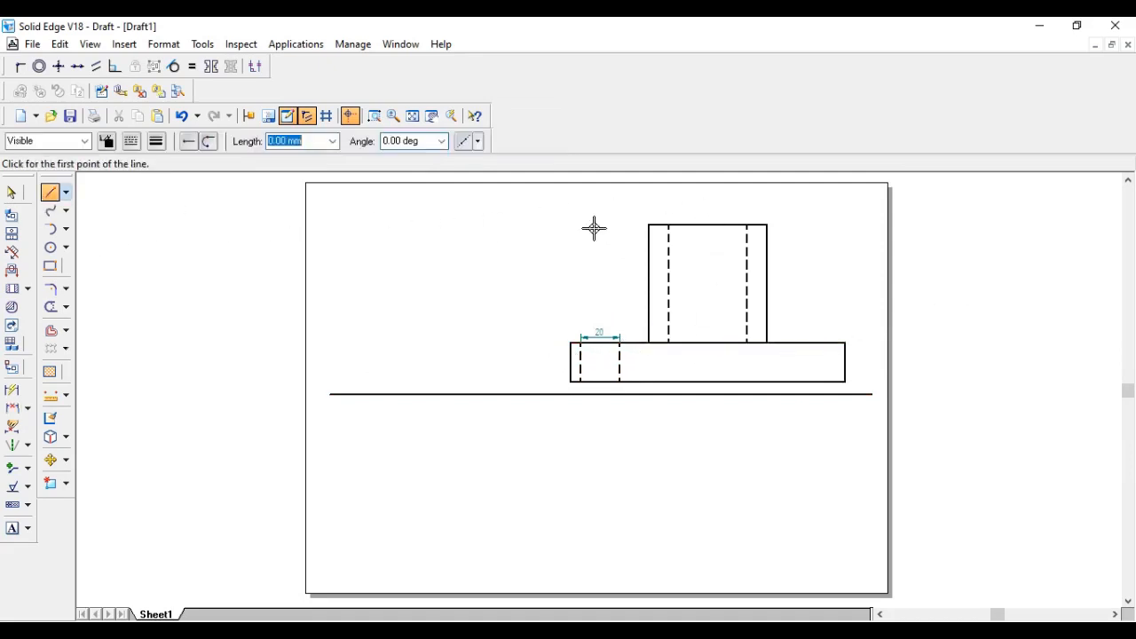
click(708, 224)
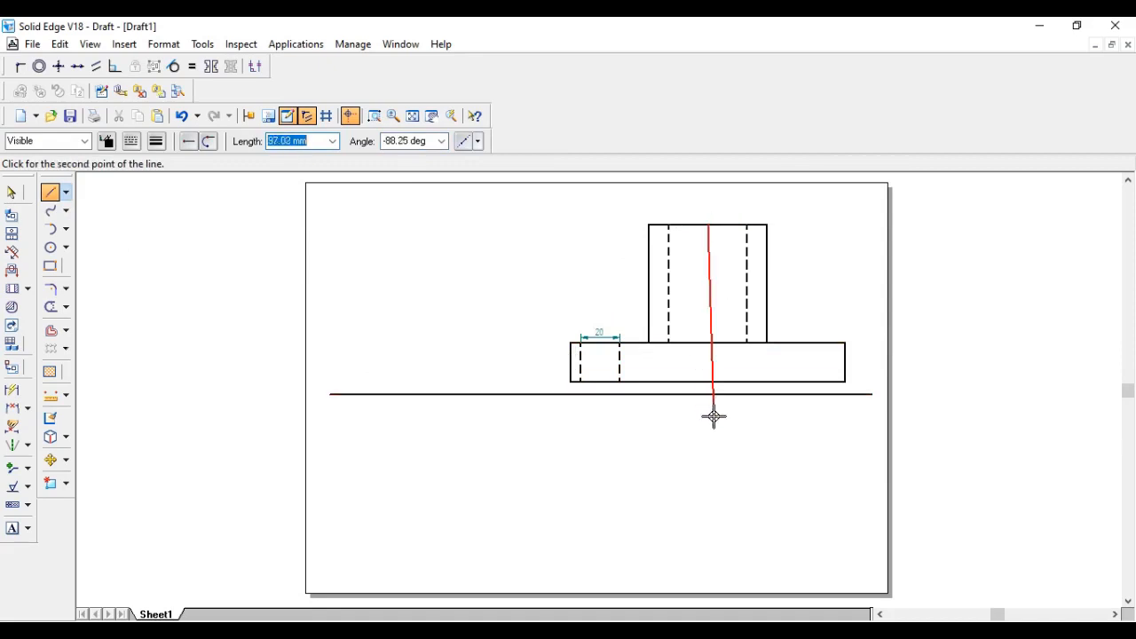
click(708, 382)
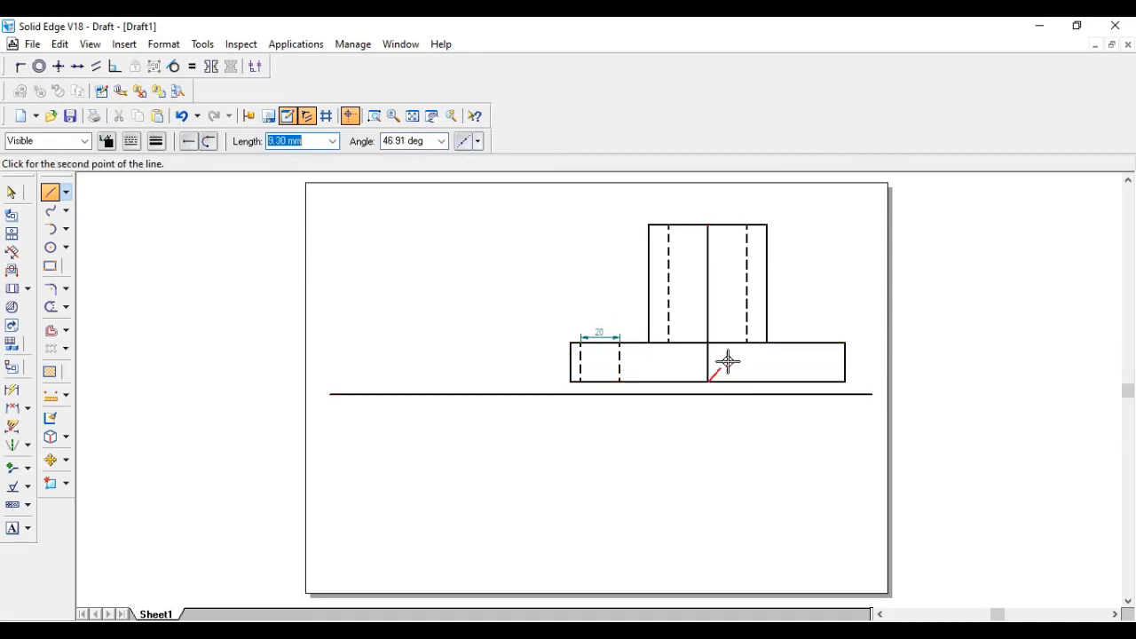
right_click(814, 213)
Mirror a copy of the two dashed hole lines in the base about the vertical centre line
click(12, 192)
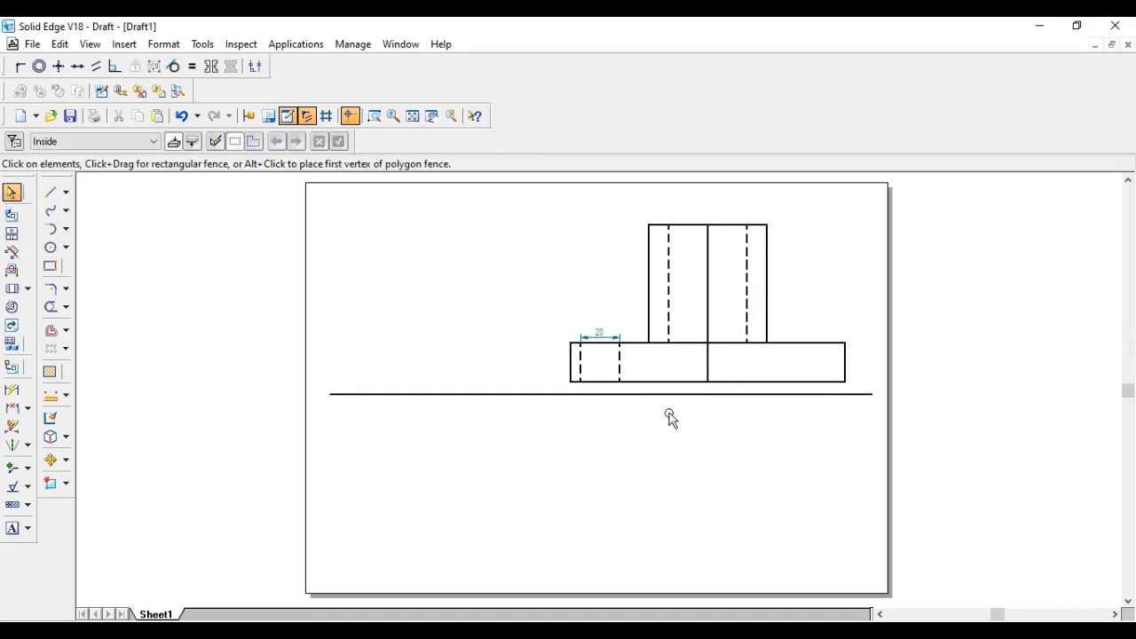
click(581, 366)
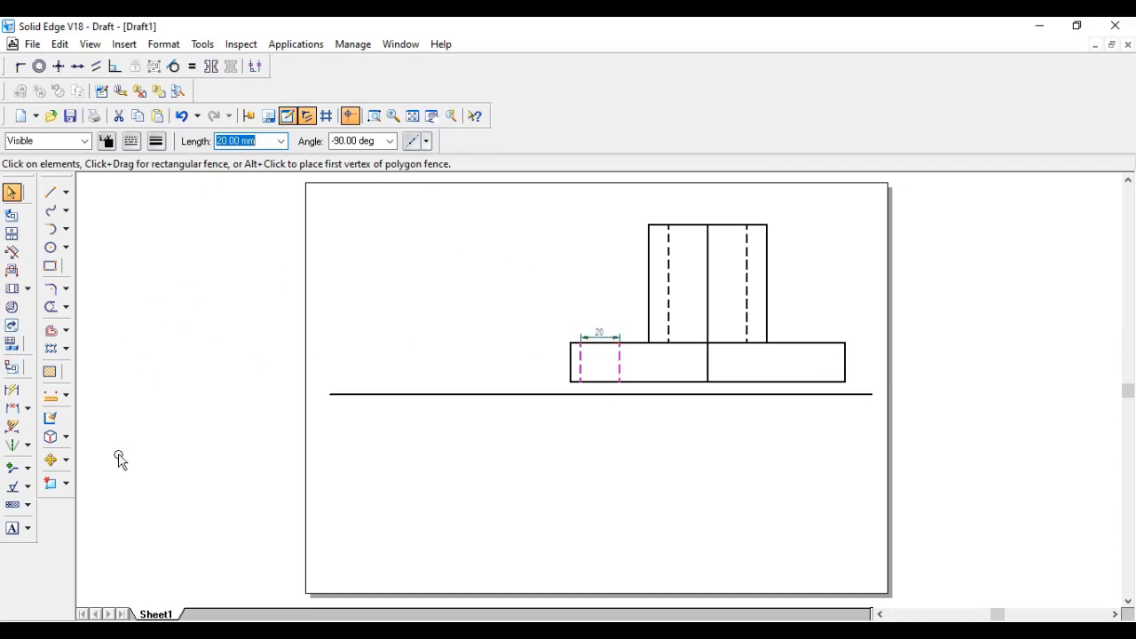
click(65, 460)
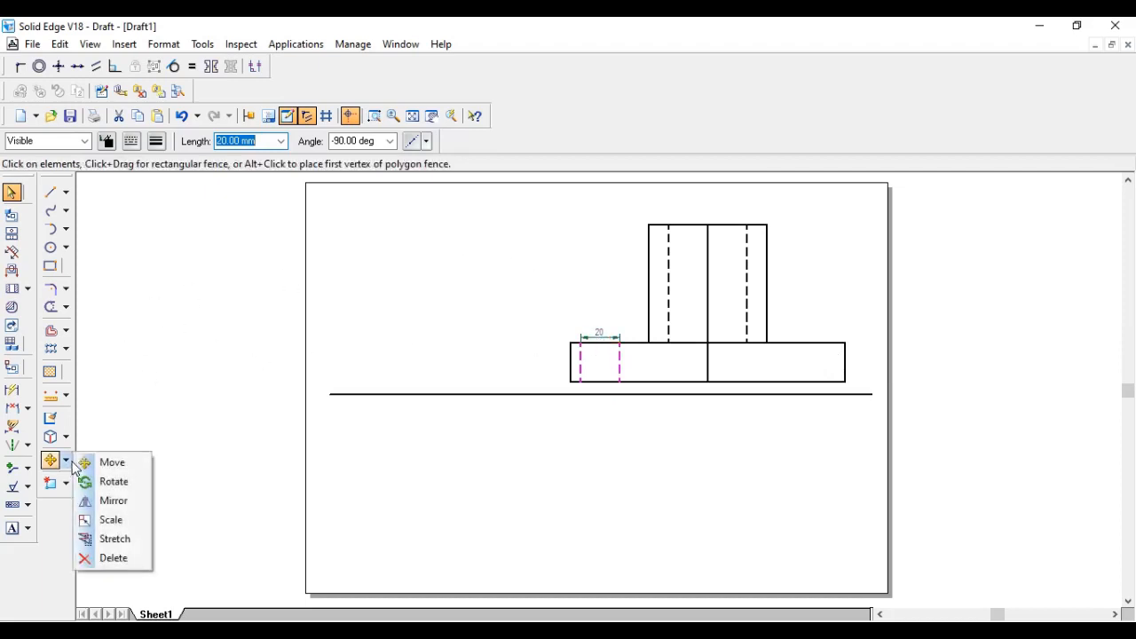
click(125, 502)
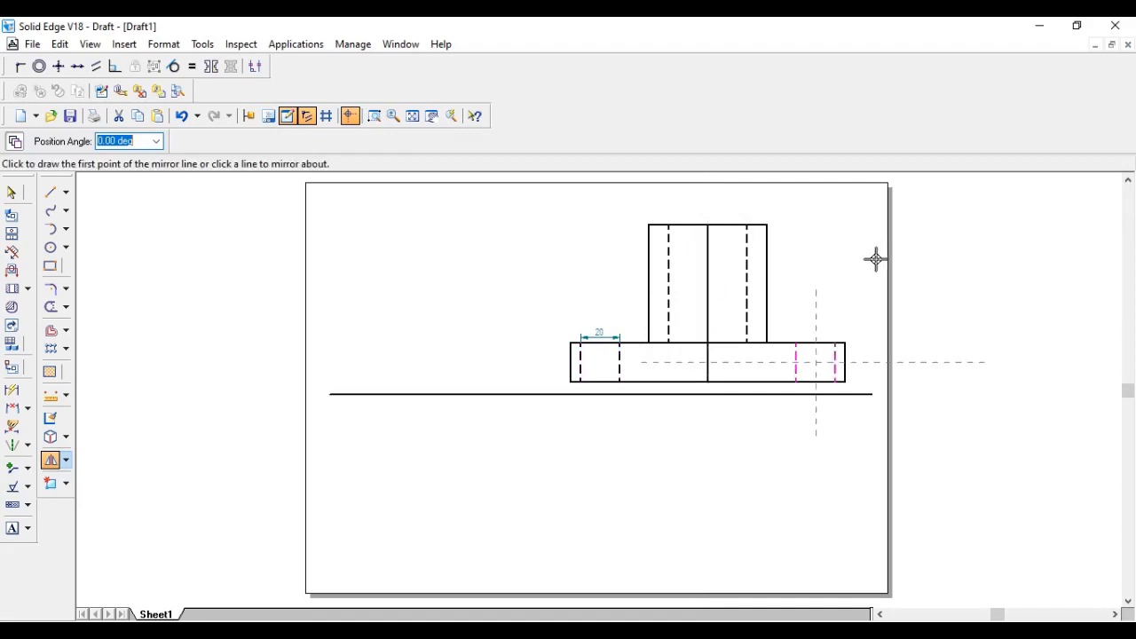
Delete the vertical centre line running through the cylinder and base
click(12, 192)
click(575, 362)
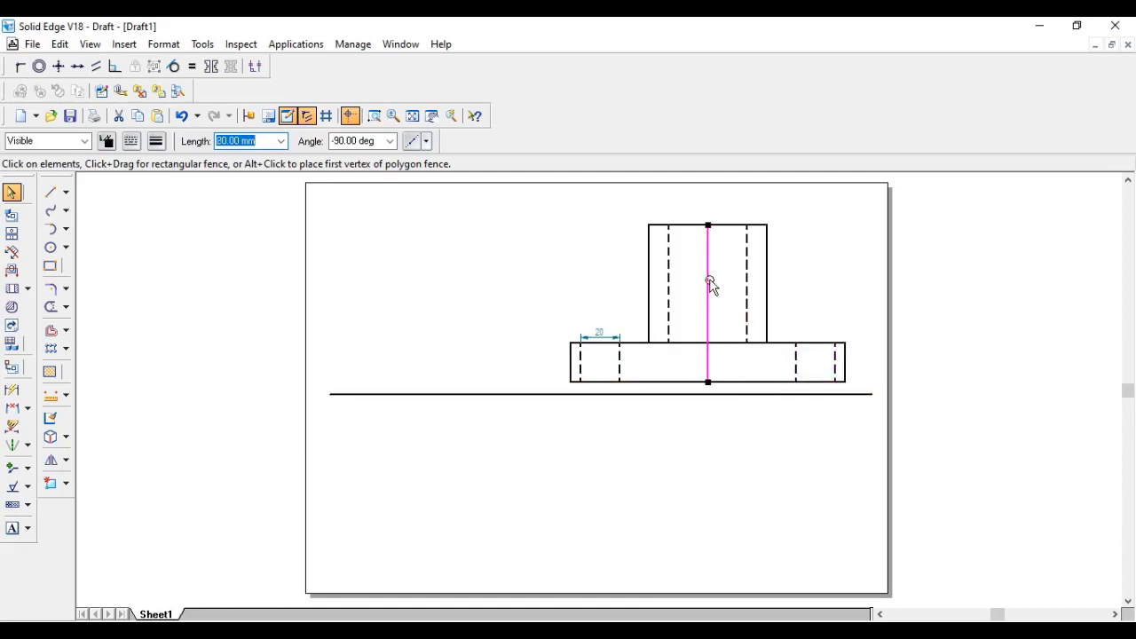
key(Delete)
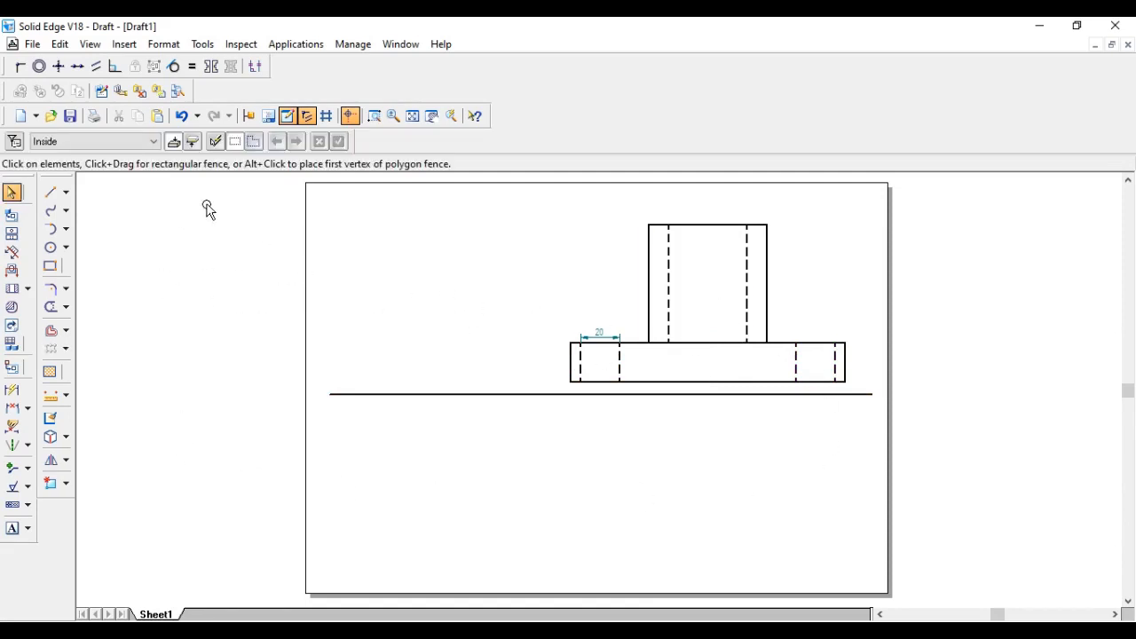
With a 0.18 mm line width, draw a vertical projection line about 95 mm down from the base's lower-left corner
click(48, 199)
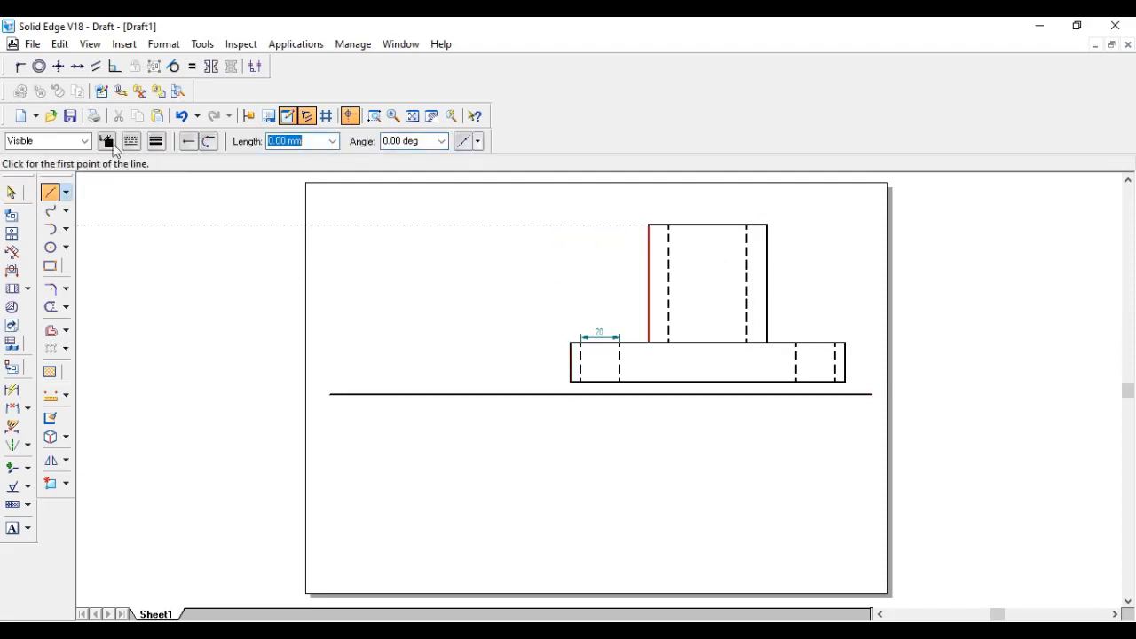
click(156, 141)
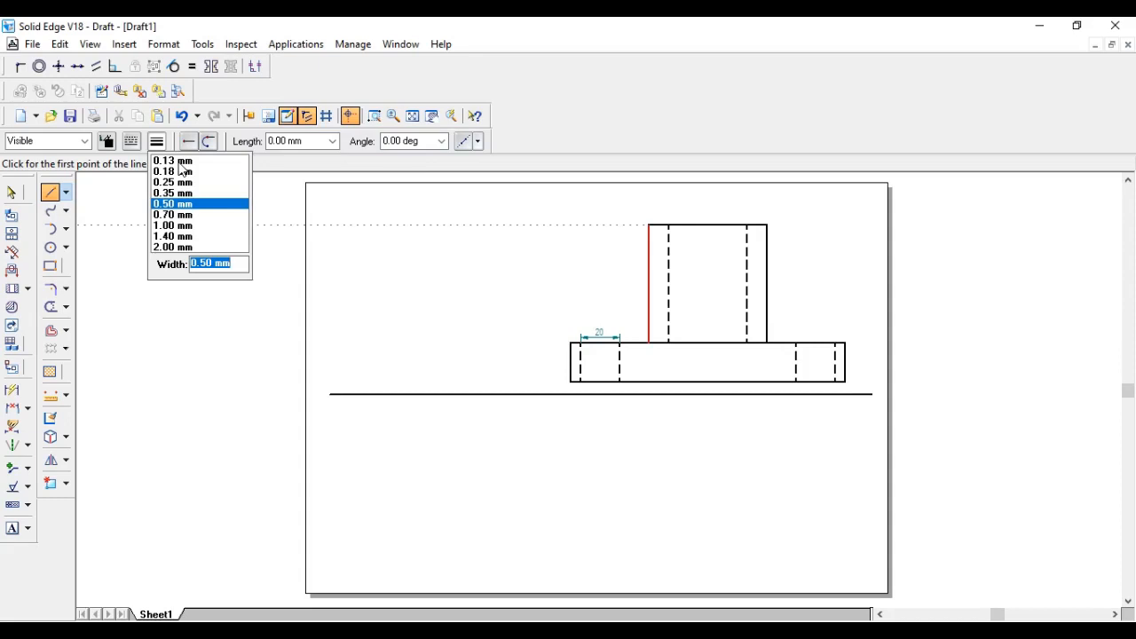
click(180, 170)
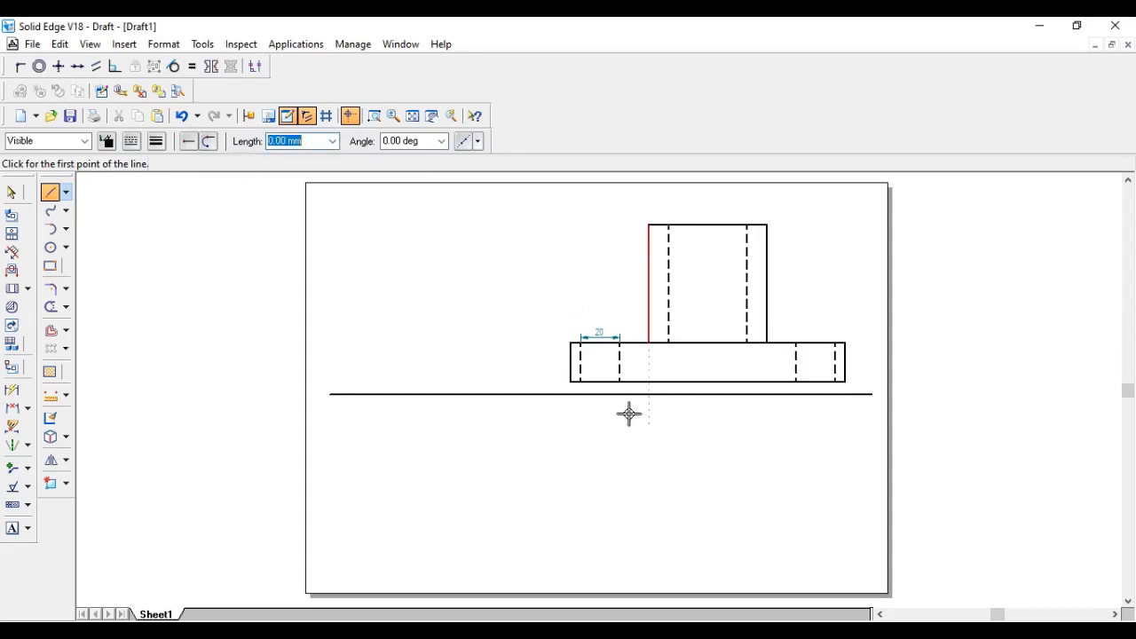
click(571, 382)
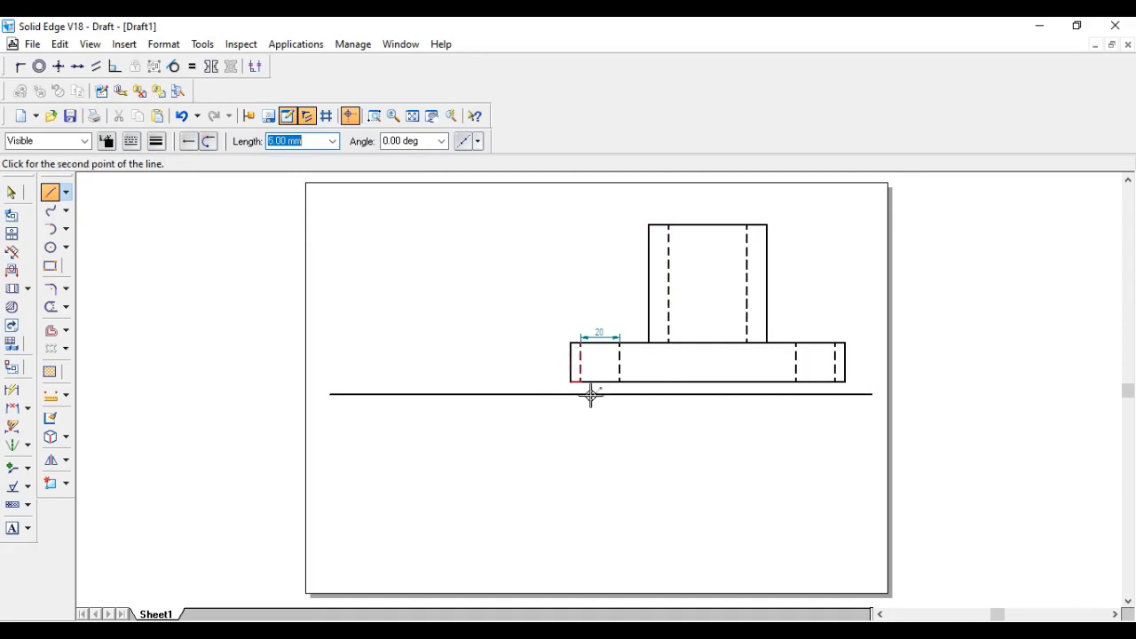
click(570, 568)
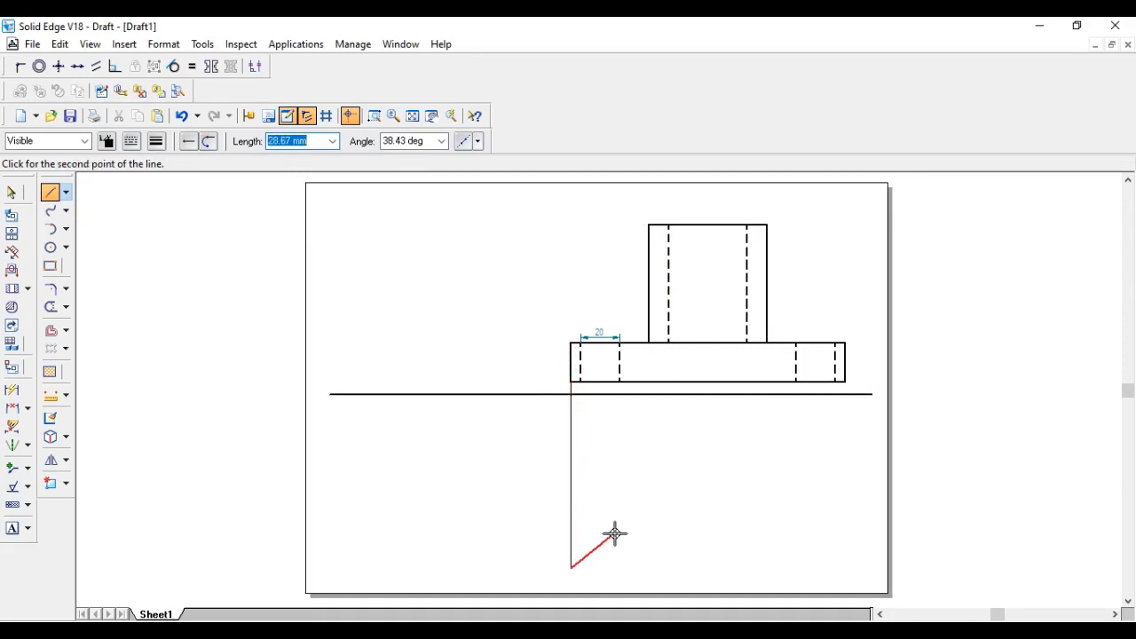
right_click(613, 532)
Draw vertical projection lines down from the lower ends of the base's two left dashed hole lines, level with the first projection line
click(582, 383)
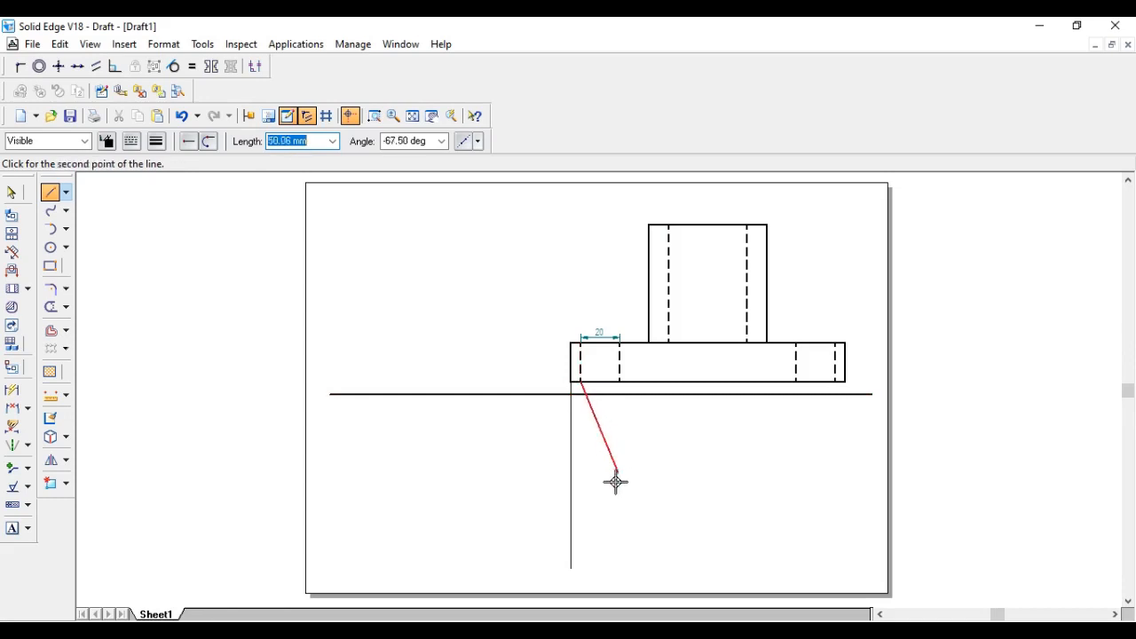
click(581, 568)
right_click(627, 548)
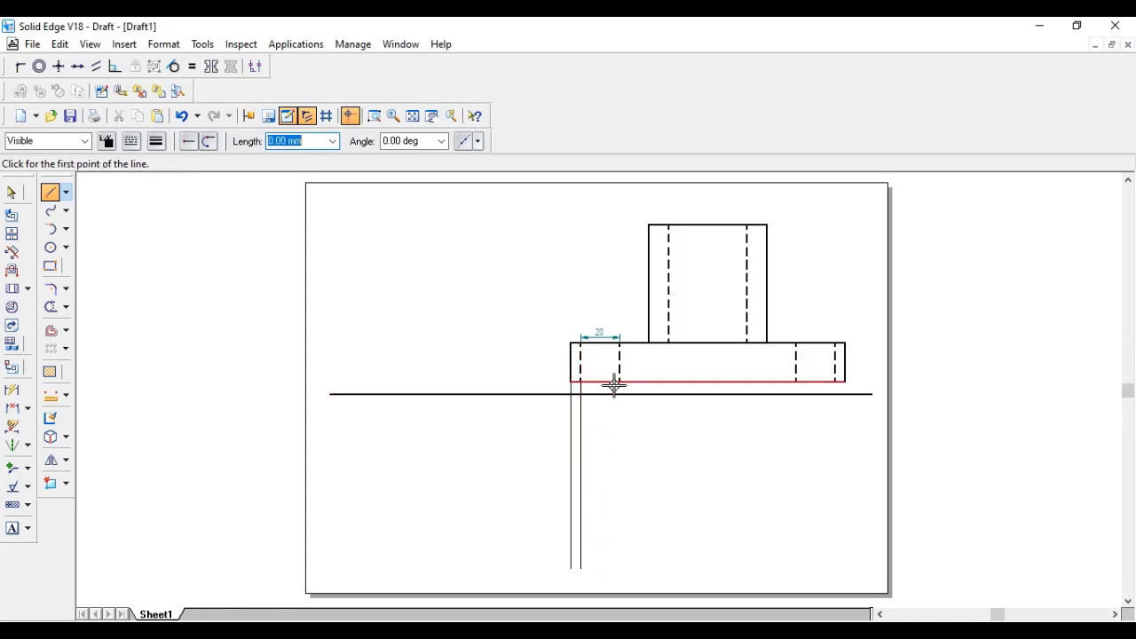
click(621, 382)
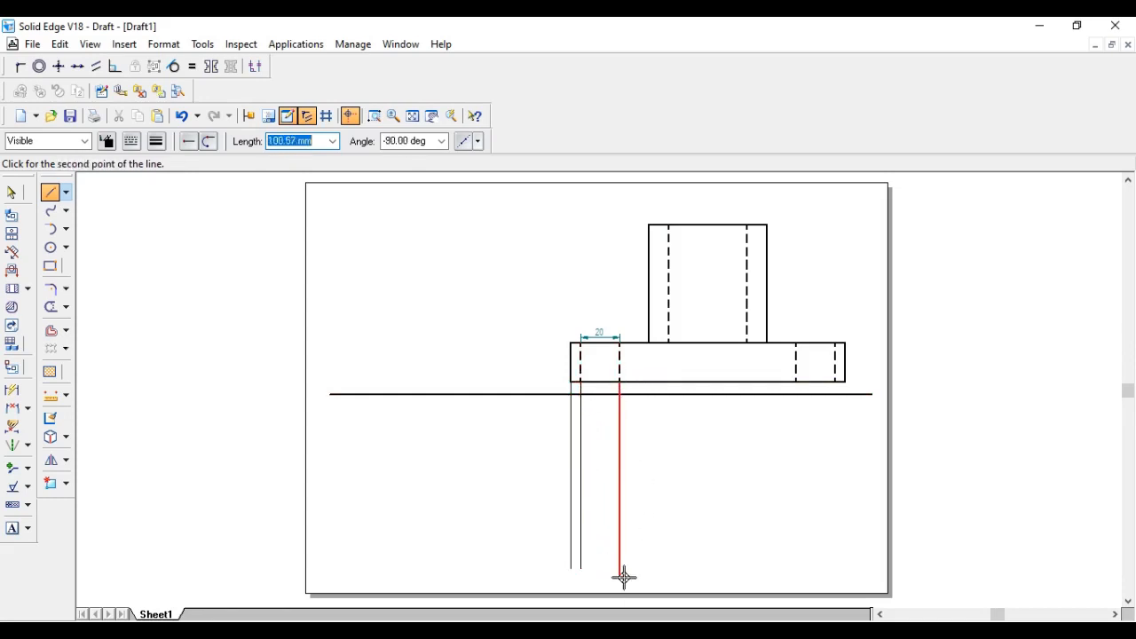
click(620, 567)
right_click(642, 548)
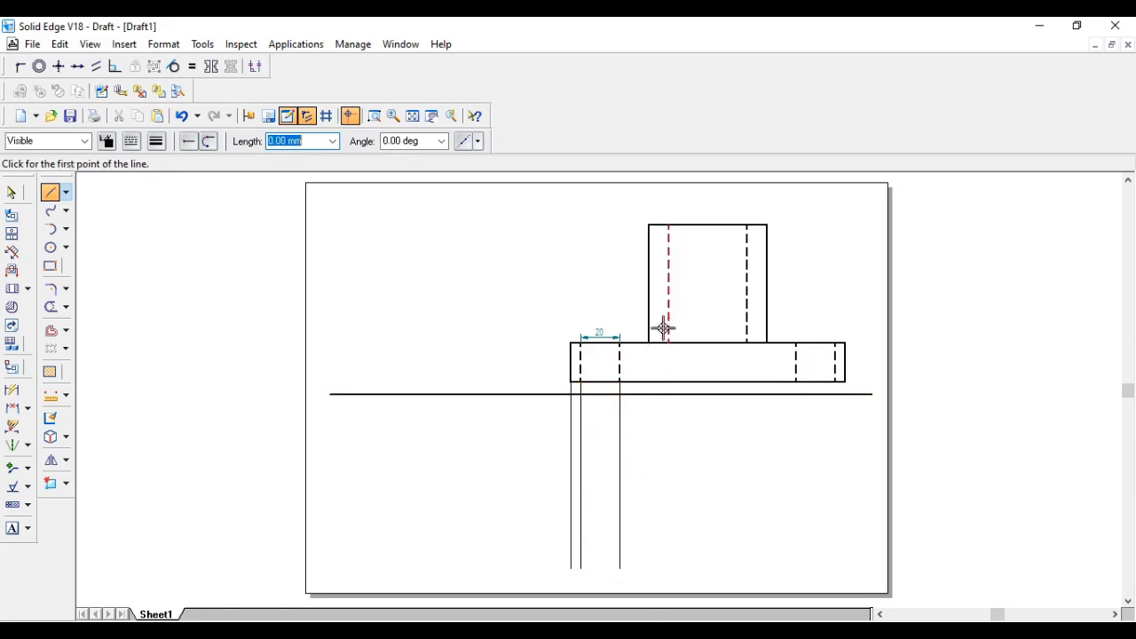
Draw vertical projection lines about 115 mm down from the lower ends of the cylinder's left outer edge and left dashed bore line
click(650, 344)
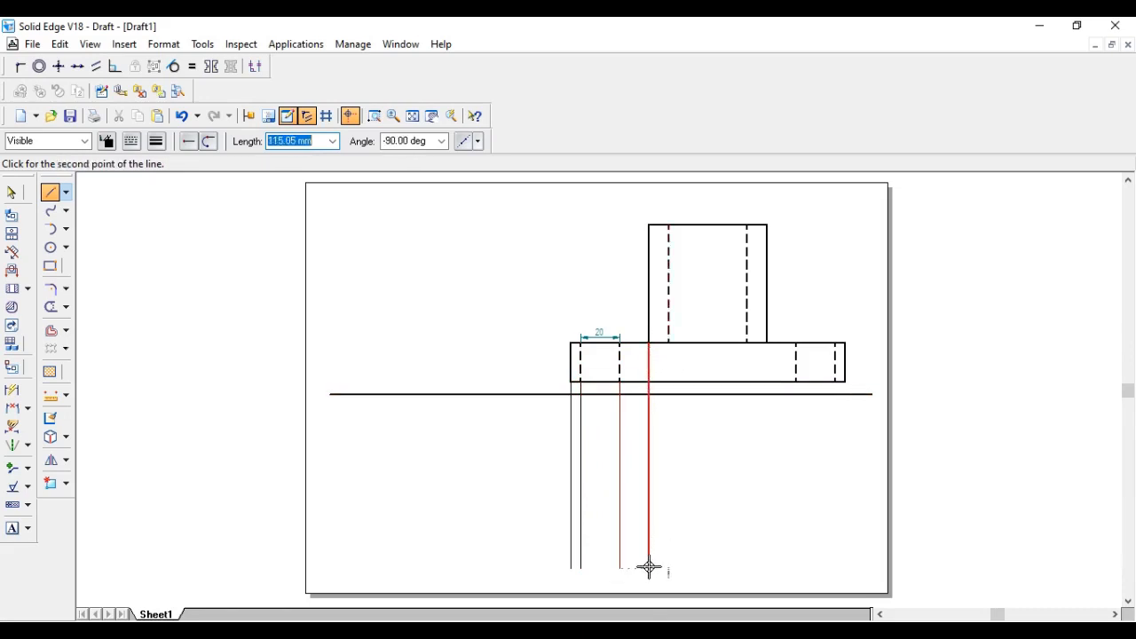
click(648, 567)
right_click(662, 559)
click(669, 343)
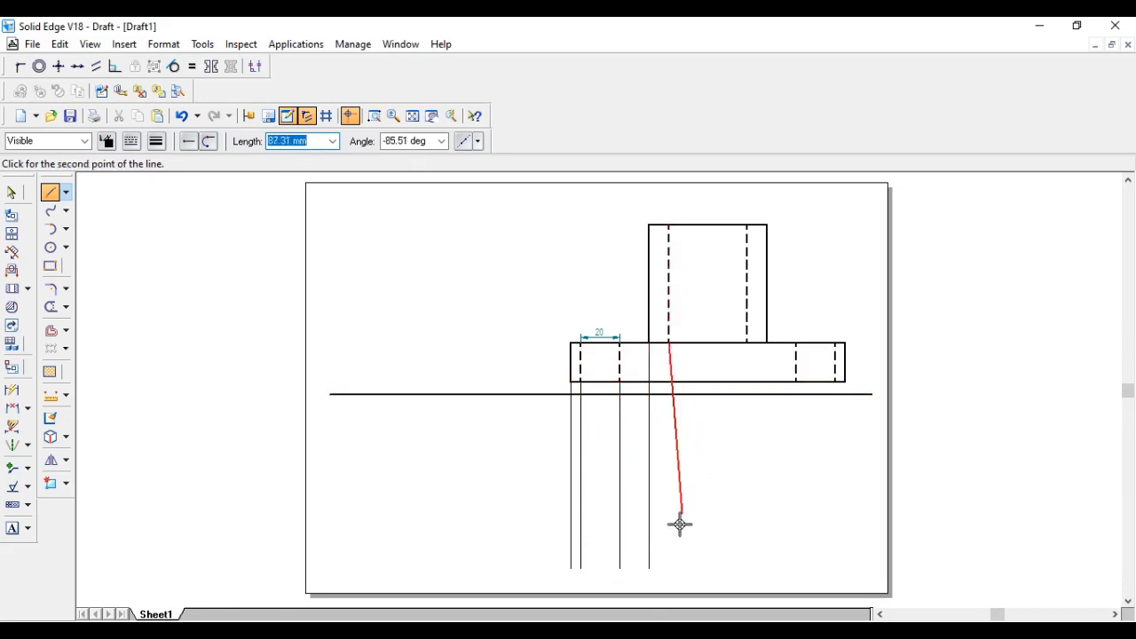
click(669, 568)
right_click(687, 557)
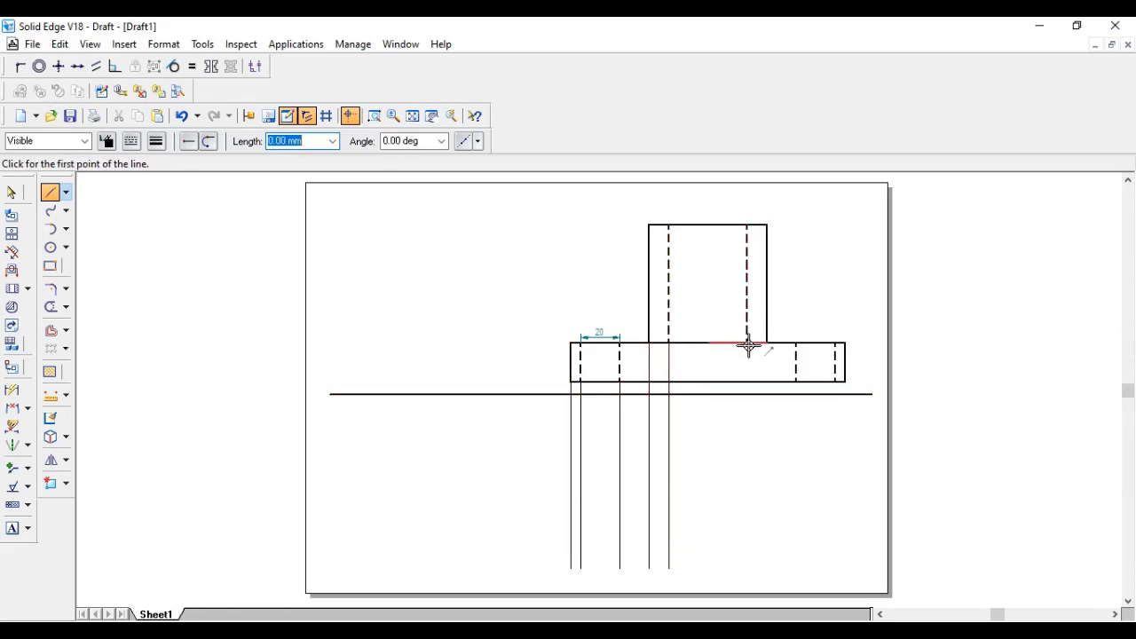
Draw matching vertical projection lines down from the lower ends of the cylinder's right dashed bore line and right outer edge
click(746, 343)
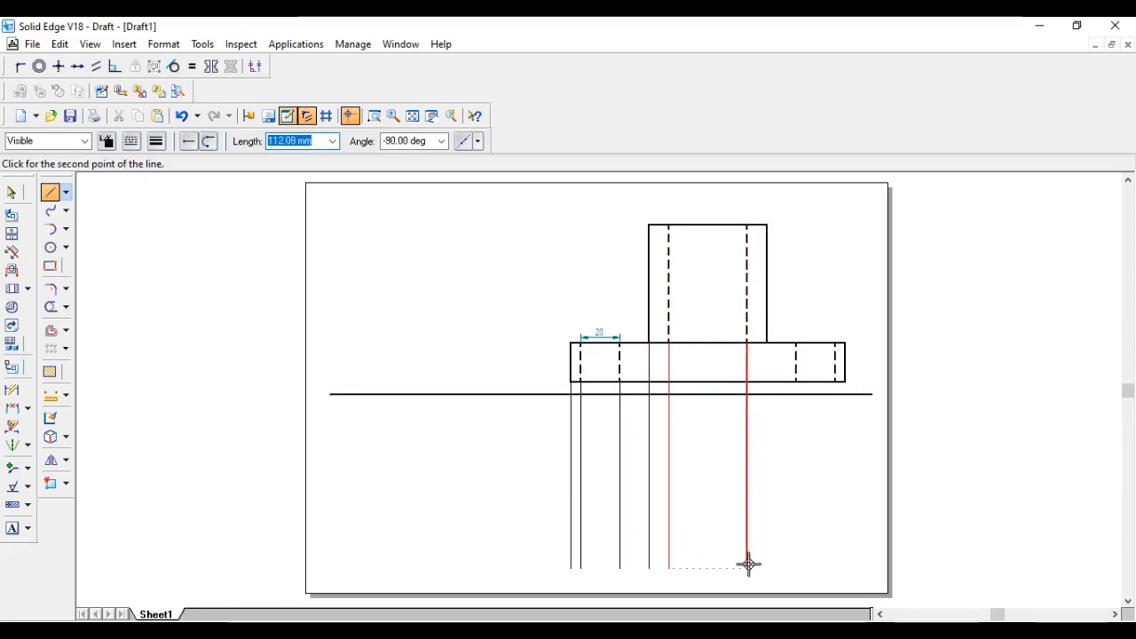
click(746, 568)
right_click(750, 562)
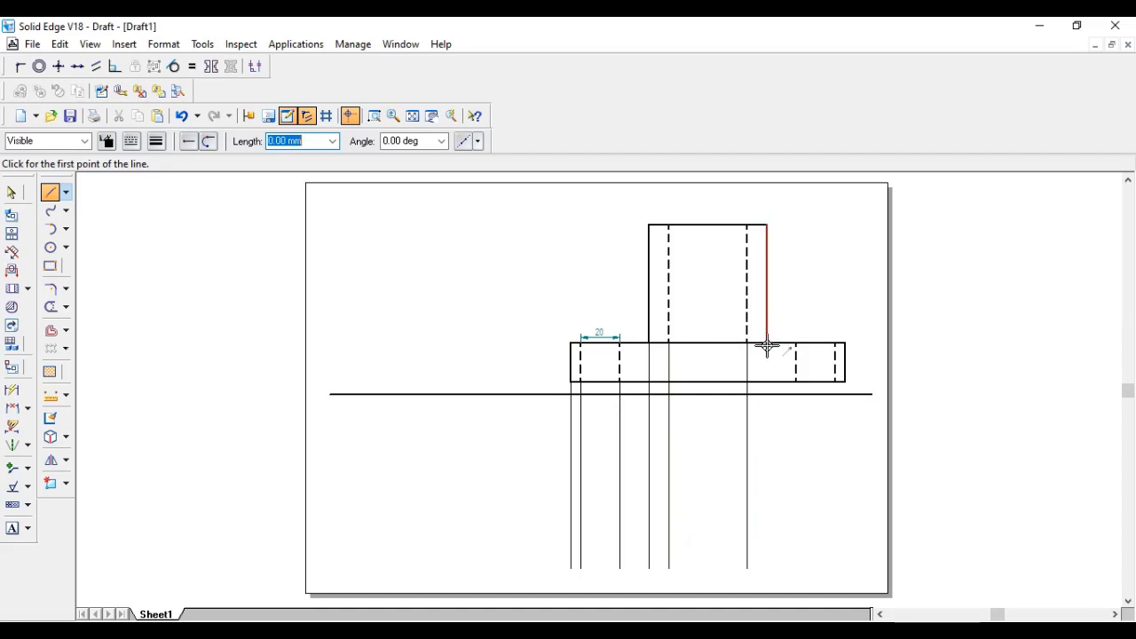
click(767, 344)
click(767, 568)
right_click(812, 519)
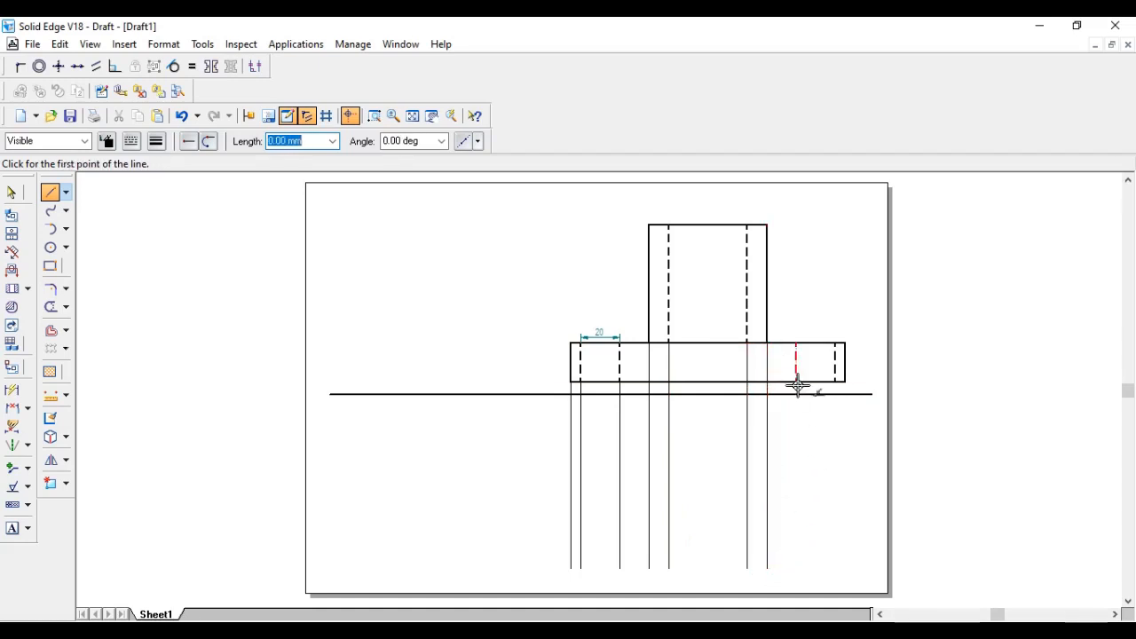
Draw vertical projection lines about 95 mm down from the base's two right dashed hole lines and its lower-right corner
click(796, 382)
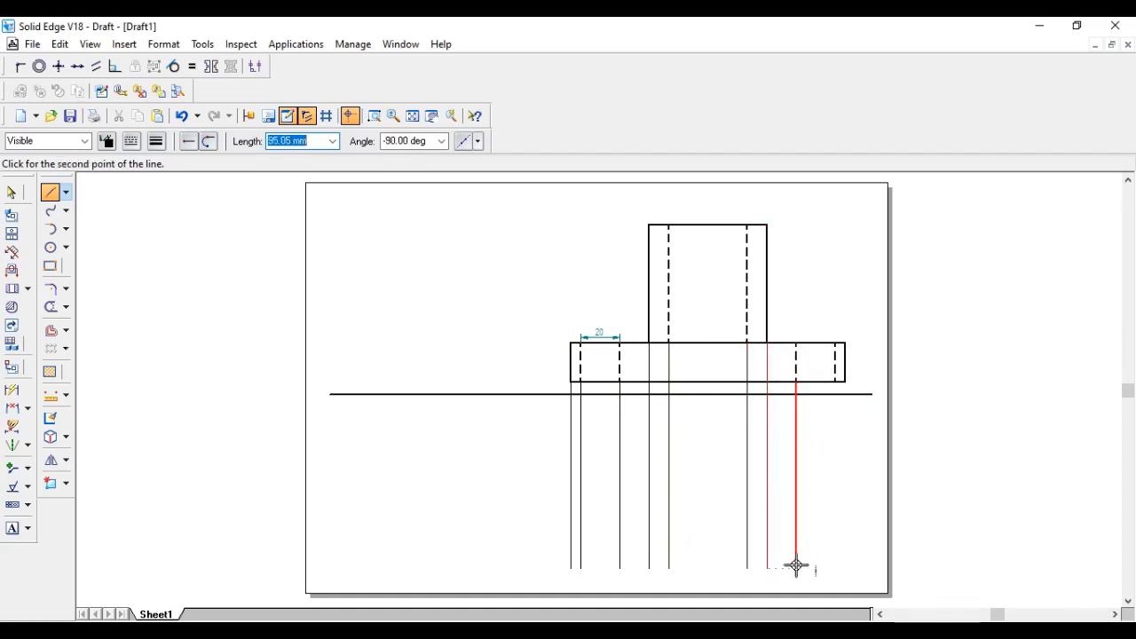
click(796, 568)
right_click(831, 499)
click(835, 382)
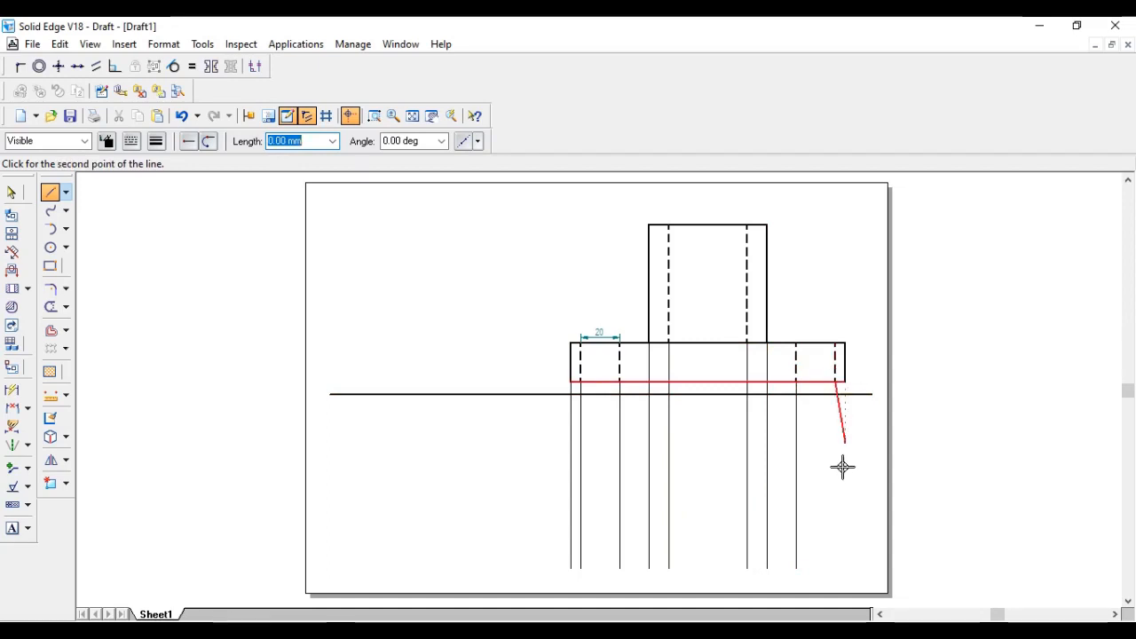
click(835, 566)
right_click(841, 497)
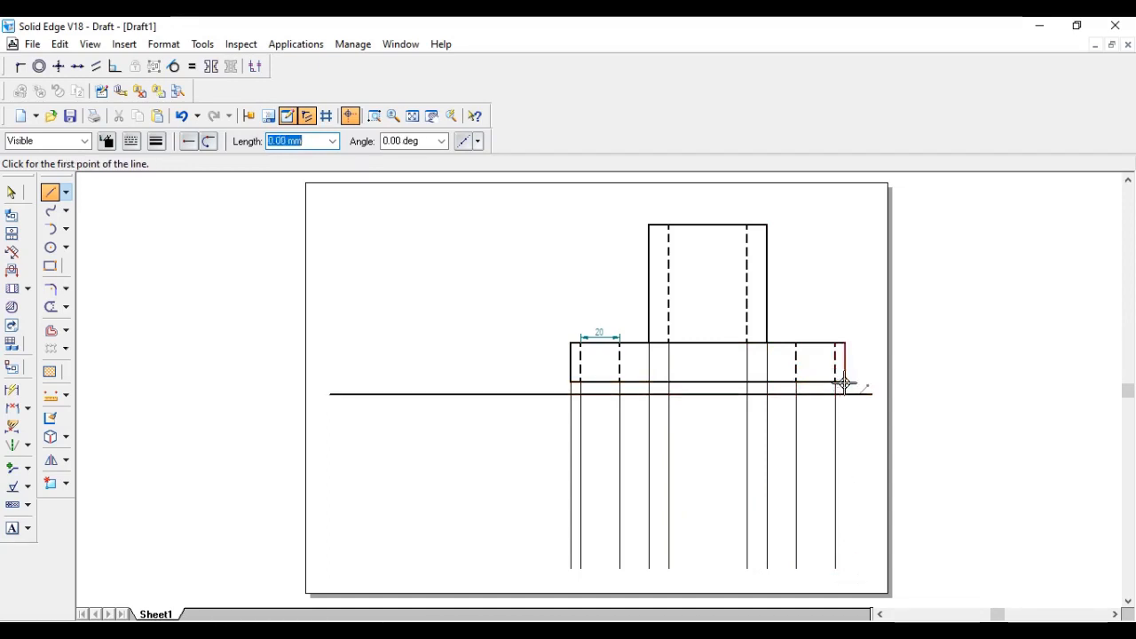
click(844, 383)
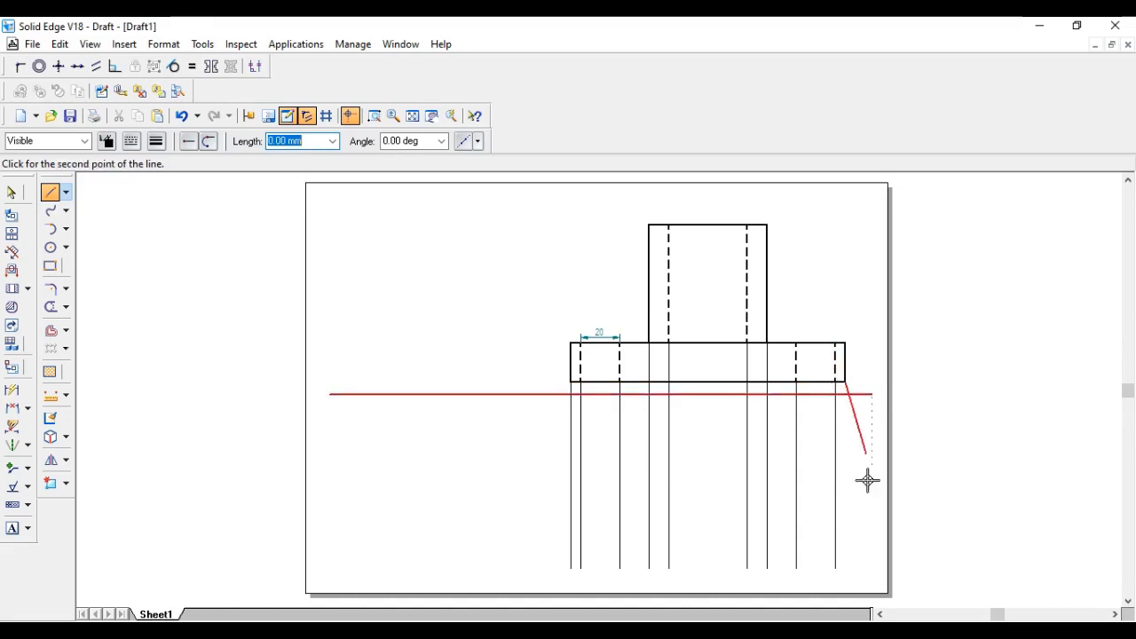
click(844, 568)
right_click(865, 532)
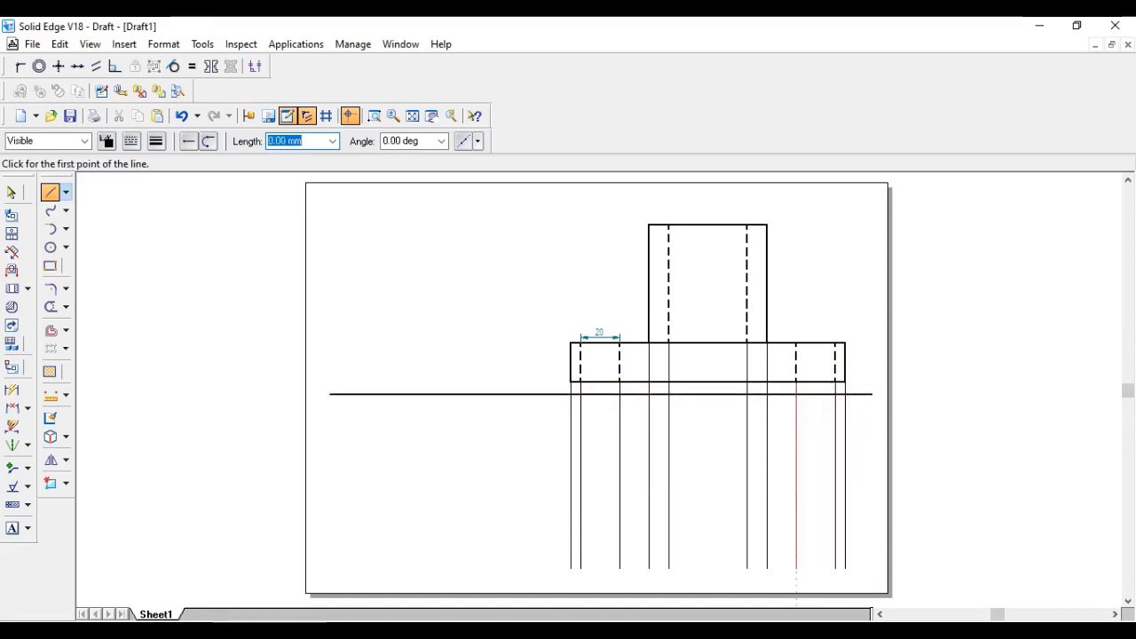
Set the line width to 0.50 mm and draw a 140 mm horizontal line between the outermost projection lines, just below the reference line
click(713, 543)
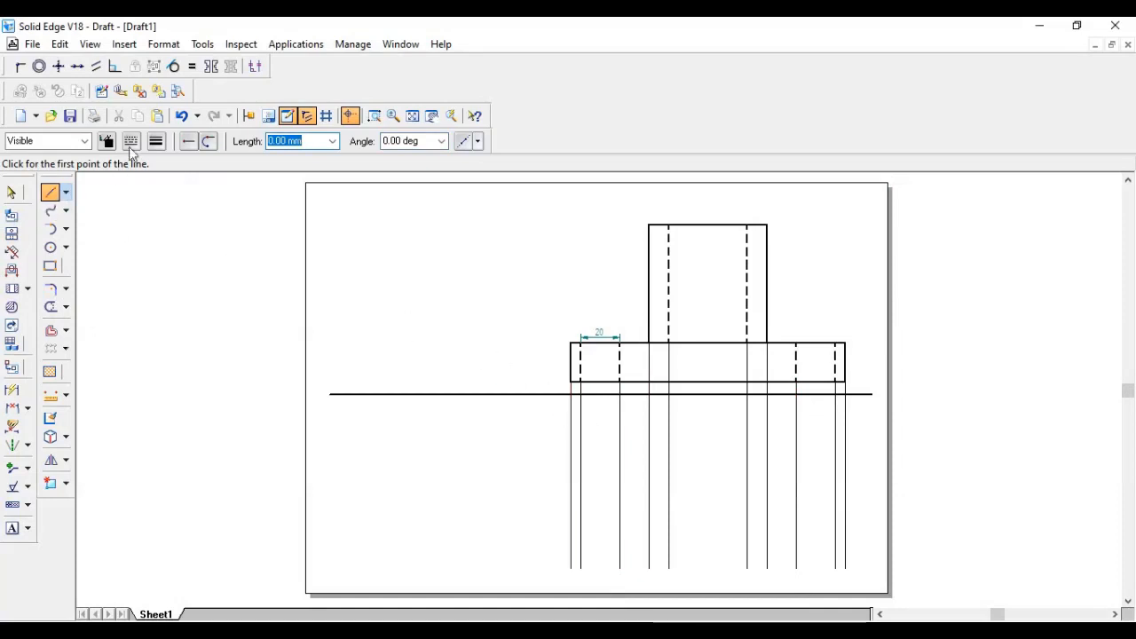
click(157, 140)
click(175, 203)
click(571, 419)
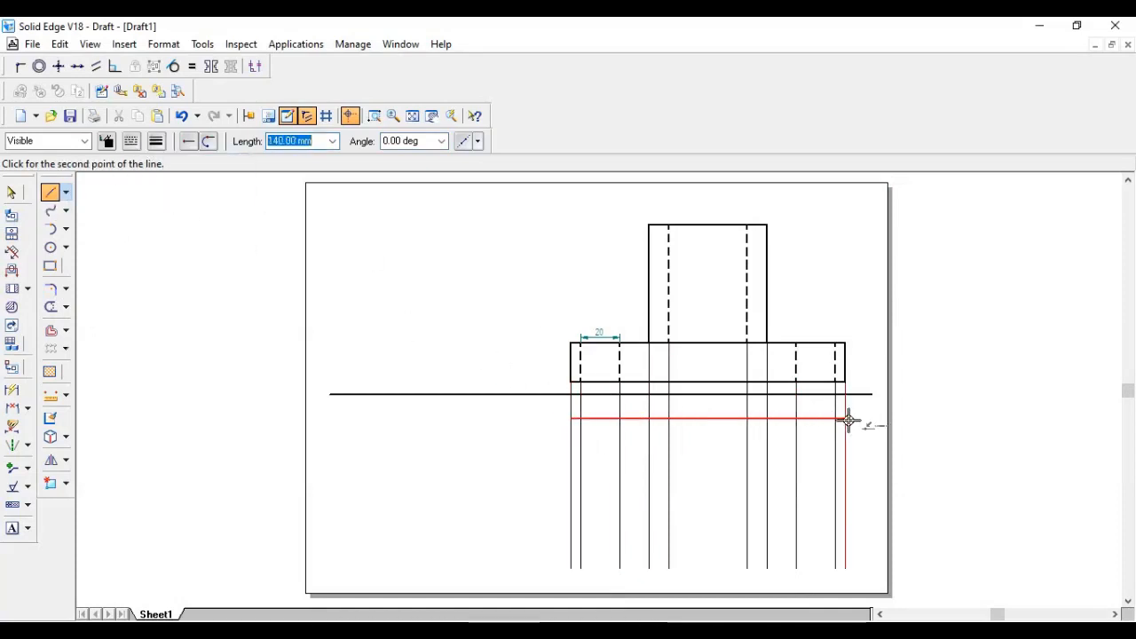
click(846, 418)
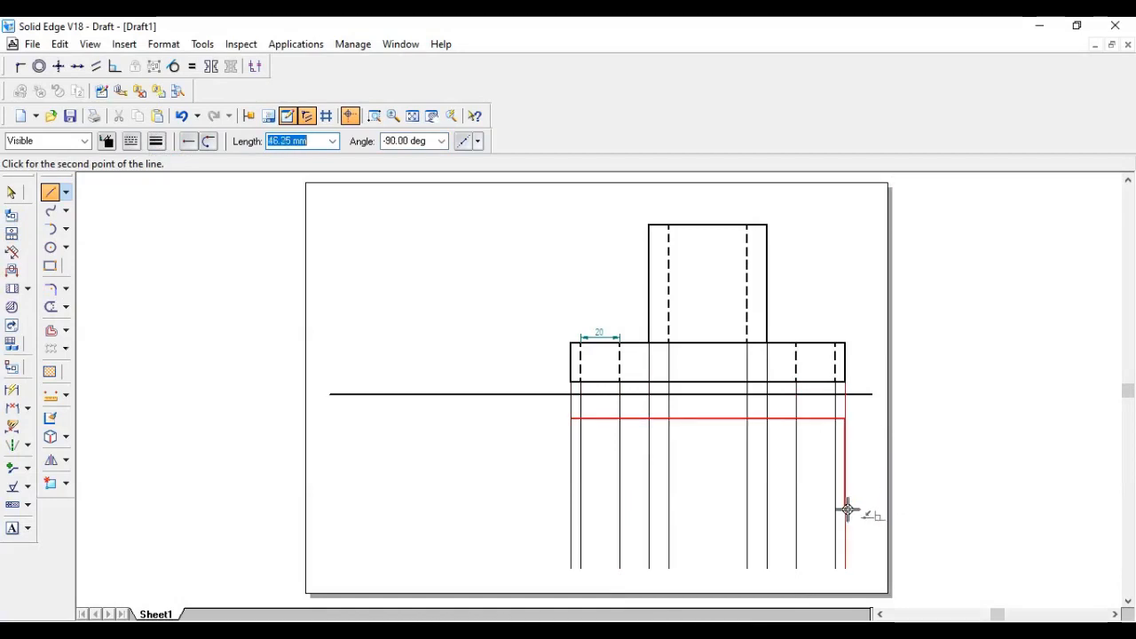
Complete the top view's rectangle with an 80 mm vertical right side, a horizontal bottom edge and a left side closing at the start point
text(80)
key(Tab)
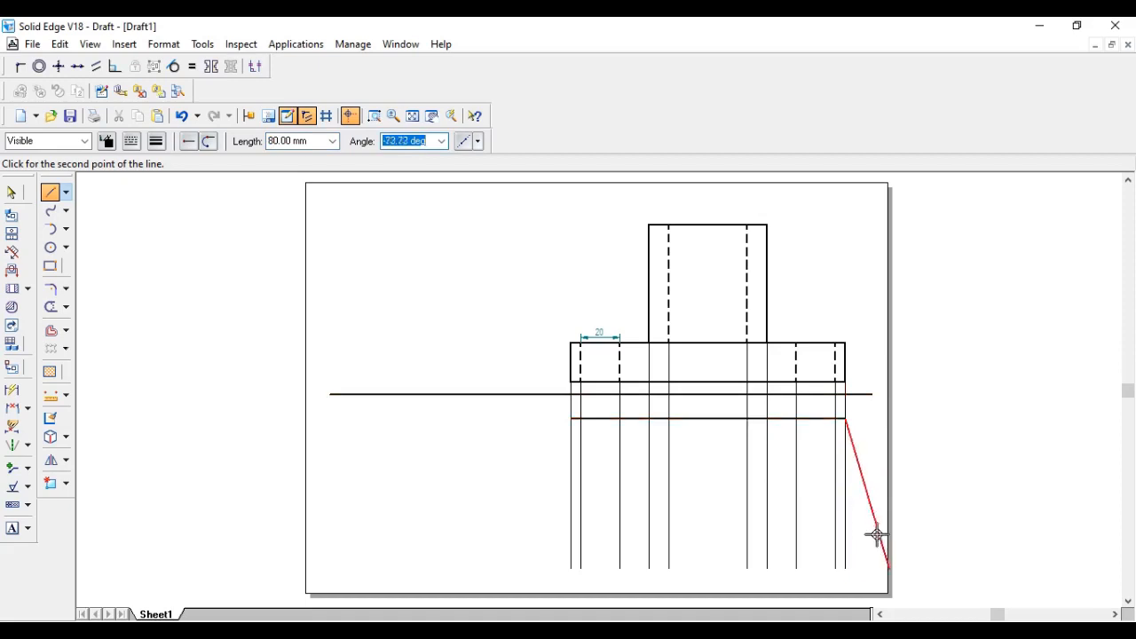
click(843, 543)
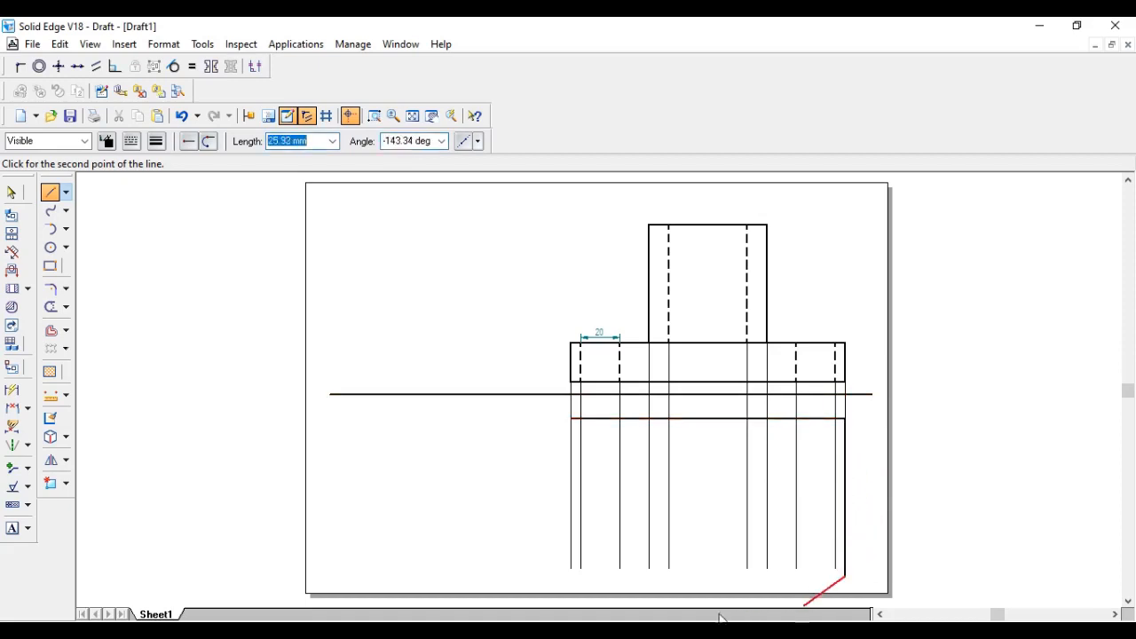
click(569, 575)
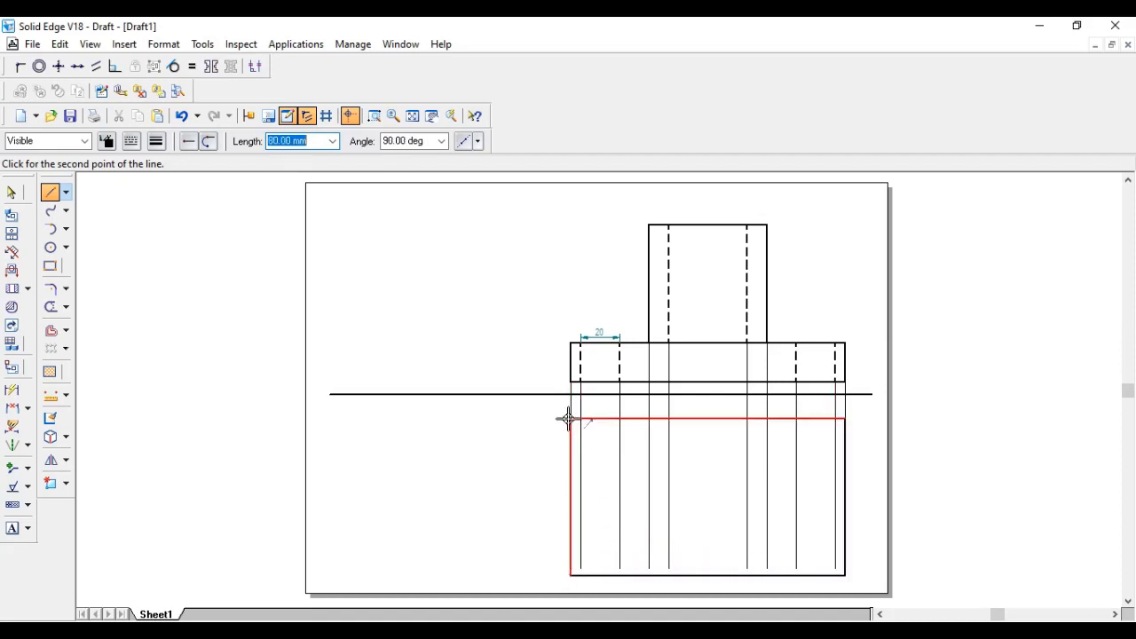
click(570, 419)
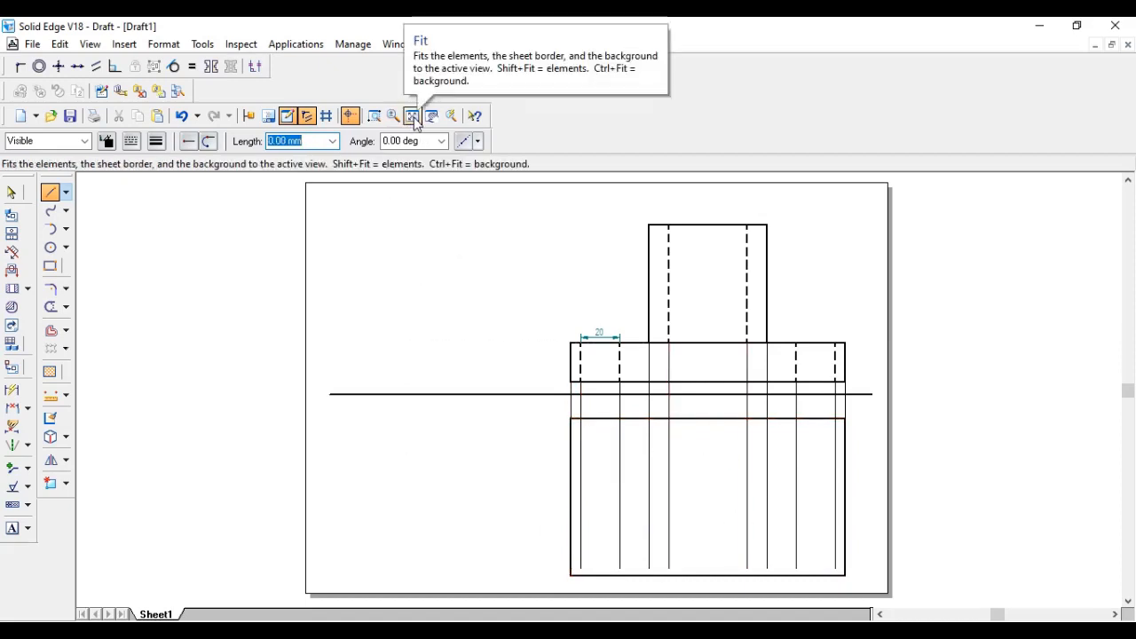
Extend the eight vertical projection lines inside the top view down to the rectangle's bottom edge with Extend to Next
click(373, 116)
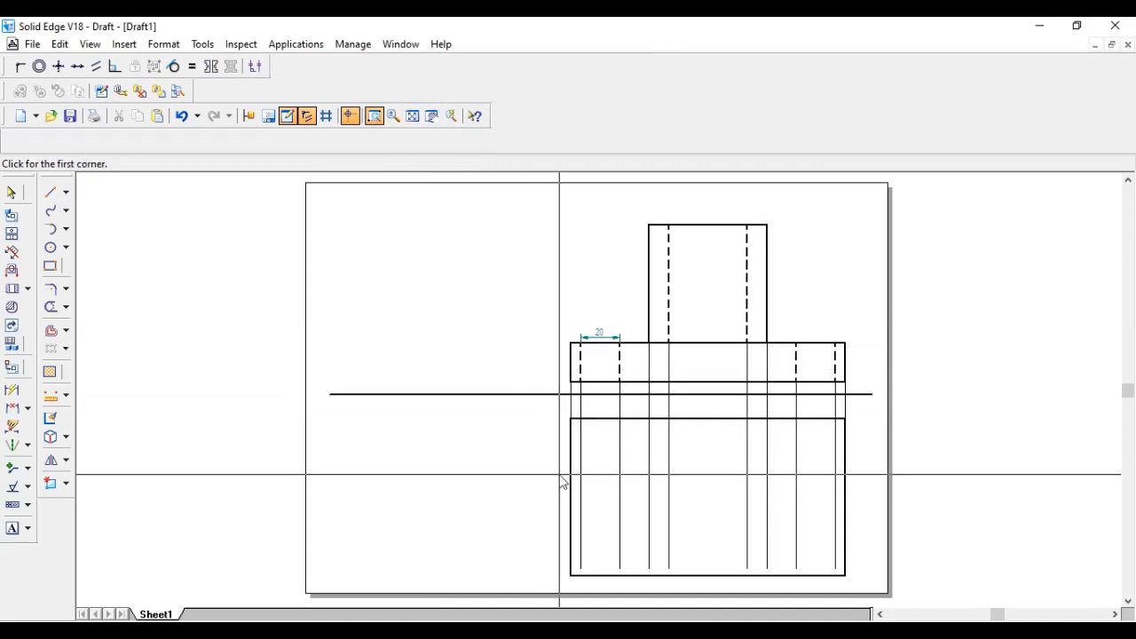
mouse_move(546, 489)
mouse_down()
mouse_move(837, 593)
mouse_move(863, 587)
mouse_up()
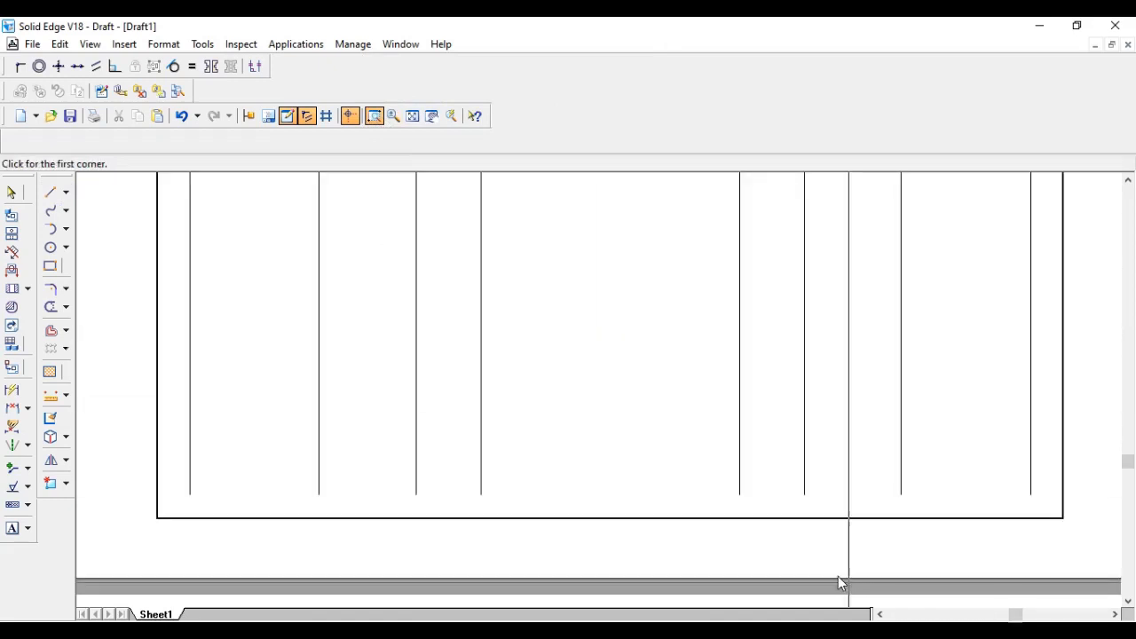
click(66, 308)
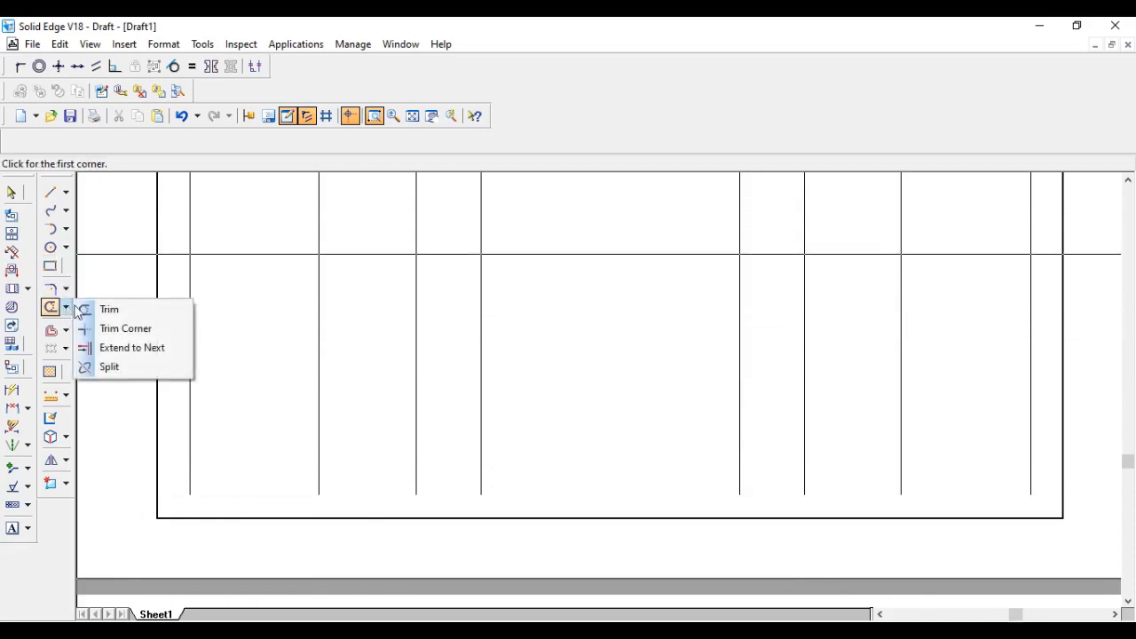
click(137, 353)
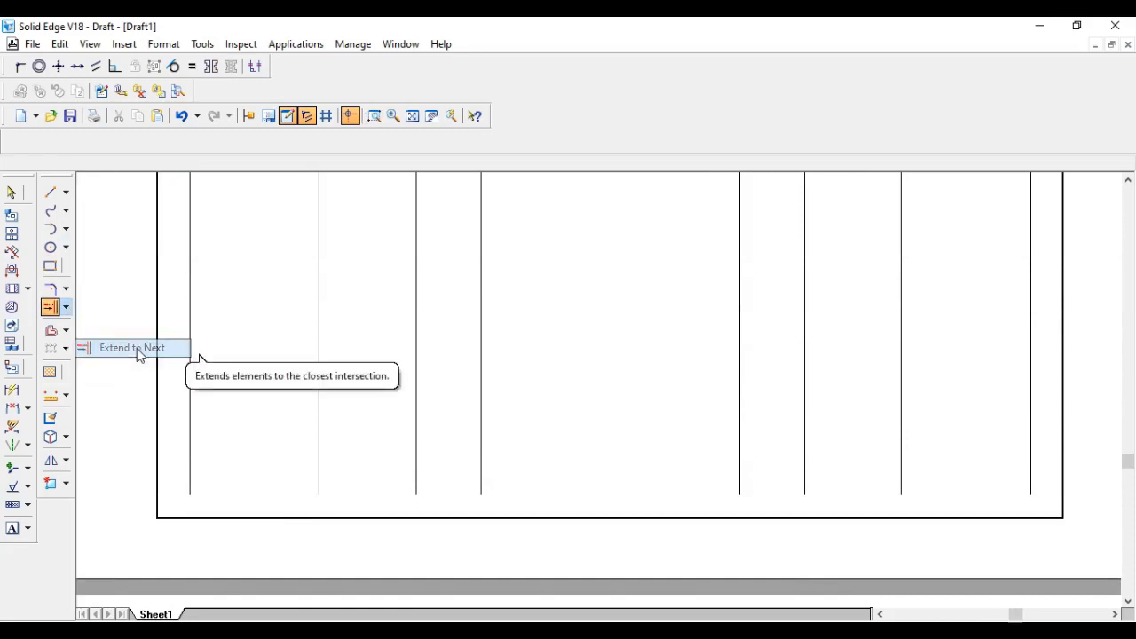
click(188, 396)
click(317, 394)
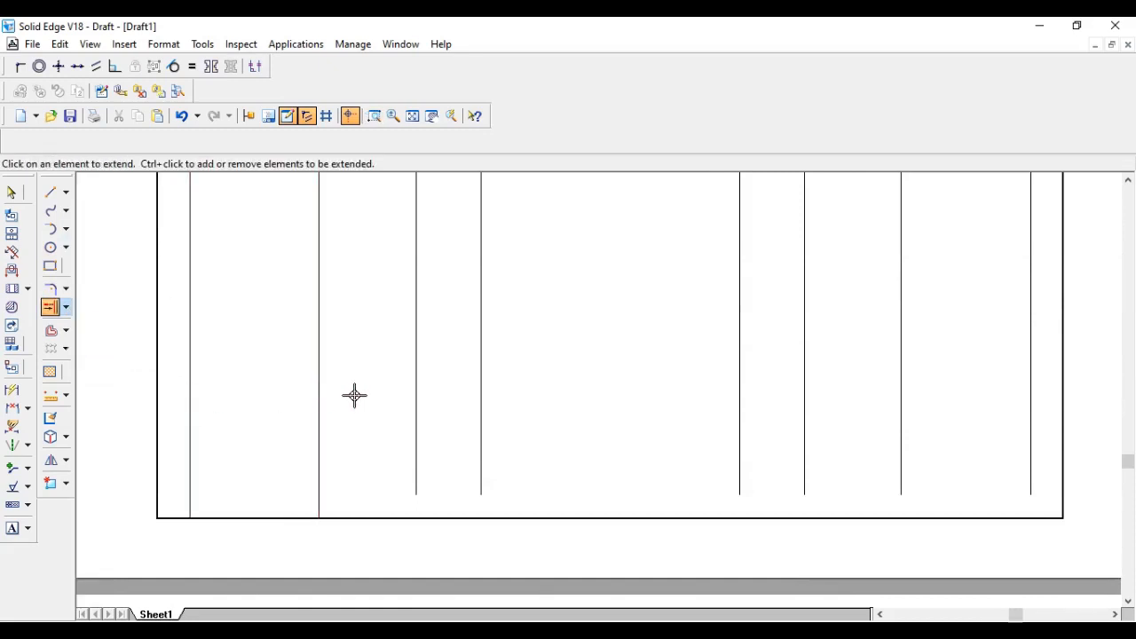
click(415, 401)
click(480, 406)
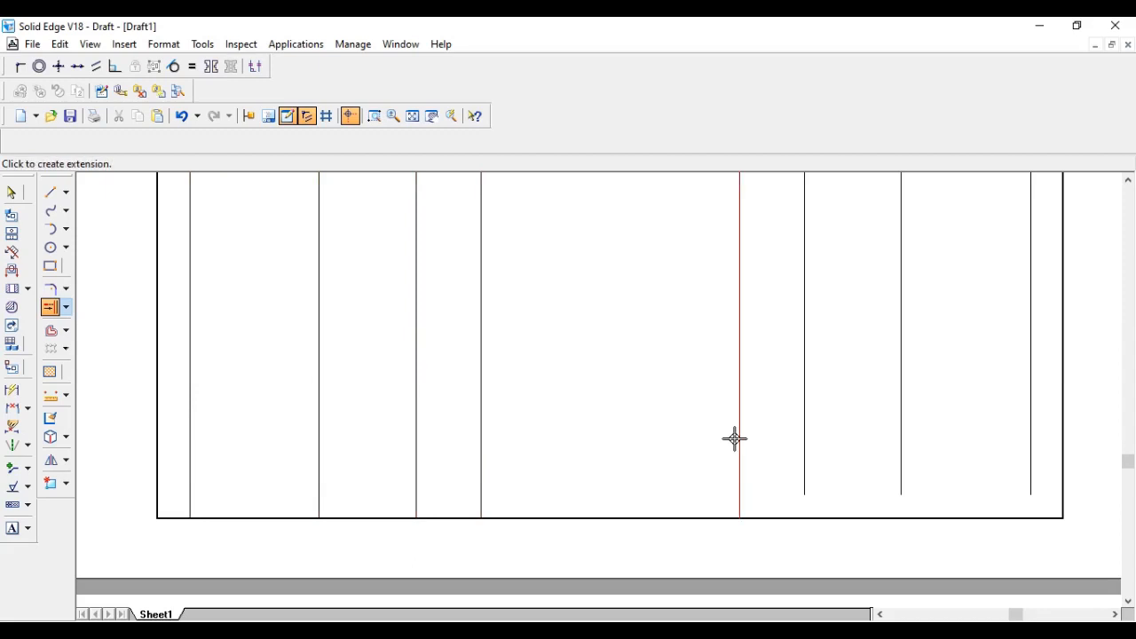
click(738, 438)
click(804, 438)
click(897, 438)
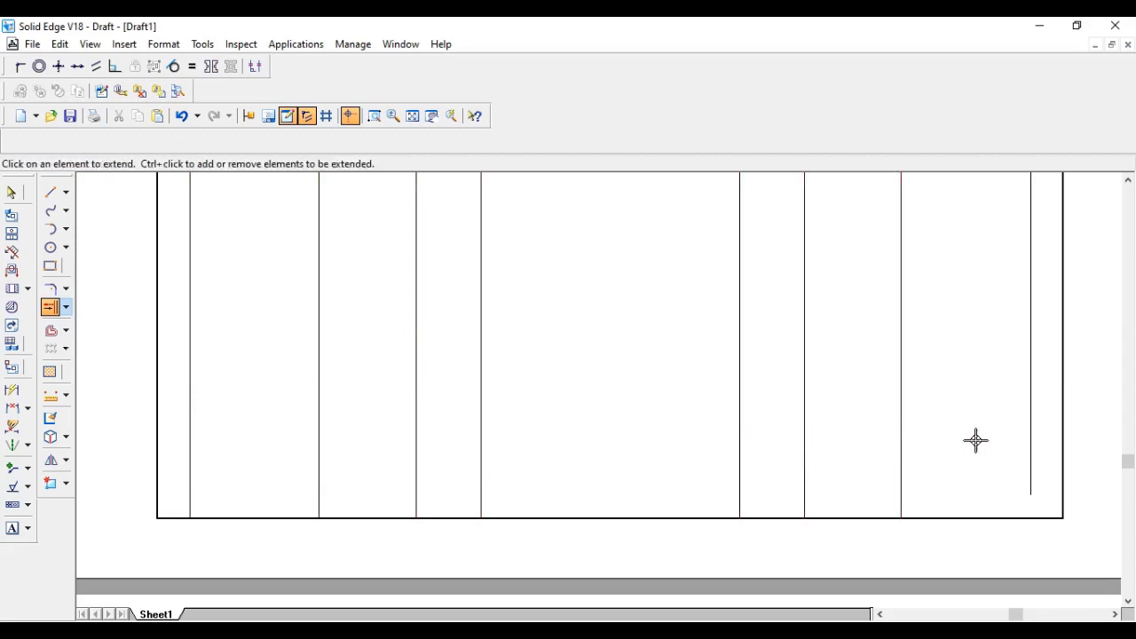
click(1028, 438)
click(414, 119)
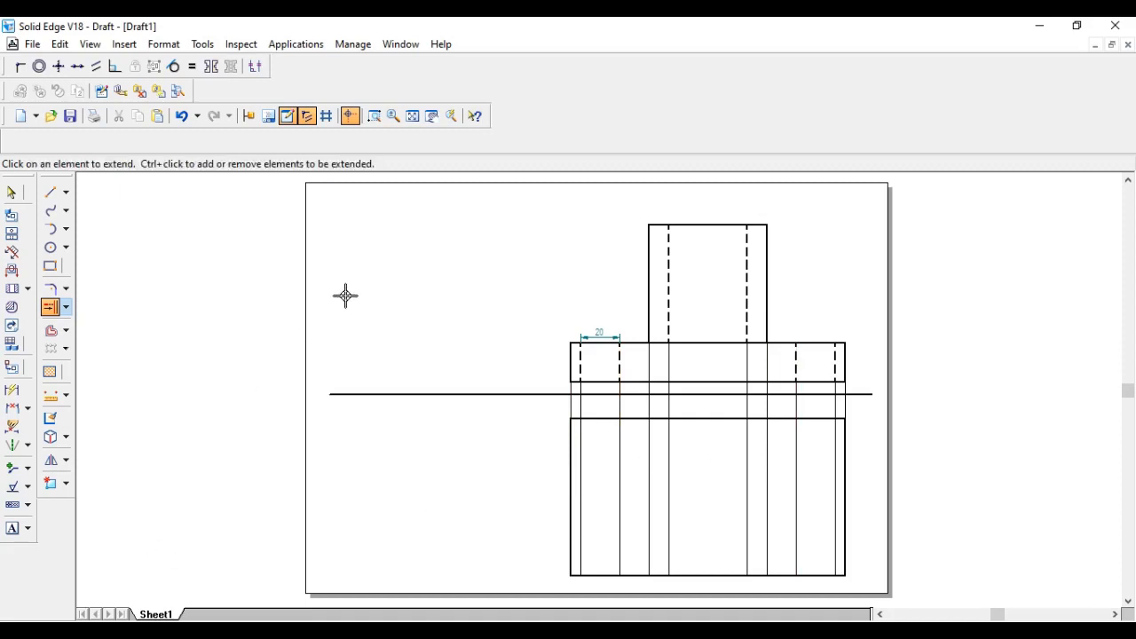
Switch to the Capture7.JPG reference image in Photos to check the hole diameters and offsets, and return to the Solid Edge draft
click(49, 192)
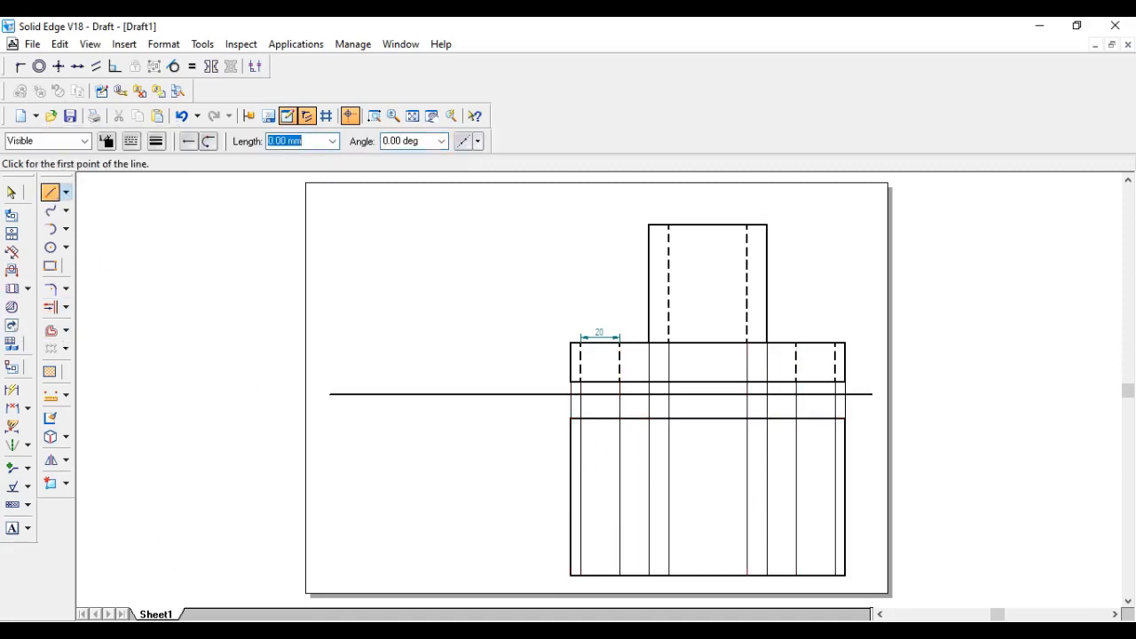
click(672, 547)
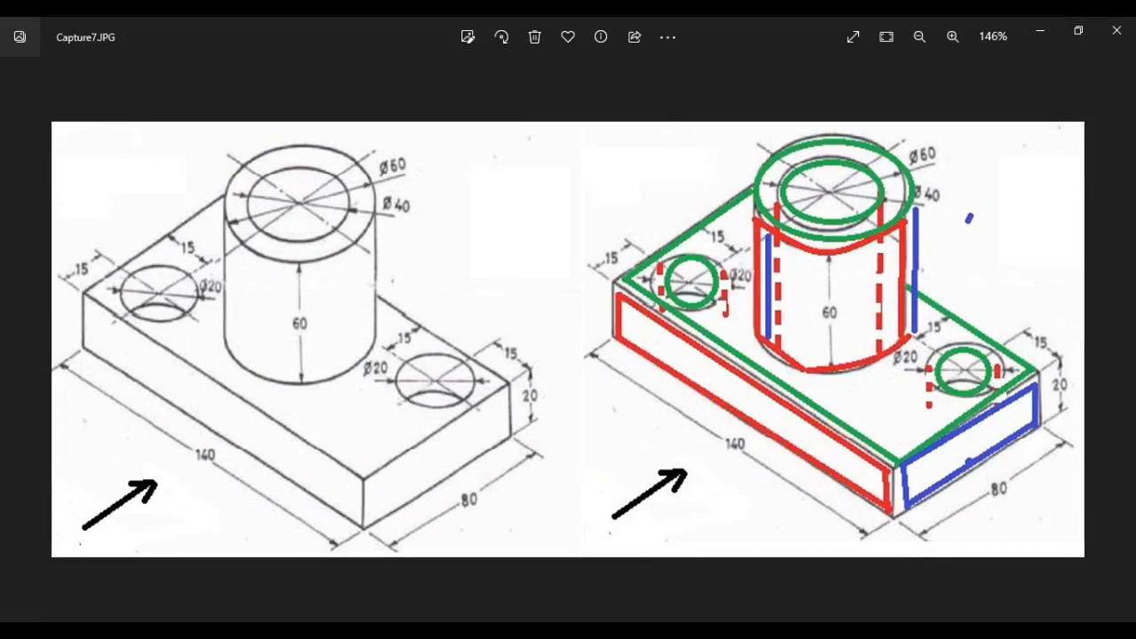
click(687, 603)
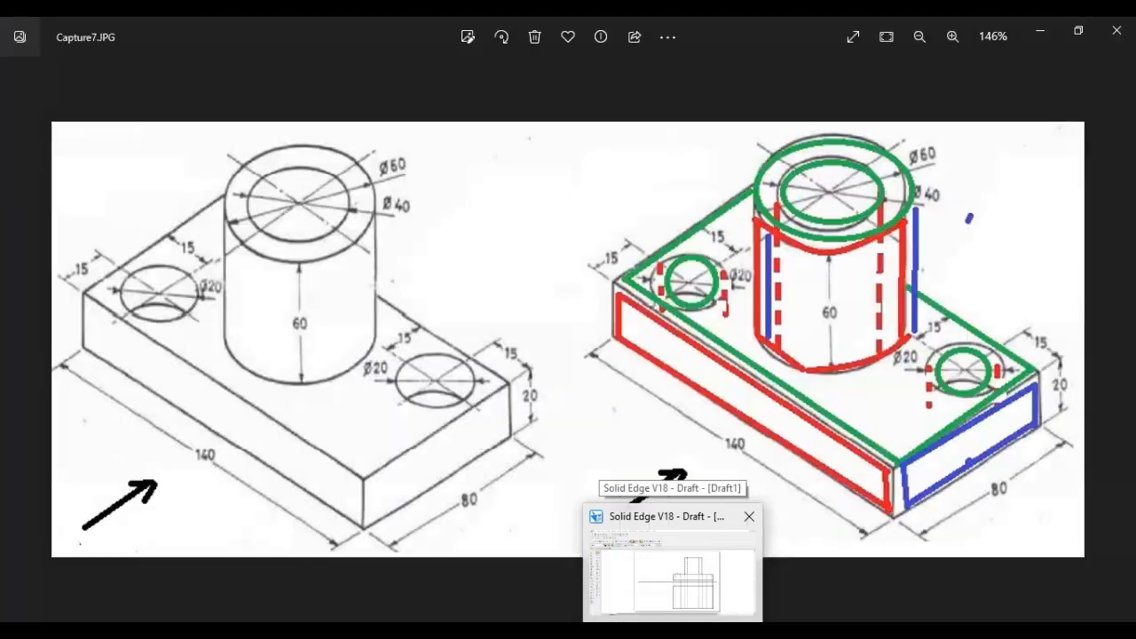
mouse_move(631, 630)
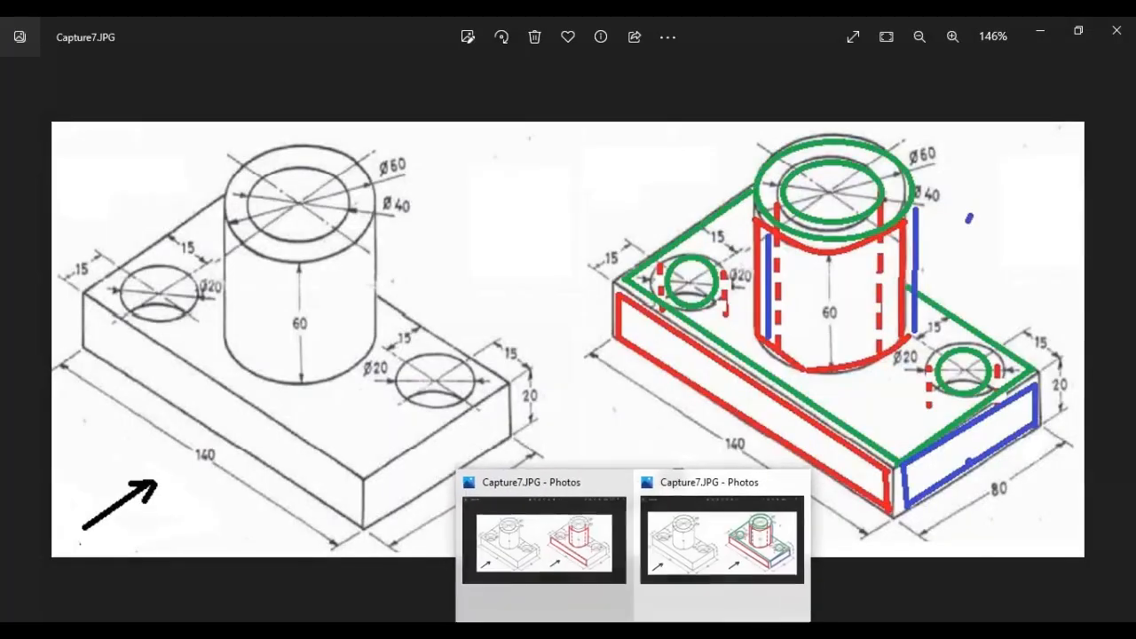
mouse_move(671, 630)
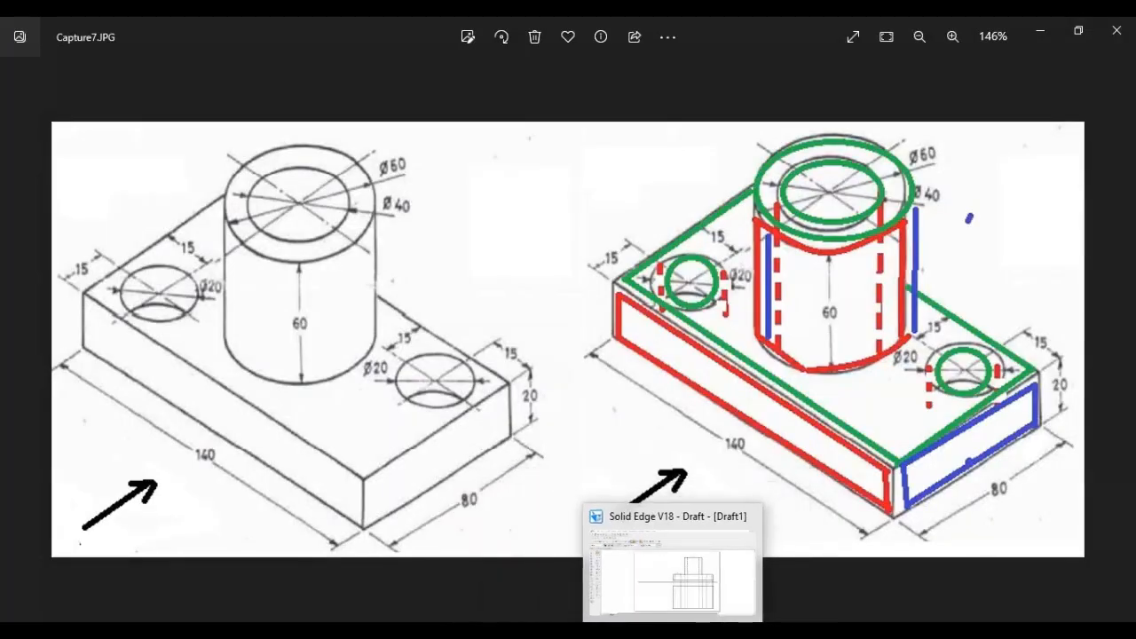
mouse_move(687, 607)
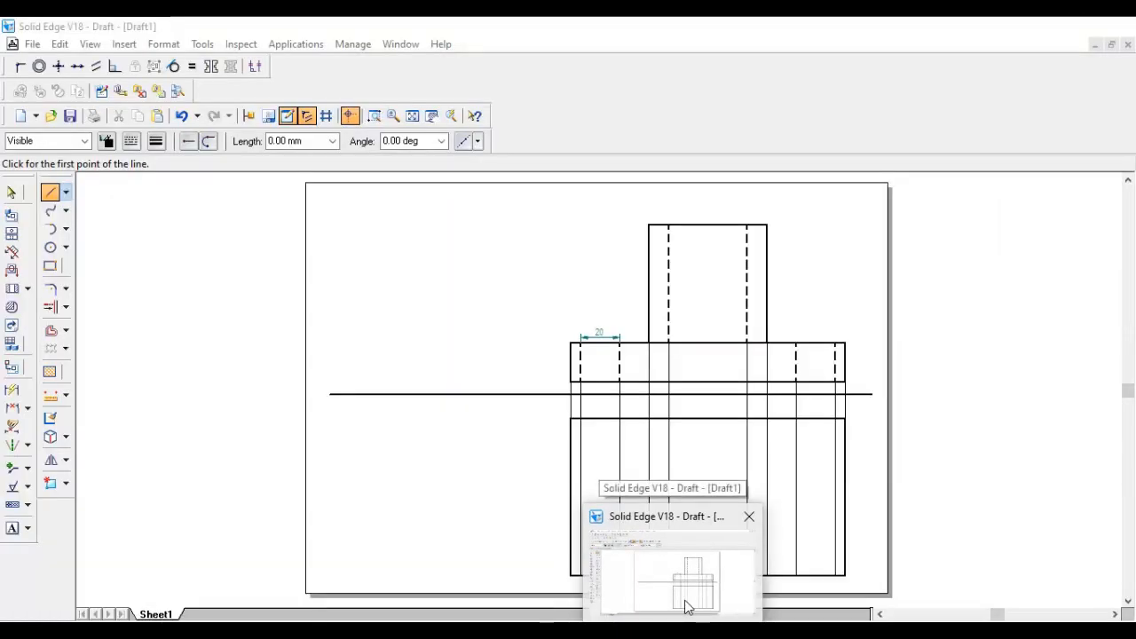
click(687, 607)
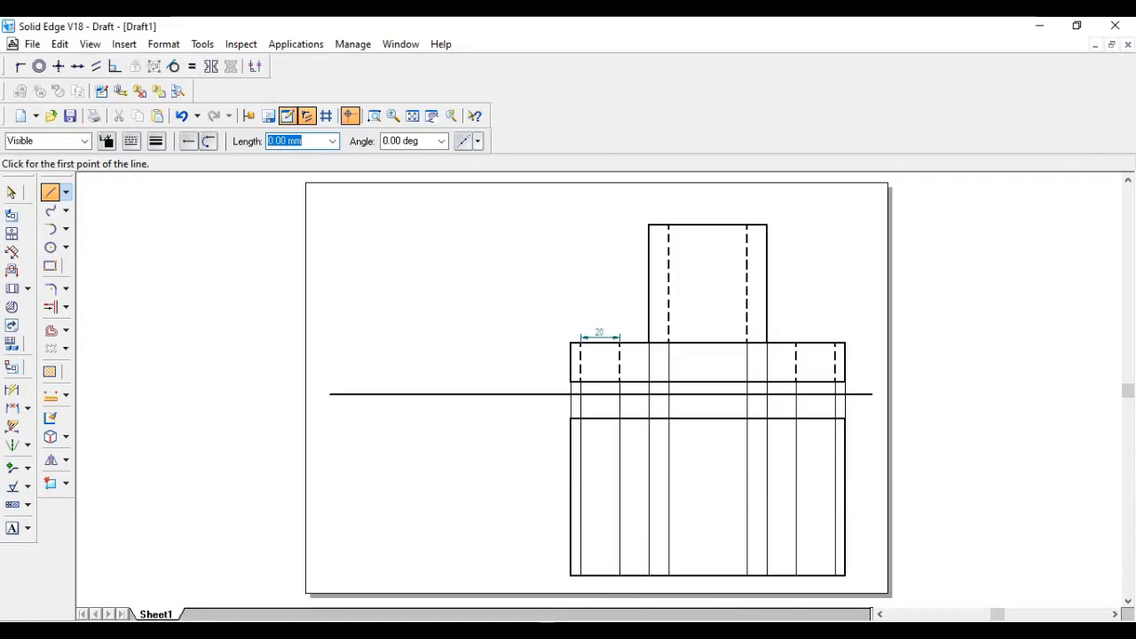
click(631, 630)
click(641, 559)
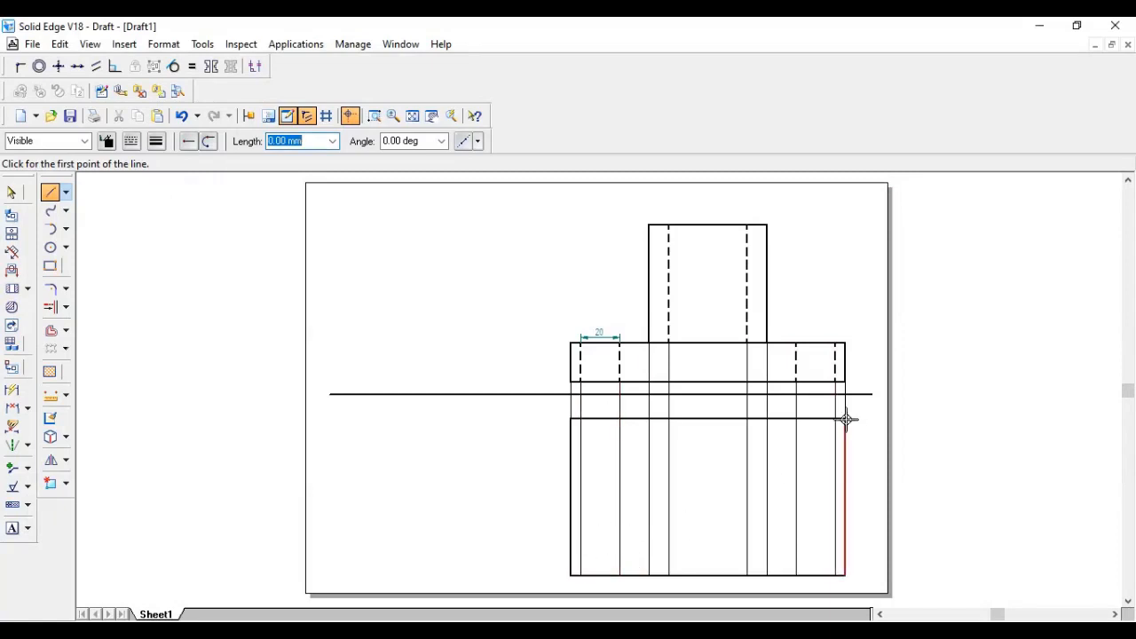
Draw a 15 mm vertical construction line up from the top view's lower-left corner, continued by a 15 mm horizontal line into the rectangle
click(373, 118)
drag(549, 409, 856, 590)
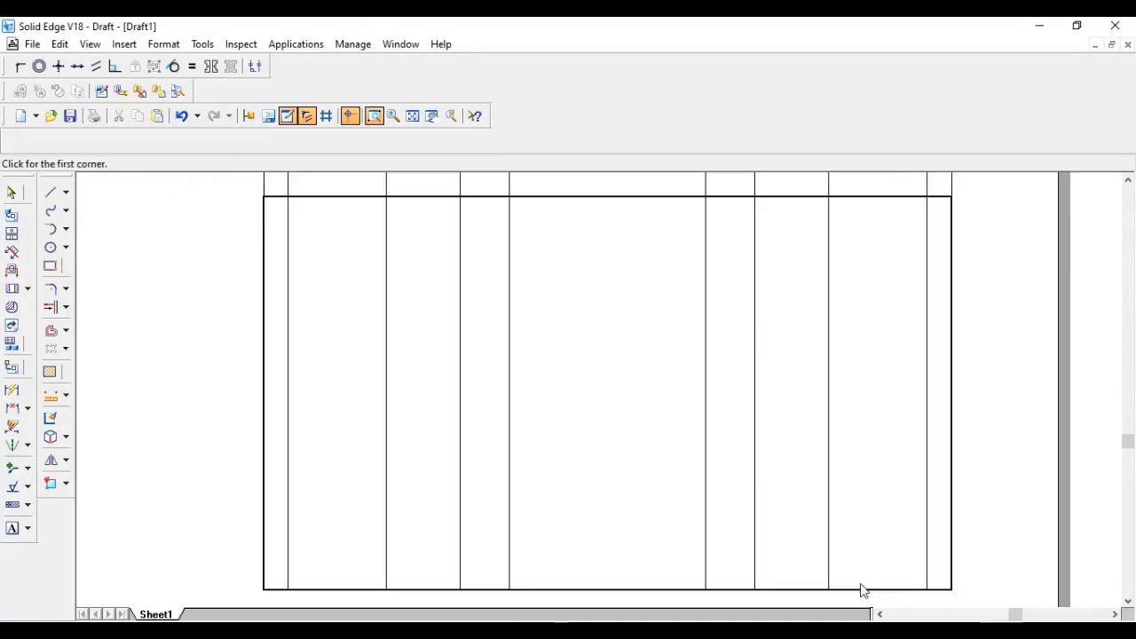
click(50, 194)
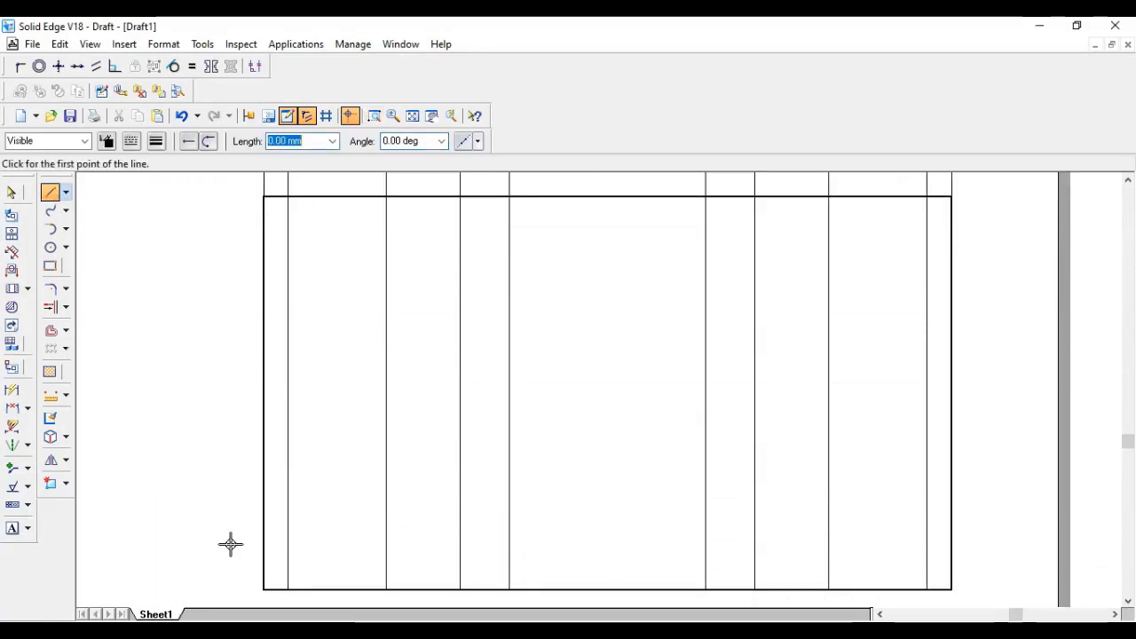
click(265, 590)
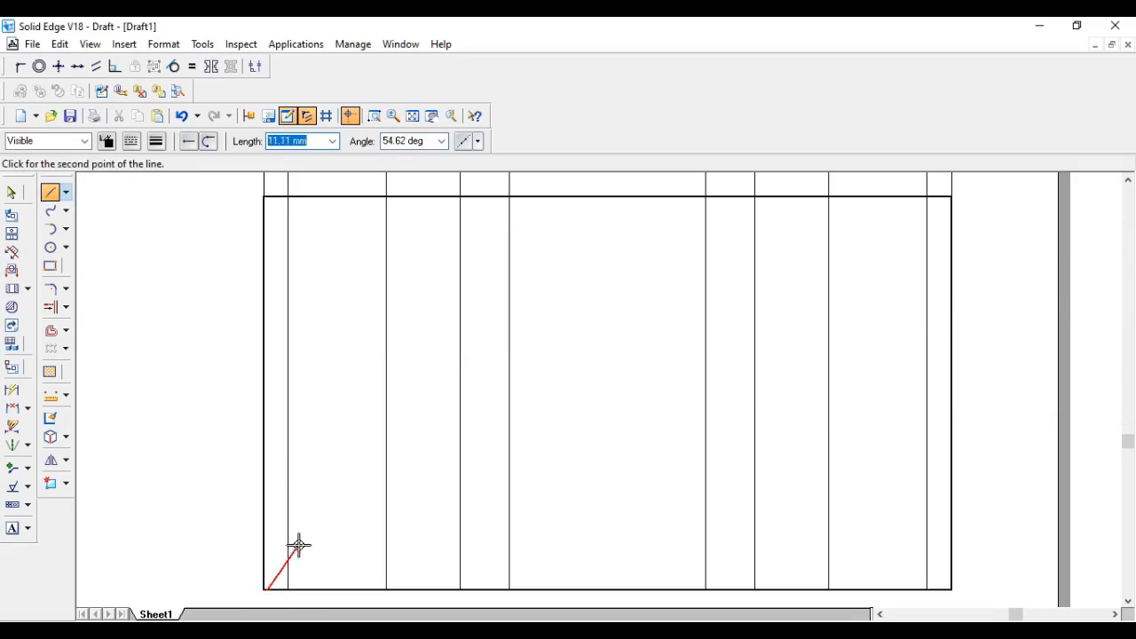
right_click(299, 545)
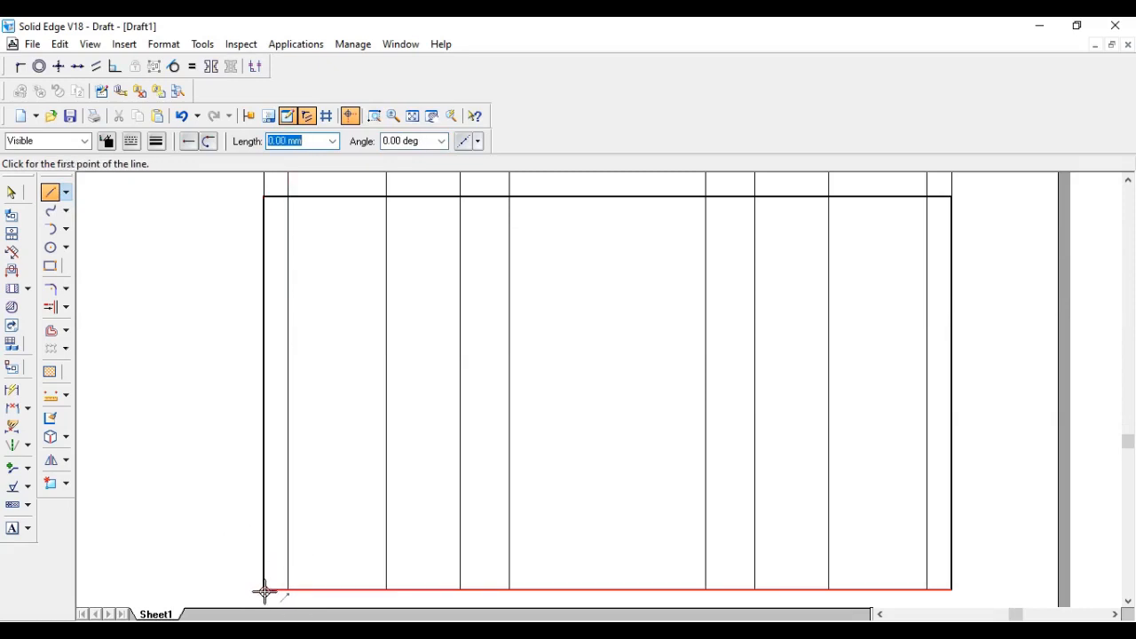
click(264, 590)
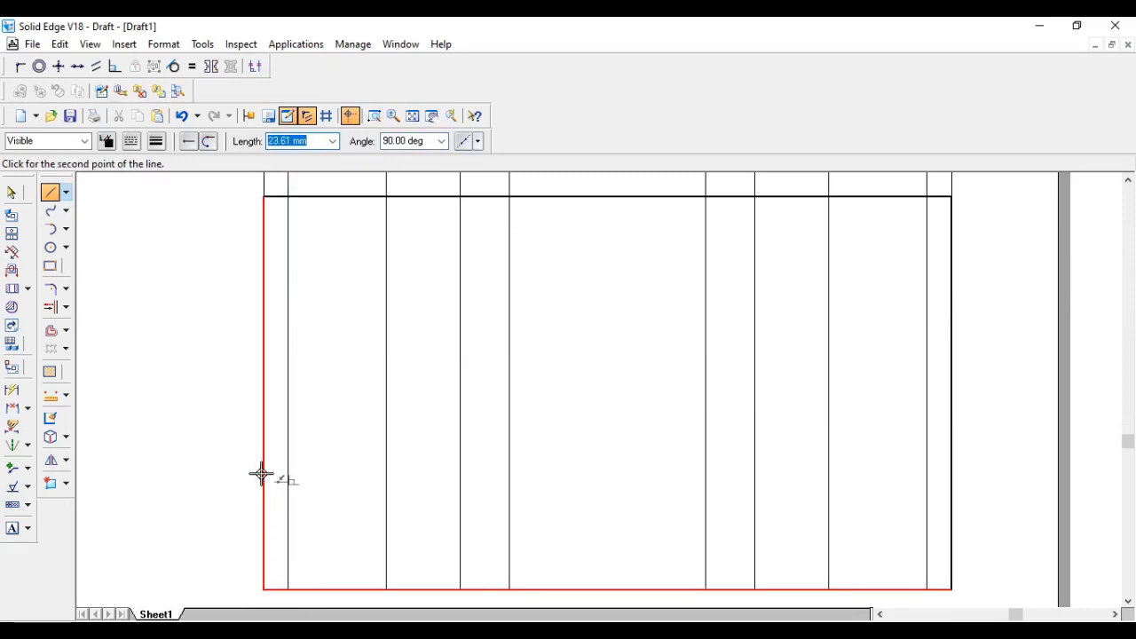
text(15)
key(Tab)
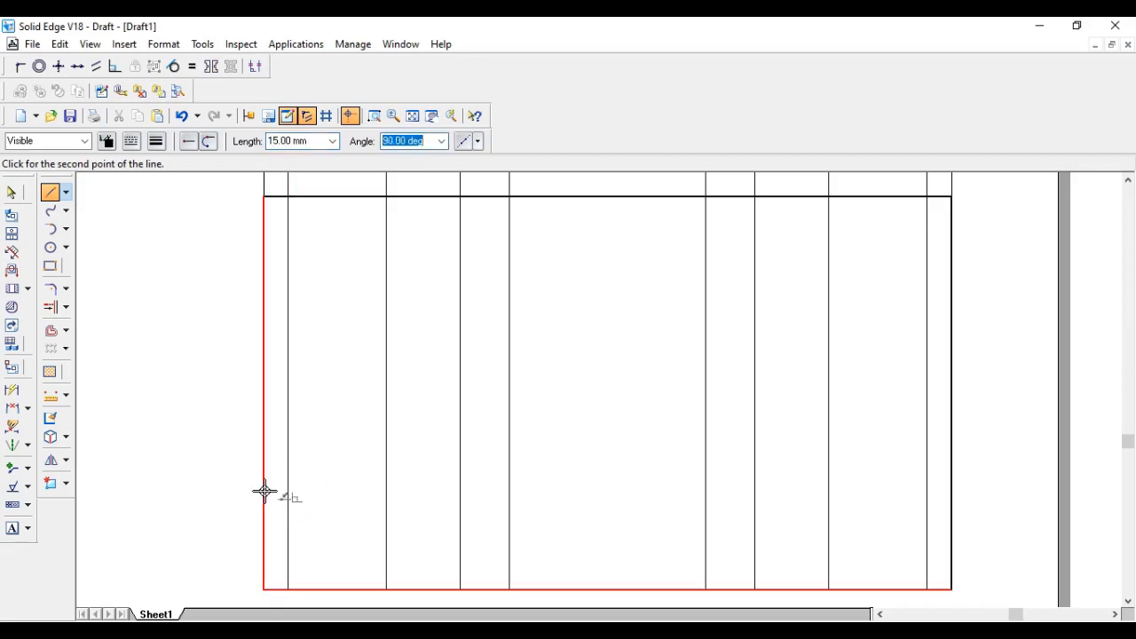
click(263, 492)
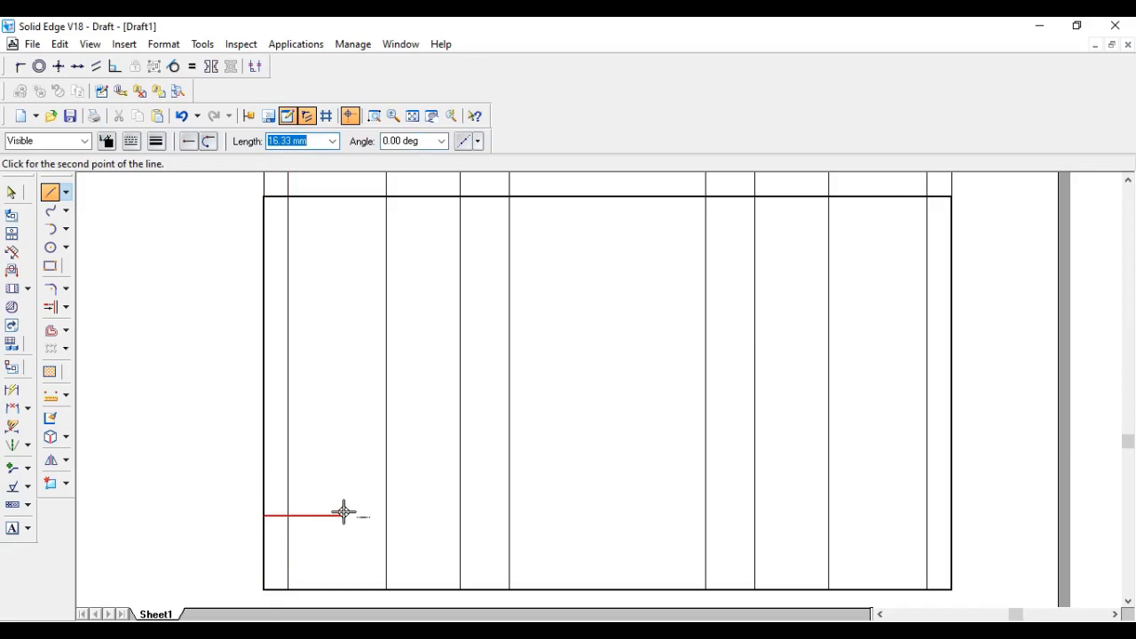
text(15)
key(Tab)
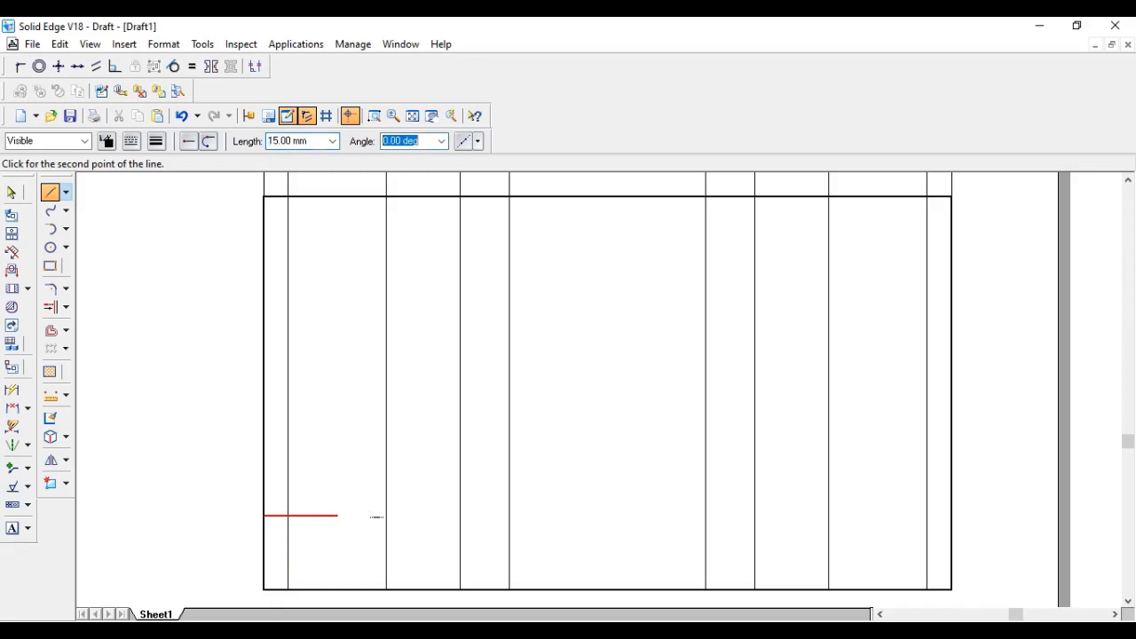
click(344, 512)
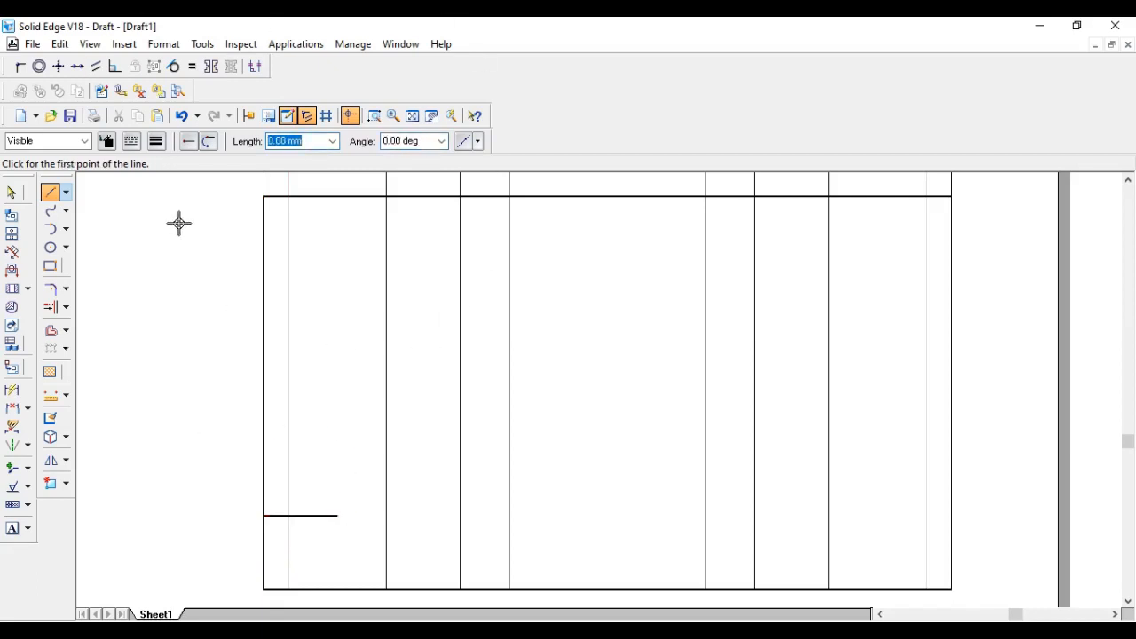
Draw a 20 mm diameter circle by center point at the inner end of the horizontal construction line
click(65, 251)
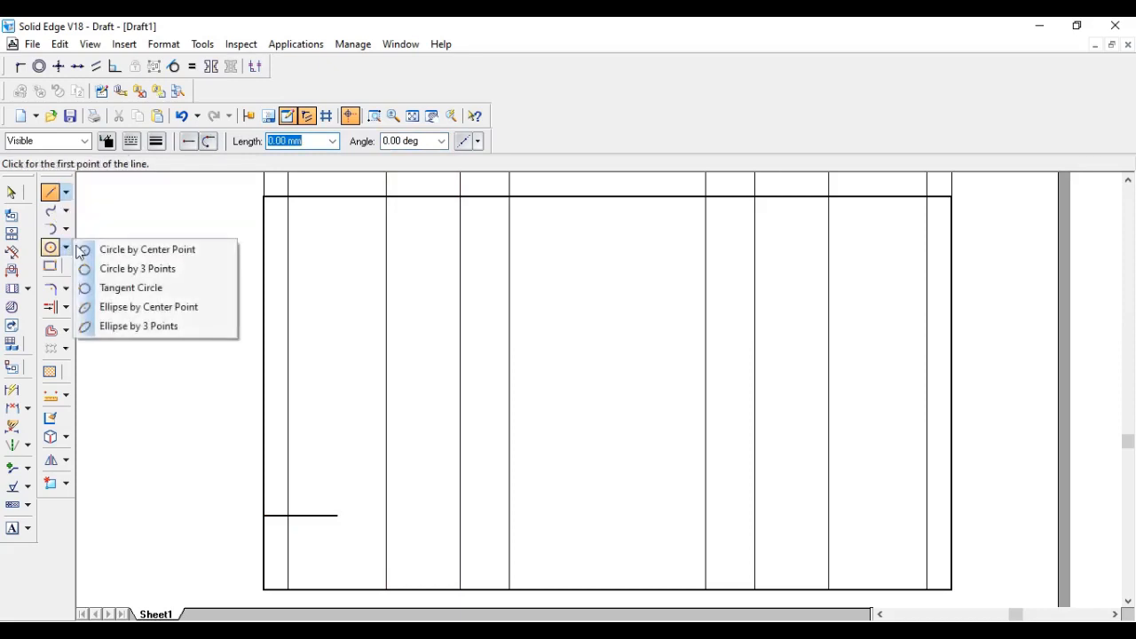
click(151, 248)
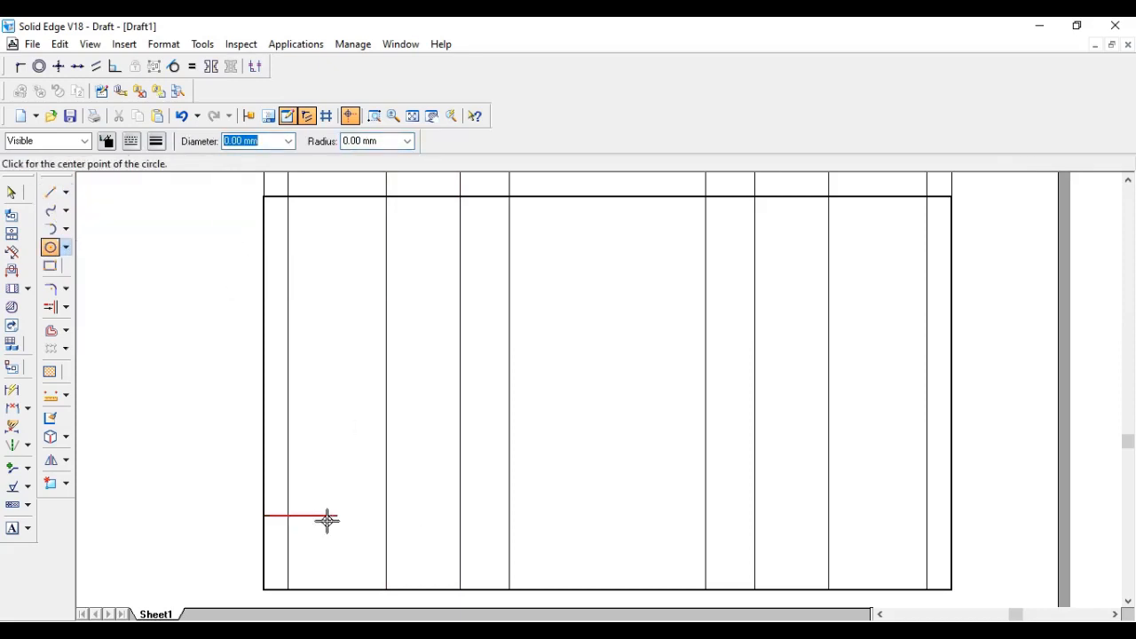
click(336, 516)
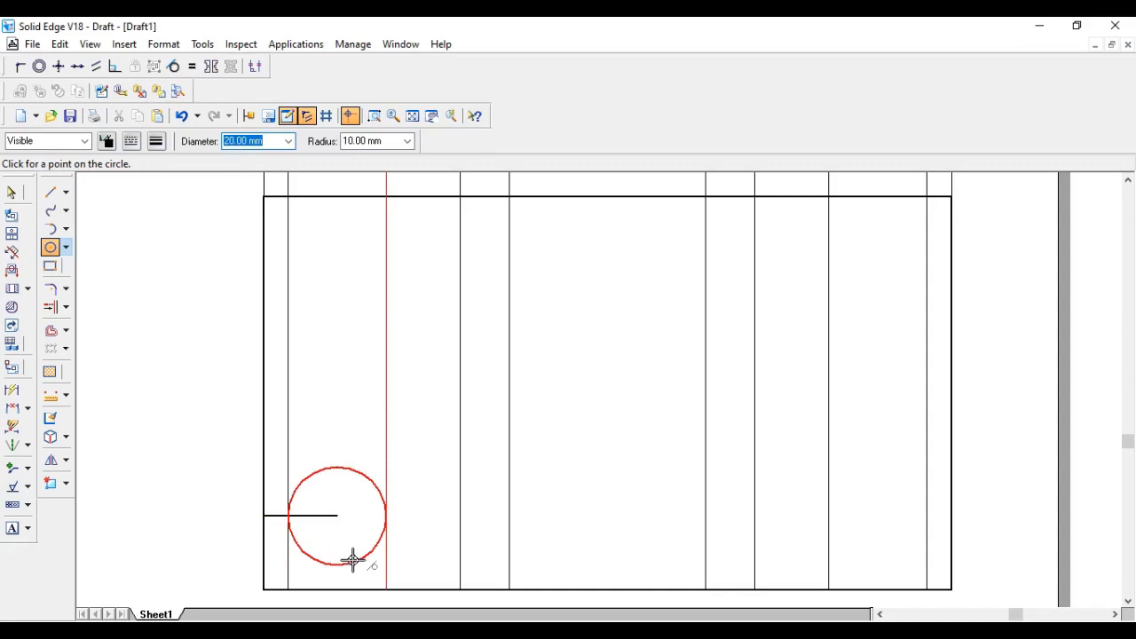
text(20)
click(372, 565)
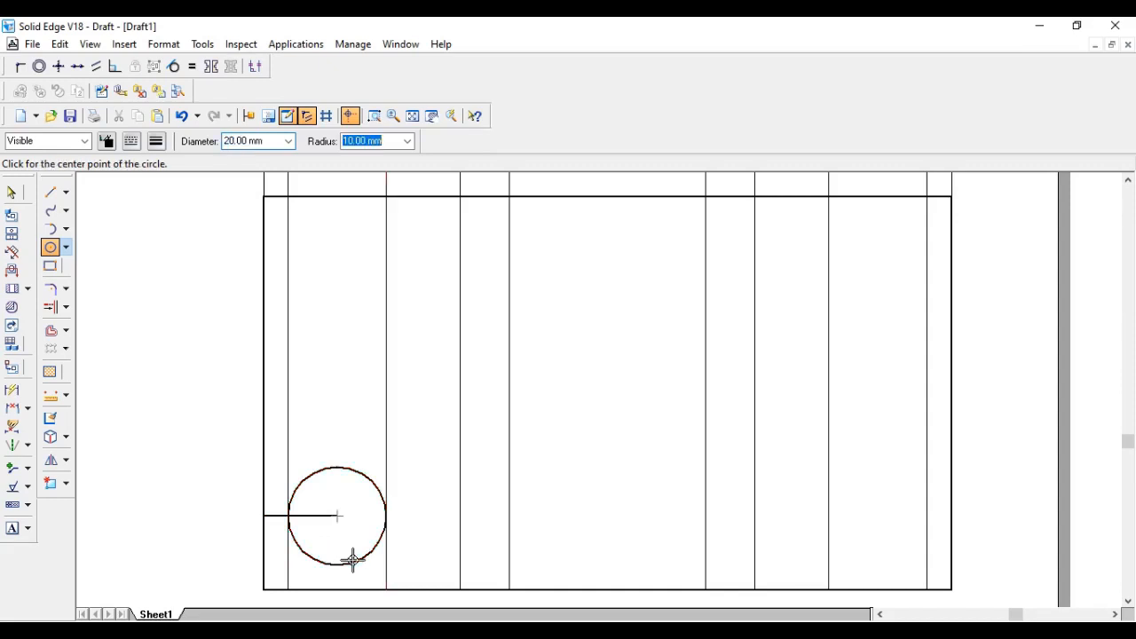
right_click(435, 401)
Delete the horizontal construction line running from the rectangle's left side to the circle's center
click(10, 193)
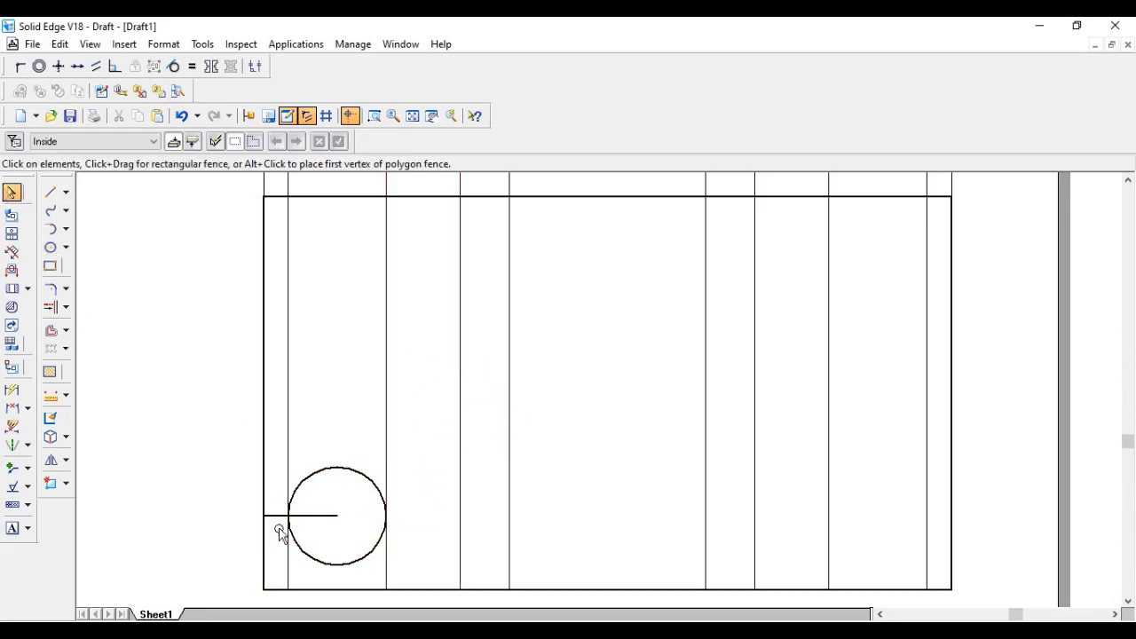
click(278, 516)
key(Delete)
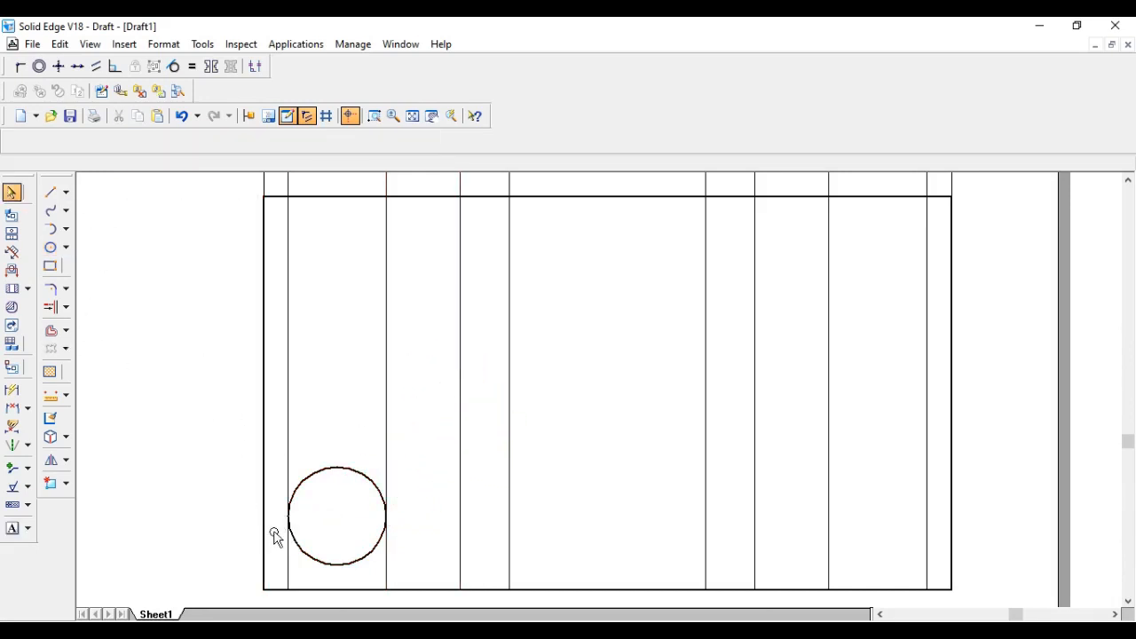
click(264, 543)
click(473, 493)
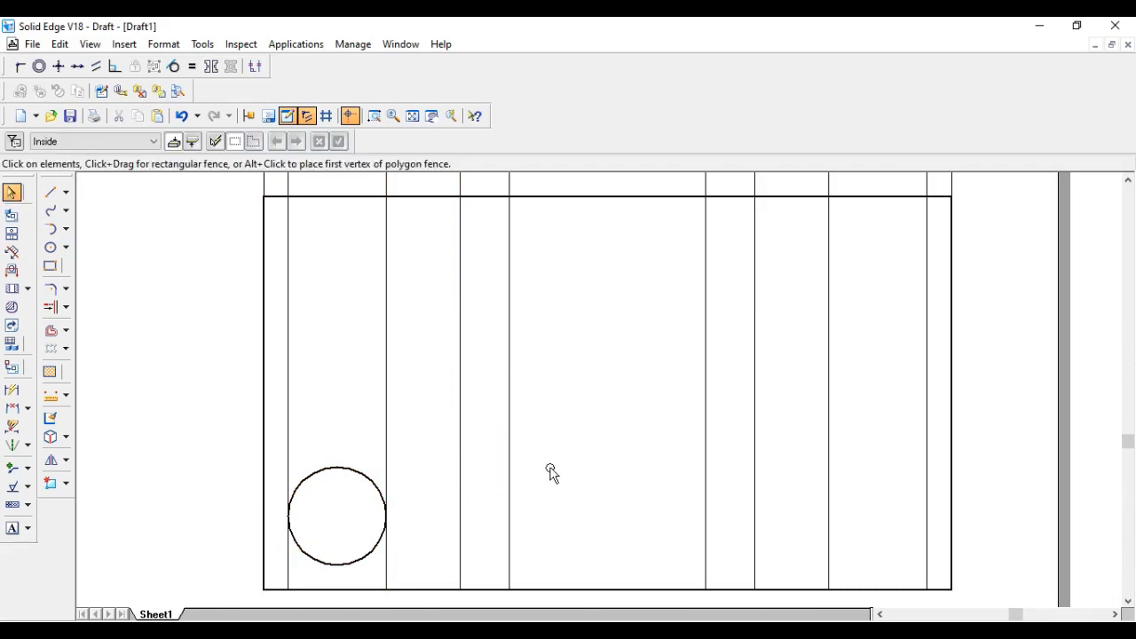
Draw a 15 mm vertical construction line down from the top view's upper-right corner, continued by a 15 mm horizontal line into the rectangle
click(50, 192)
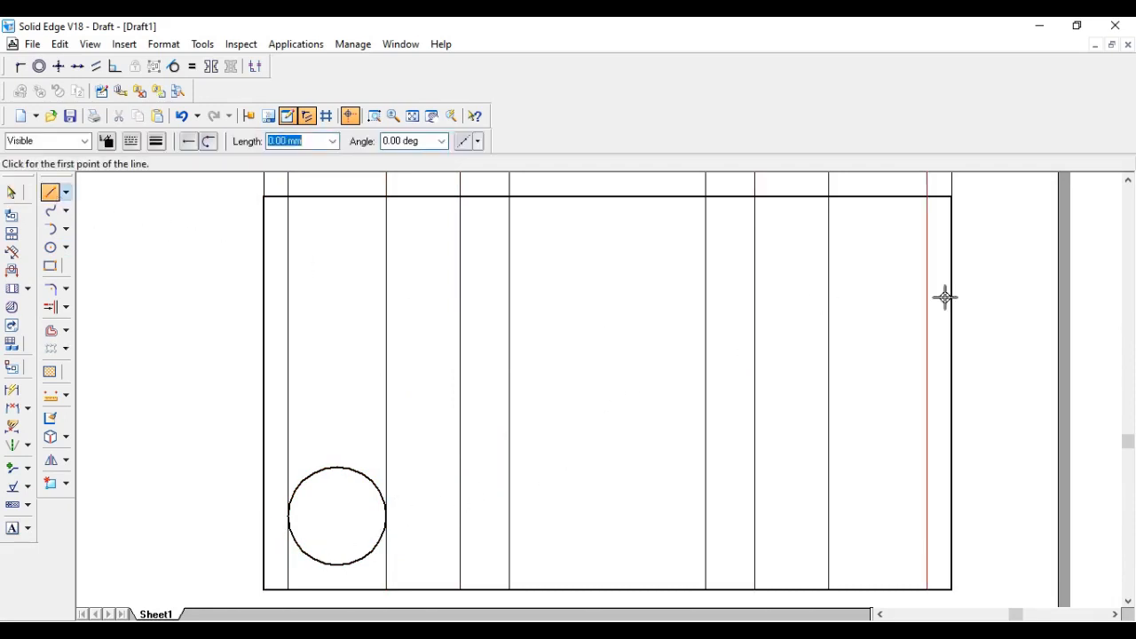
click(952, 196)
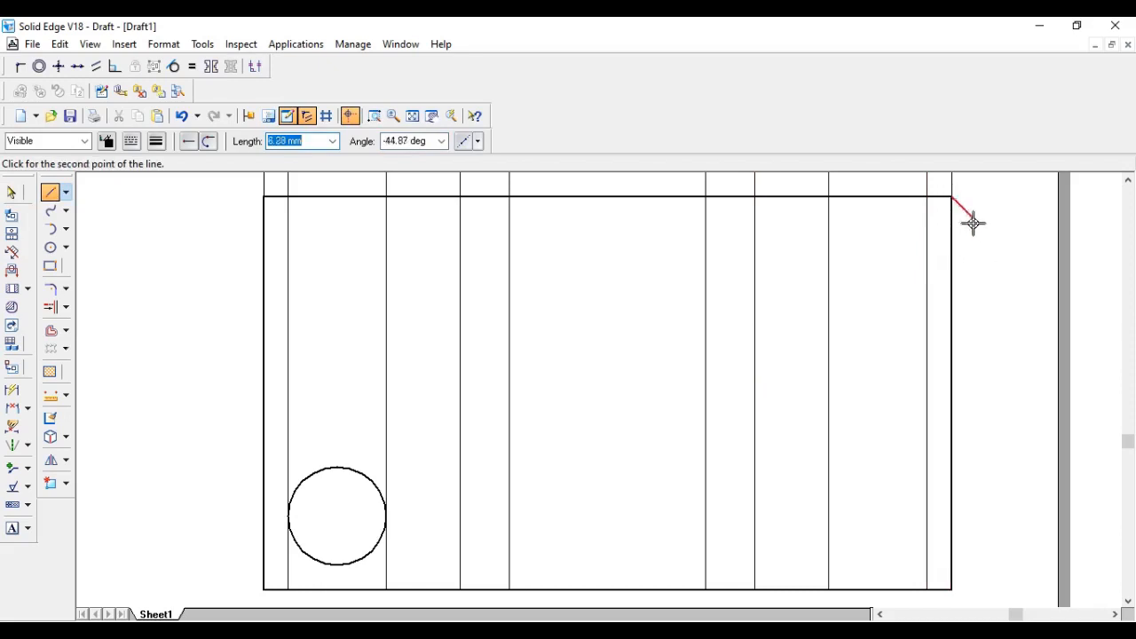
text(1)
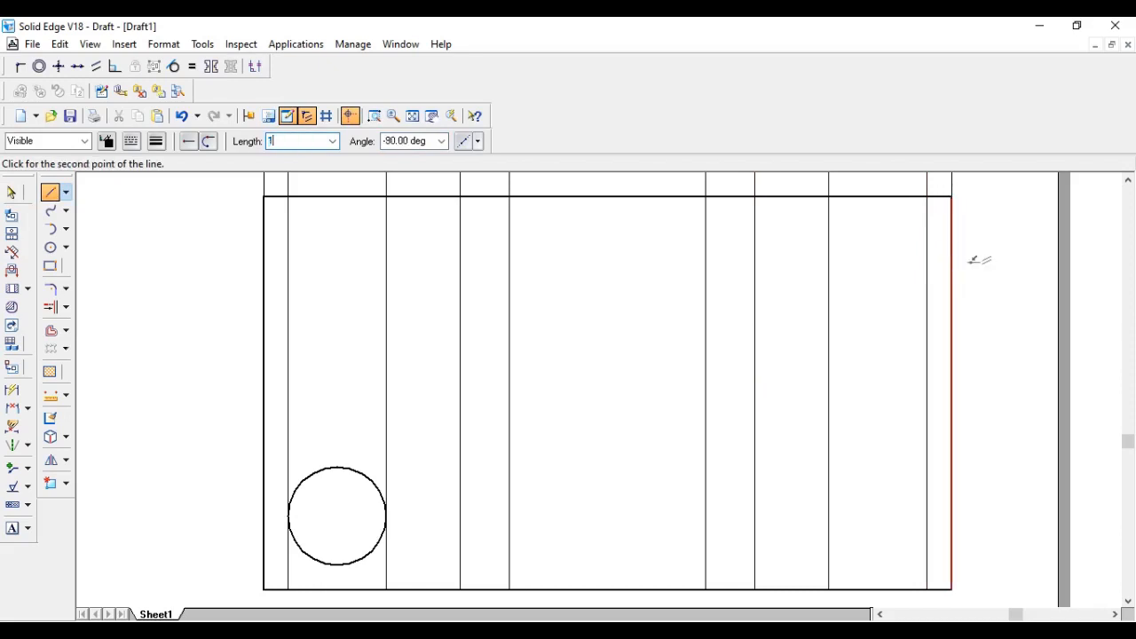
text(5)
key(Tab)
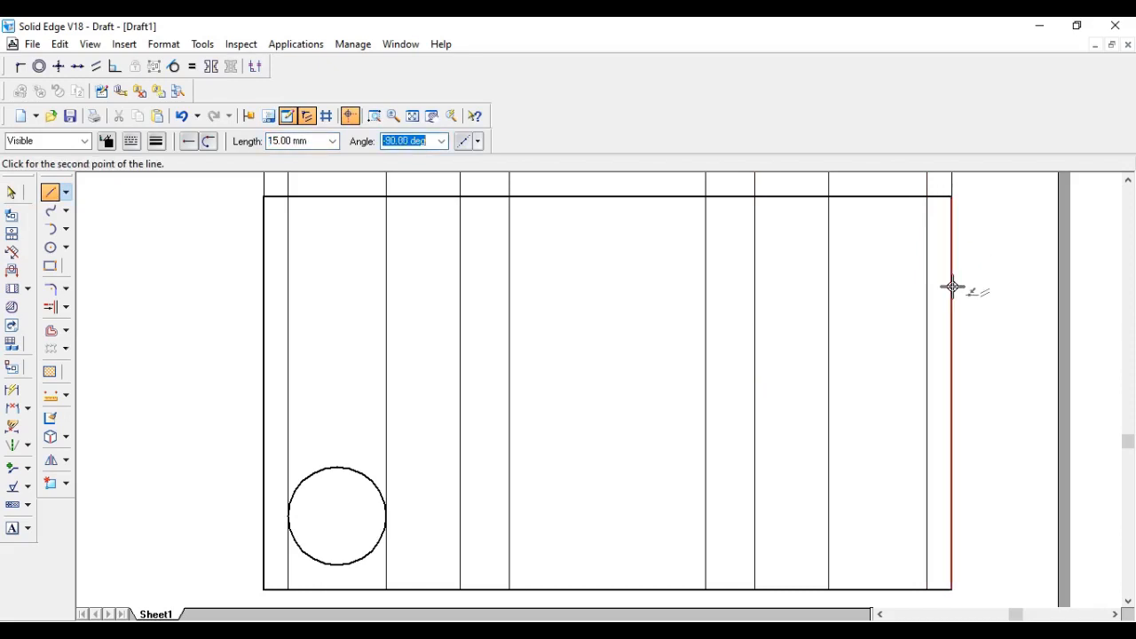
click(953, 282)
text(15)
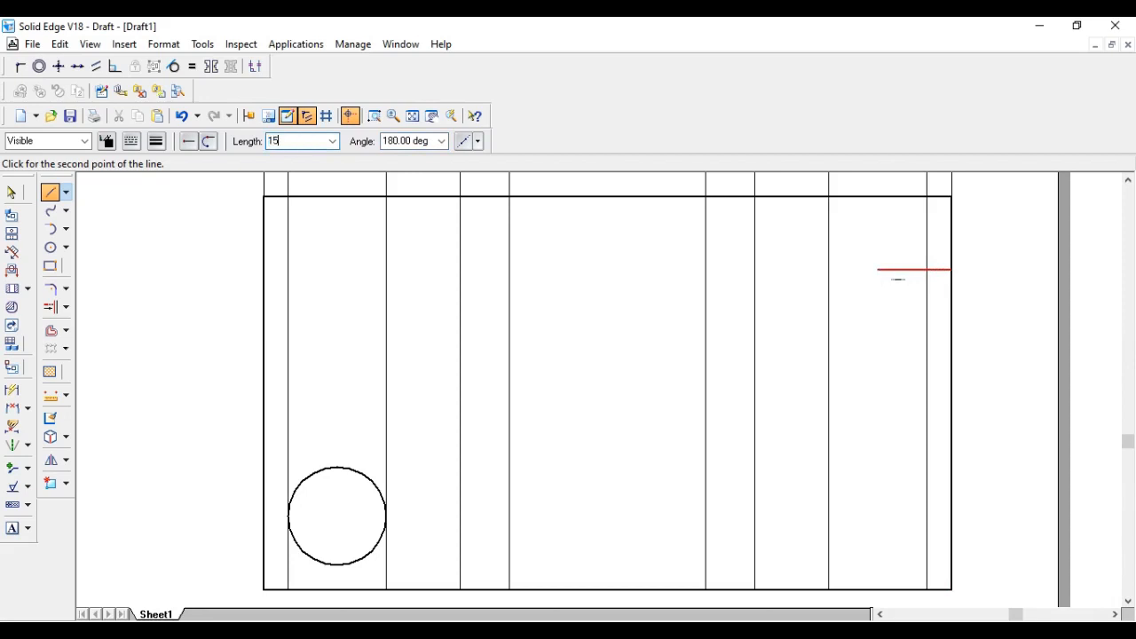
key(Tab)
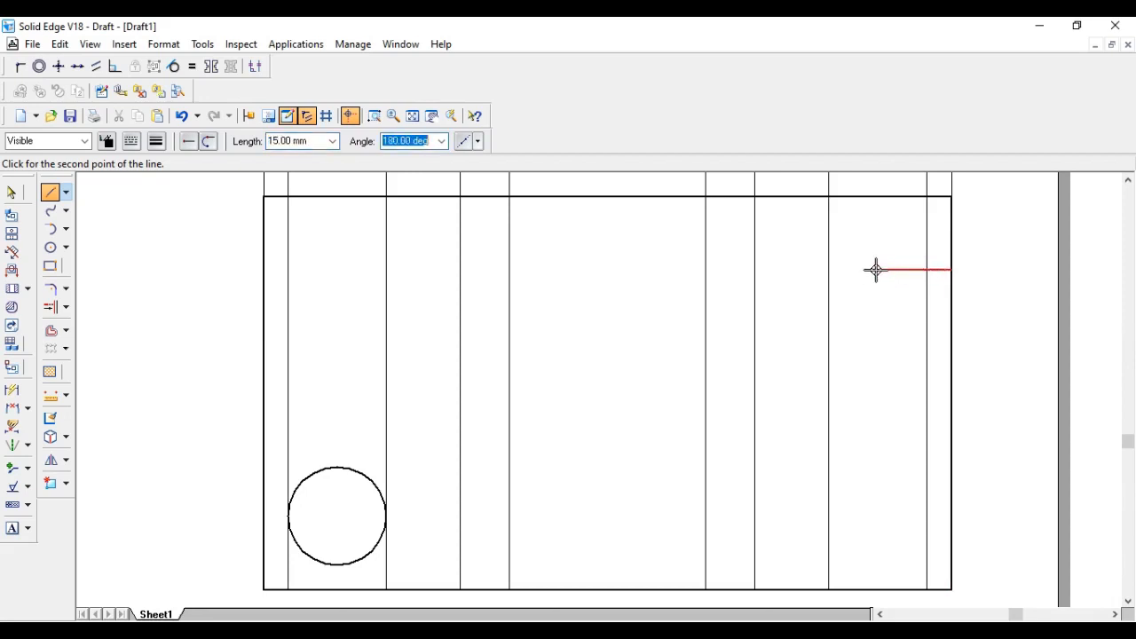
click(876, 271)
right_click(889, 229)
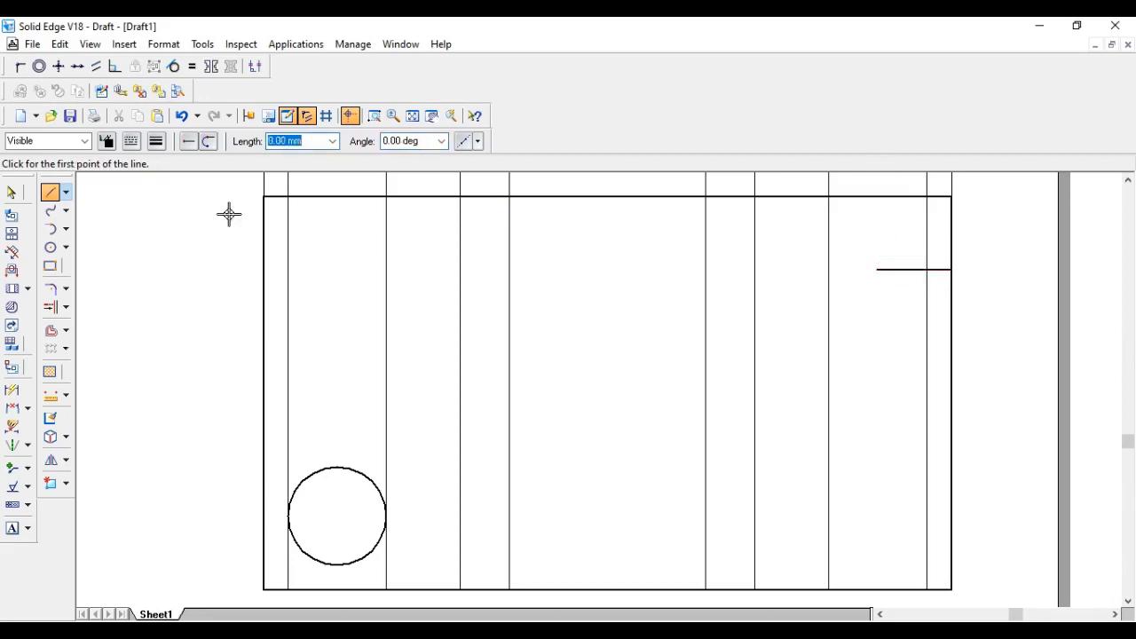
Draw a 20 mm diameter circle by center point at the inner end of the new horizontal construction line
click(50, 247)
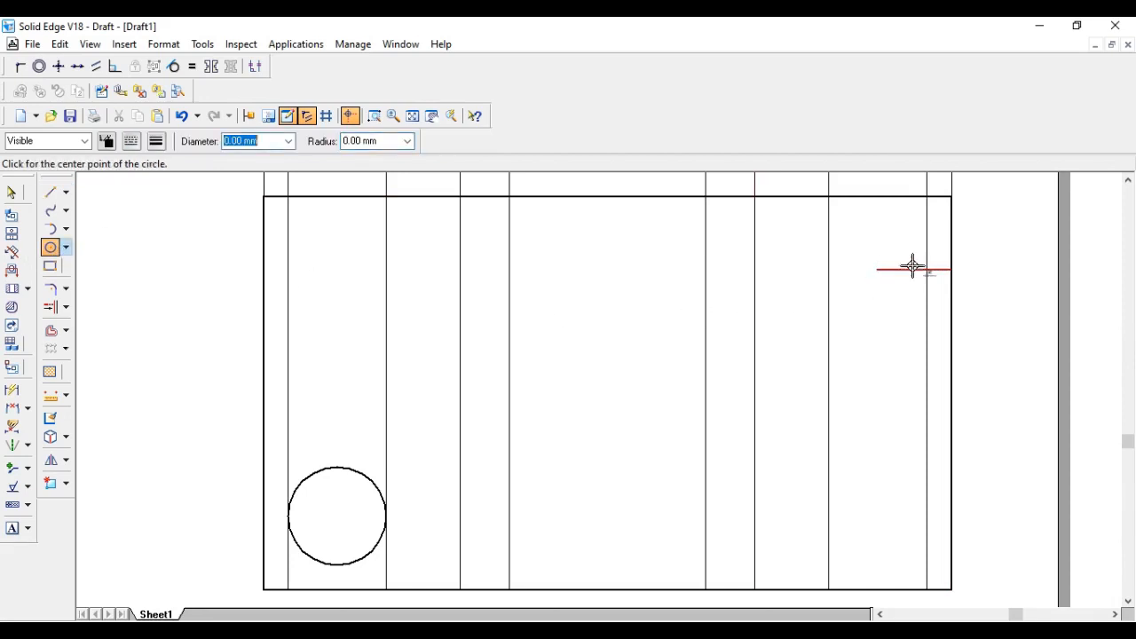
click(876, 270)
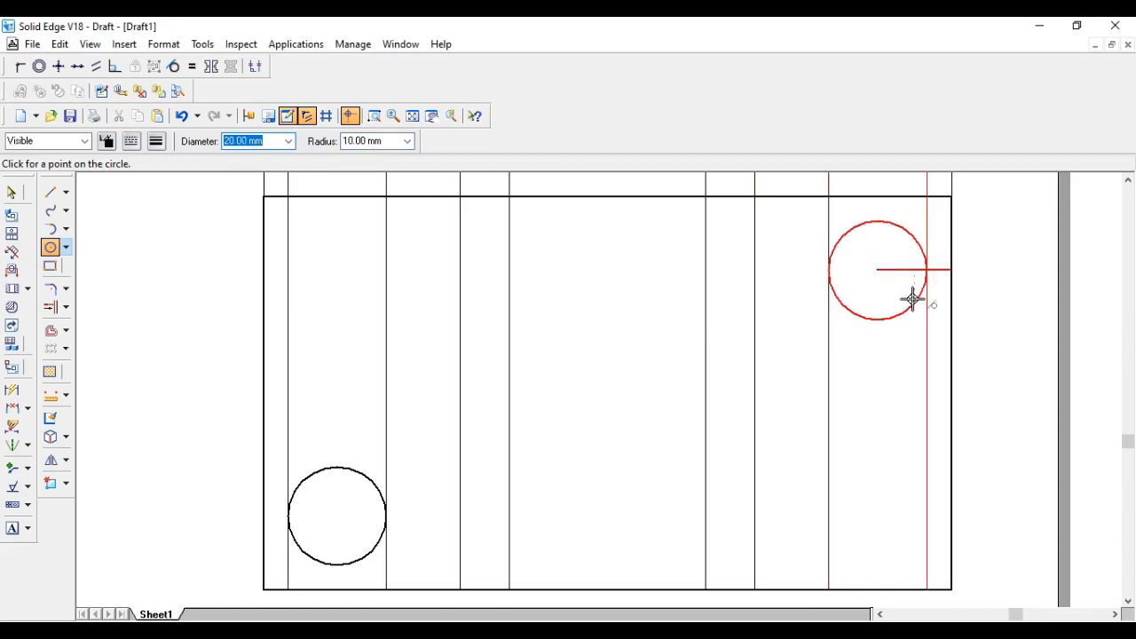
text(2)
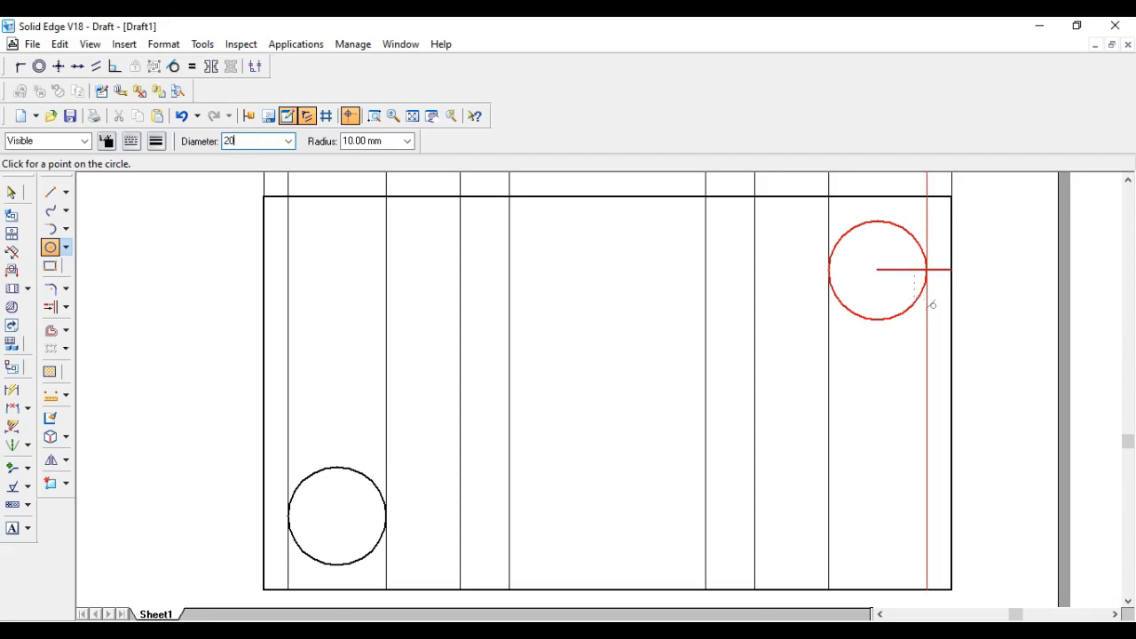
text(0)
key(Return)
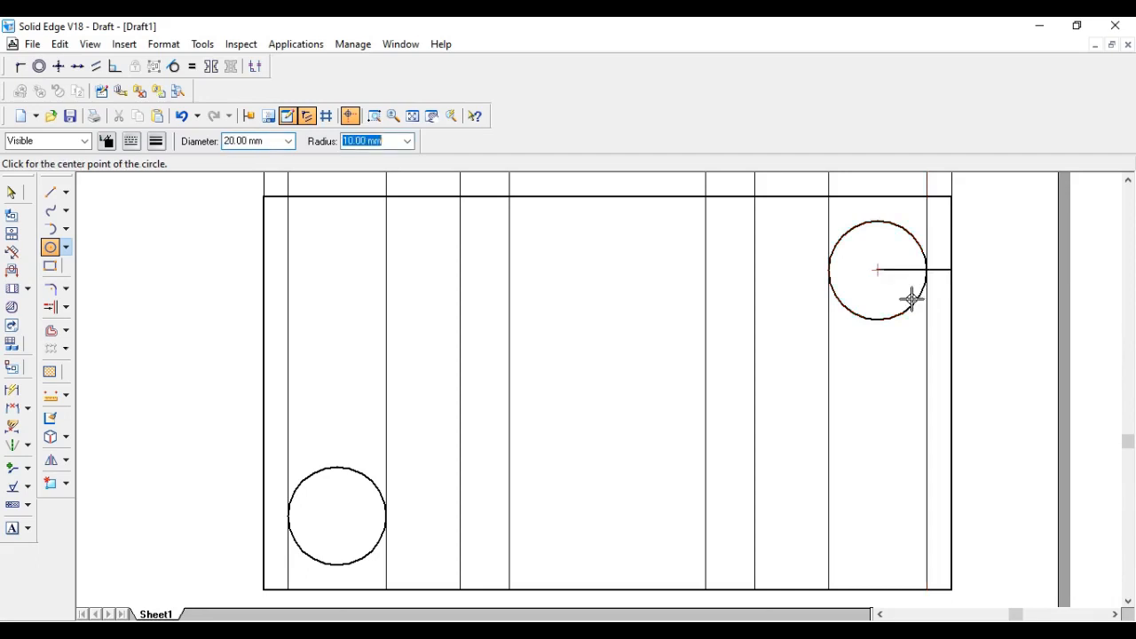
right_click(994, 250)
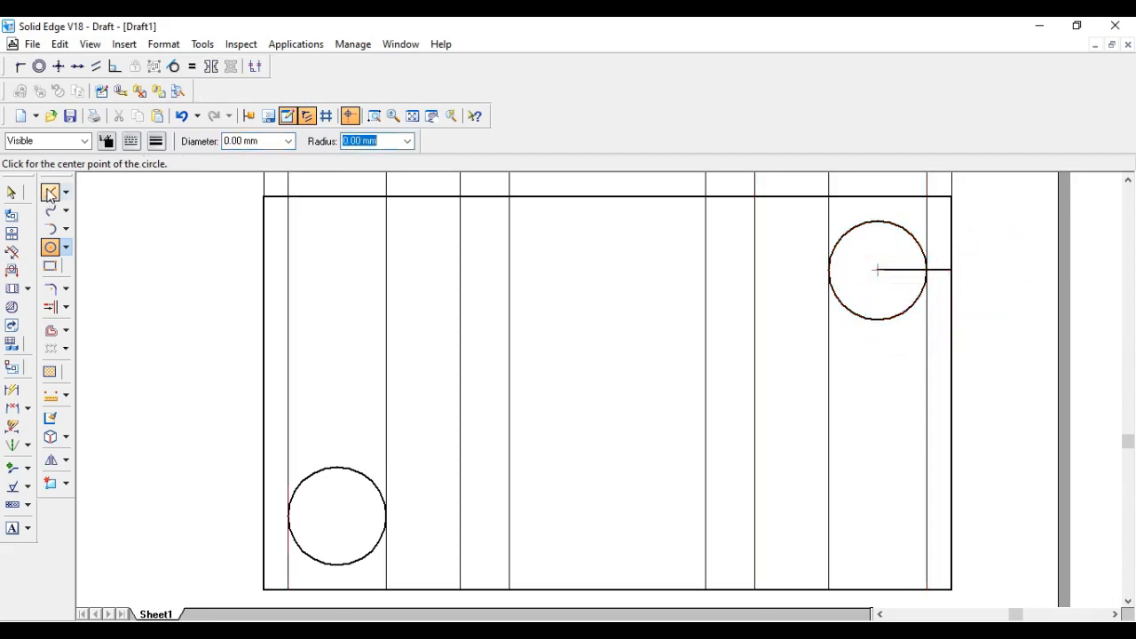
Delete the two 15 mm construction lines used to locate the upper-right hole circle
click(12, 192)
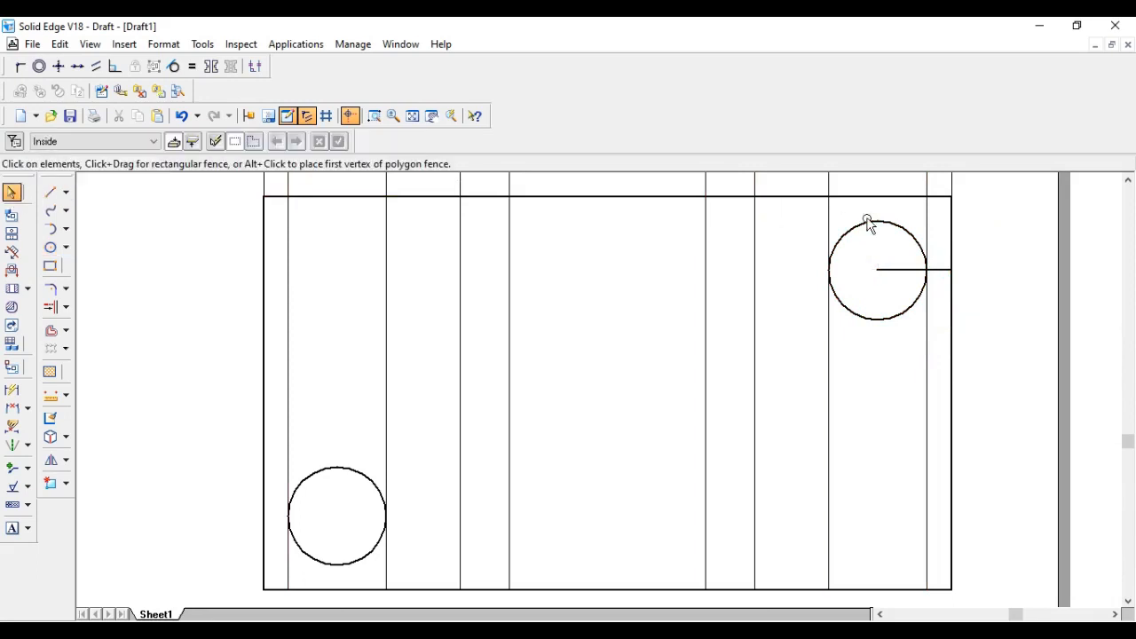
click(912, 270)
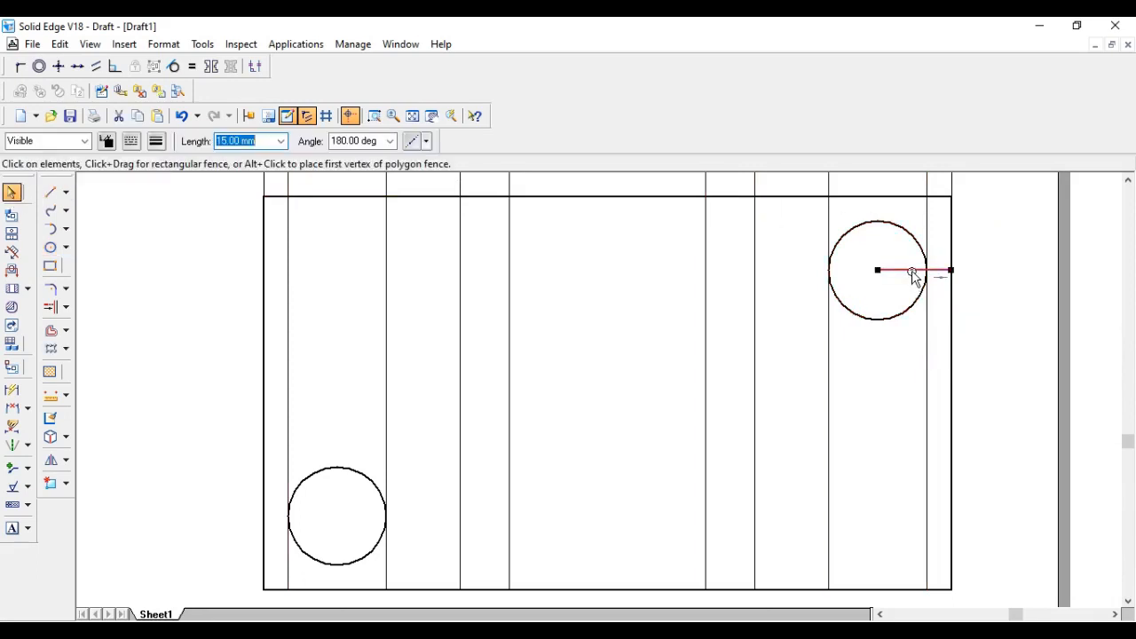
key(Delete)
click(954, 232)
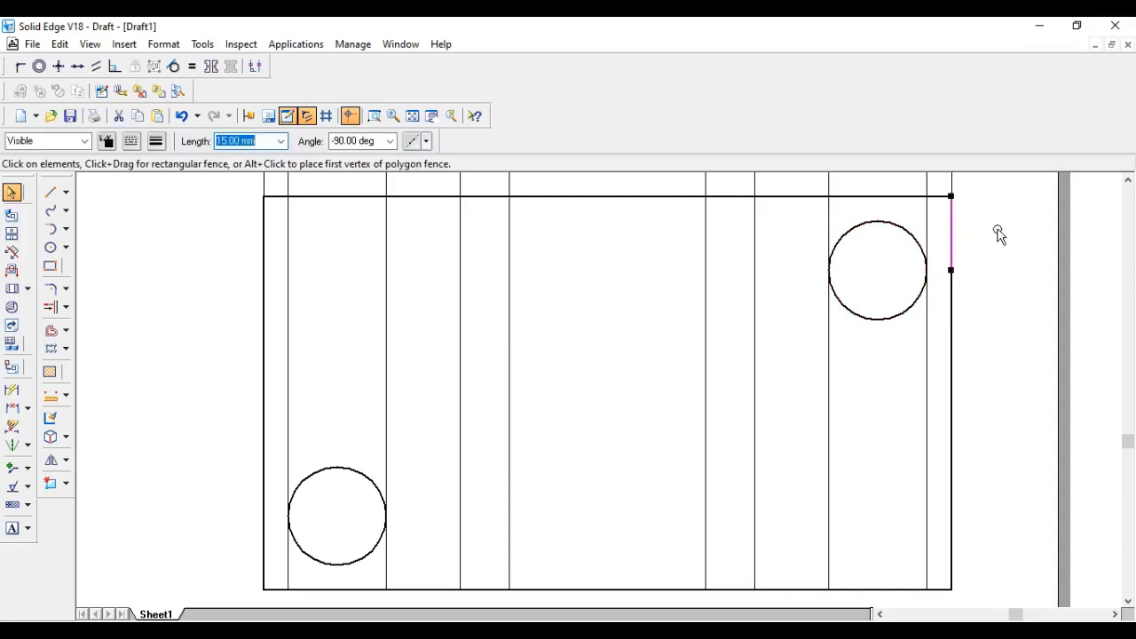
key(Delete)
Fit the whole sheet in view, check the cylinder in the Capture7.JPG reference image in Photos, and return to the Solid Edge draft
scroll(449, 485, up, 4)
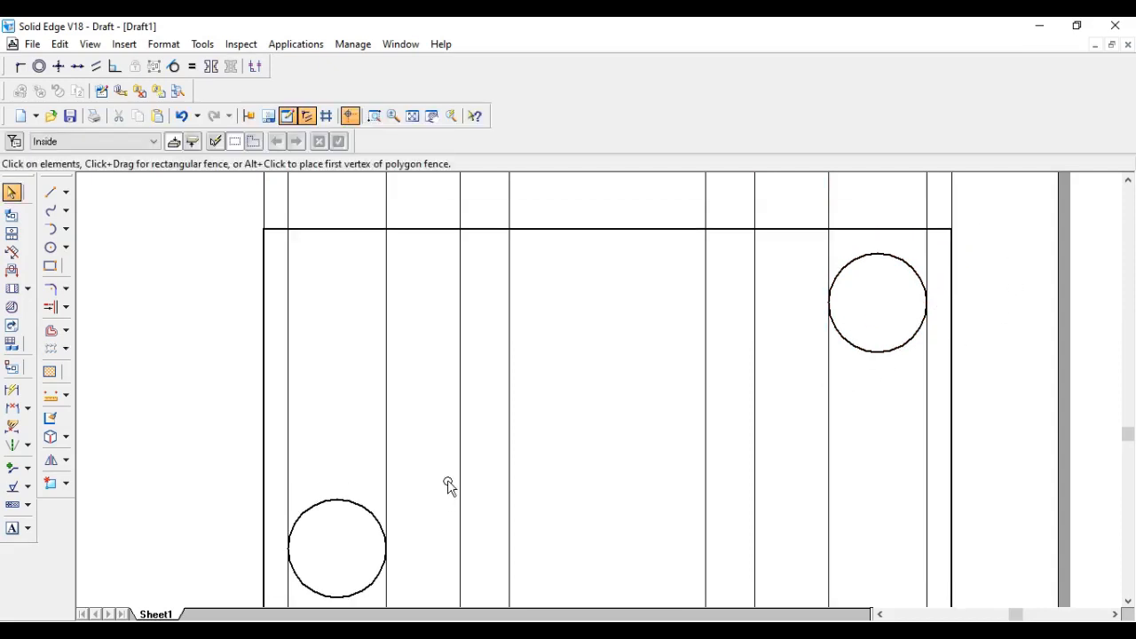
scroll(452, 474, down, 5)
scroll(452, 473, up, 2)
scroll(452, 475, up, 3)
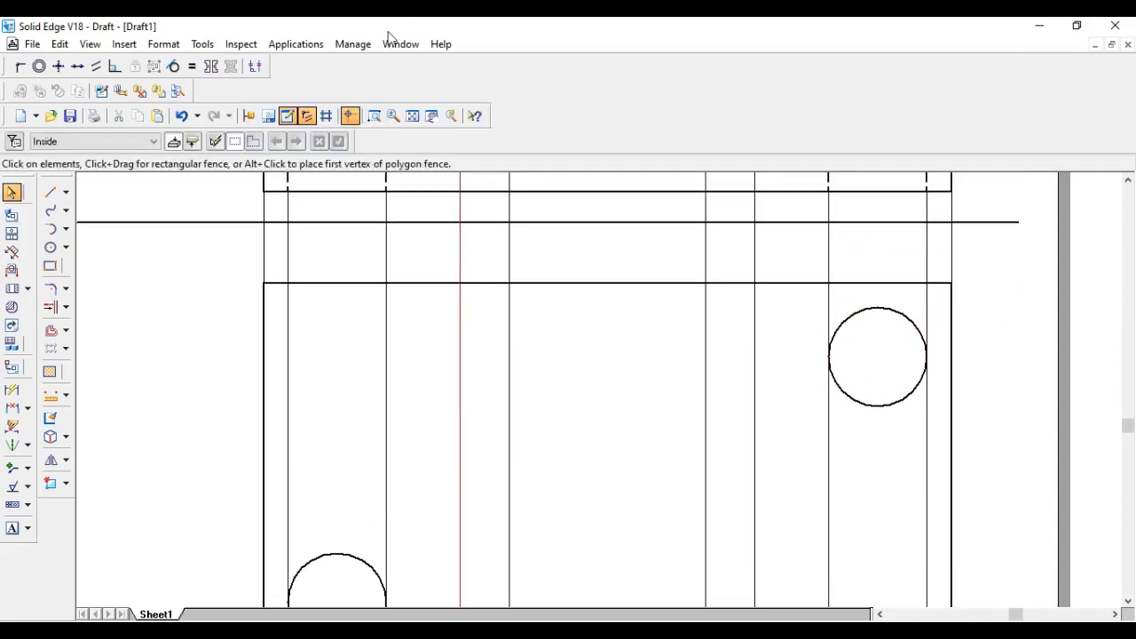
click(413, 119)
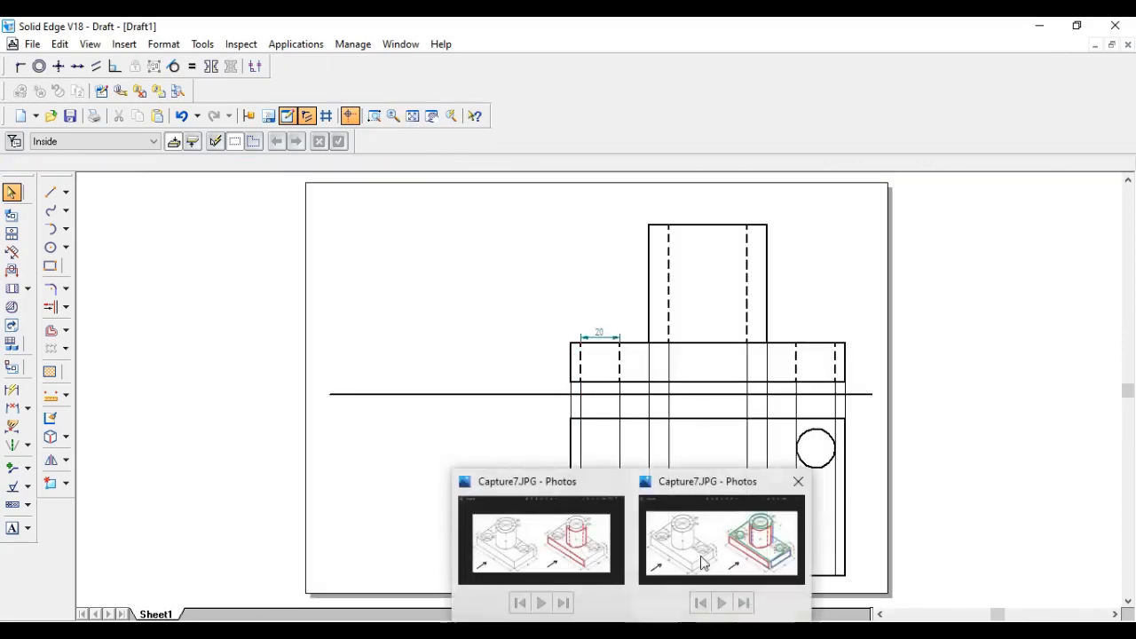
click(587, 559)
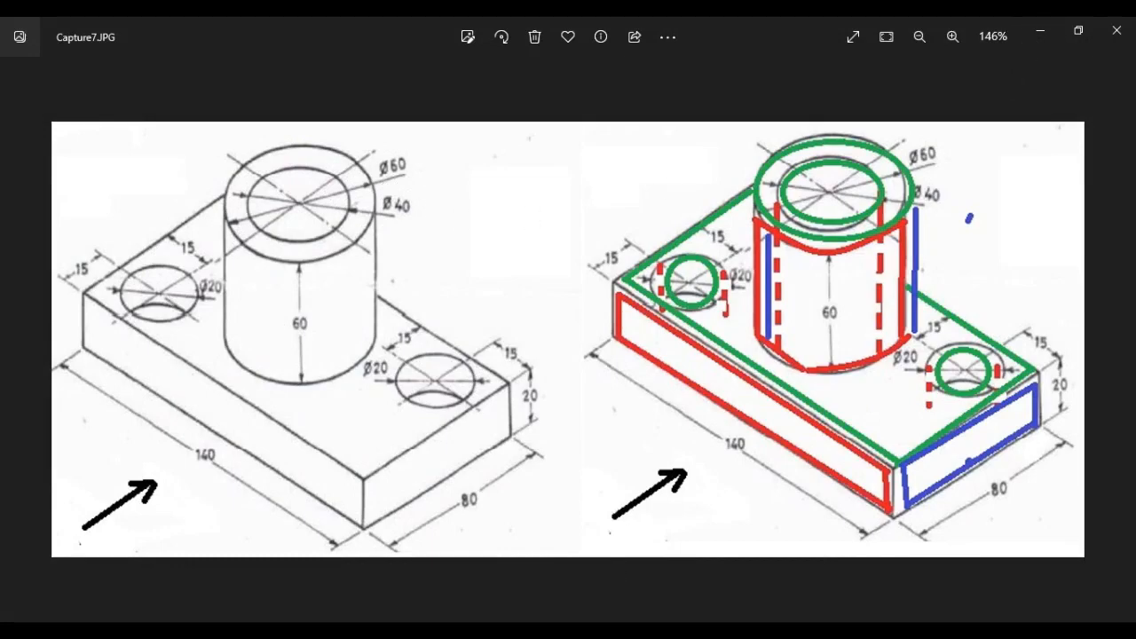
click(1040, 31)
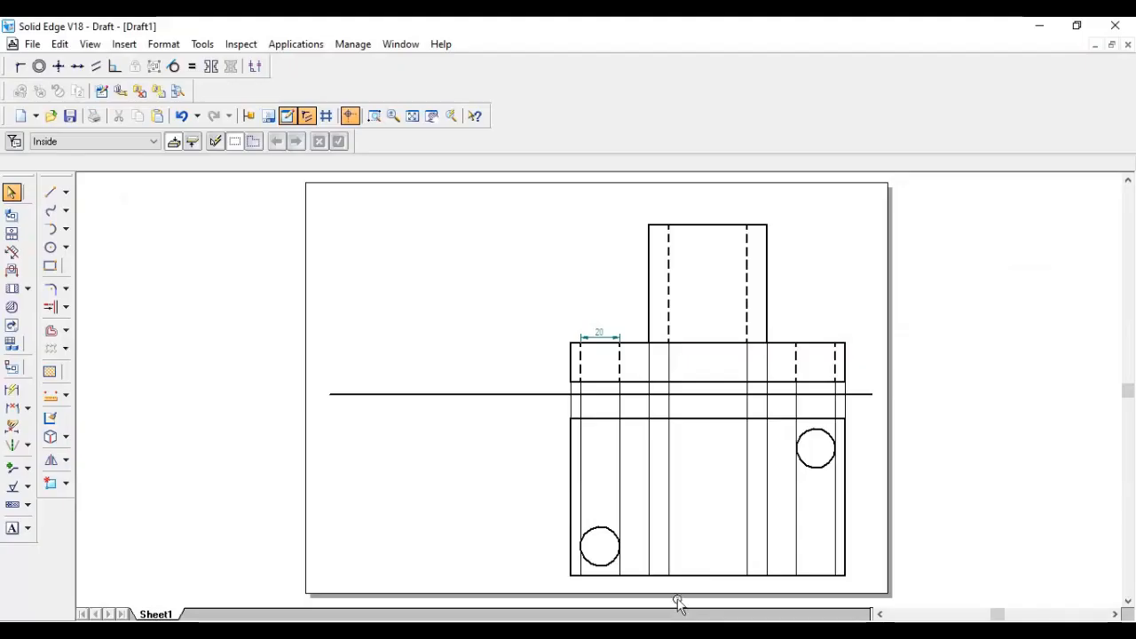
click(52, 193)
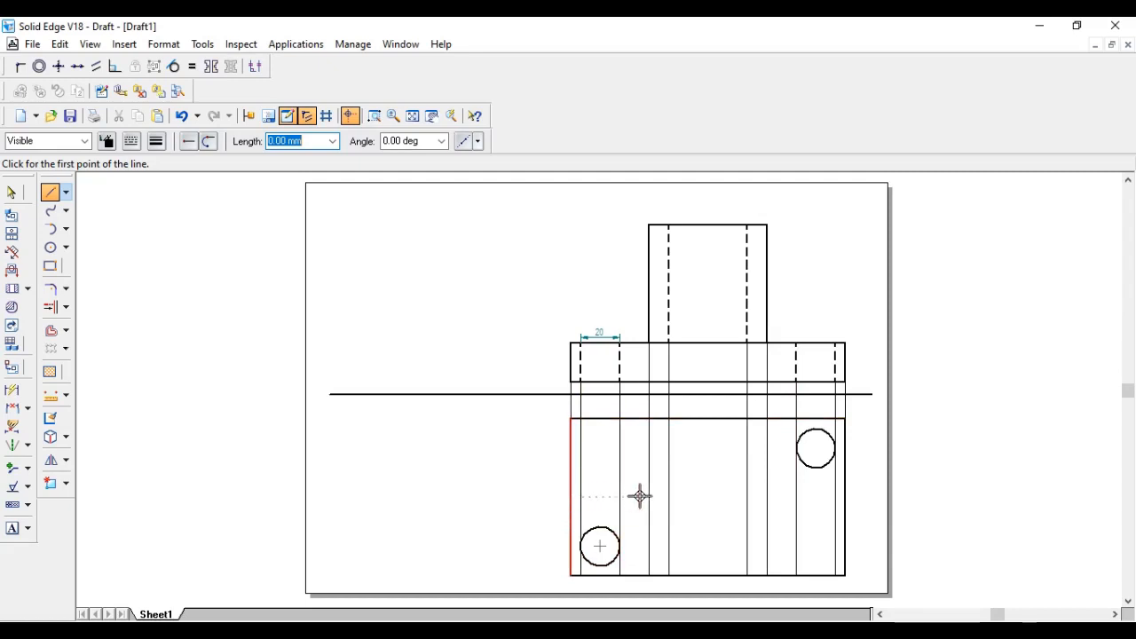
click(704, 497)
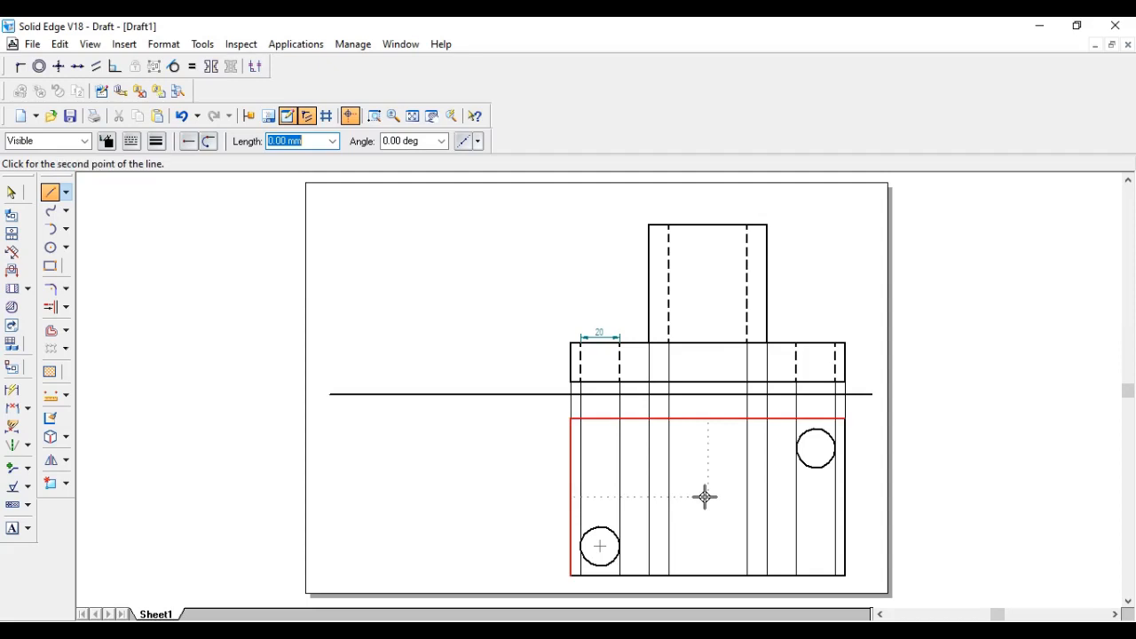
key(Escape)
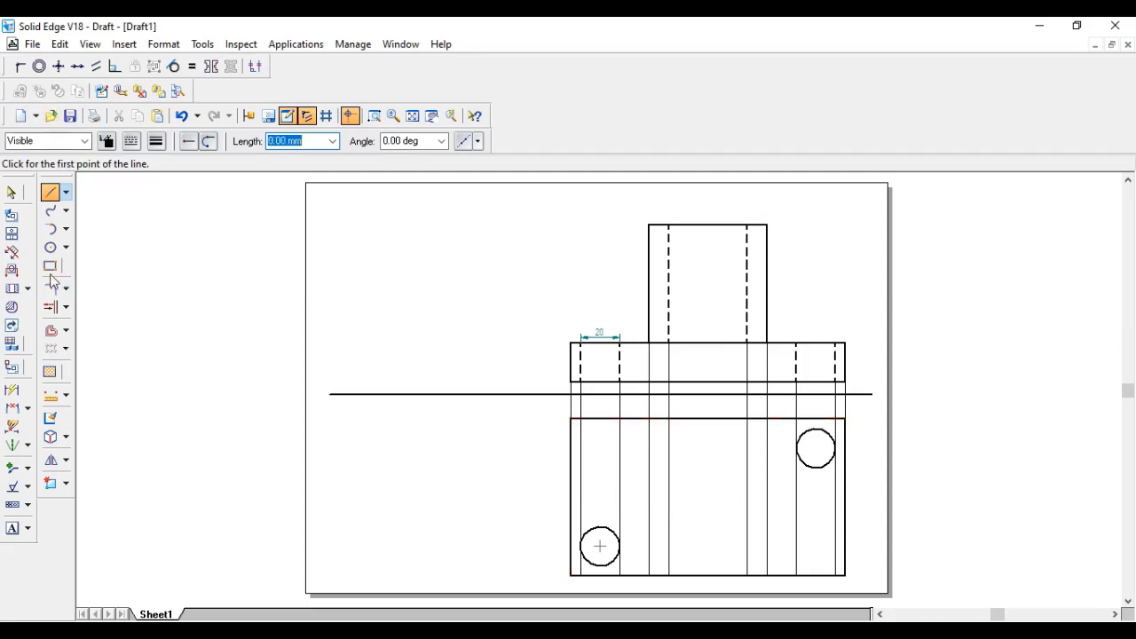
Draw concentric 40 mm and 60 mm diameter circles at the center of the top view's rectangle, matching the cylinder's projection lines
click(49, 246)
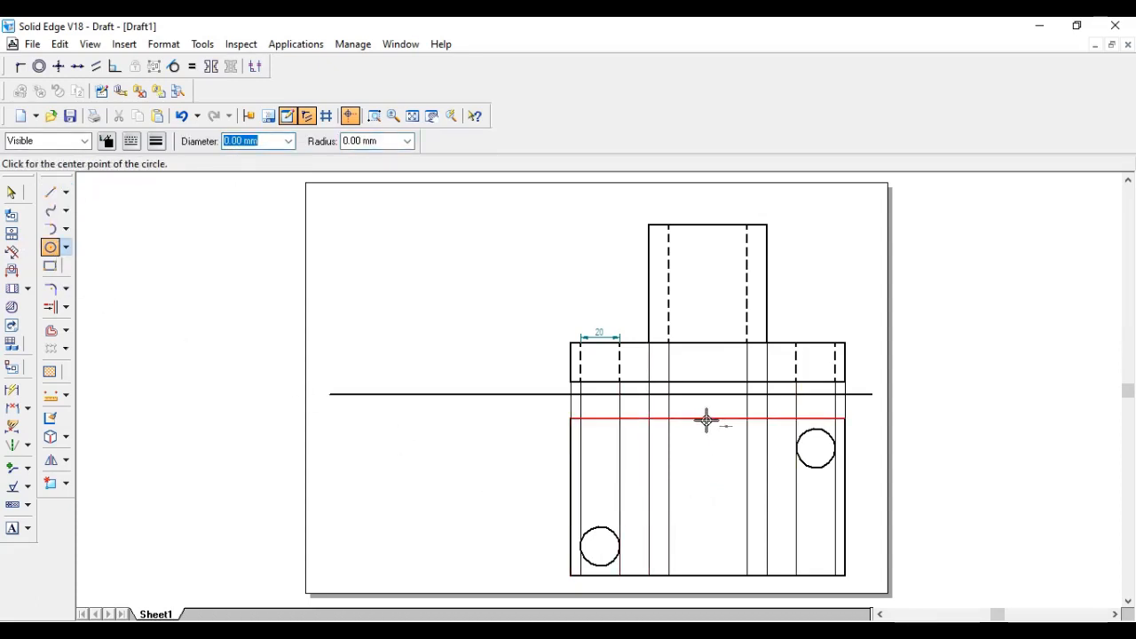
click(707, 497)
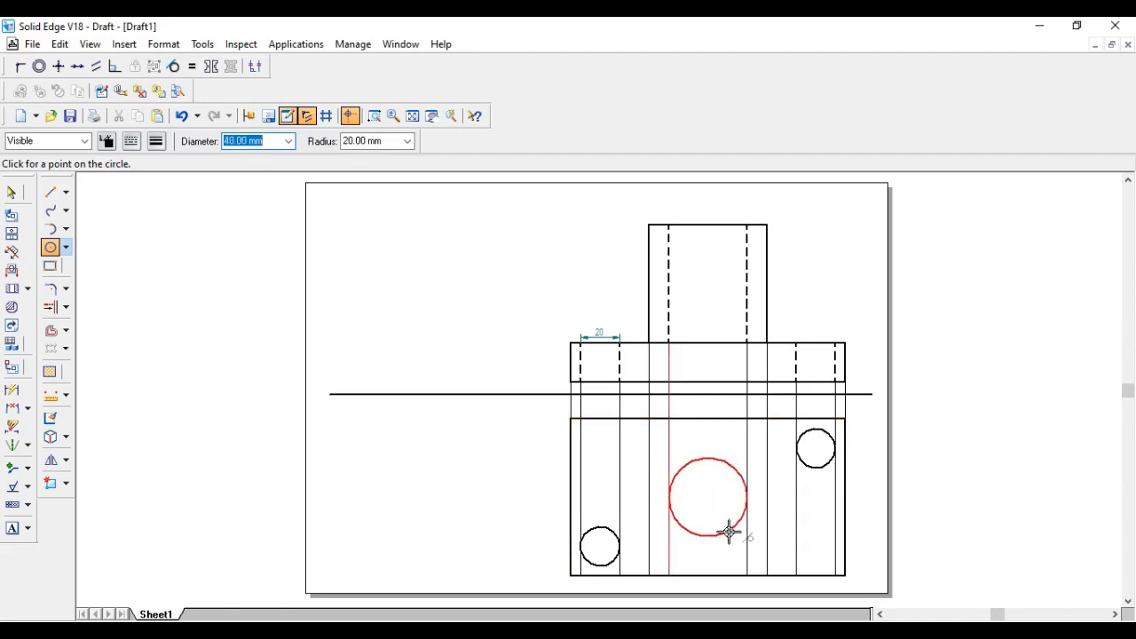
click(728, 531)
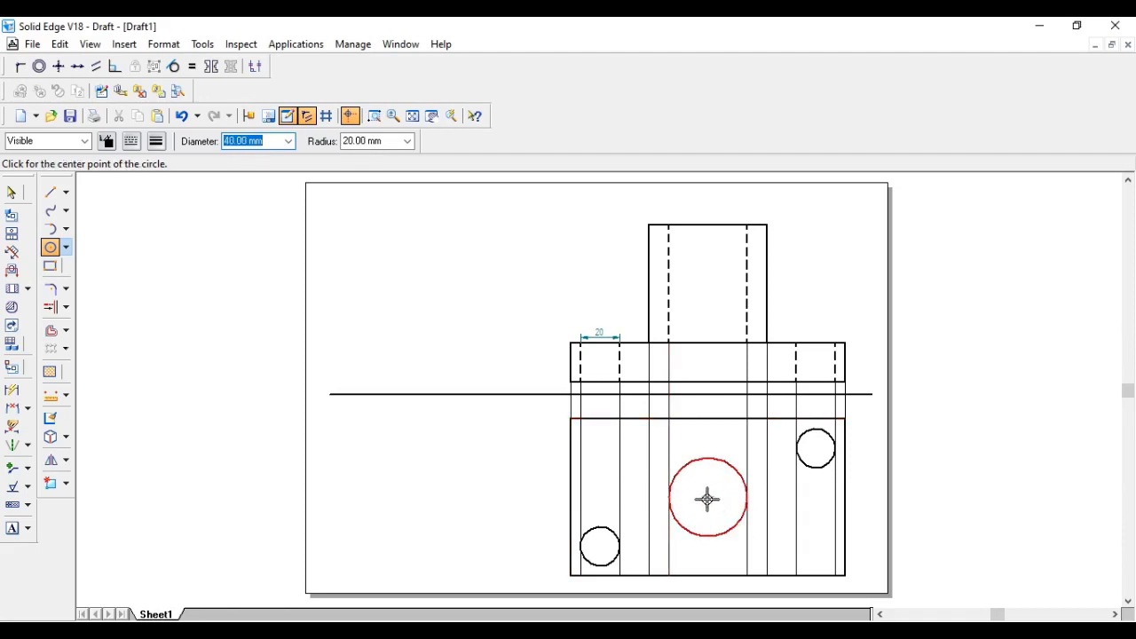
click(707, 496)
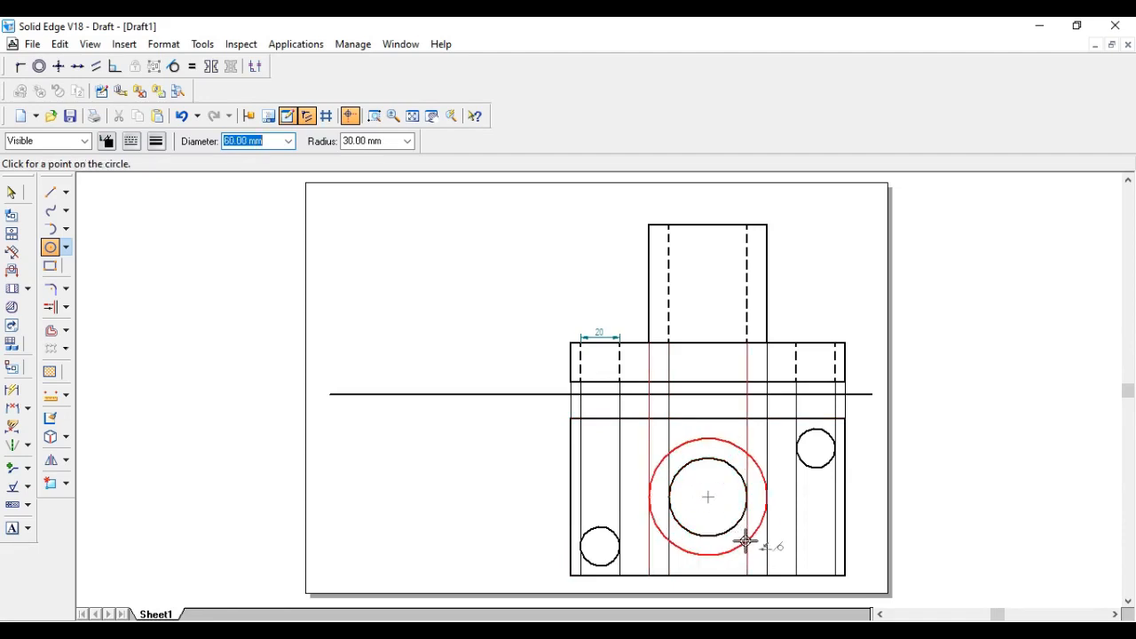
click(745, 538)
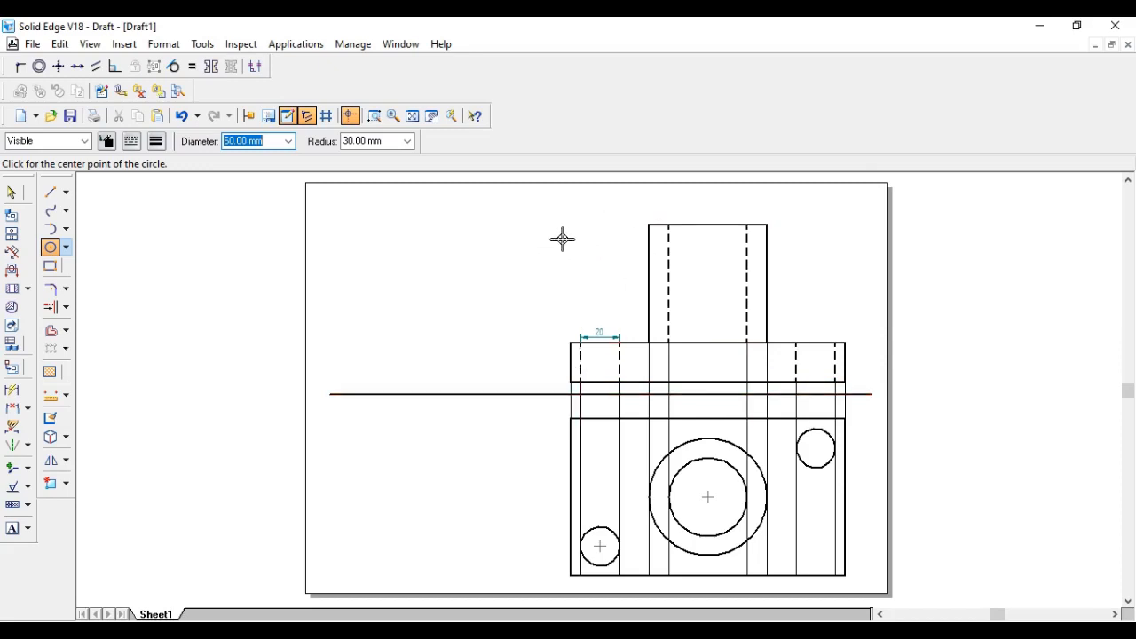
Draw a long vertical reference line left of the front and top views, crossing the horizontal reference line
click(50, 192)
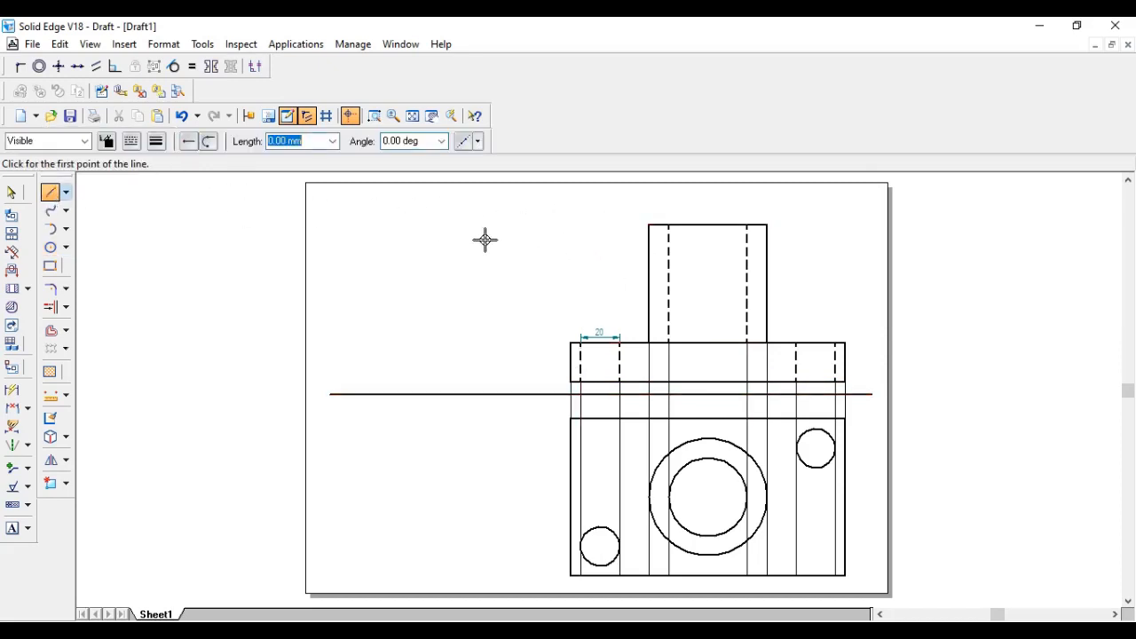
click(528, 208)
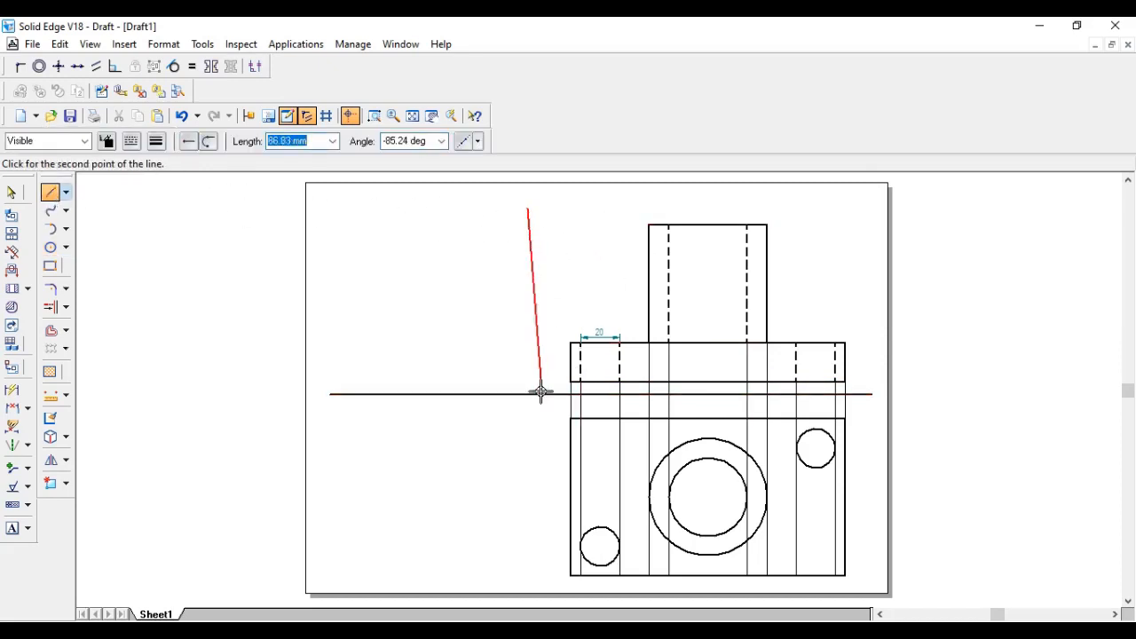
click(530, 587)
right_click(545, 494)
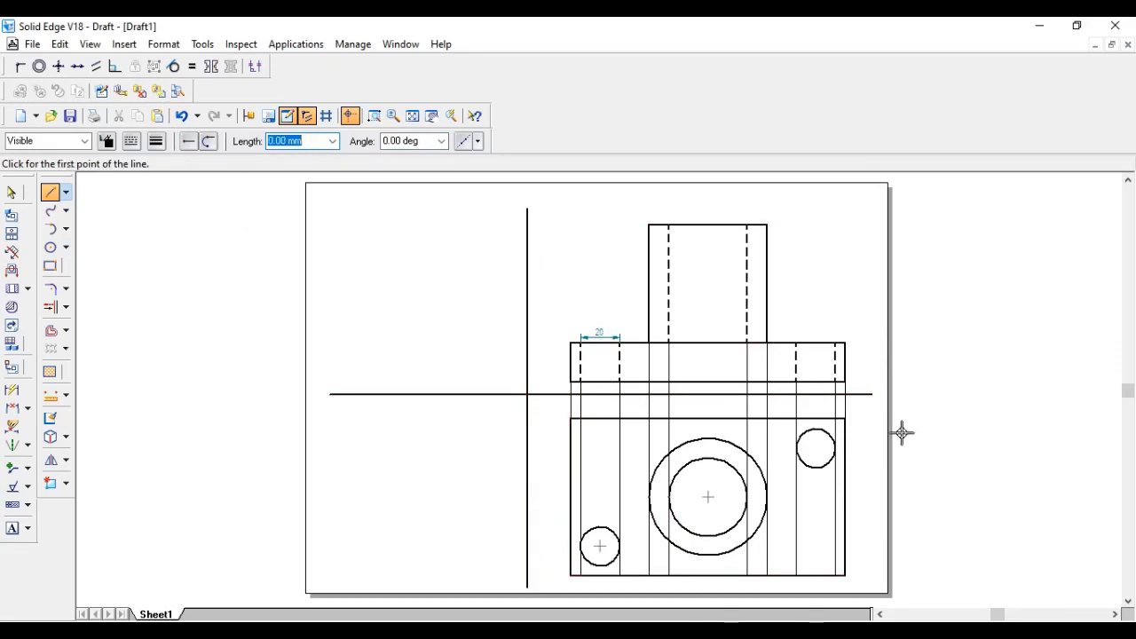
Draw a 45-degree line from the intersection of the two reference lines down and left to the sheet's lower edge
click(528, 393)
right_click(448, 475)
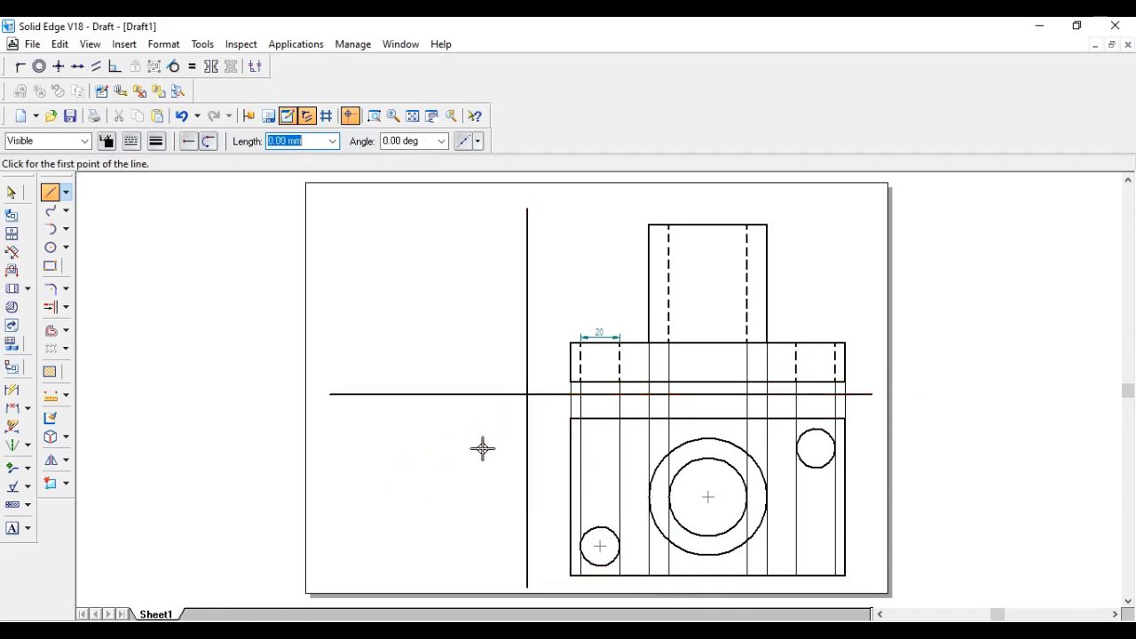
click(527, 393)
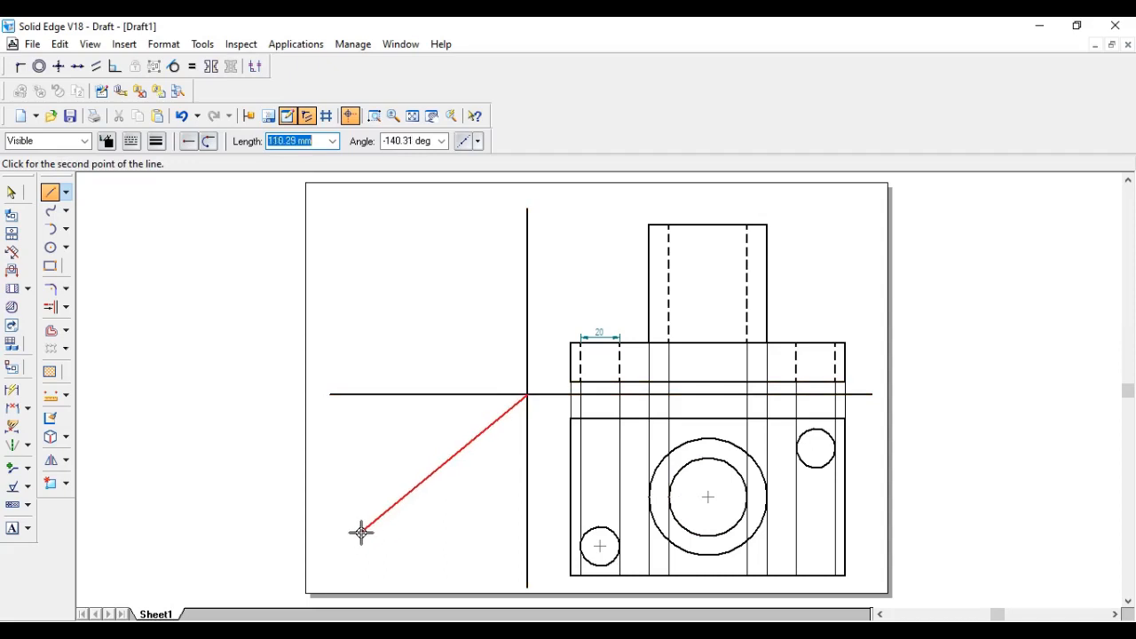
key(Tab)
text(45)
key(Tab)
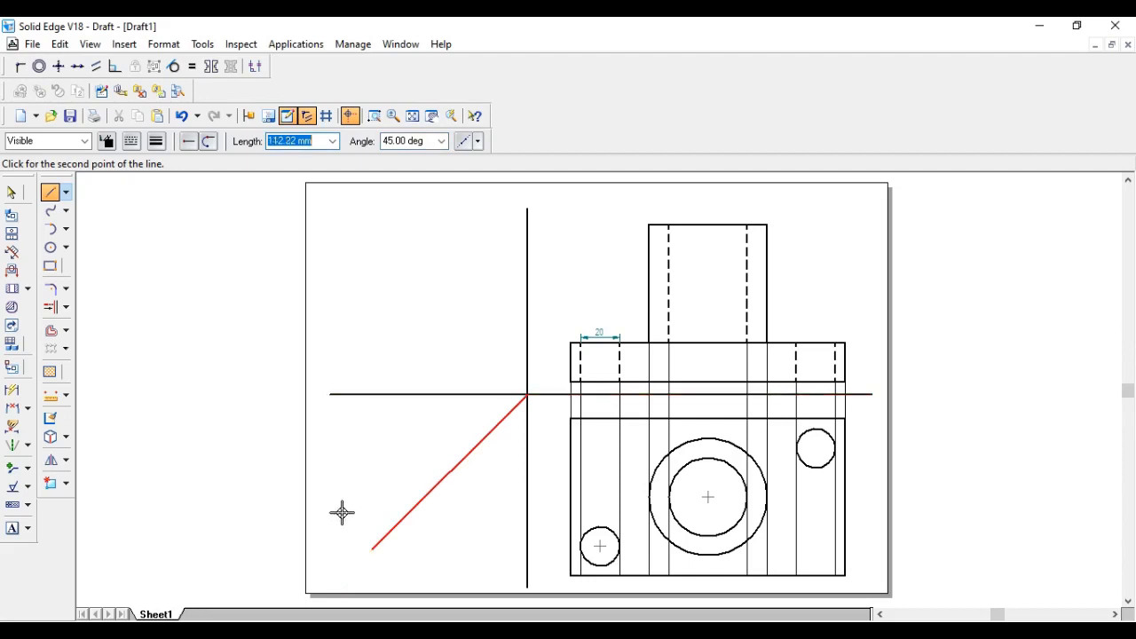
click(331, 530)
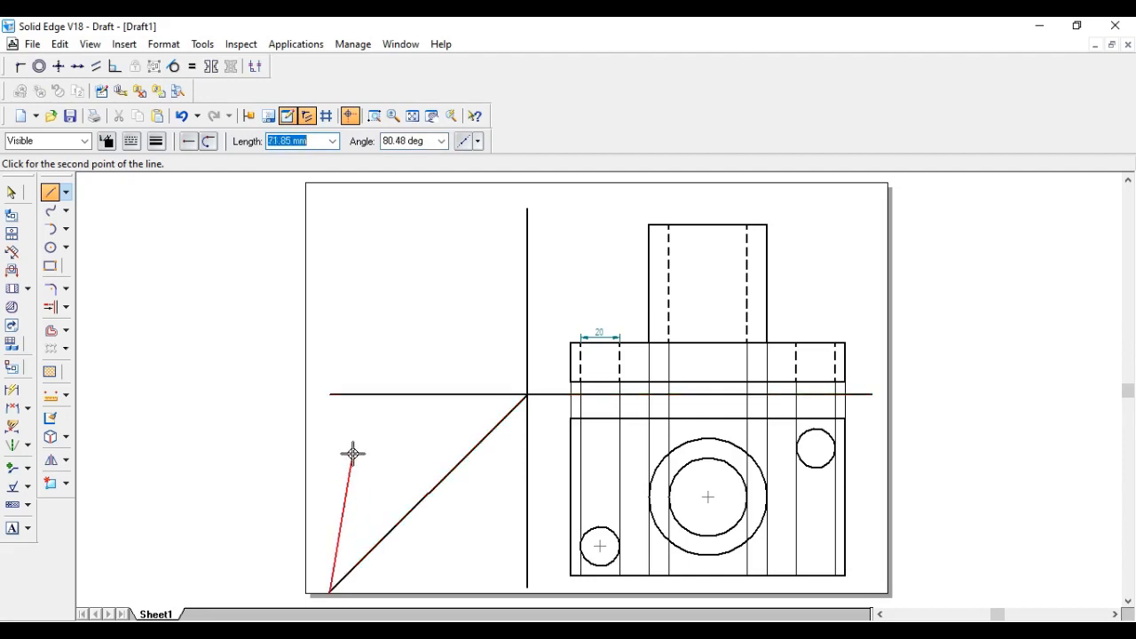
End the line chain and set the 45-degree line's width to 0.13 mm
right_click(352, 454)
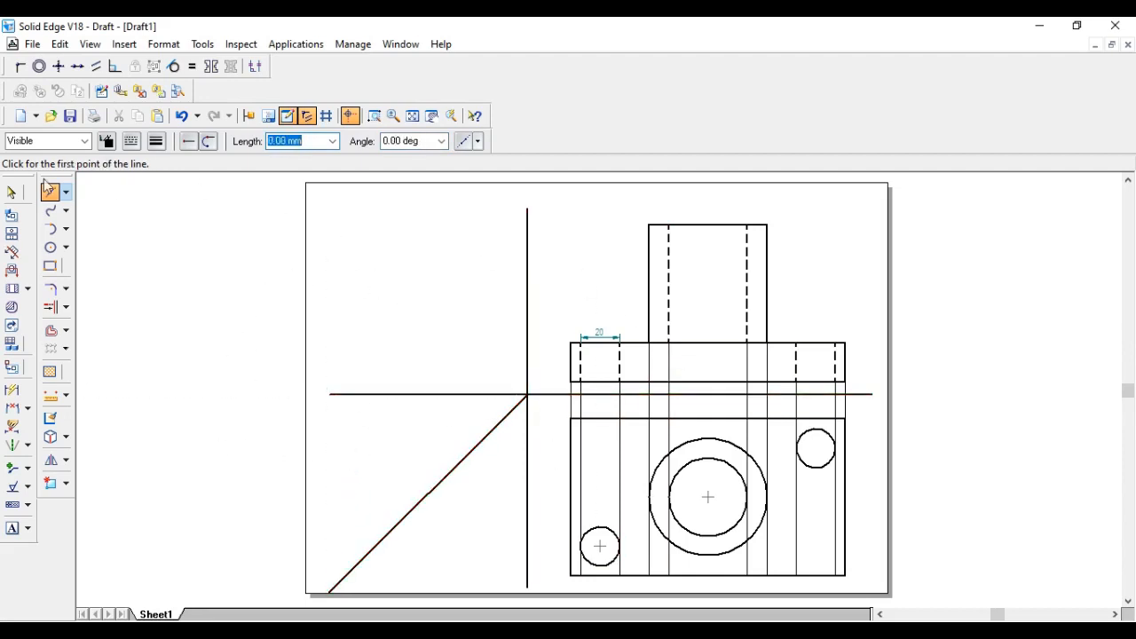
click(12, 193)
click(436, 487)
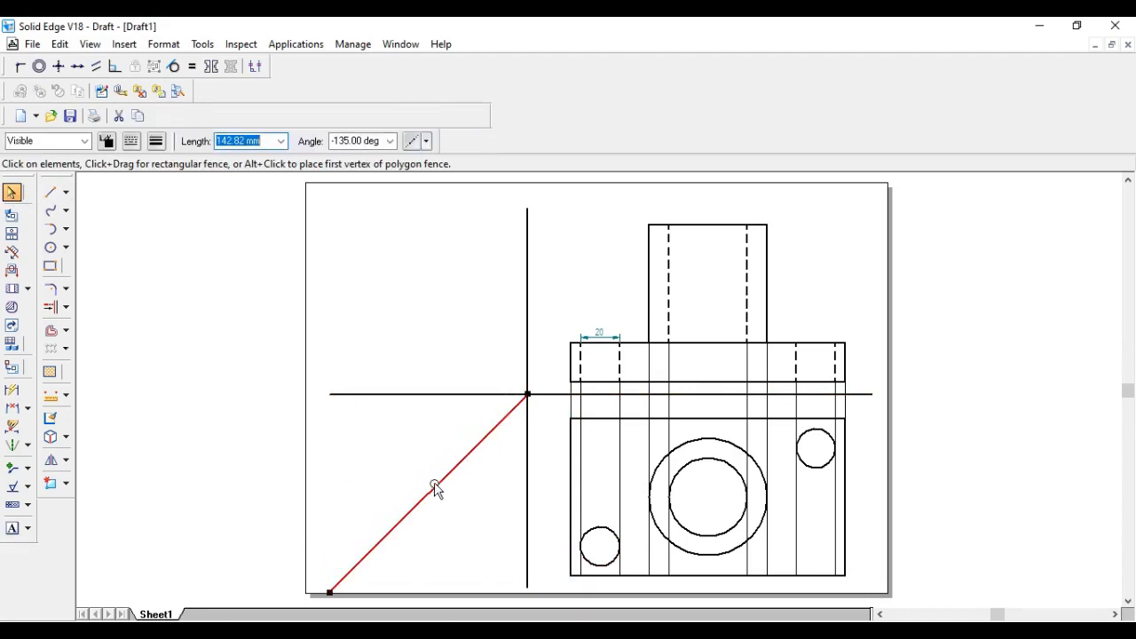
click(130, 141)
click(156, 141)
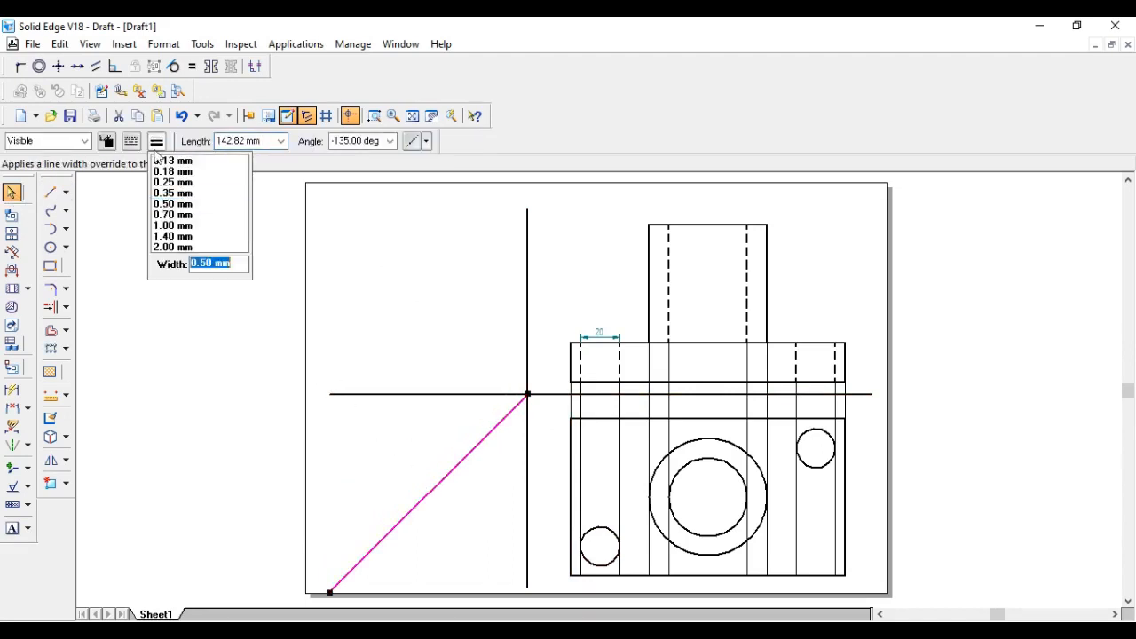
click(161, 162)
click(240, 314)
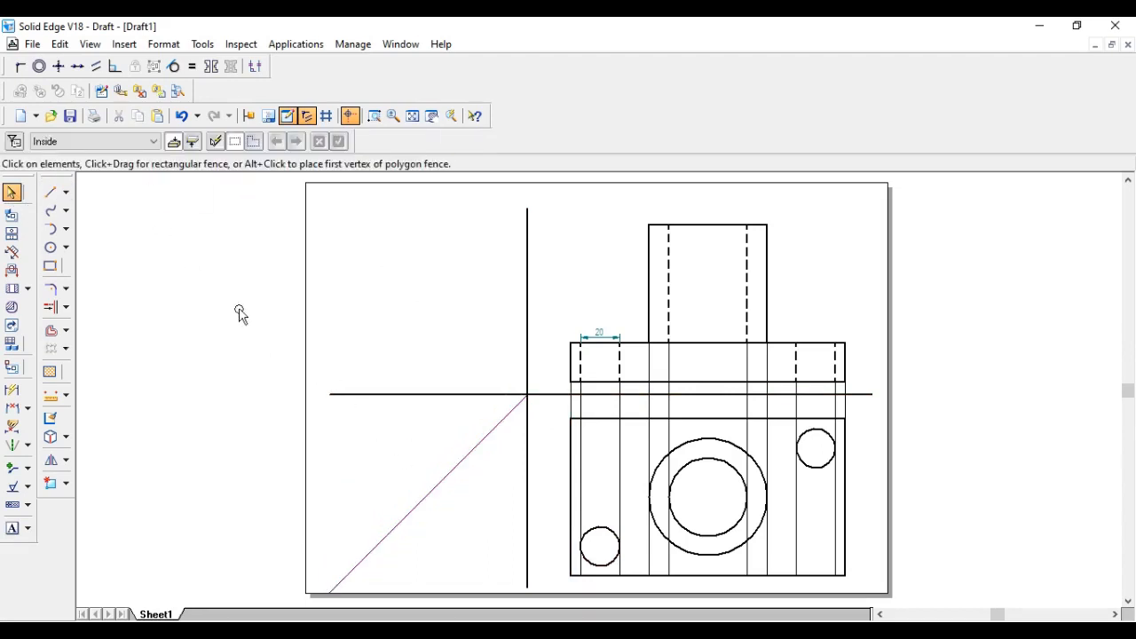
With a 0.13 mm line width, project the top view's upper-left corner horizontally to the 45-degree line and vertically up past the front view's height
click(51, 192)
click(156, 141)
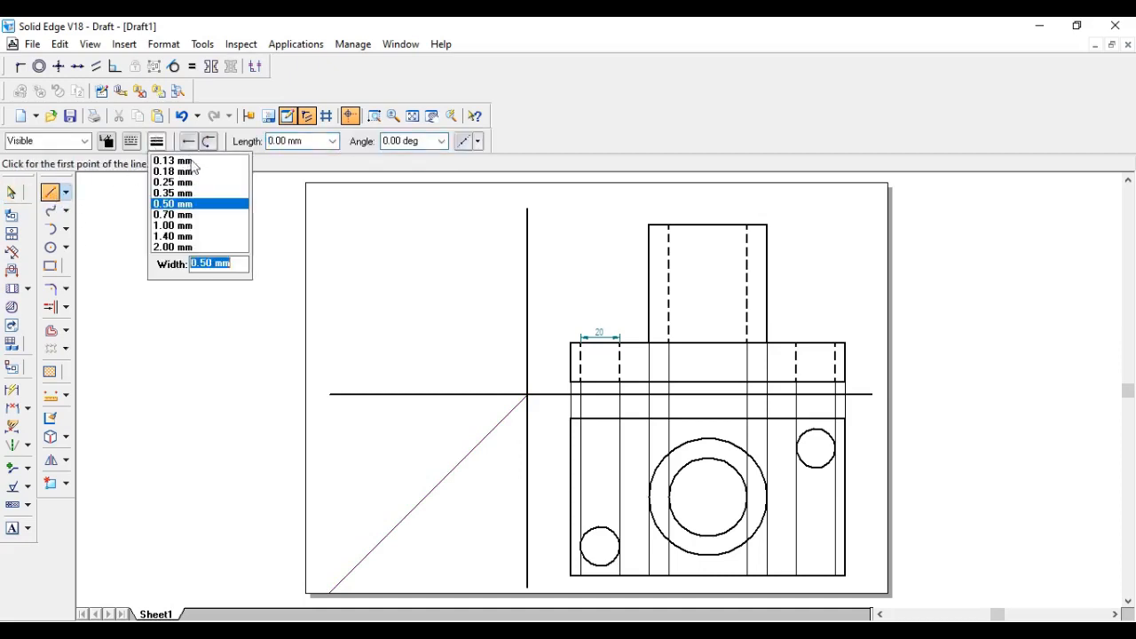
click(174, 160)
click(571, 575)
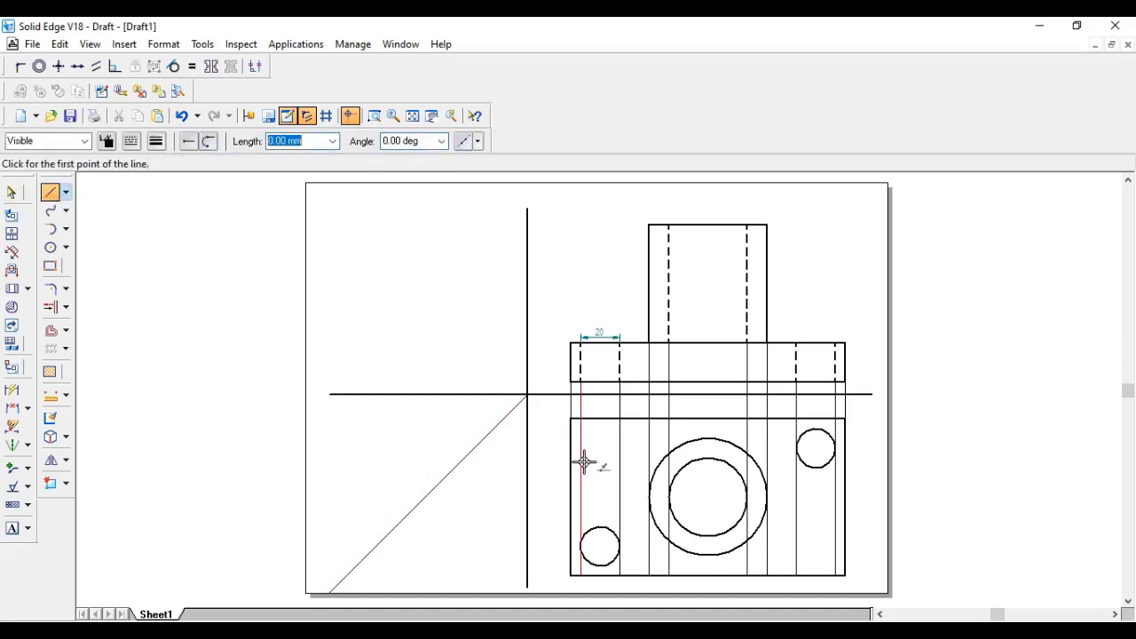
click(573, 418)
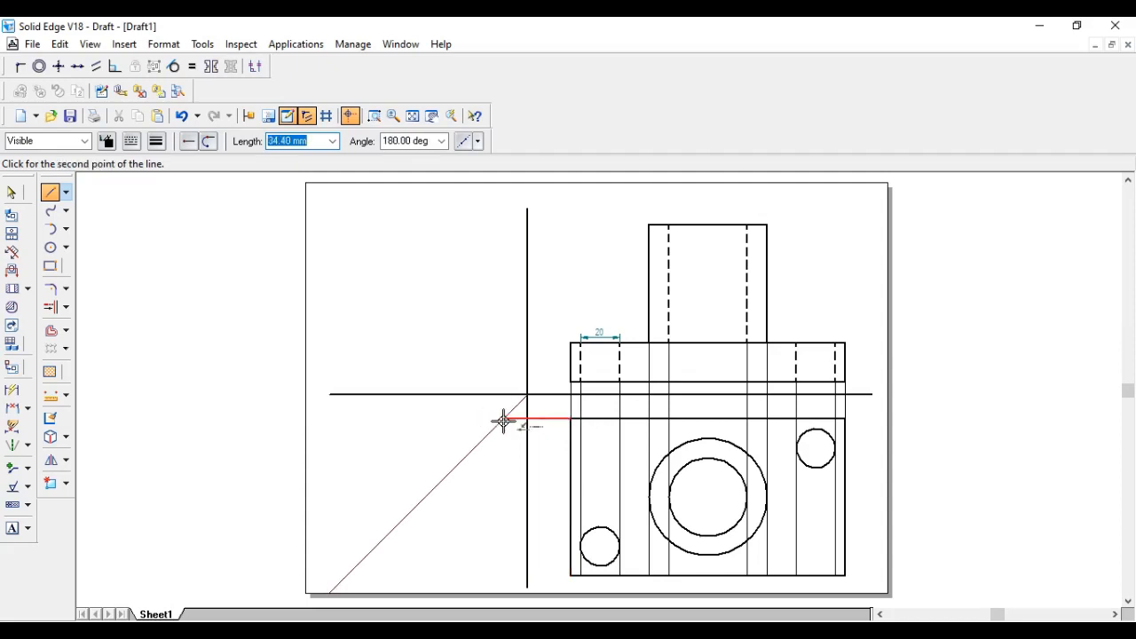
click(504, 419)
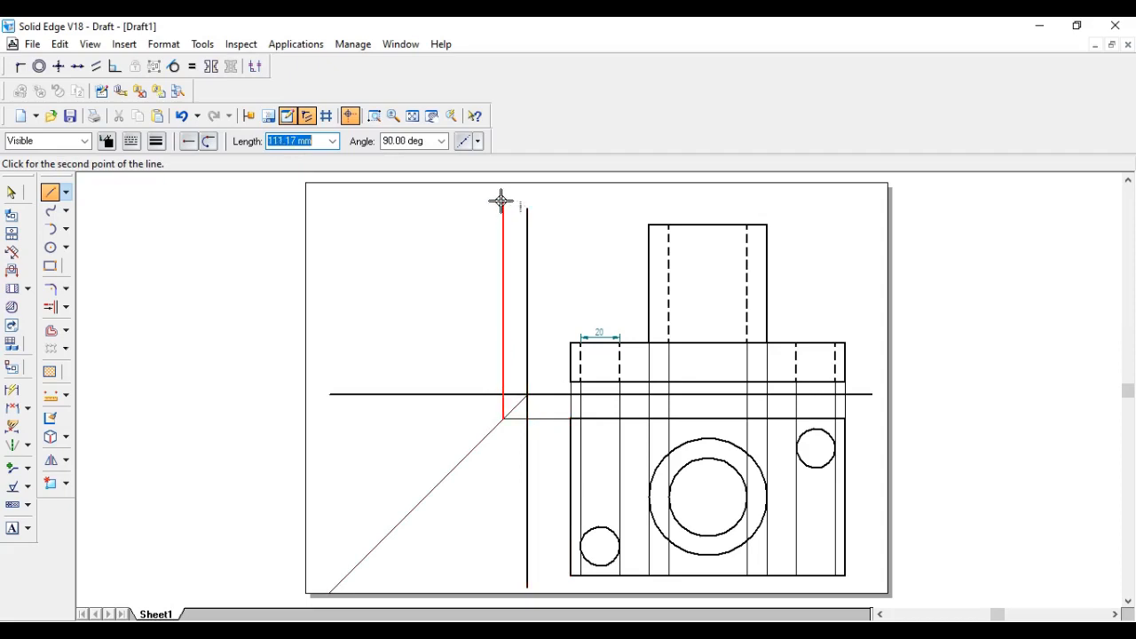
click(519, 199)
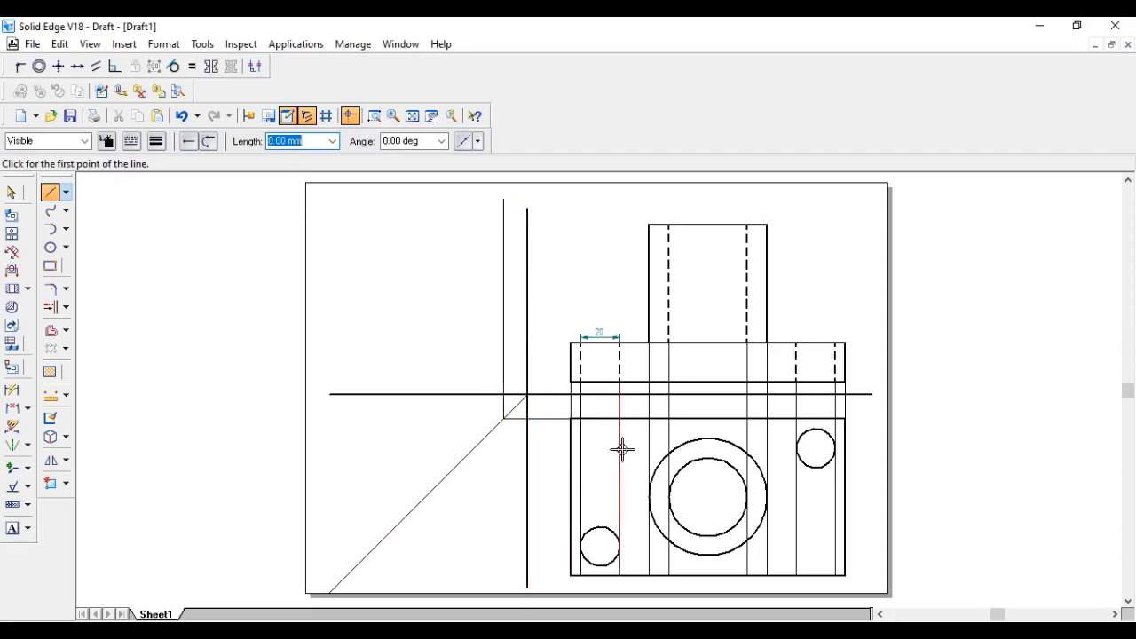
Project the top view's lower-left corner horizontally to the 45-degree line and vertically up into the side view area
click(568, 576)
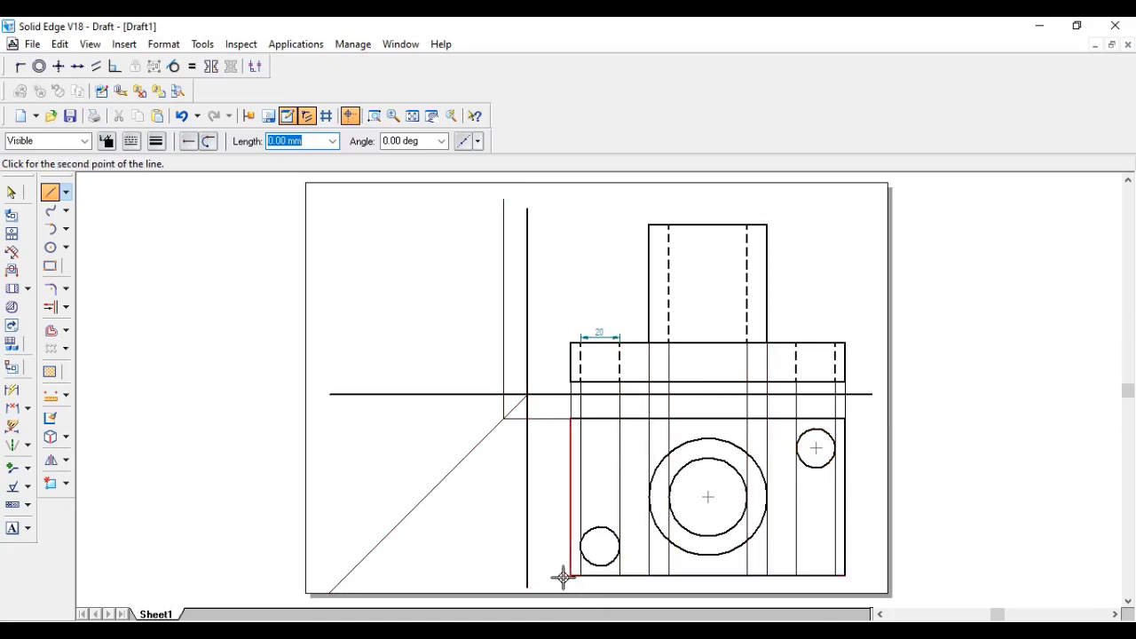
click(344, 576)
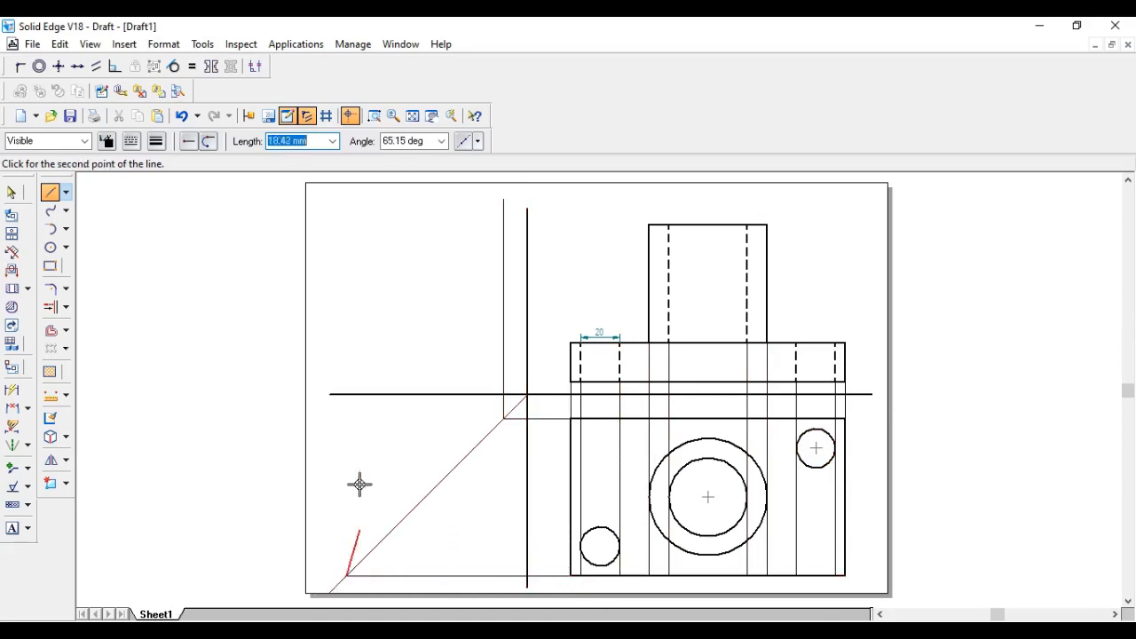
click(347, 197)
right_click(347, 197)
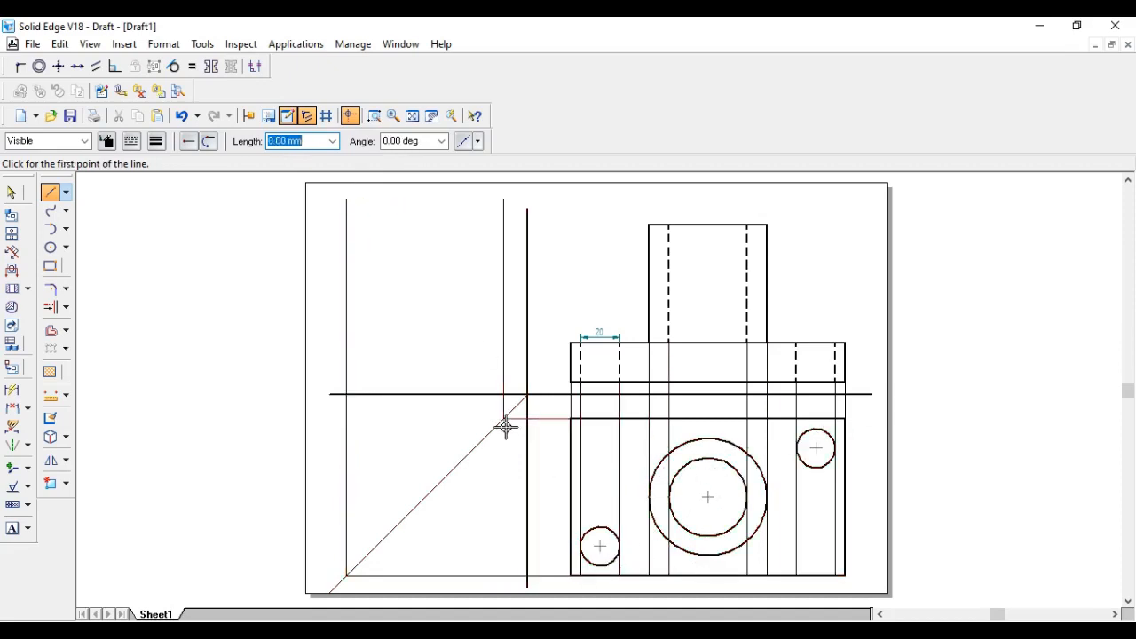
Project the top view's outer circle from its uppermost and lowermost points to the 45-degree line and vertically up into the side view area
click(709, 436)
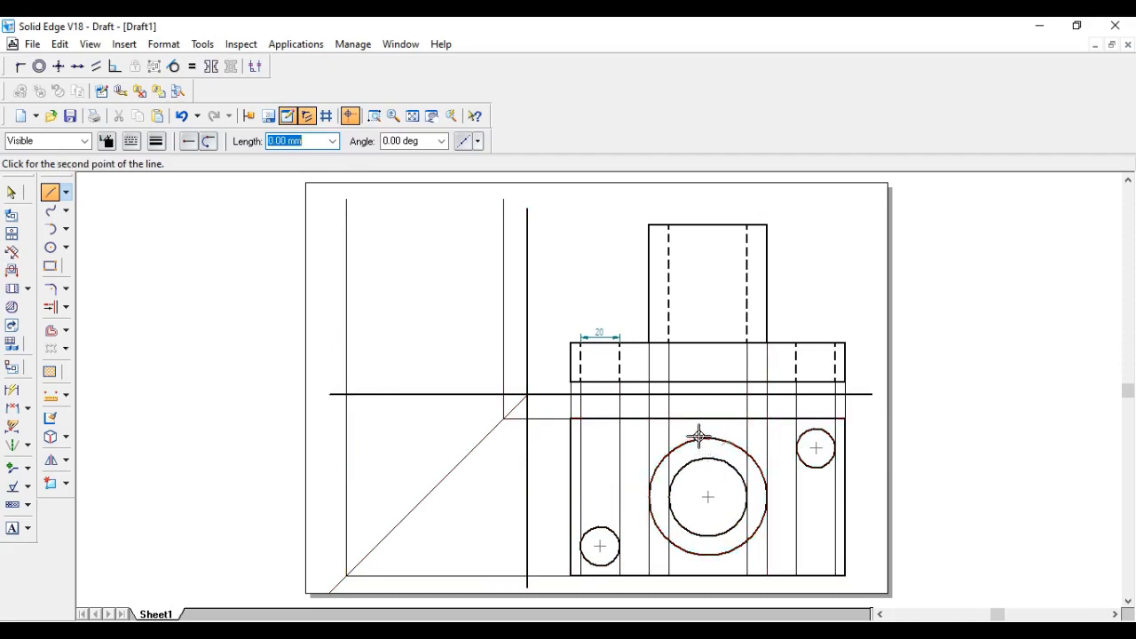
click(481, 439)
click(484, 200)
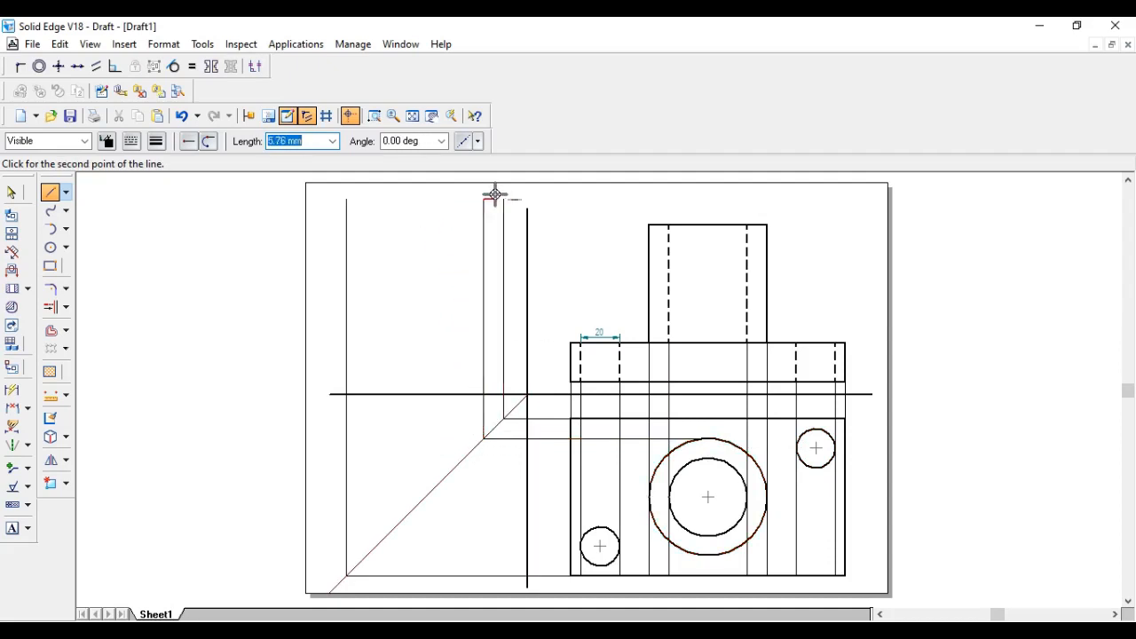
key(Escape)
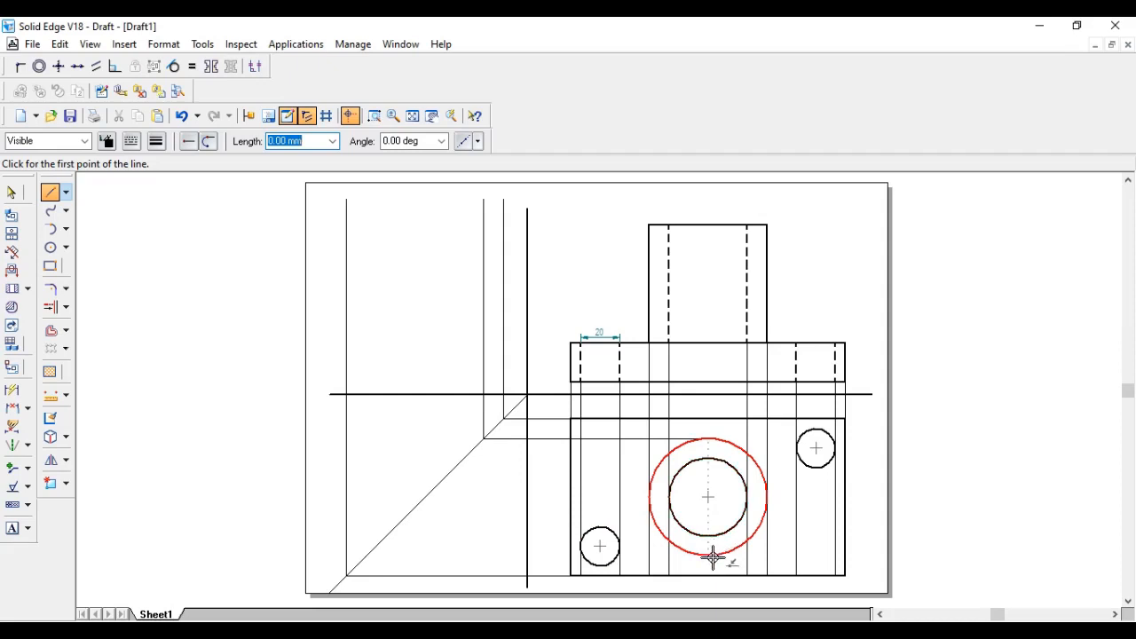
click(707, 556)
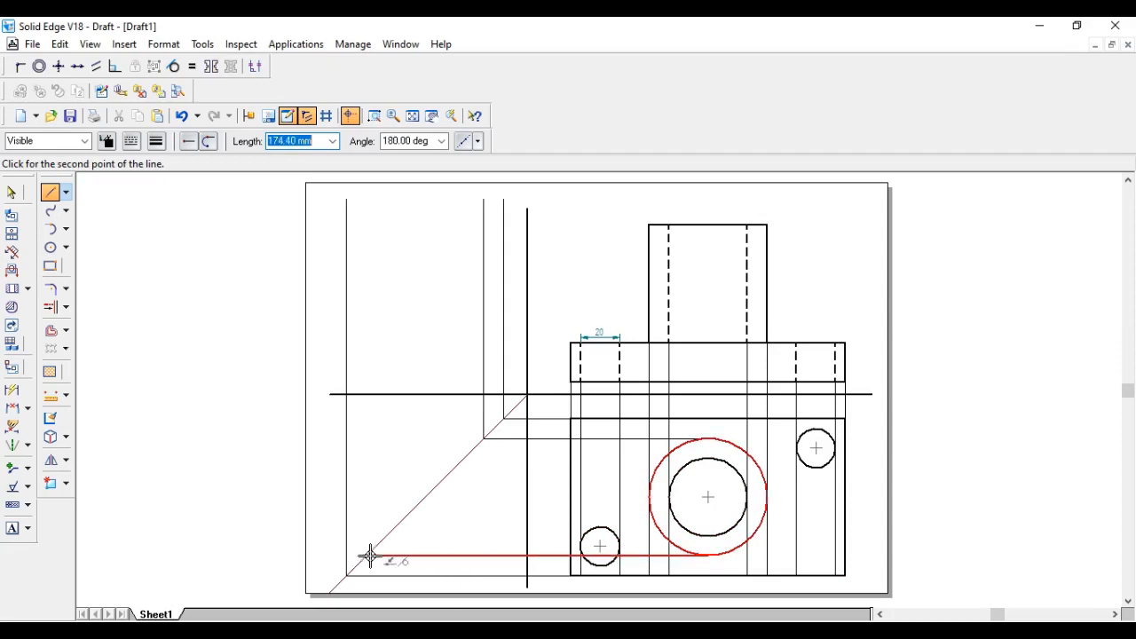
click(370, 557)
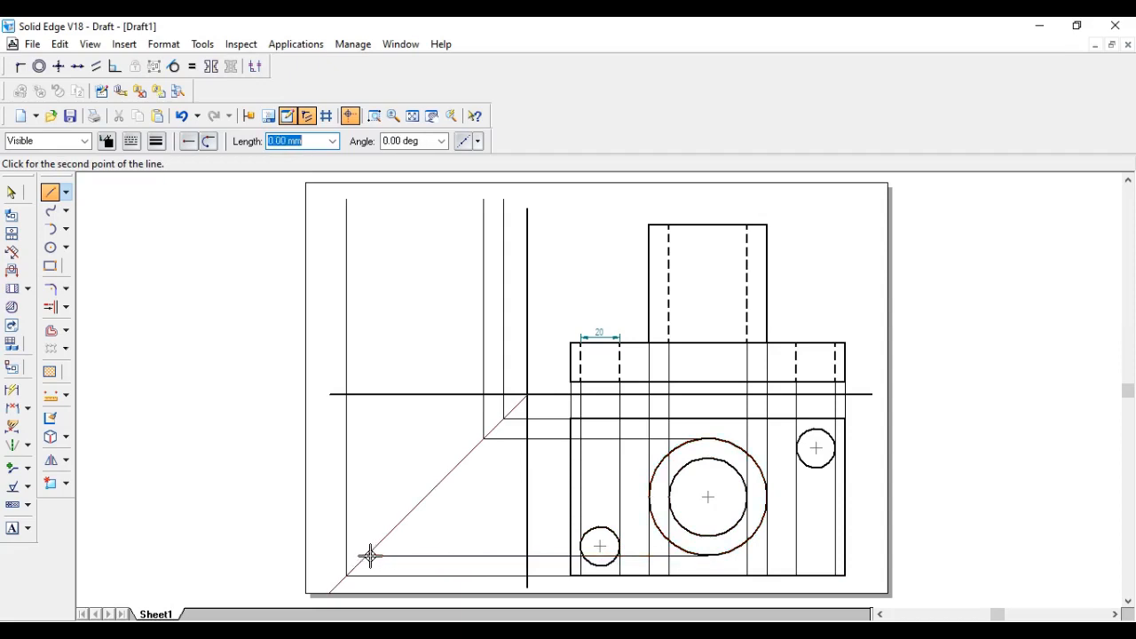
click(373, 199)
right_click(418, 198)
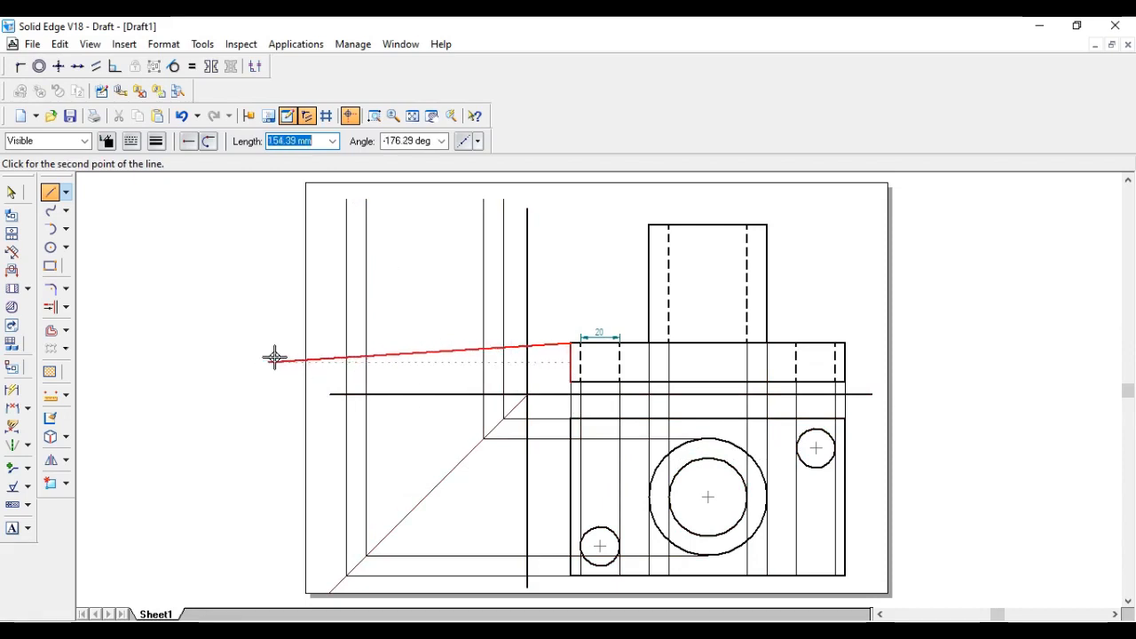
Draw horizontal projection lines from the front view base's upper-left and lower-left corners across the side view area
click(329, 342)
right_click(330, 330)
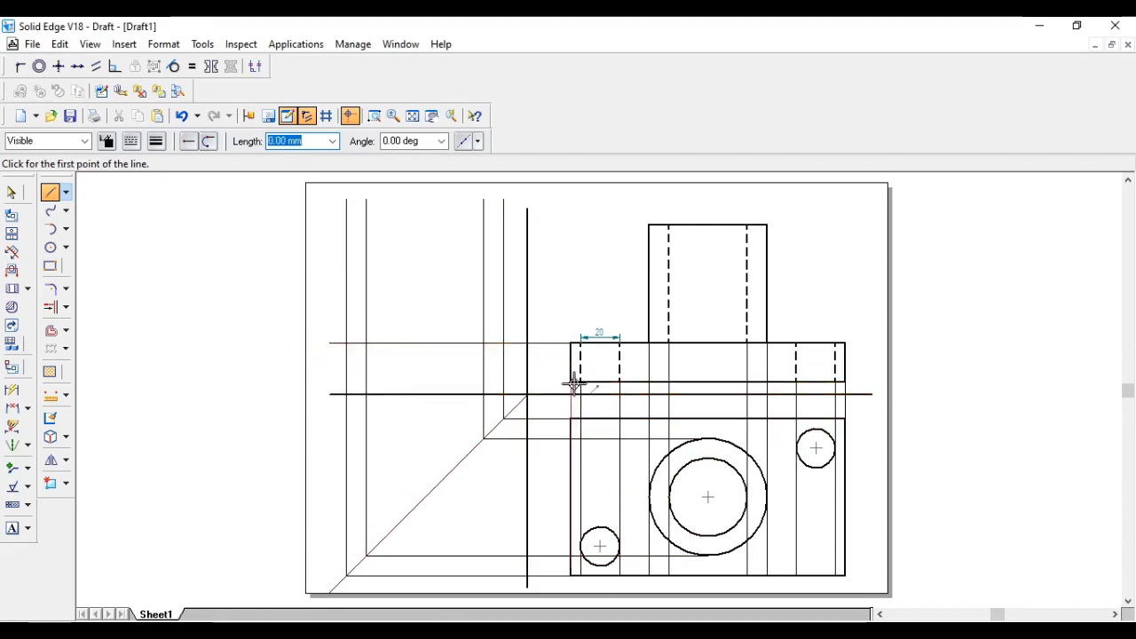
click(573, 382)
right_click(600, 376)
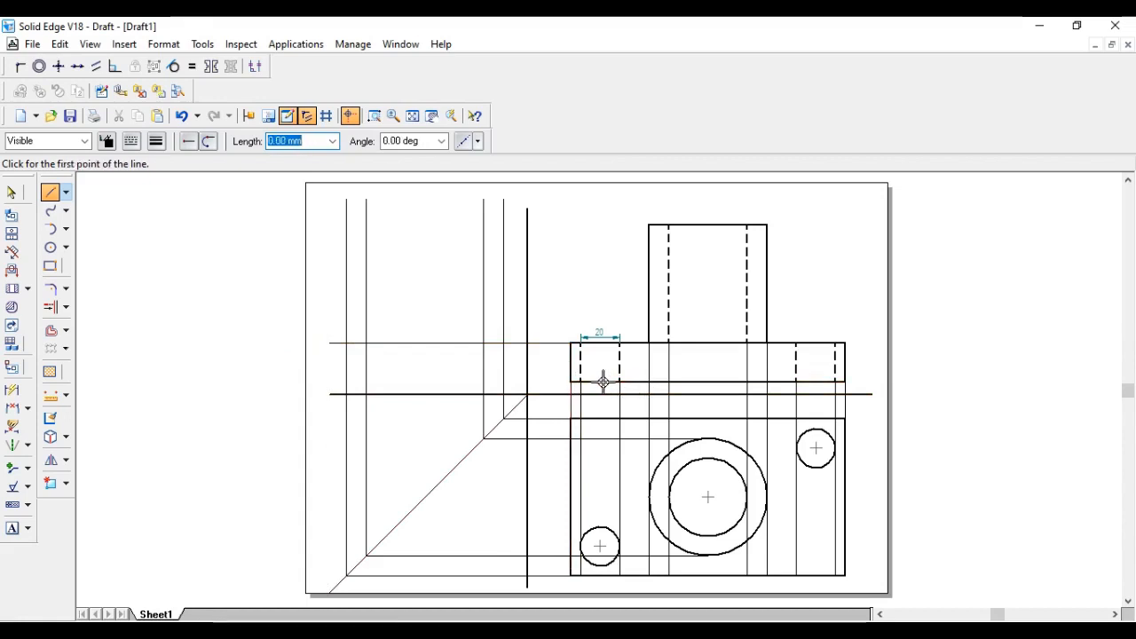
click(573, 382)
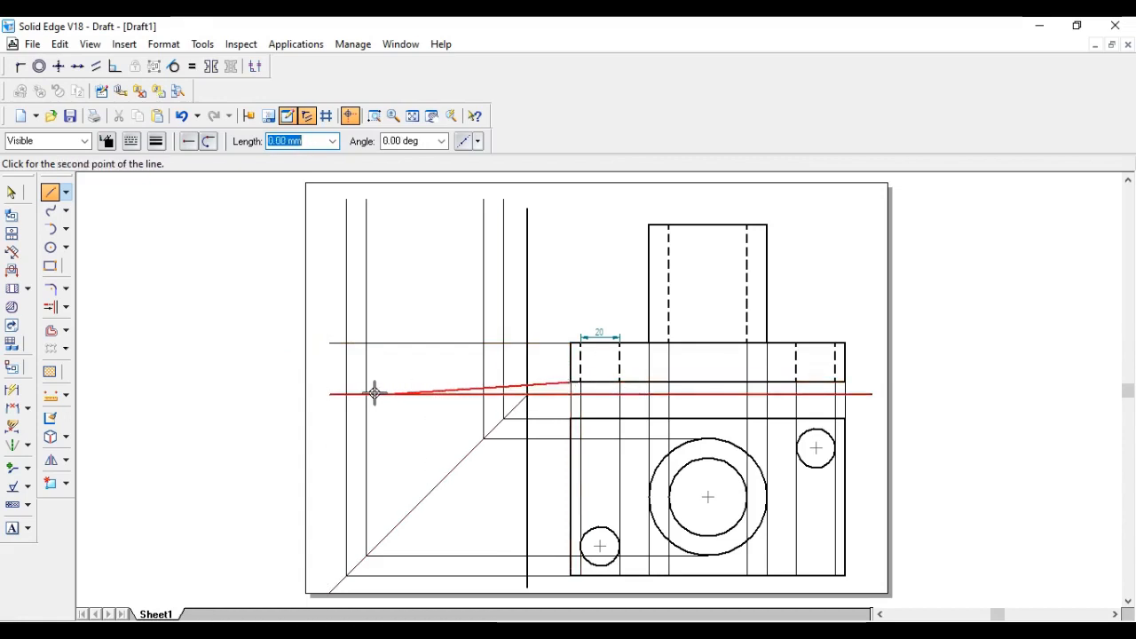
click(319, 382)
right_click(417, 353)
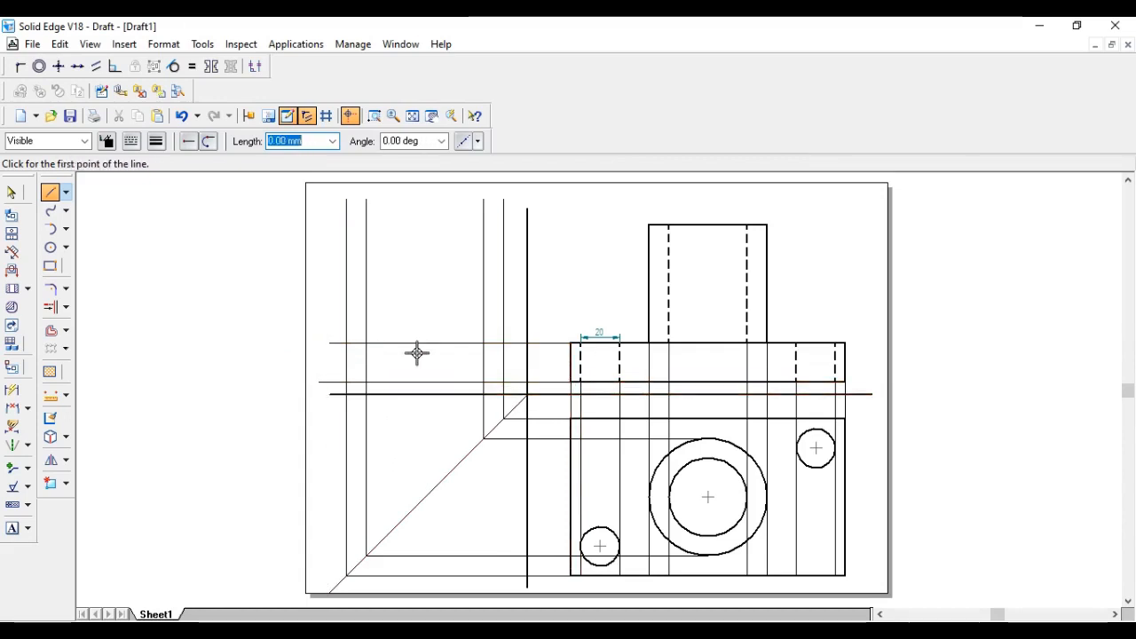
Project the front view cylinder's top edge horizontally across the side view area, and check the Capture7.JPG reference image in Photos
click(648, 224)
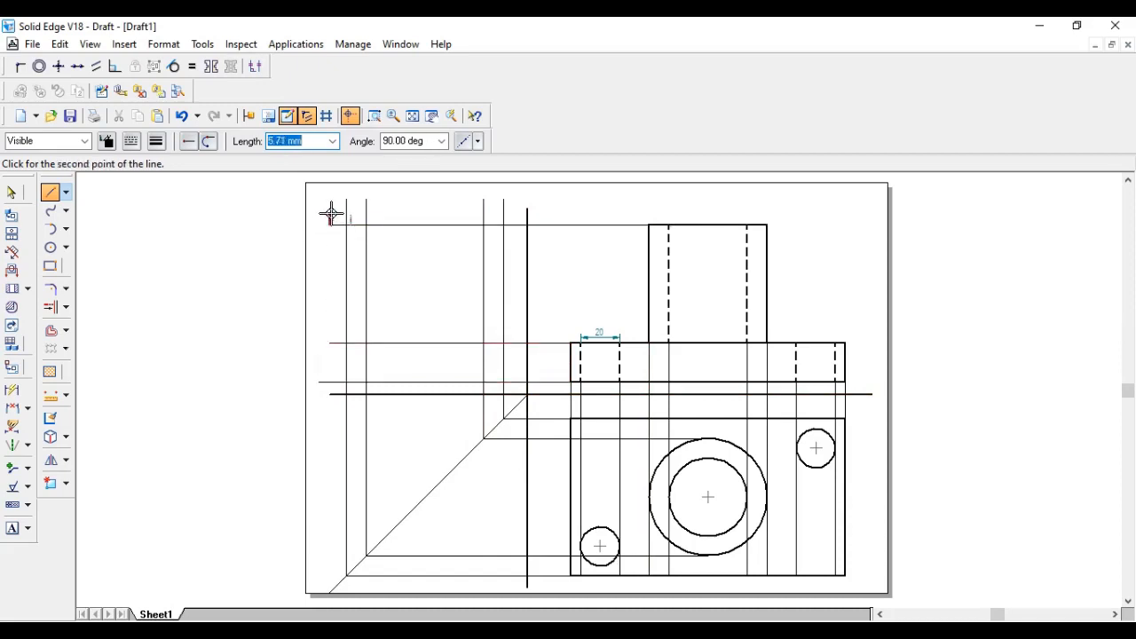
click(330, 224)
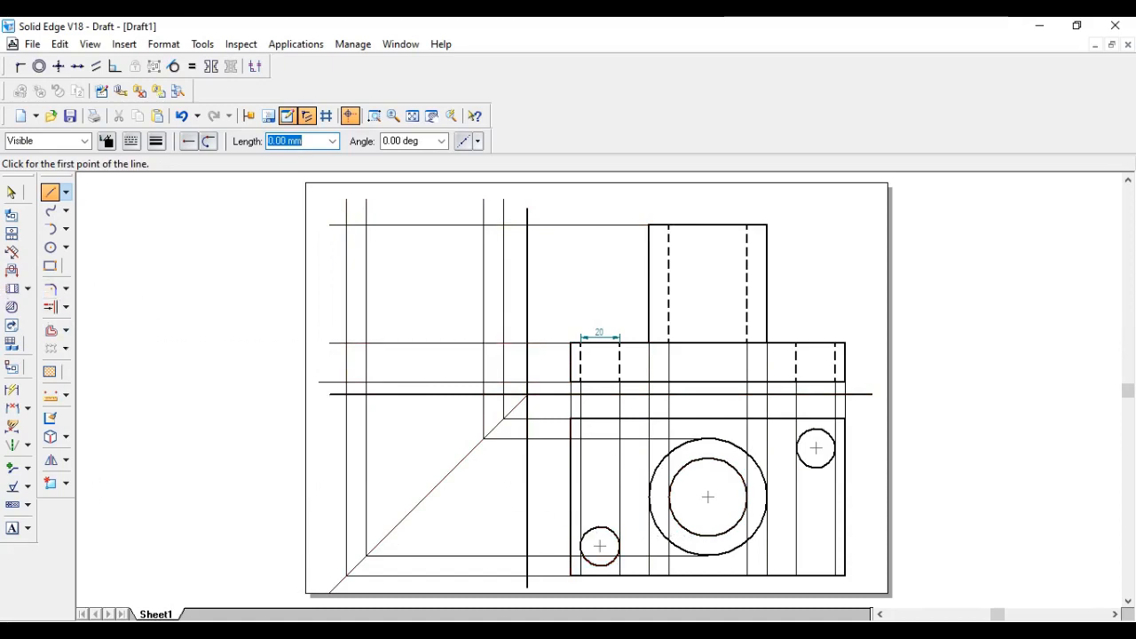
click(657, 631)
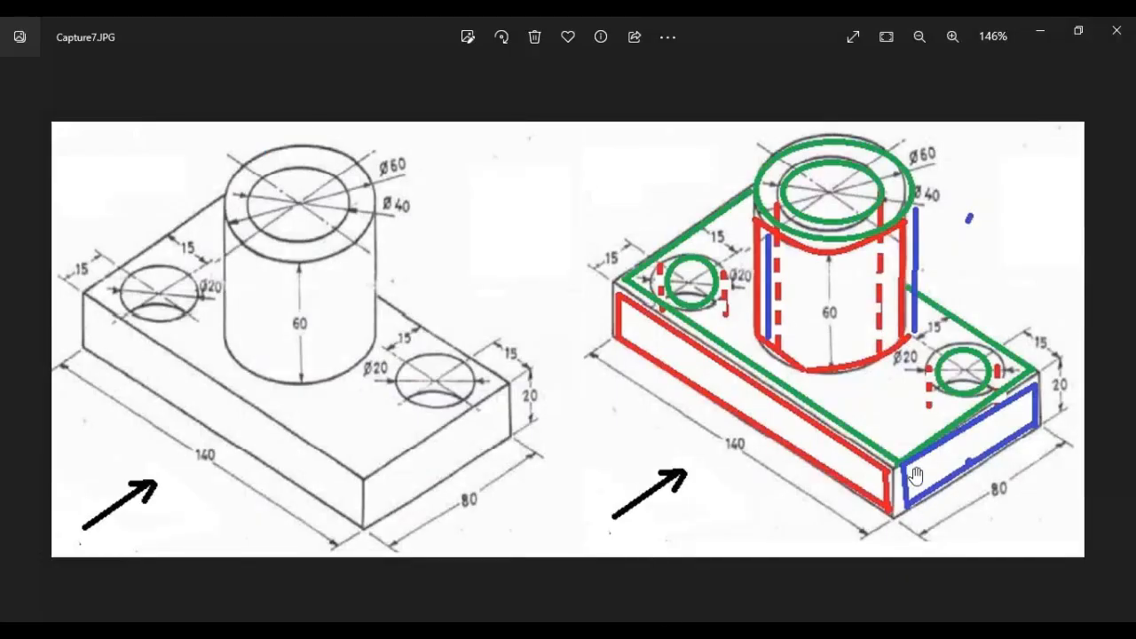
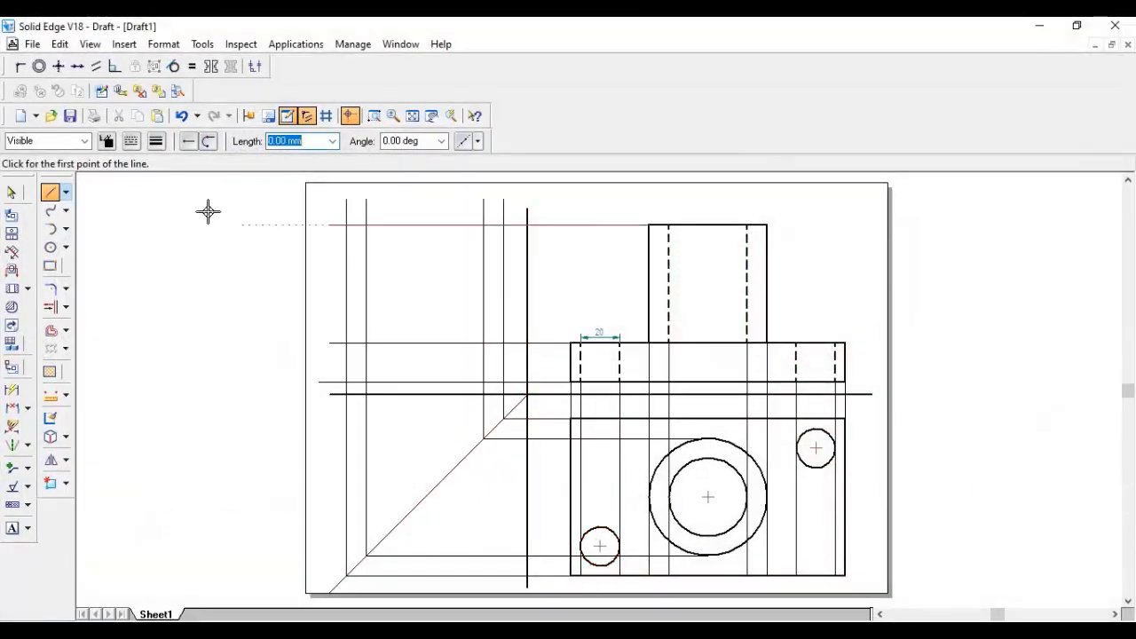
click(44, 194)
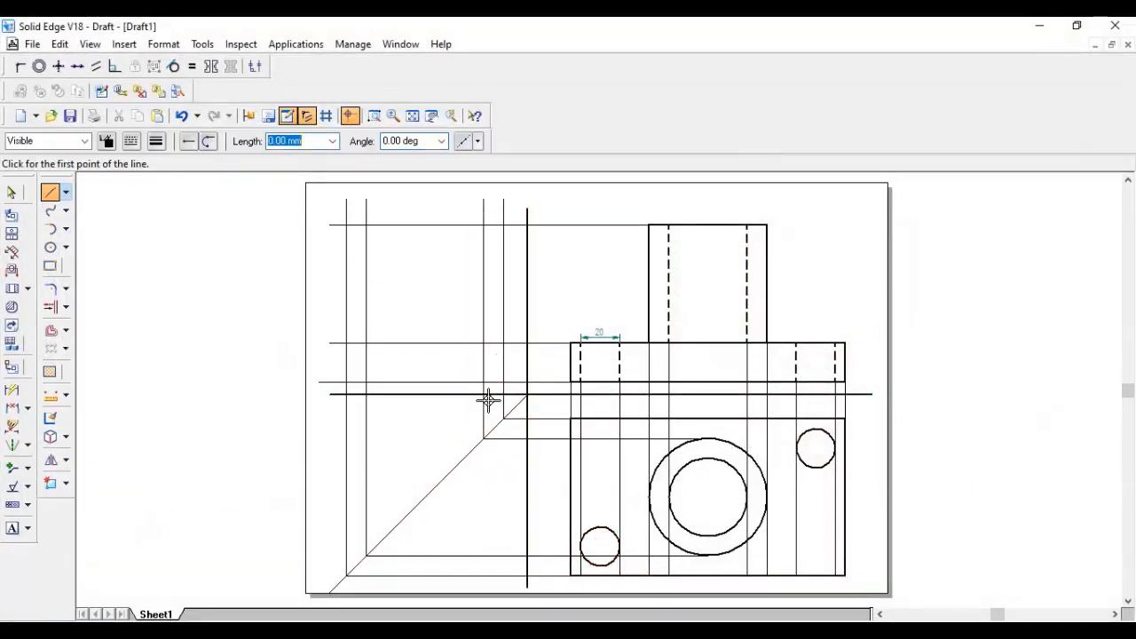
click(503, 342)
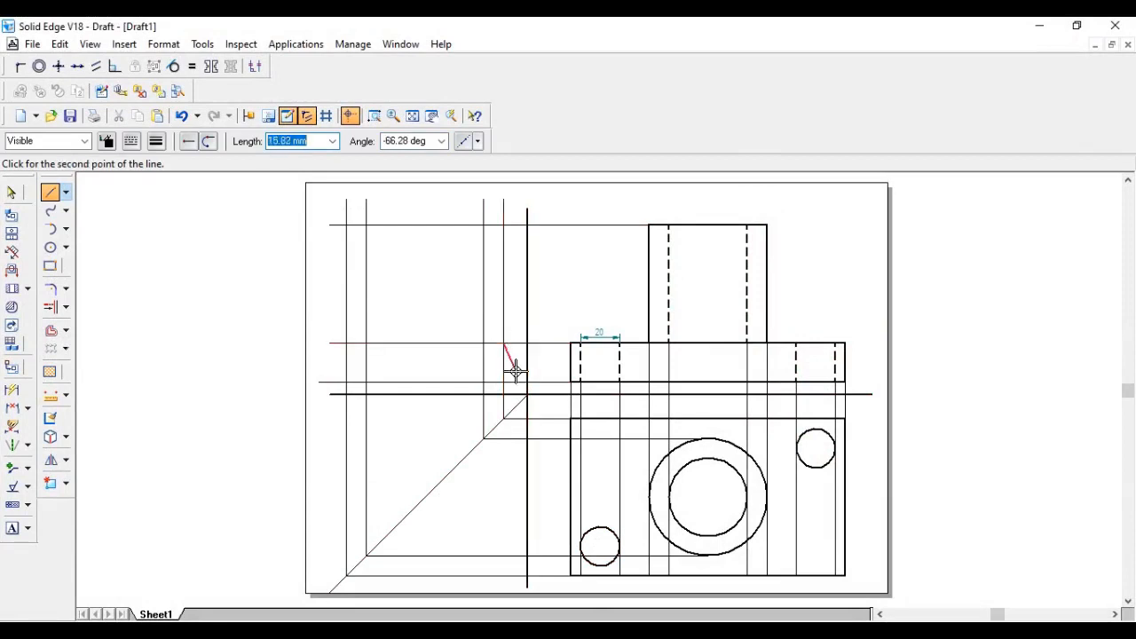
click(381, 343)
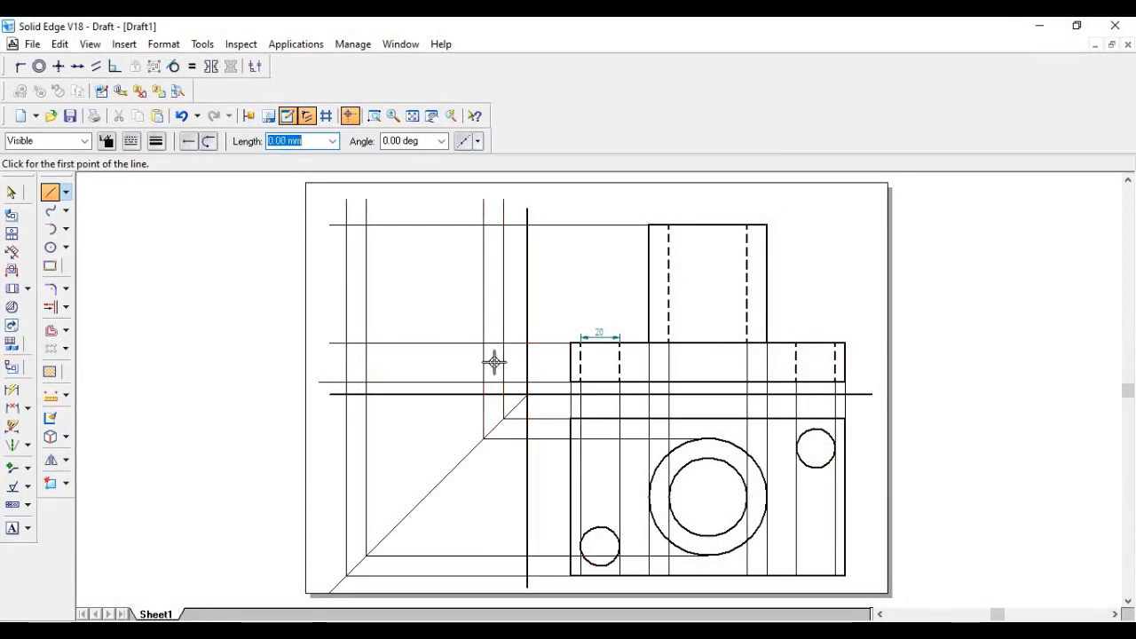
Draw the side view's base as a closed 80 by 20 mm rectangle of lines on the projection line intersections
click(346, 342)
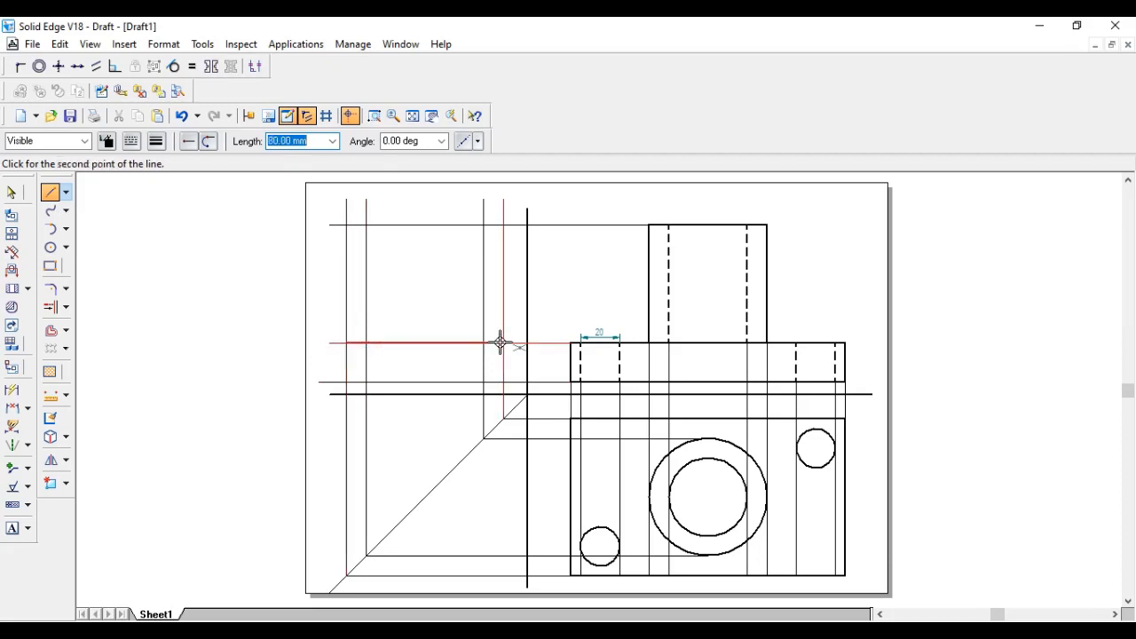
text(80)
key(Tab)
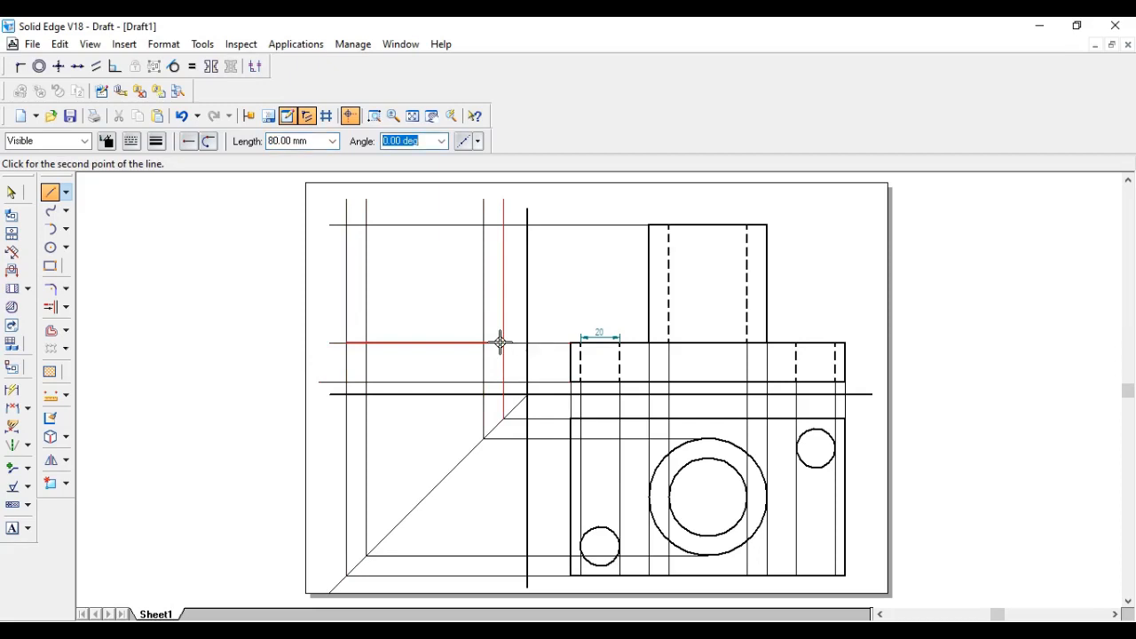
click(499, 343)
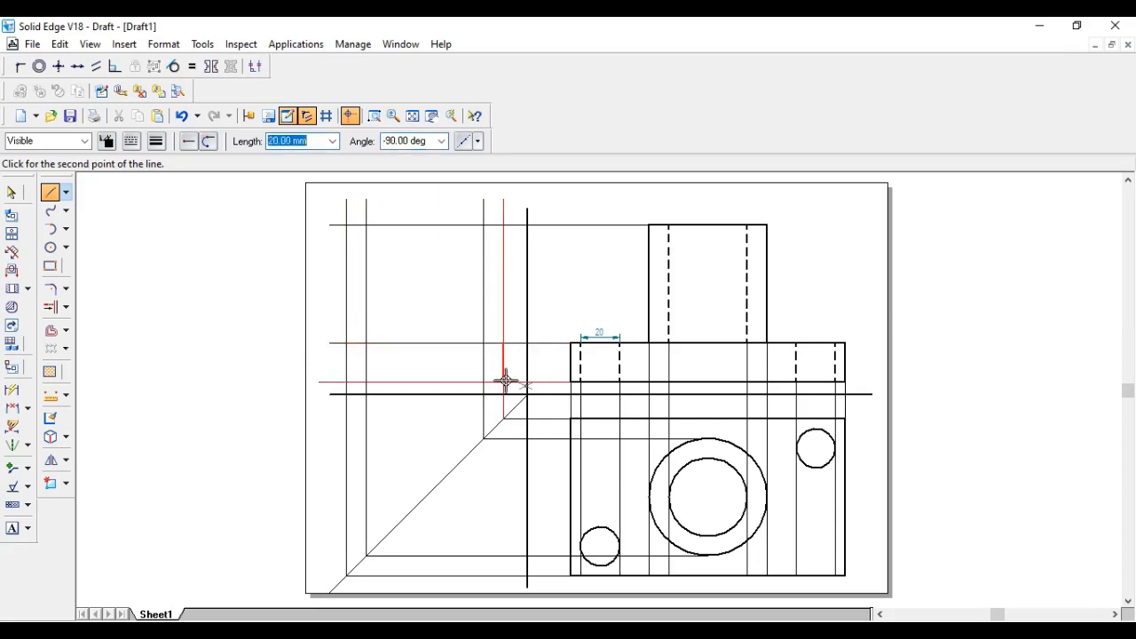
text(20)
key(Tab)
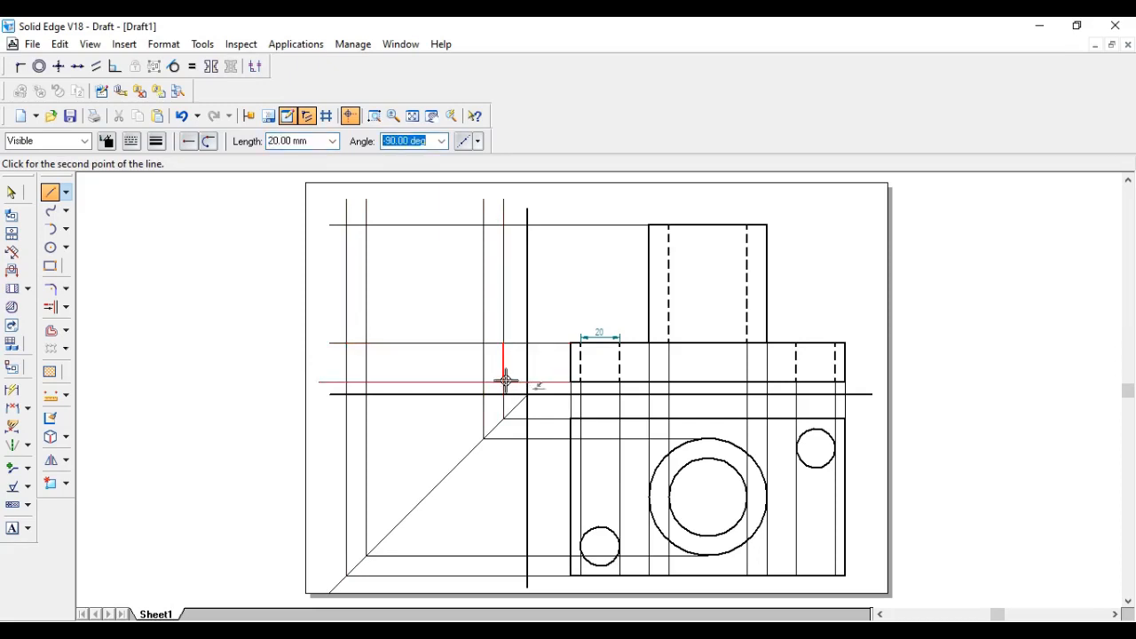
click(505, 380)
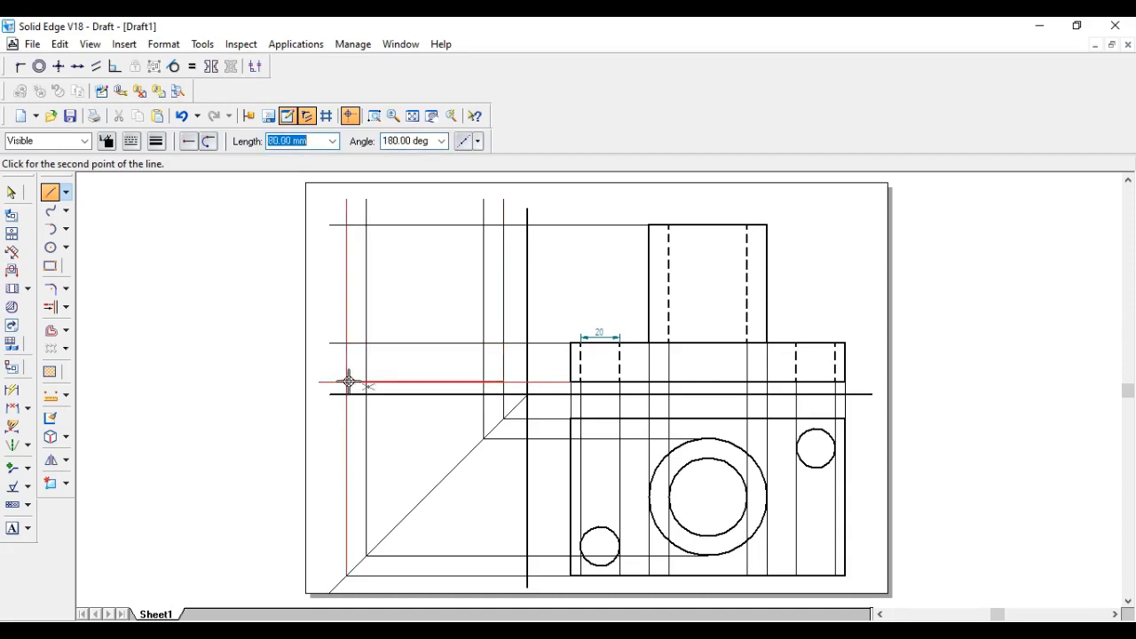
click(346, 382)
click(347, 341)
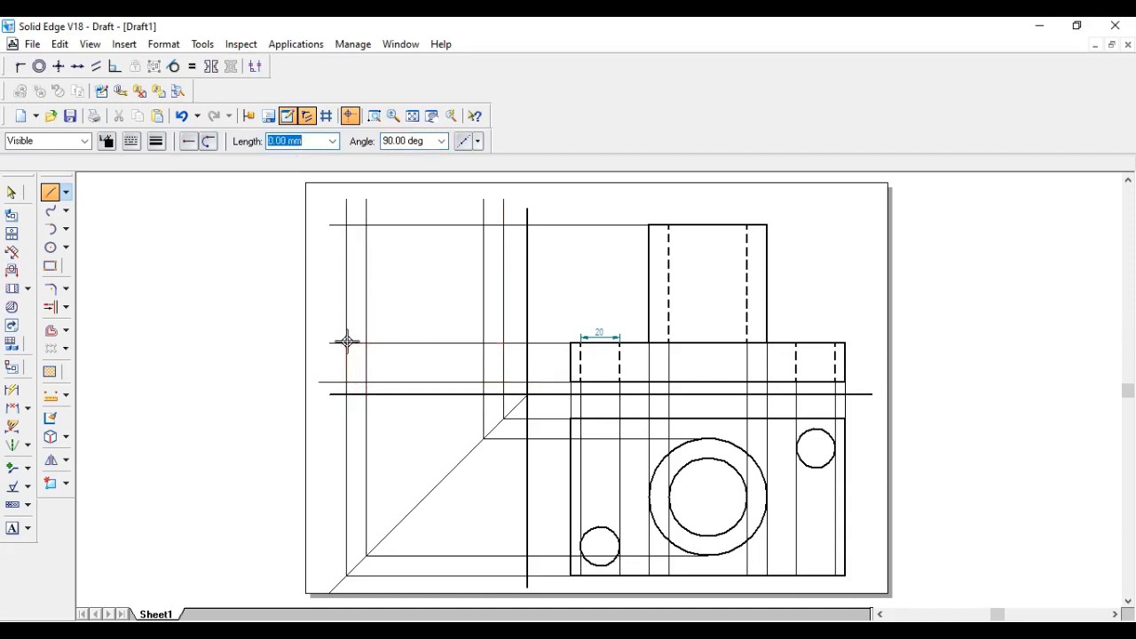
Set the line width of the side view base's four outline lines to 0.50 mm
click(11, 192)
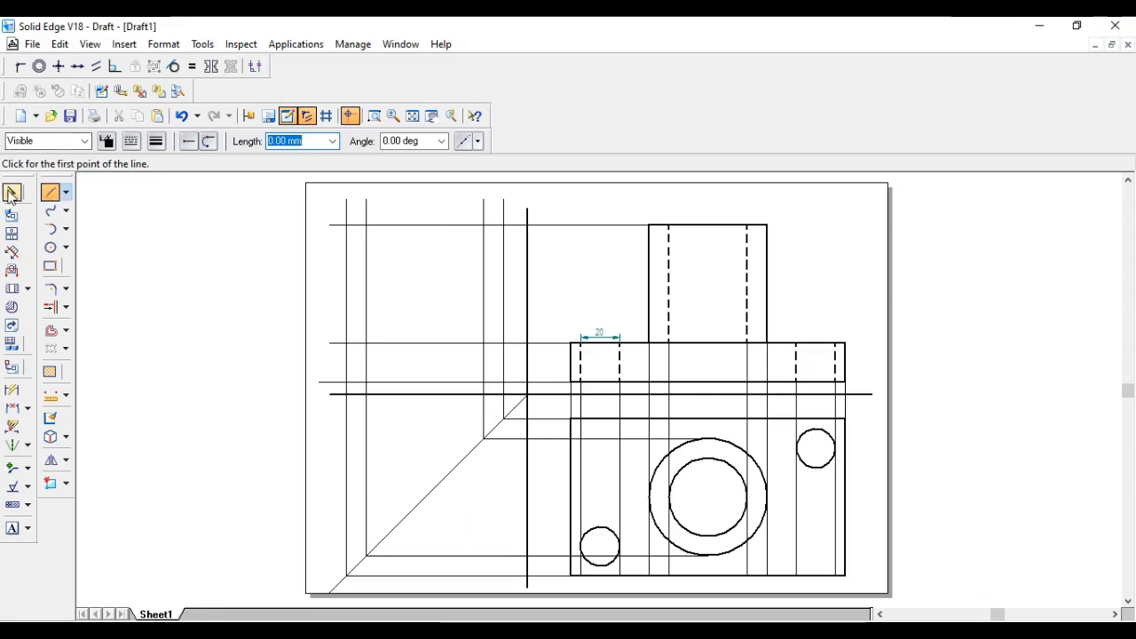
click(347, 368)
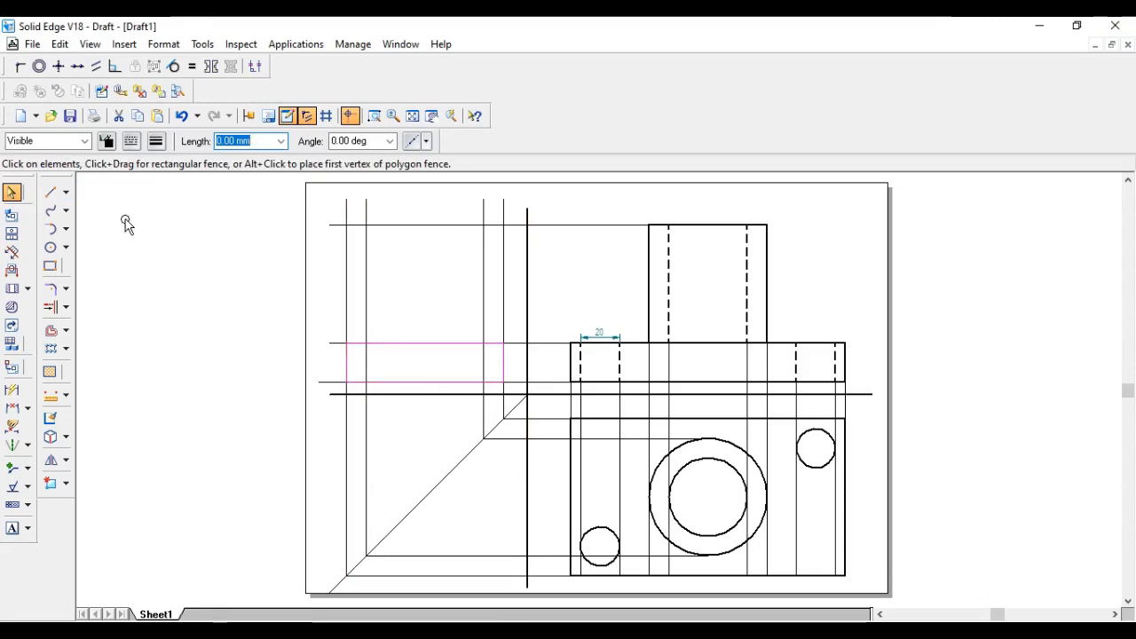
click(157, 141)
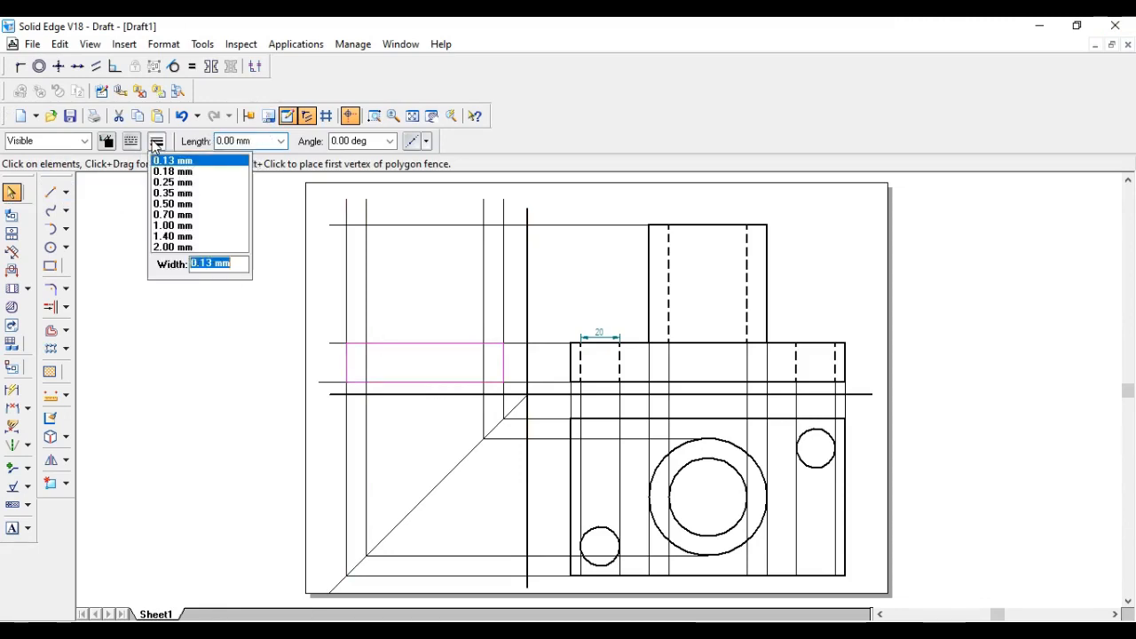
click(177, 207)
Draw the side view cylinder's outline above the base as 0.50 mm lines, 60 mm high, between the outer-circle projection lines
click(50, 192)
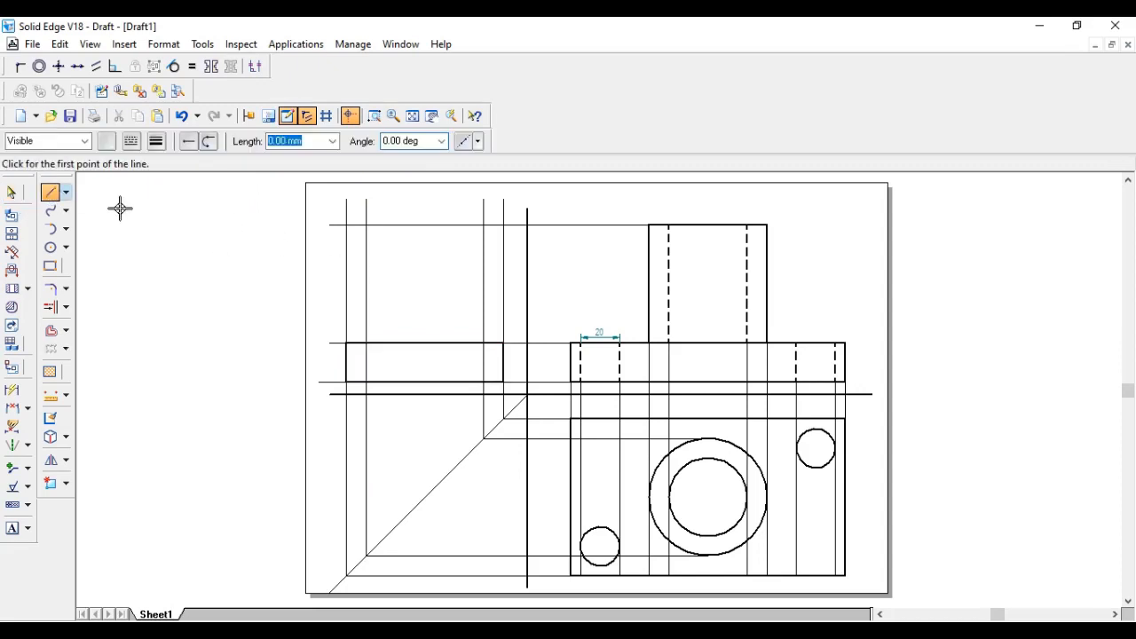
click(156, 142)
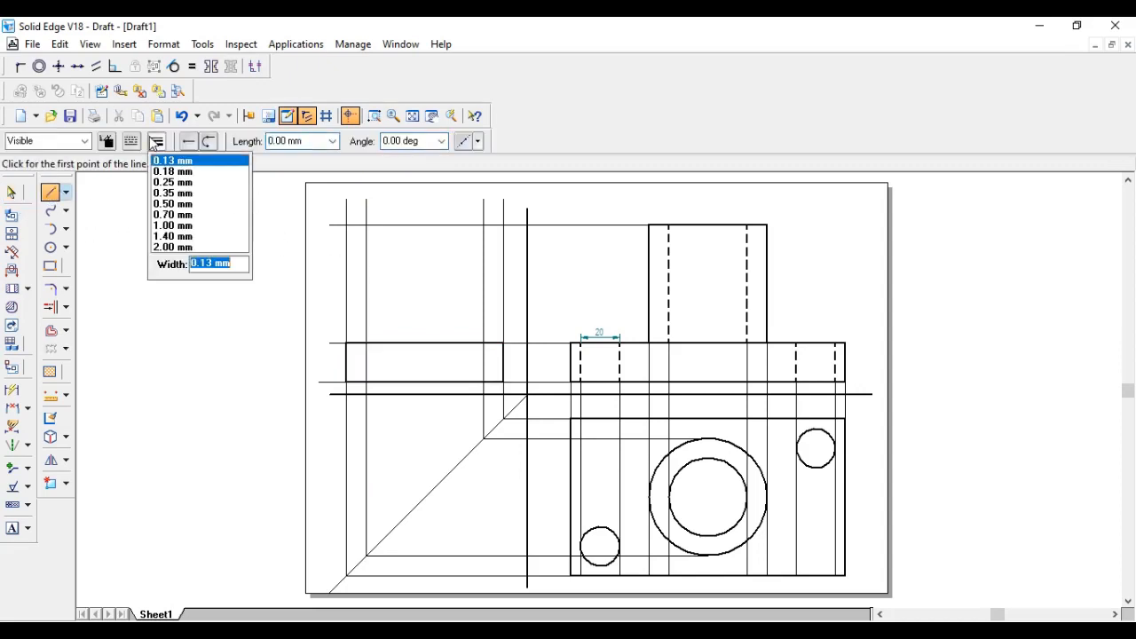
click(178, 204)
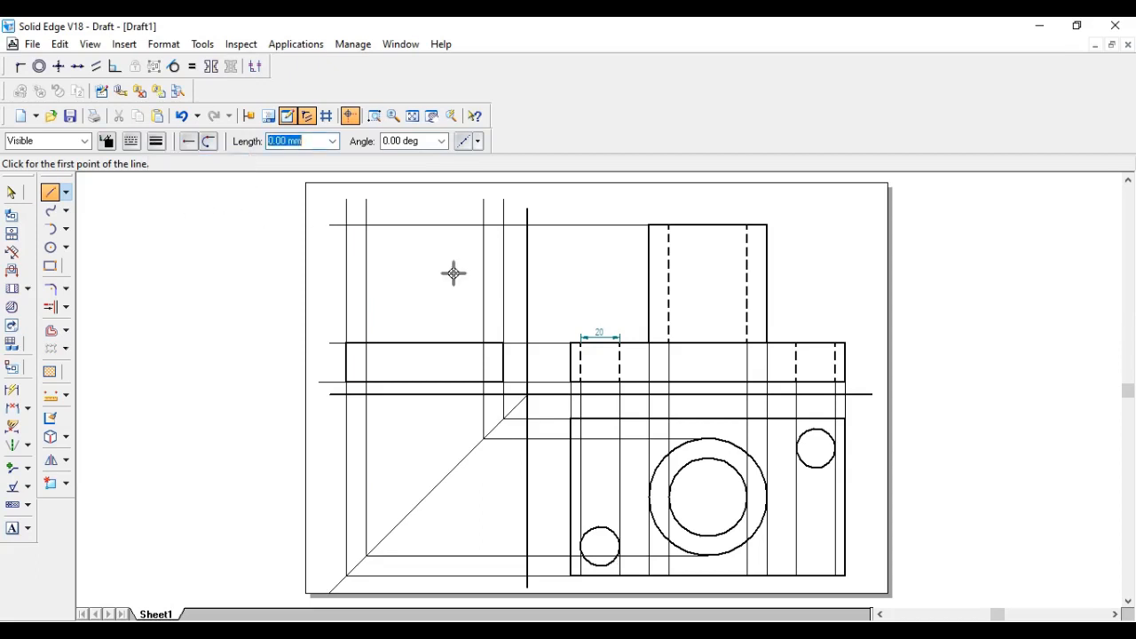
click(483, 343)
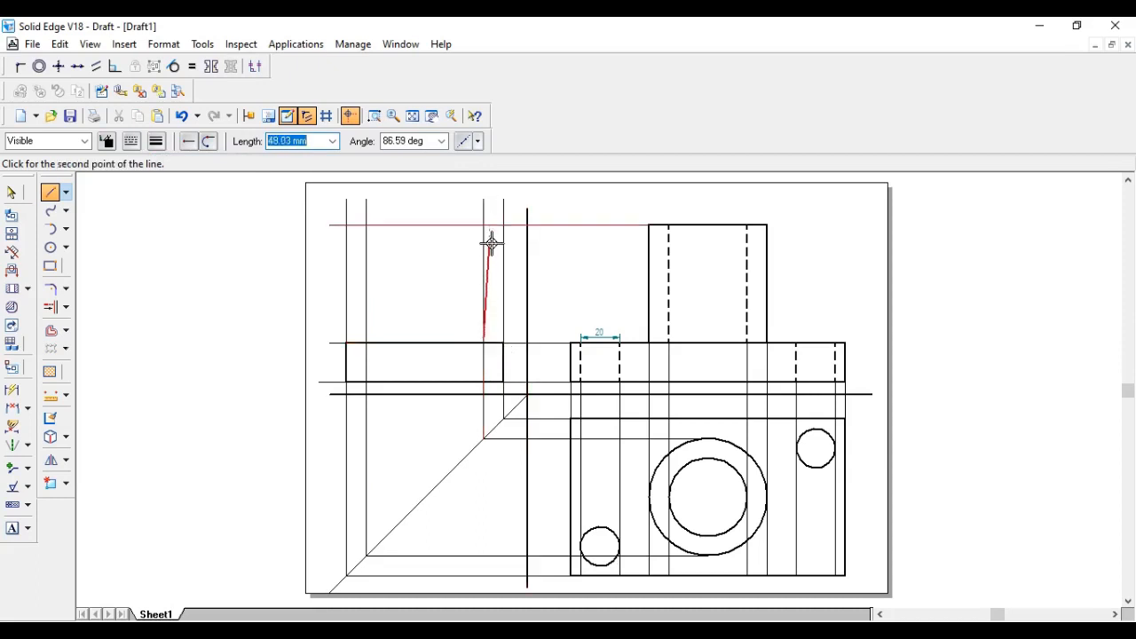
right_click(490, 244)
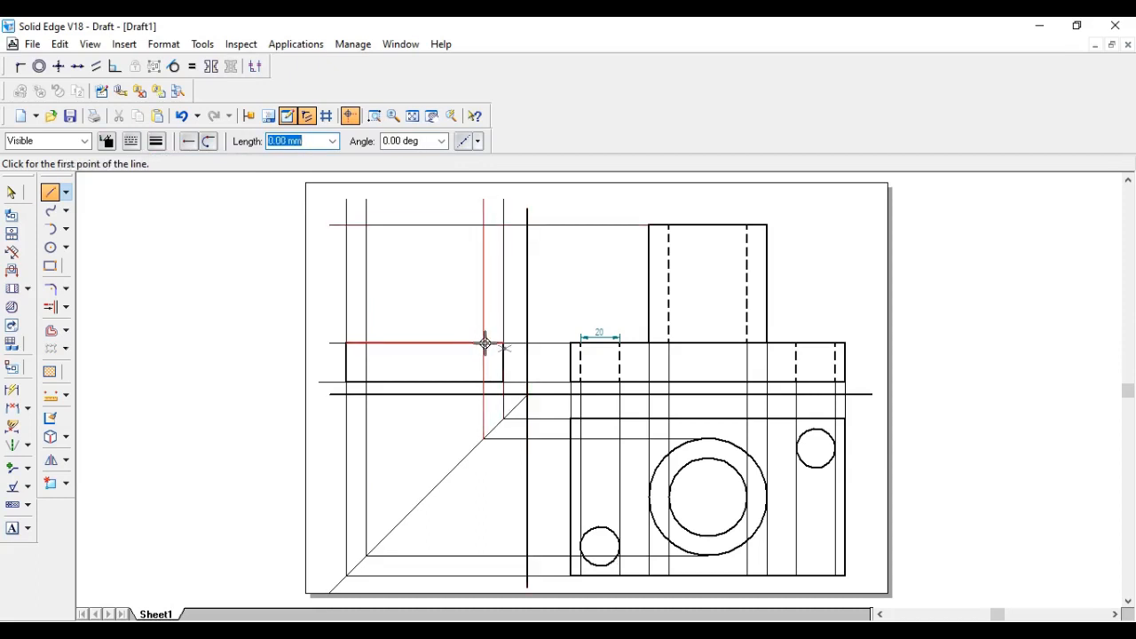
click(484, 343)
click(483, 225)
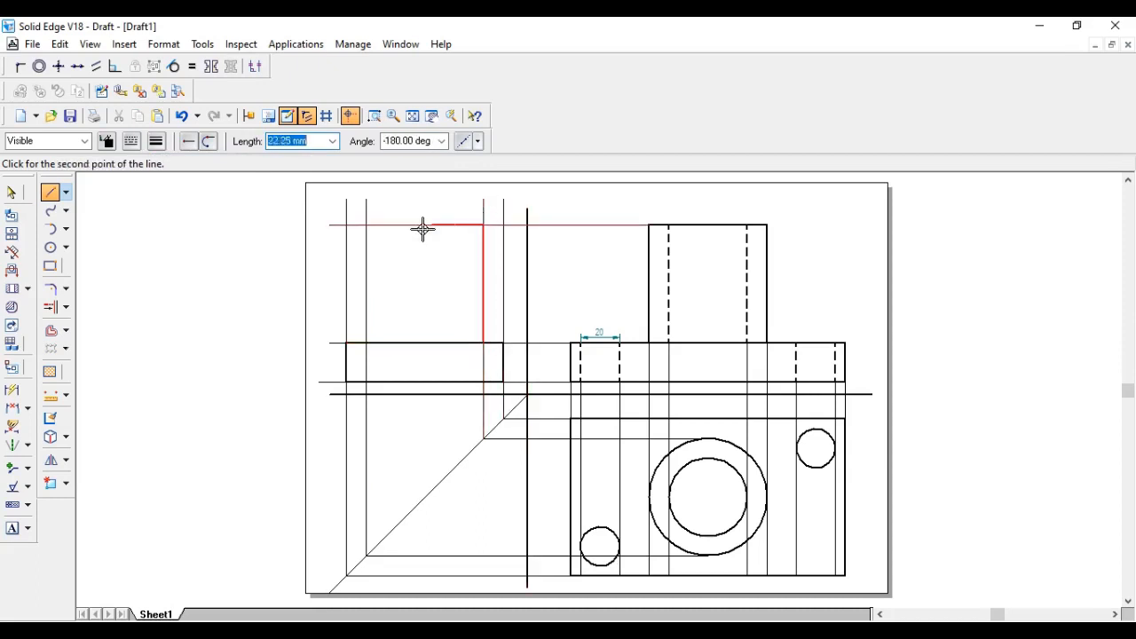
click(367, 225)
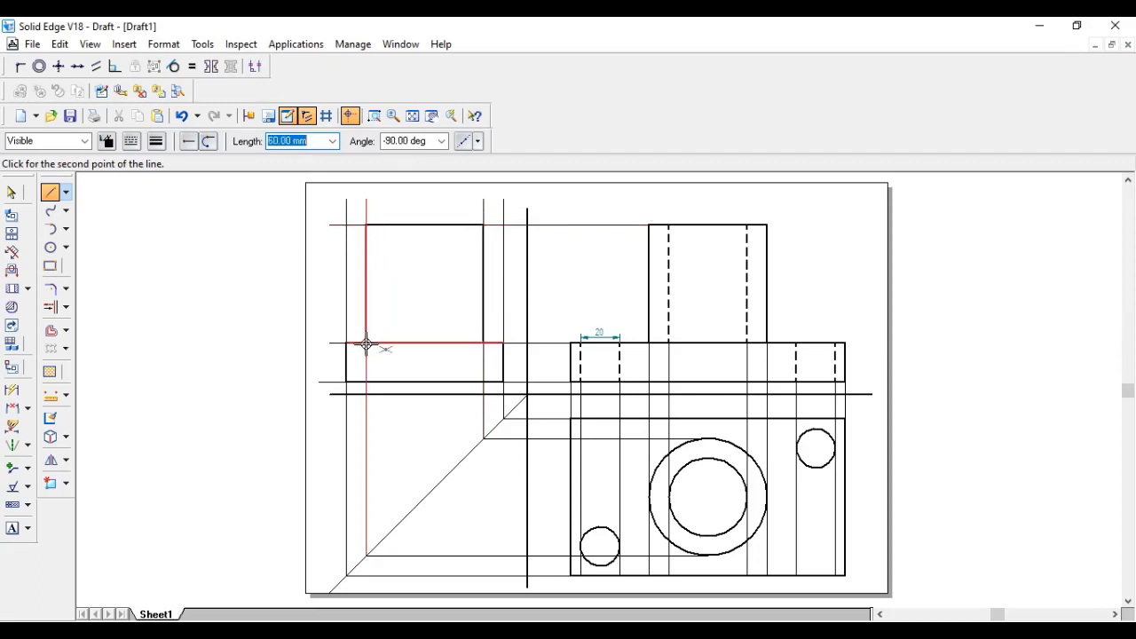
click(367, 344)
right_click(417, 254)
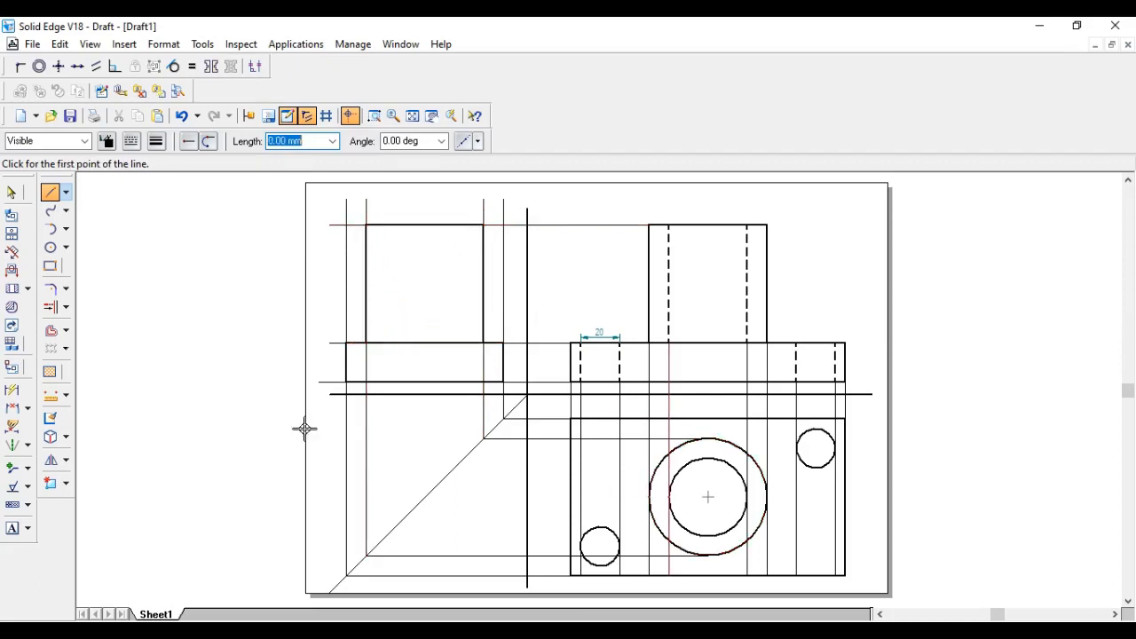
Project the top view's inner circle from its uppermost and lowermost points to the 45-degree line and up through the side view with 0.13 mm lines
click(51, 197)
click(68, 192)
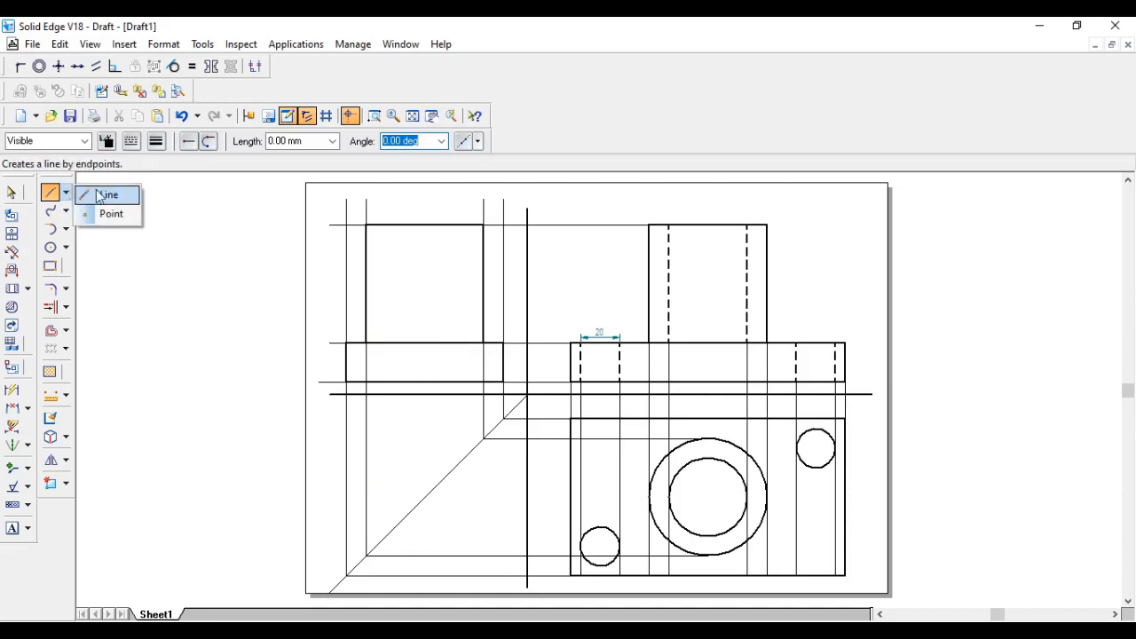
click(100, 195)
click(156, 141)
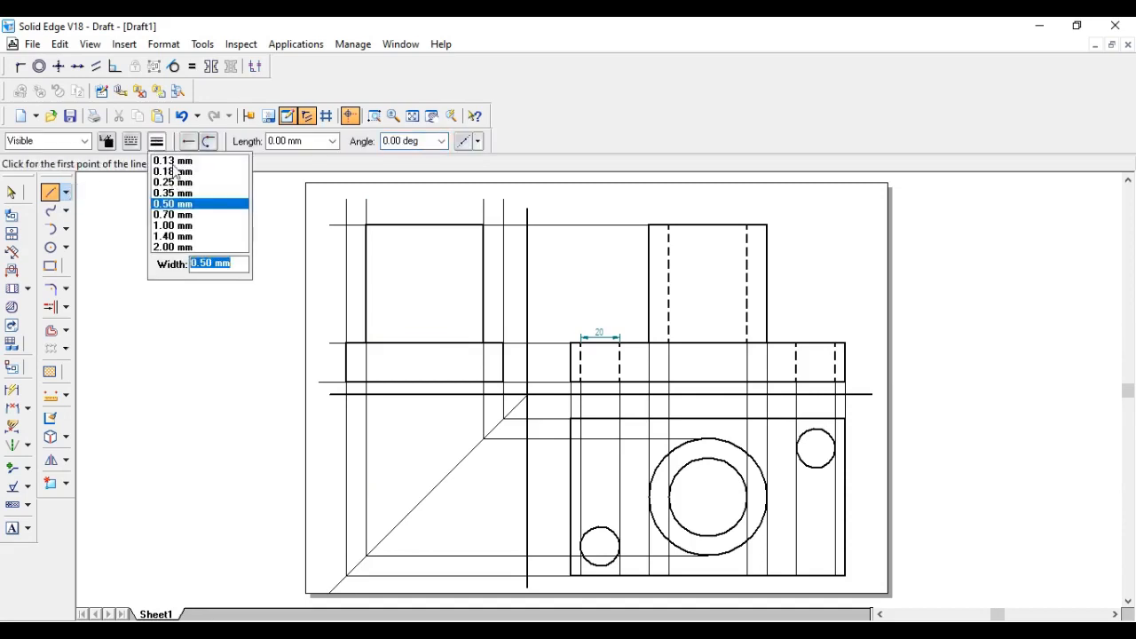
click(174, 171)
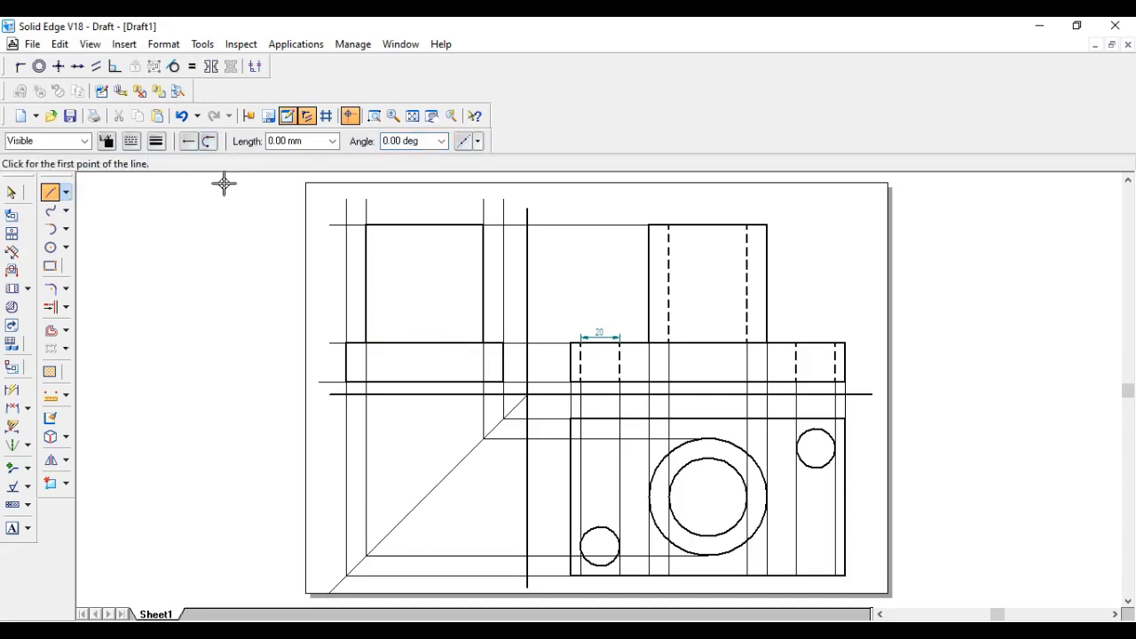
click(708, 458)
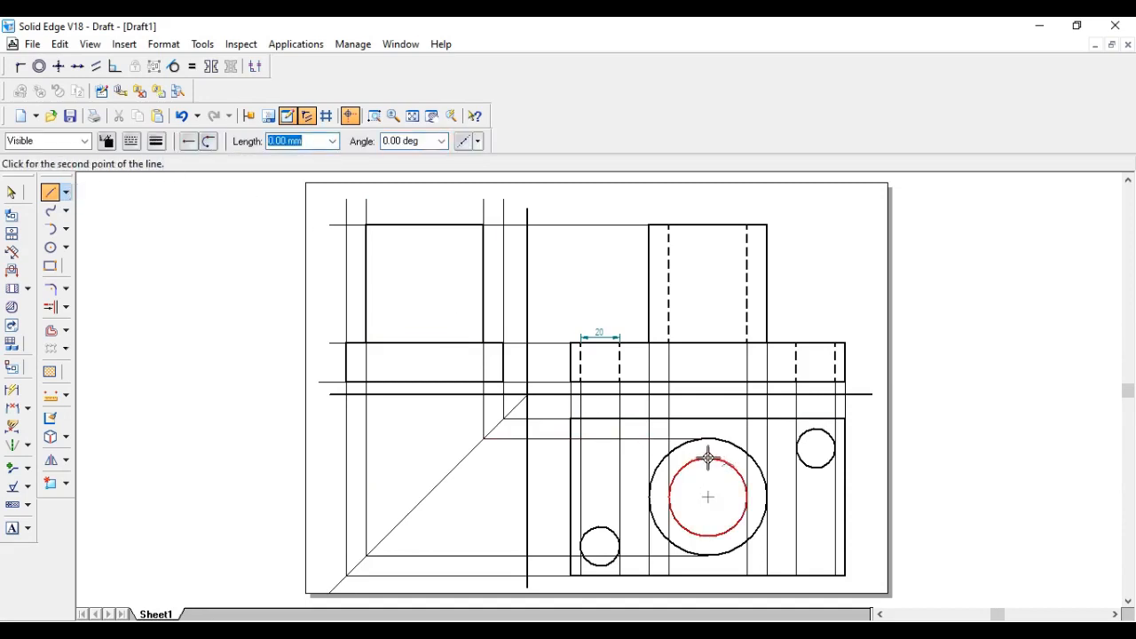
click(464, 459)
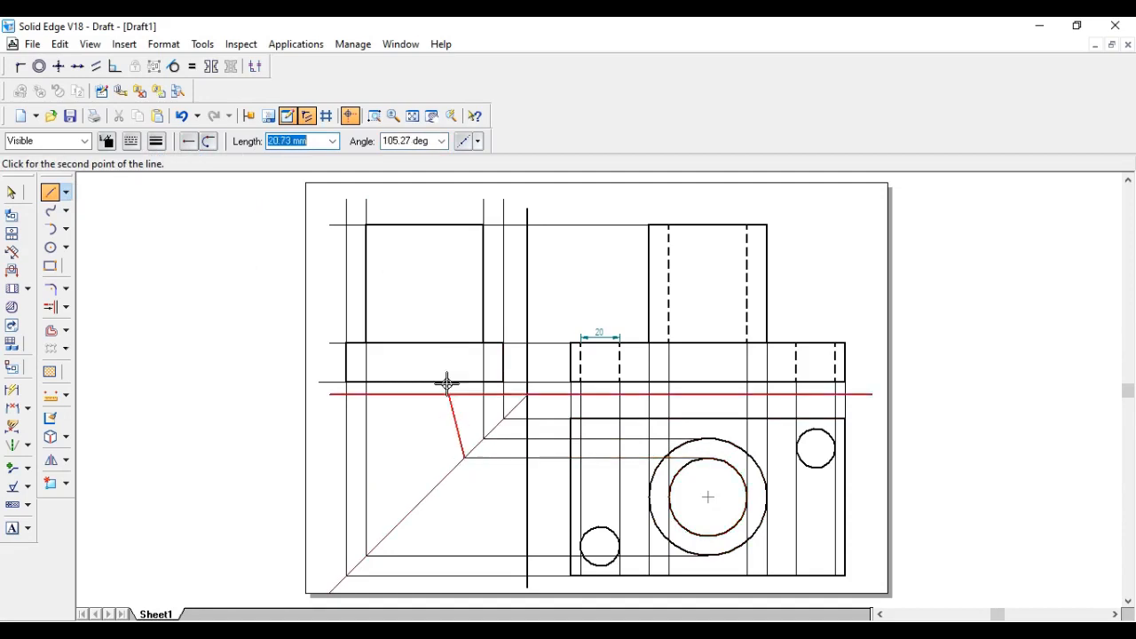
double_click(464, 194)
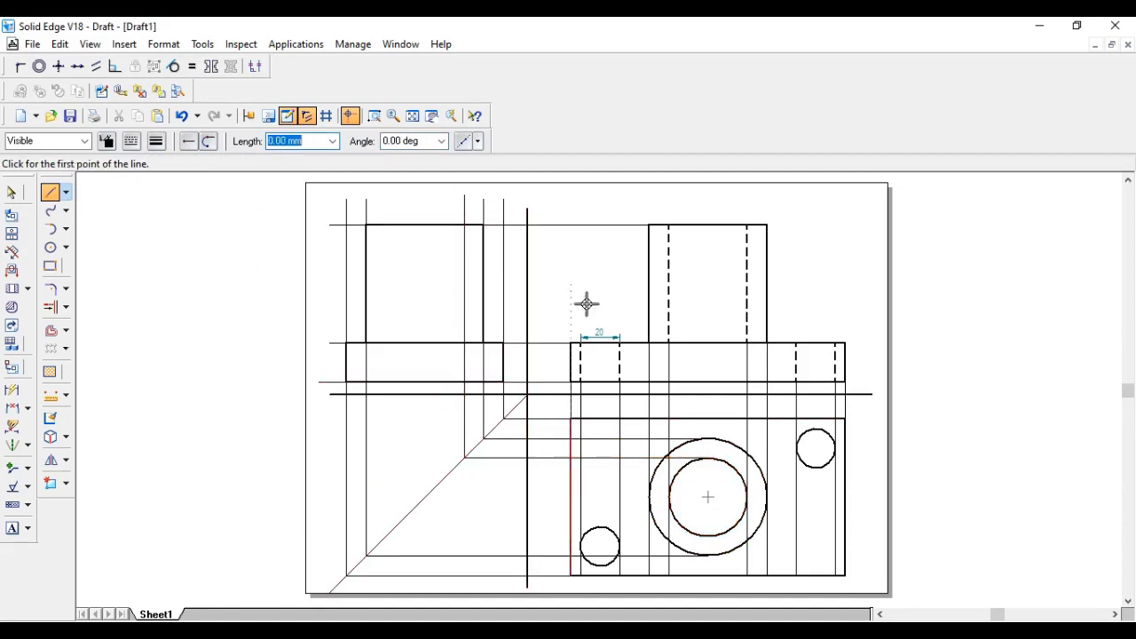
click(708, 537)
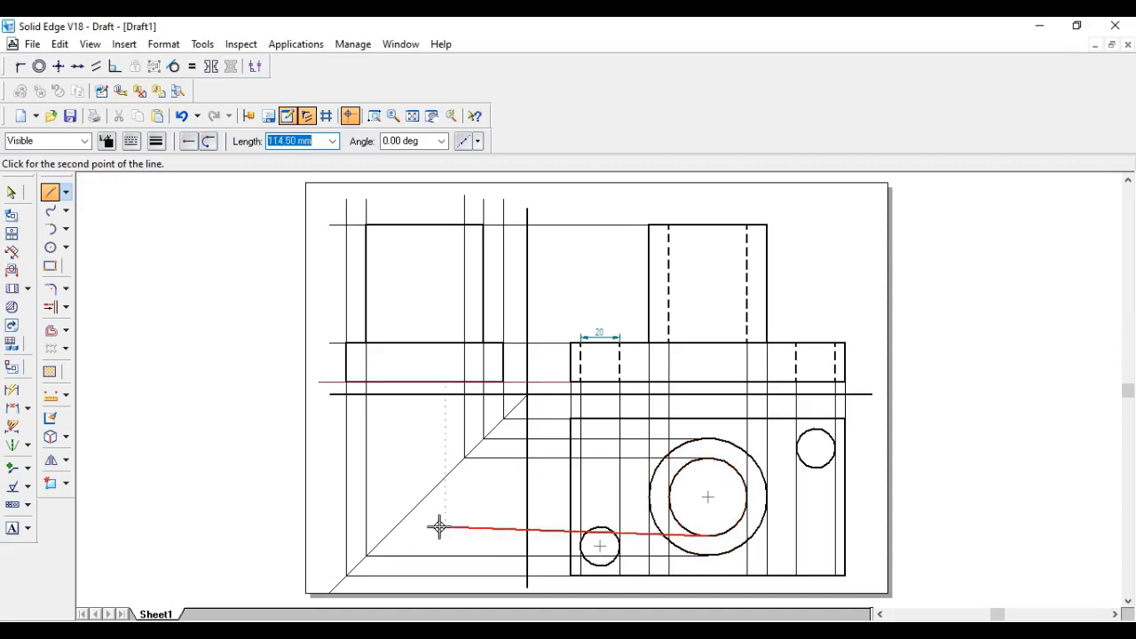
click(386, 537)
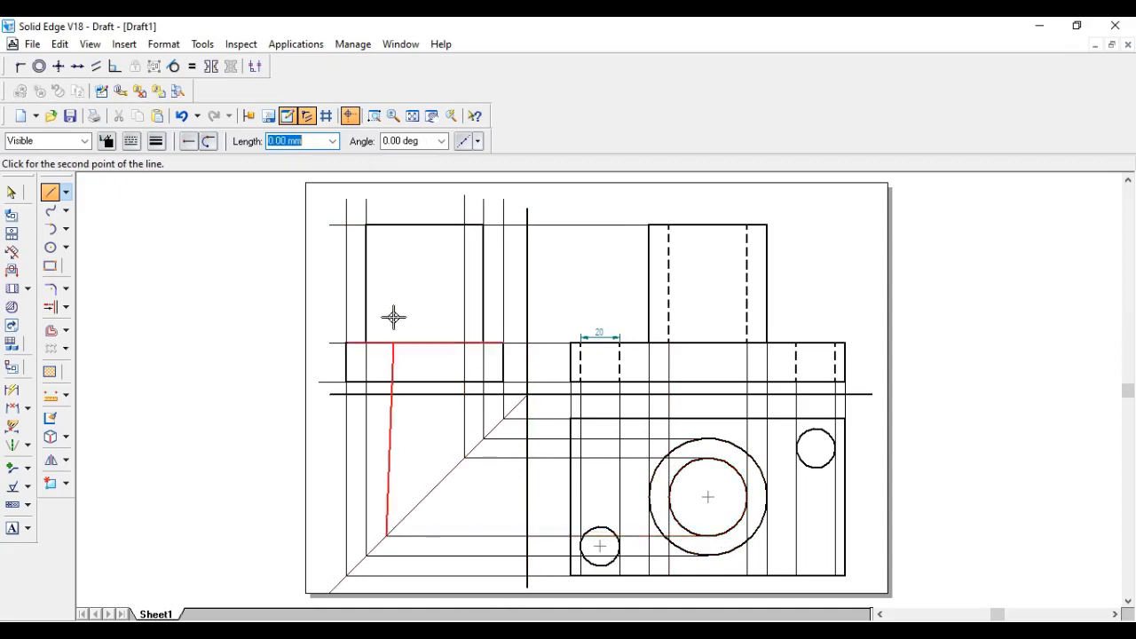
click(384, 200)
right_click(418, 193)
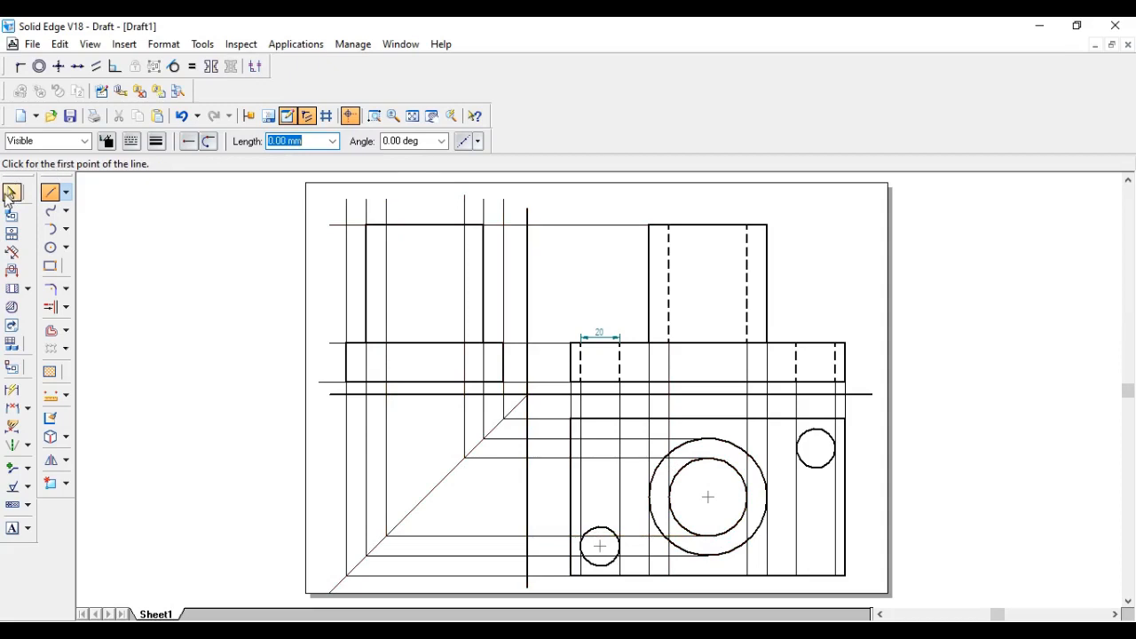
click(11, 193)
click(385, 285)
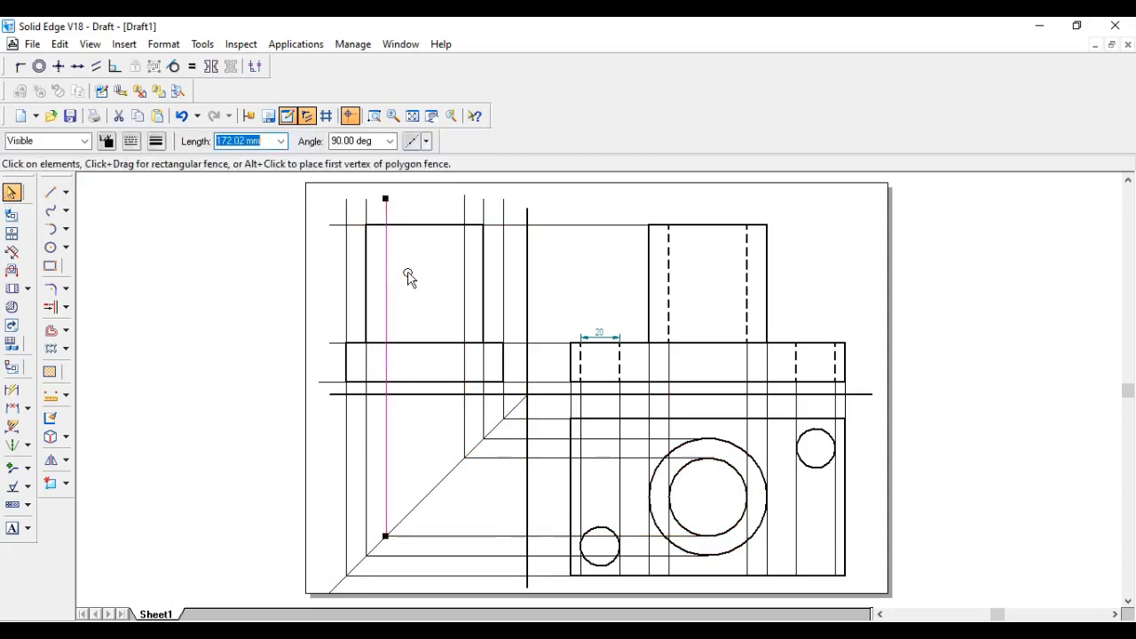
click(418, 204)
click(51, 192)
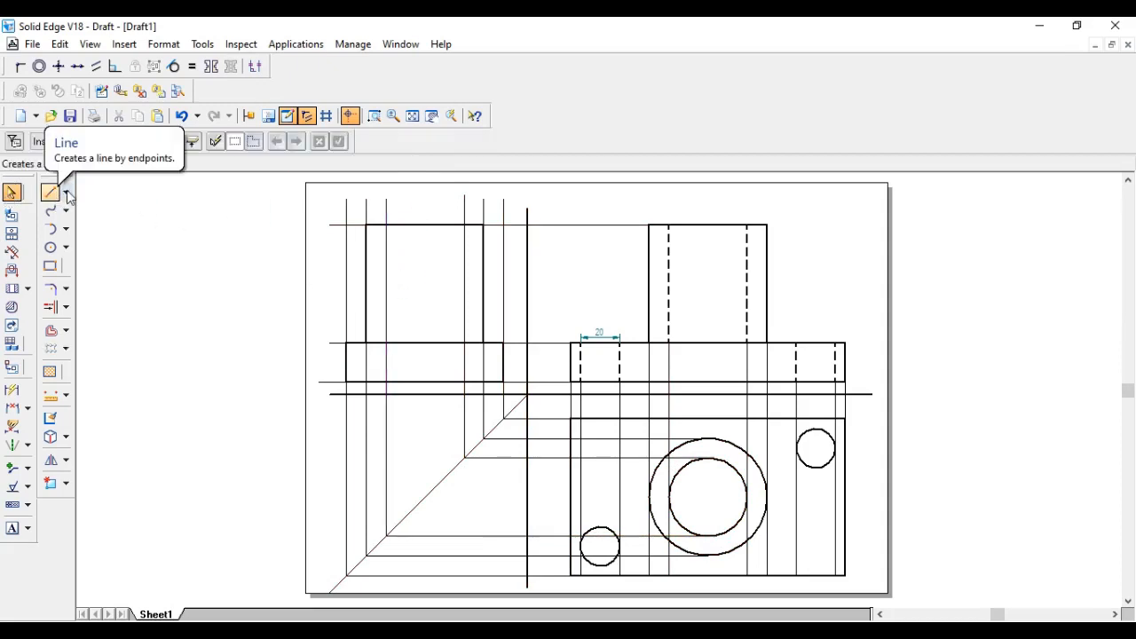
click(67, 194)
click(106, 192)
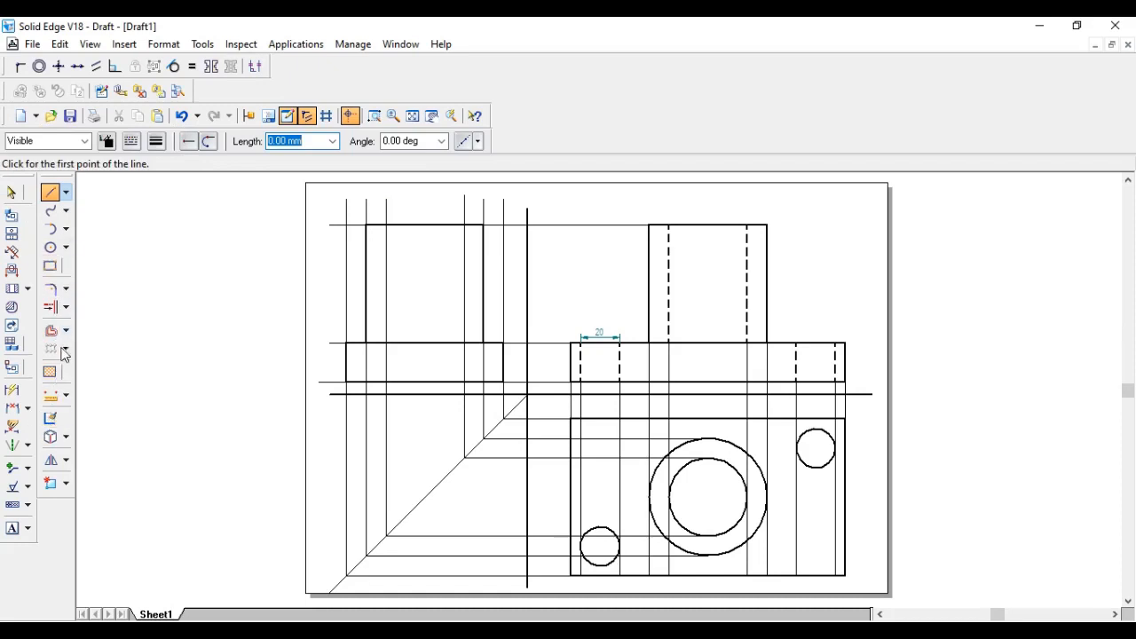
Trim the two inner-circle projection lines inside the side view's cylinder outline
click(65, 306)
click(97, 307)
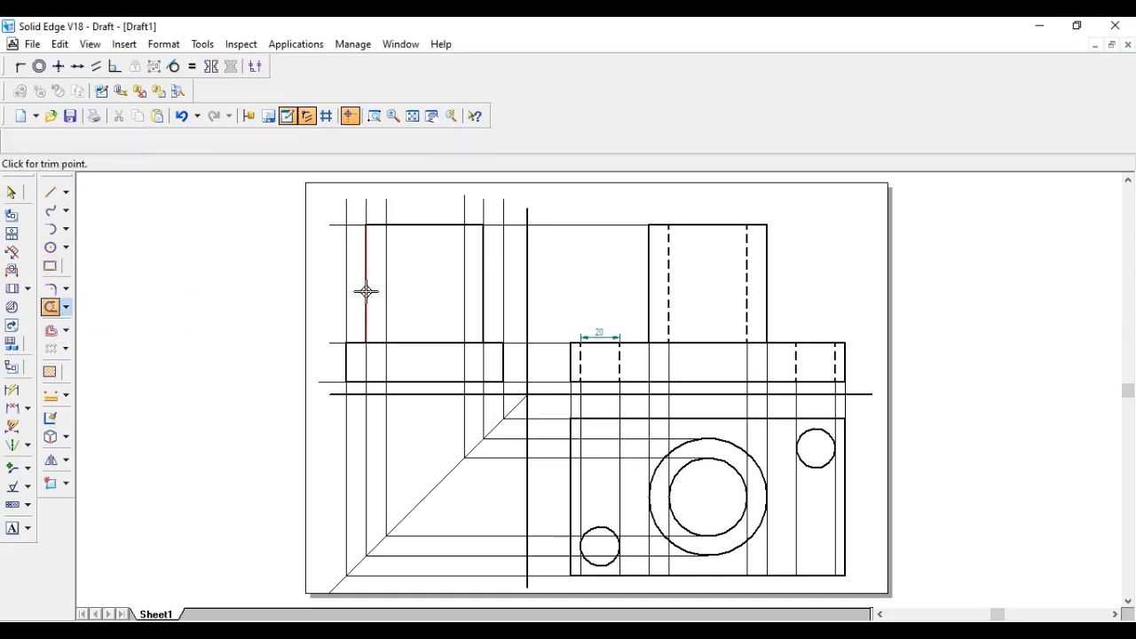
click(459, 283)
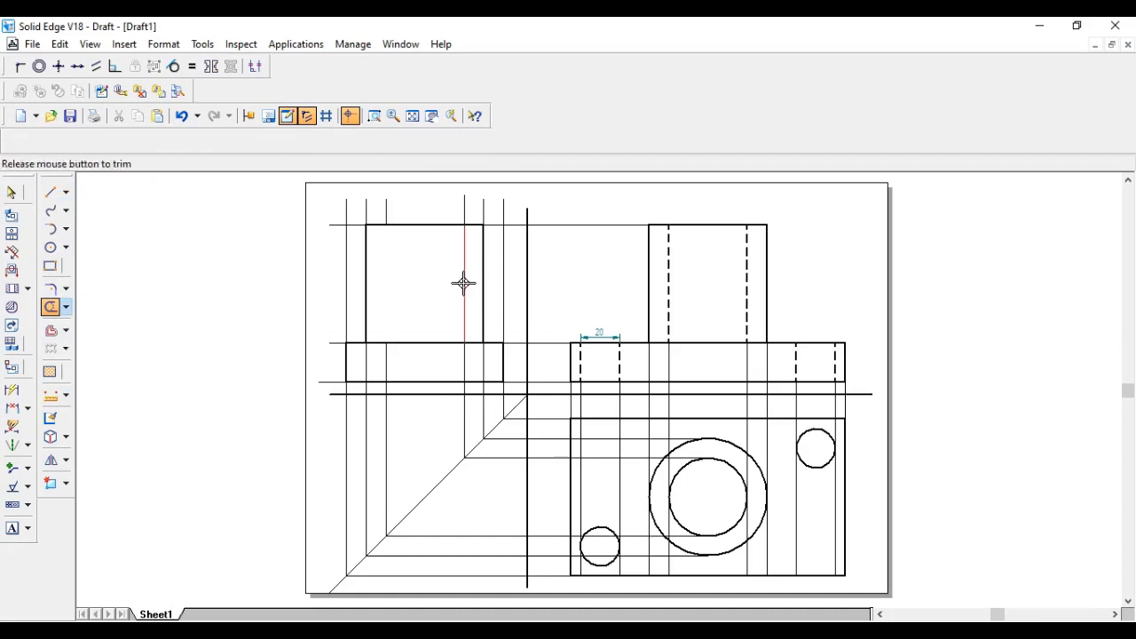
Draw the side view cylinder's two inner bore edges as 0.50 mm dashed lines from its top edge down to the base
click(66, 193)
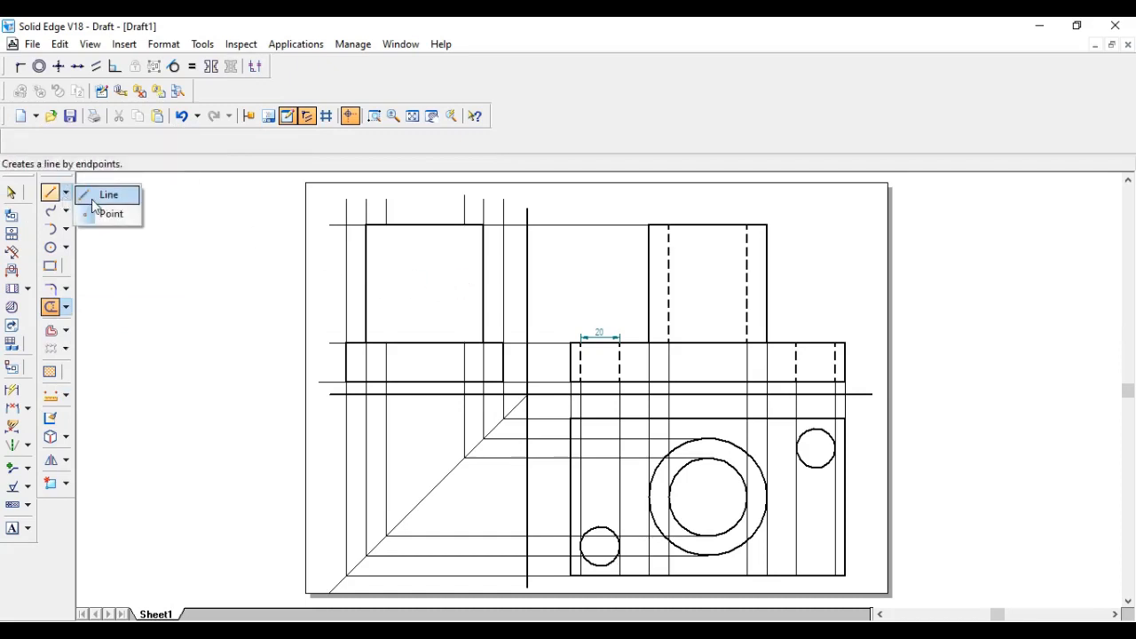
click(106, 196)
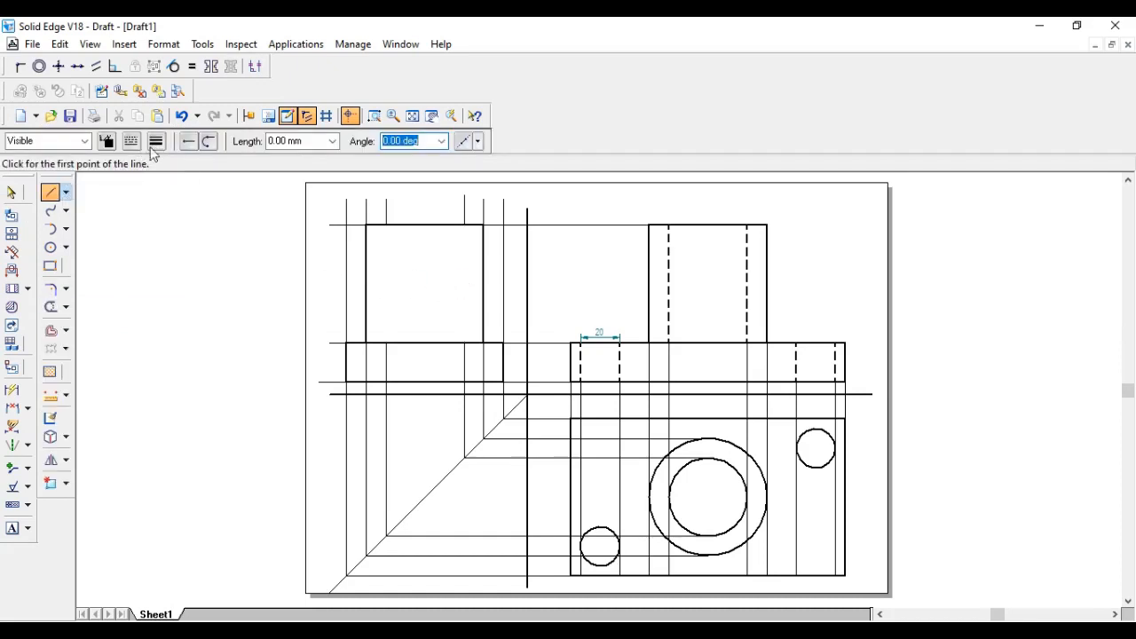
click(156, 141)
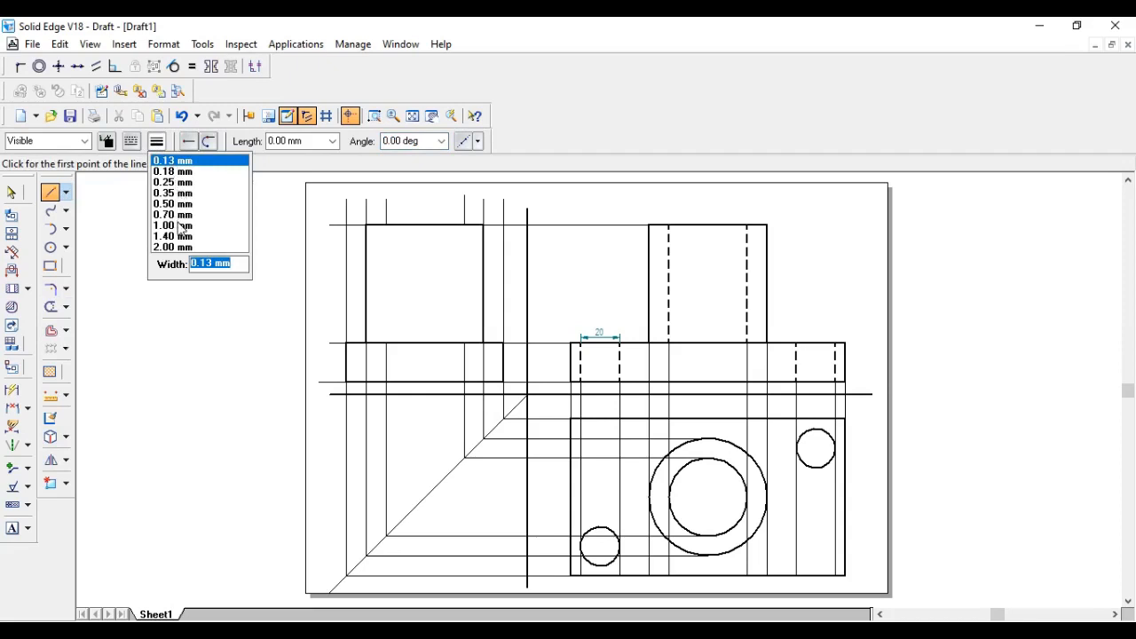
click(190, 204)
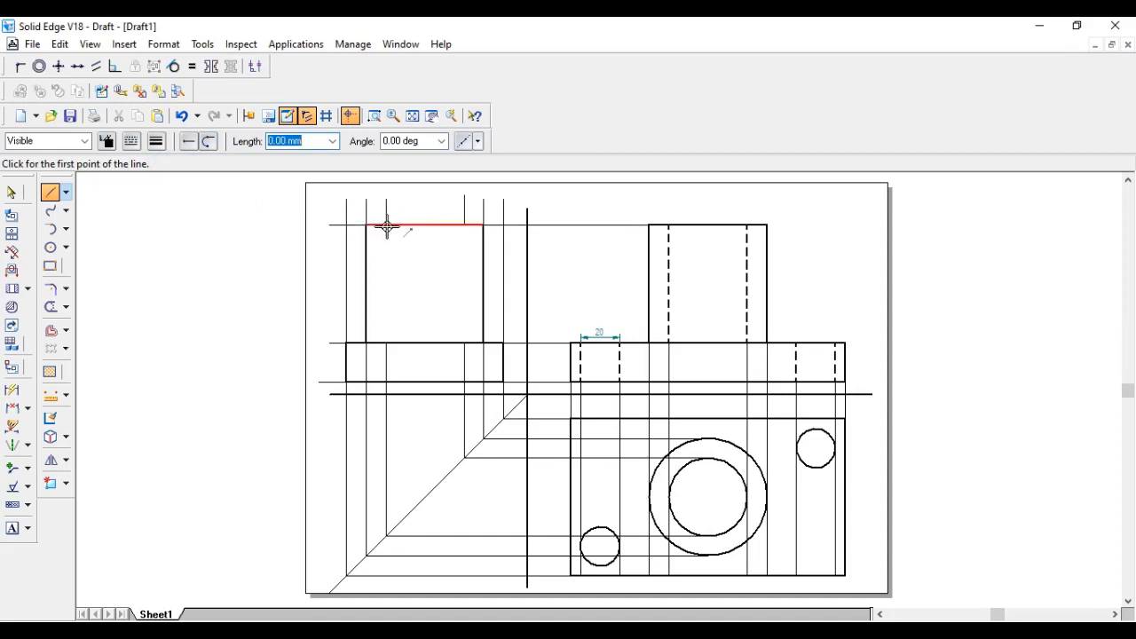
click(132, 141)
click(163, 170)
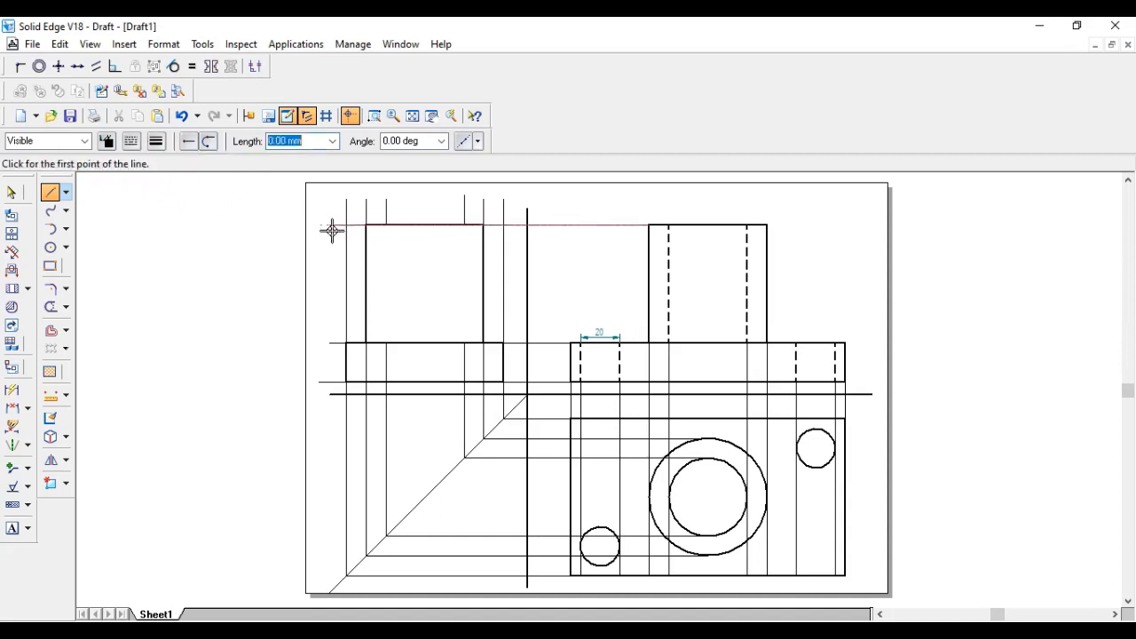
click(386, 224)
click(385, 343)
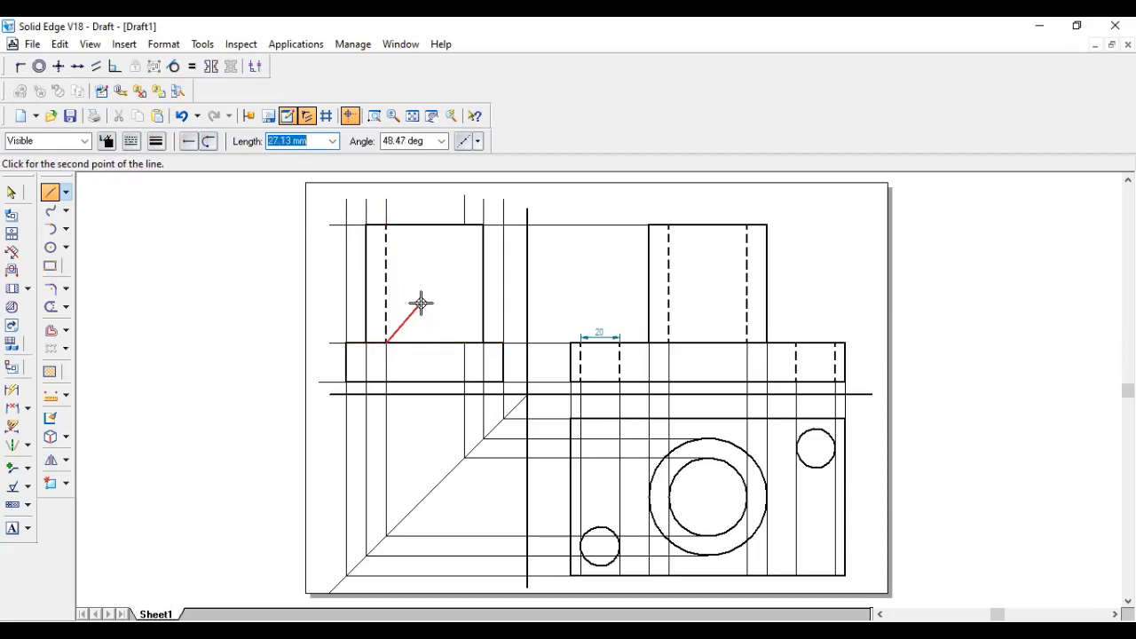
right_click(430, 284)
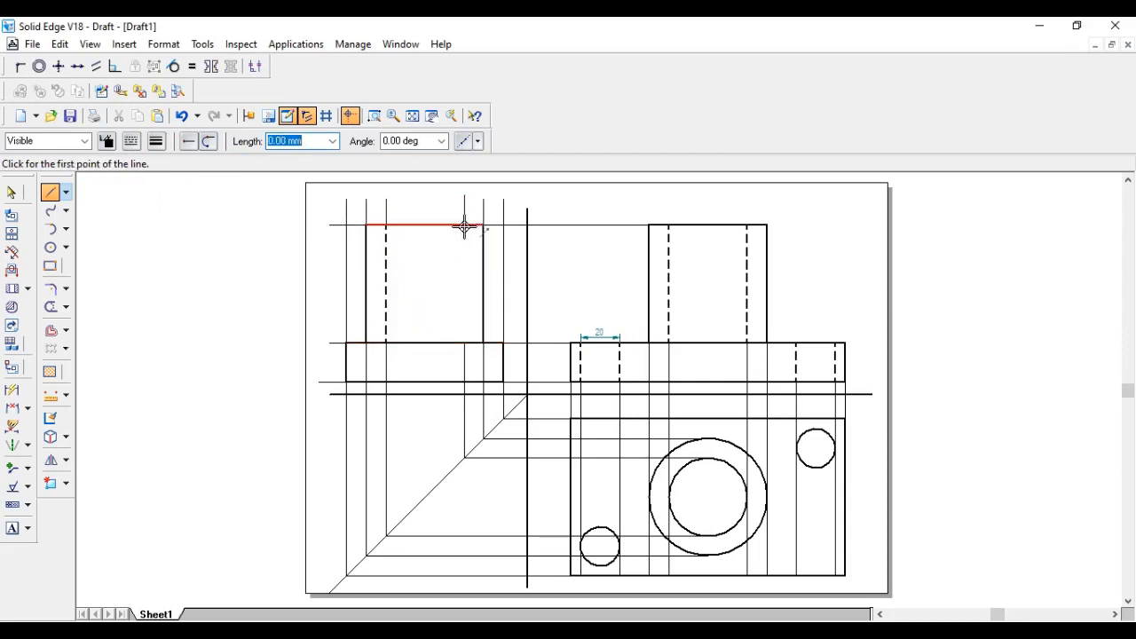
click(463, 224)
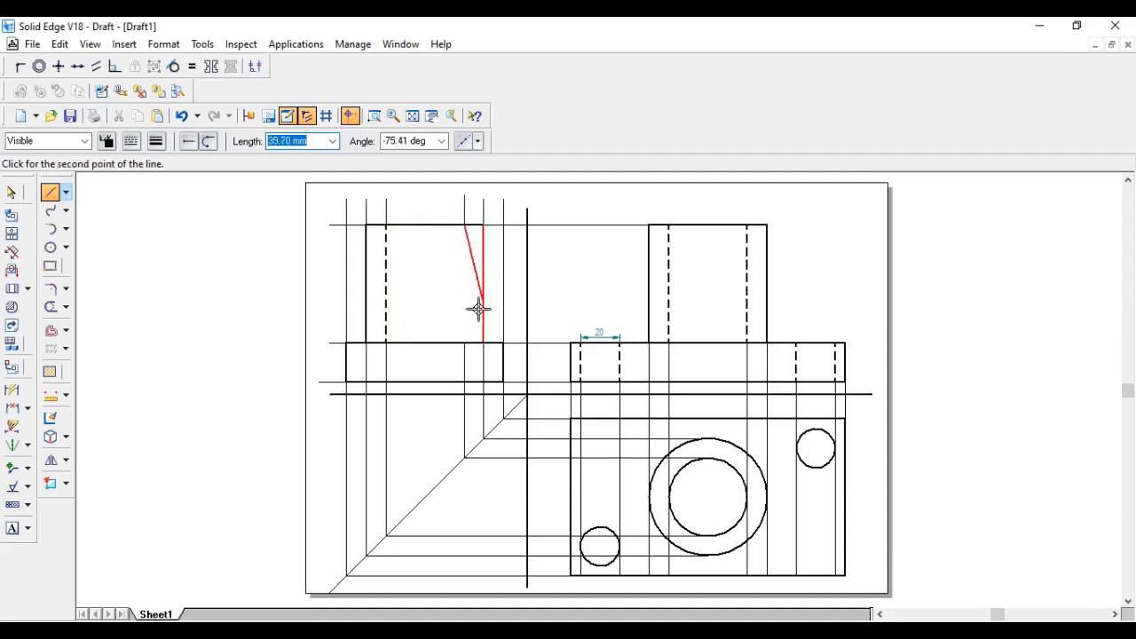
click(464, 341)
right_click(422, 289)
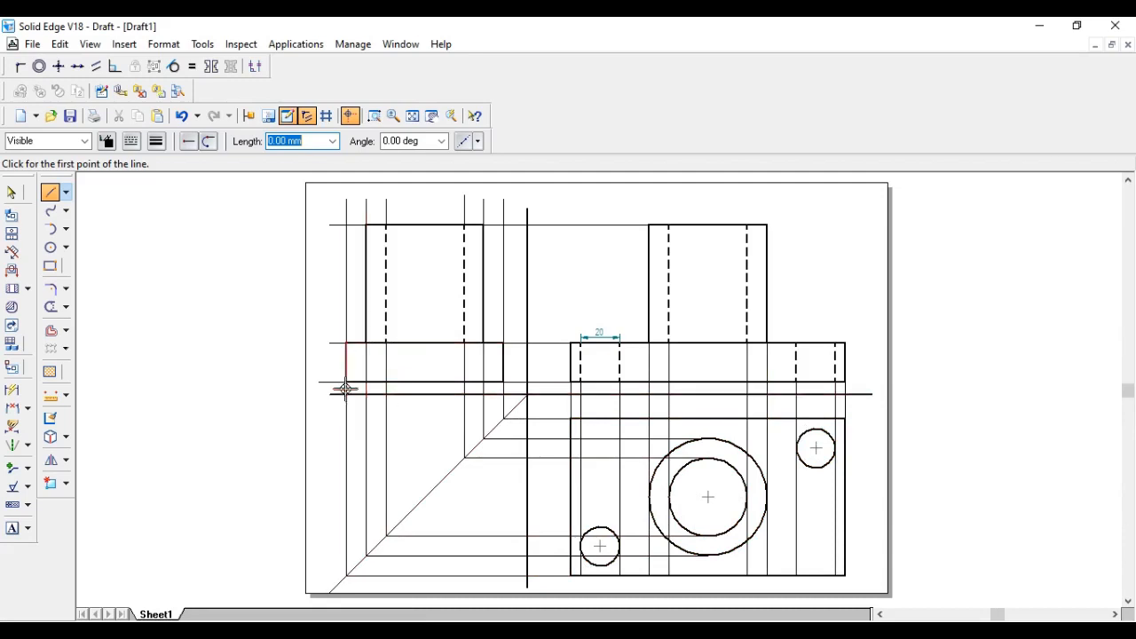
Project the upper small hole's topmost point in the top view to the 45-degree line and up past the side view's base with 0.13 mm lines
click(370, 119)
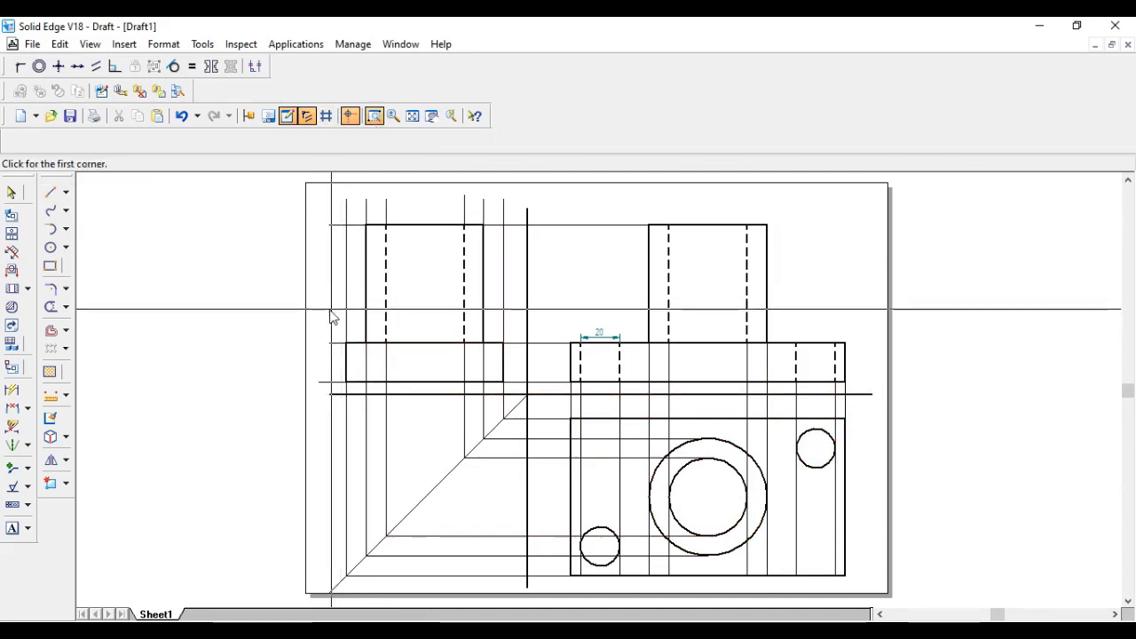
mouse_move(331, 310)
mouse_down()
mouse_move(482, 436)
mouse_move(735, 557)
mouse_move(877, 598)
mouse_up()
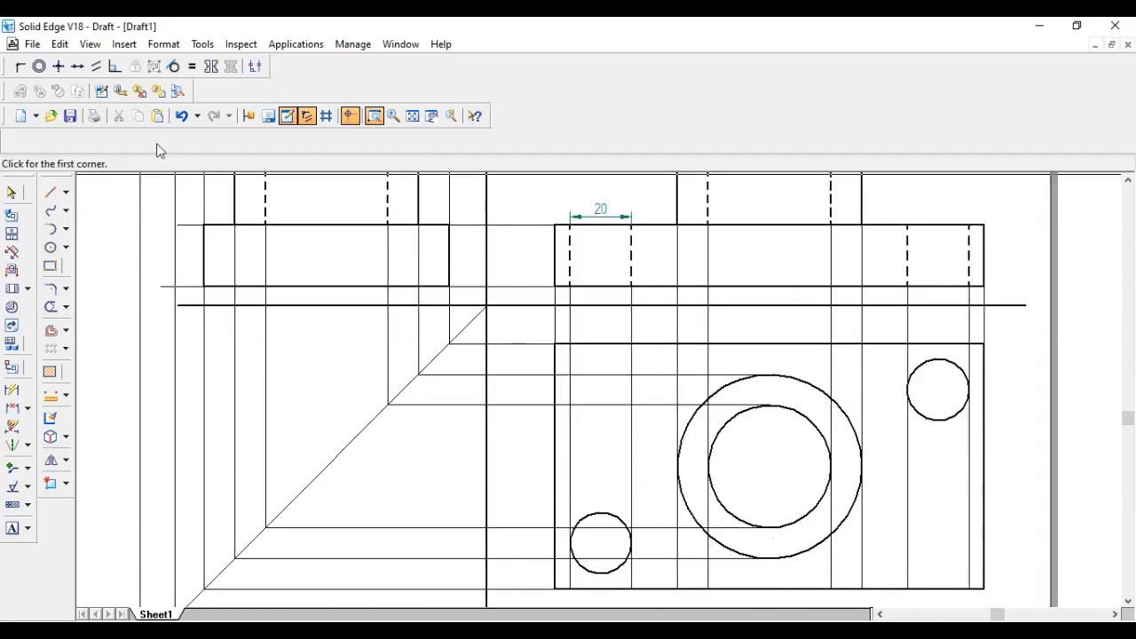
click(50, 192)
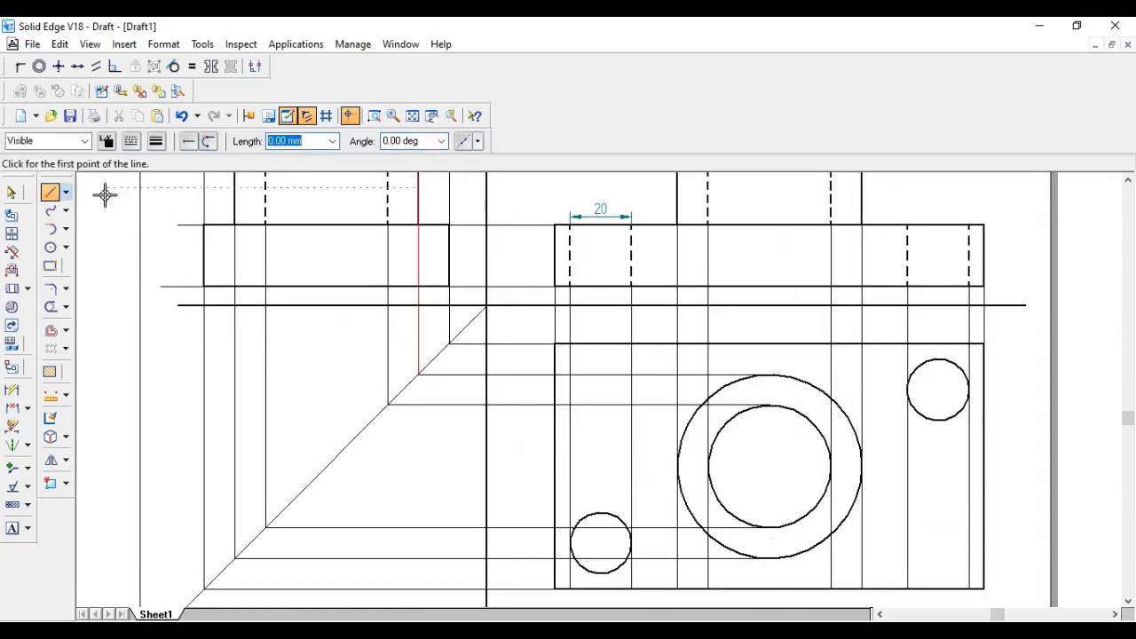
click(157, 142)
click(178, 167)
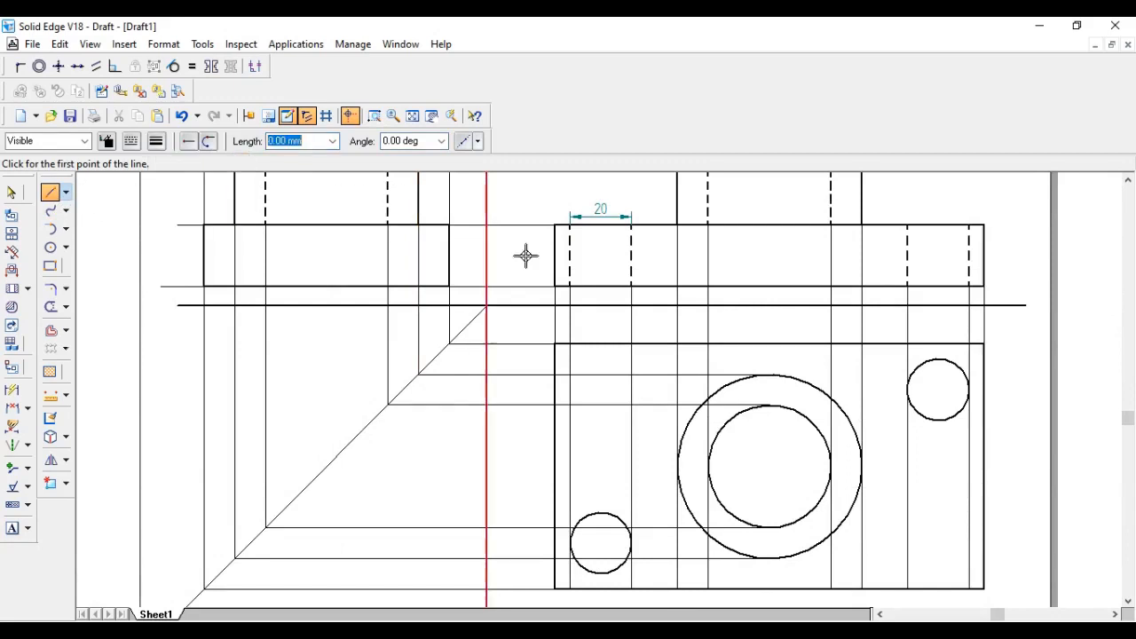
click(936, 359)
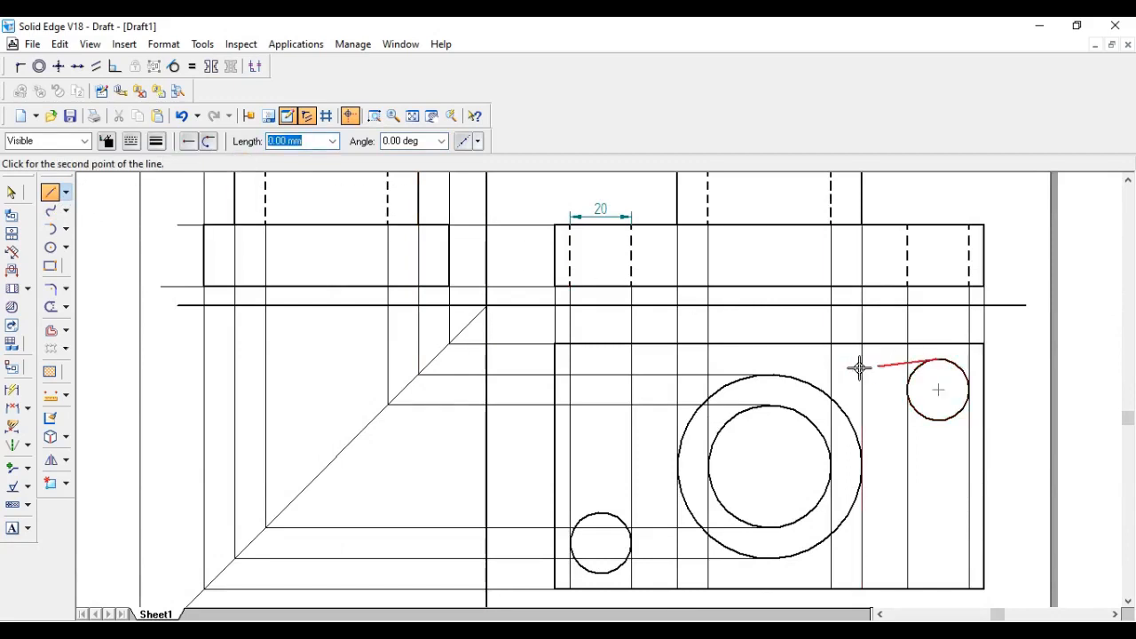
click(434, 360)
click(434, 203)
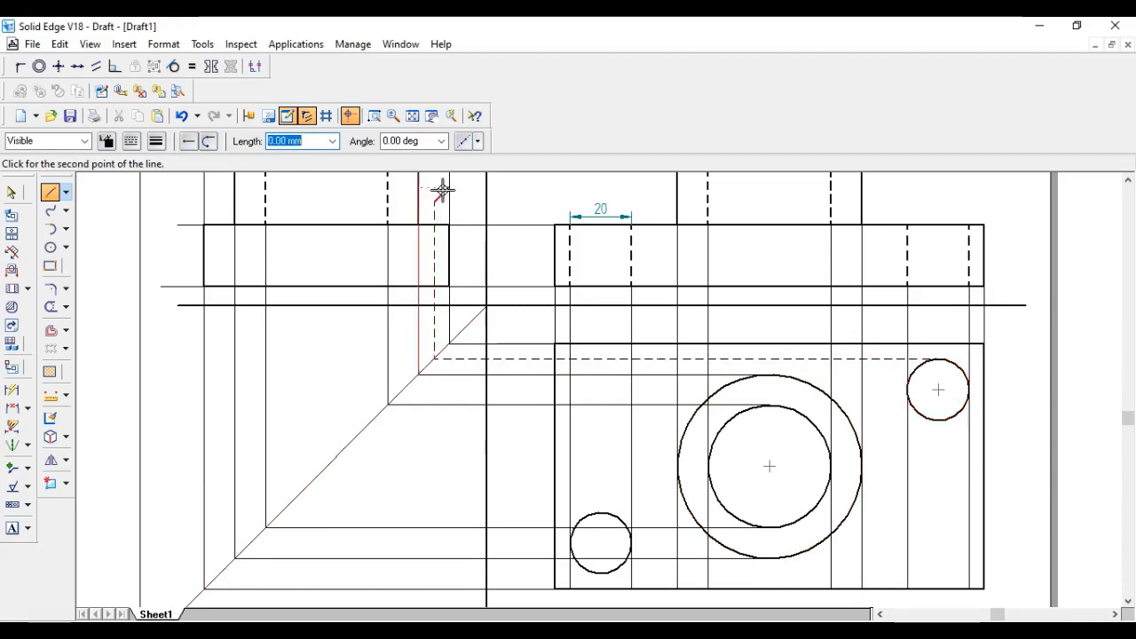
key(Escape)
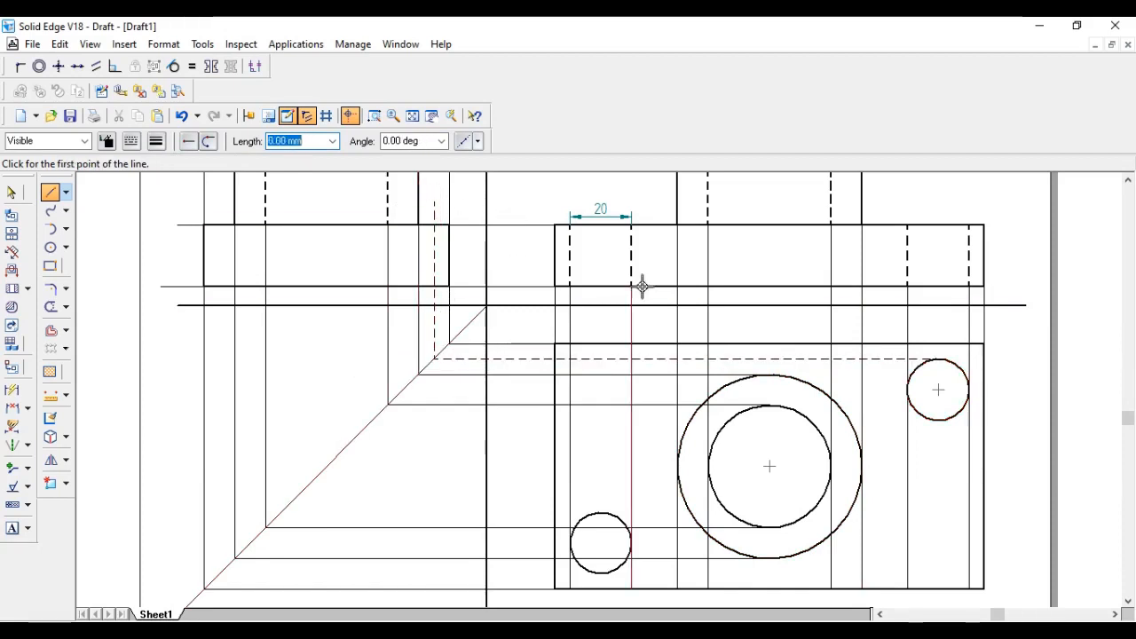
click(942, 426)
key(Escape)
Change the horizontal and vertical projection lines from the upper small hole's topmost point to solid lines
click(12, 193)
click(661, 358)
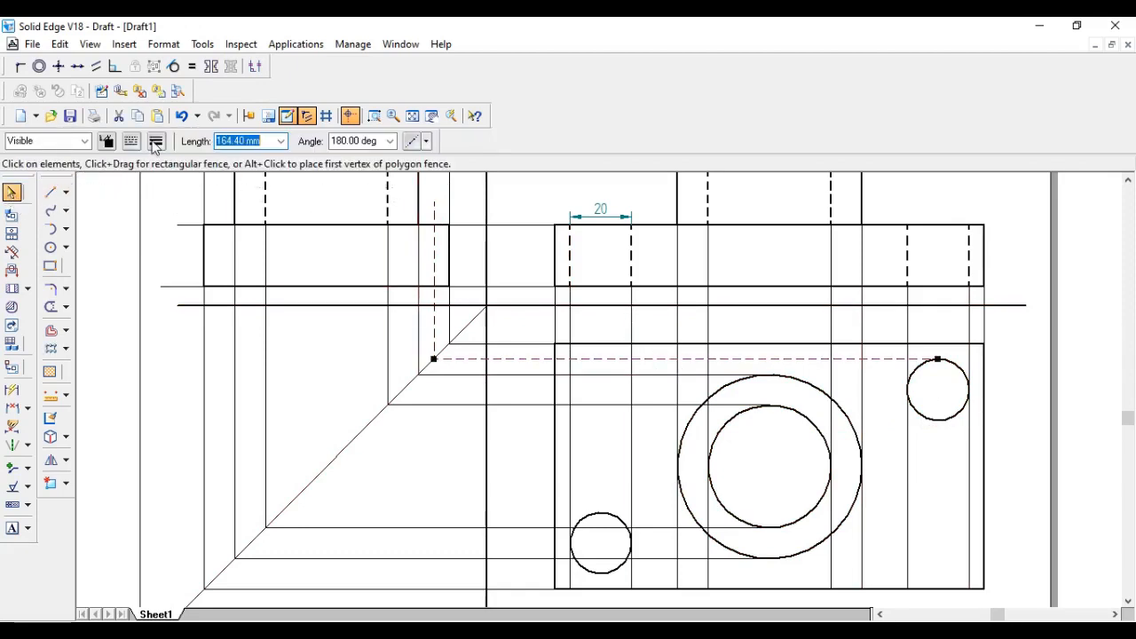
click(158, 142)
click(130, 141)
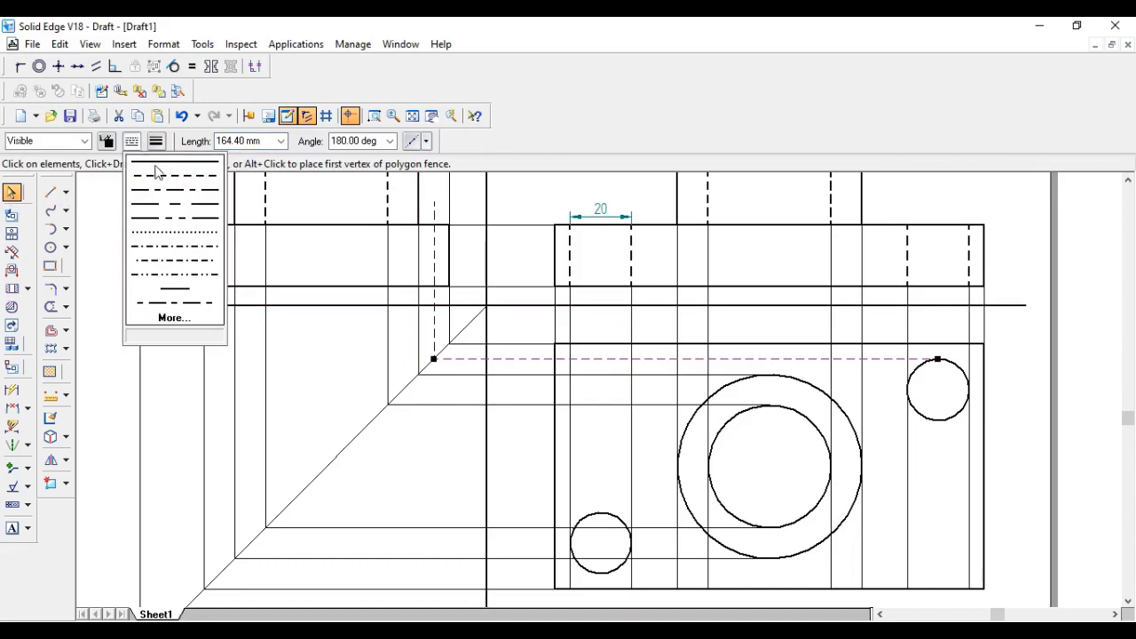
click(160, 162)
click(435, 275)
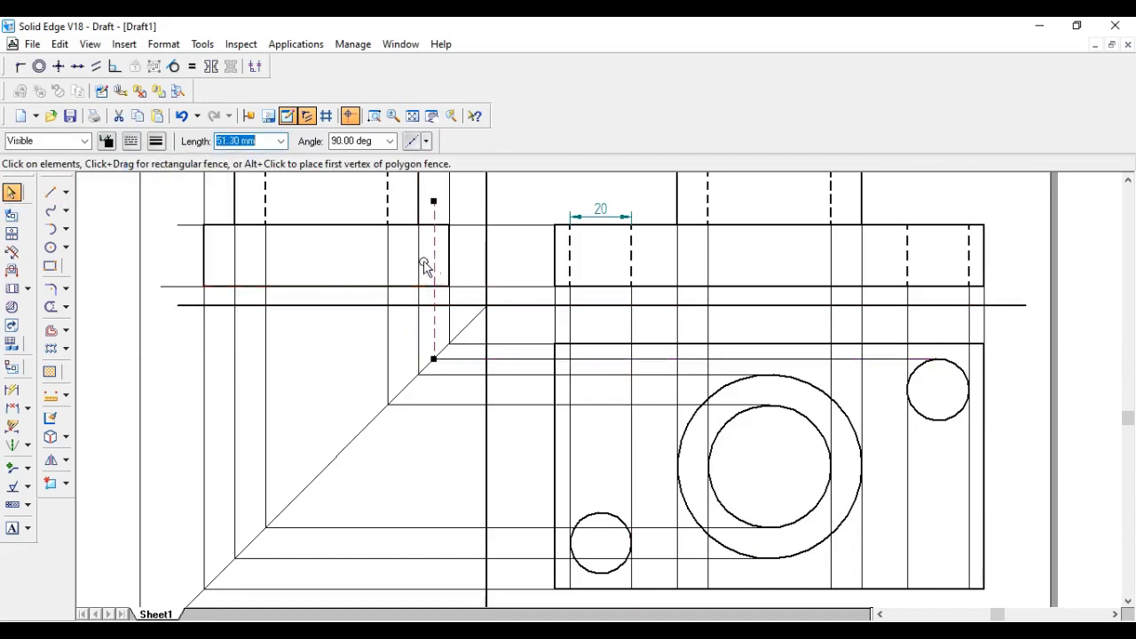
click(133, 141)
click(145, 175)
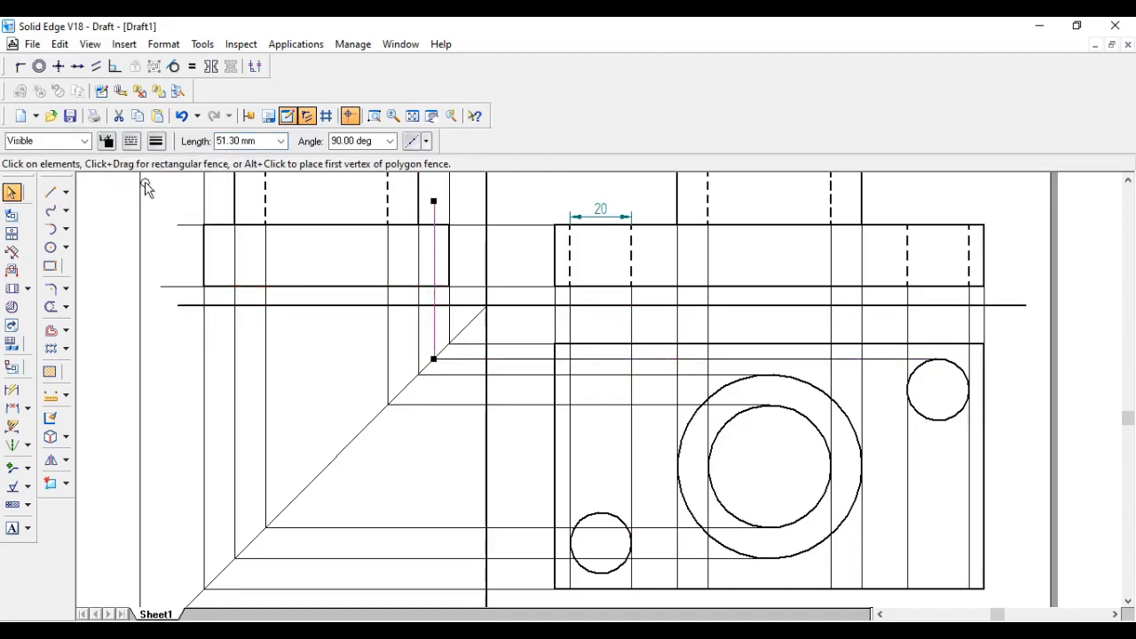
Project the upper small hole's lowest point to the 45-degree line and up past the side view's base with solid 0.13 mm lines
click(50, 195)
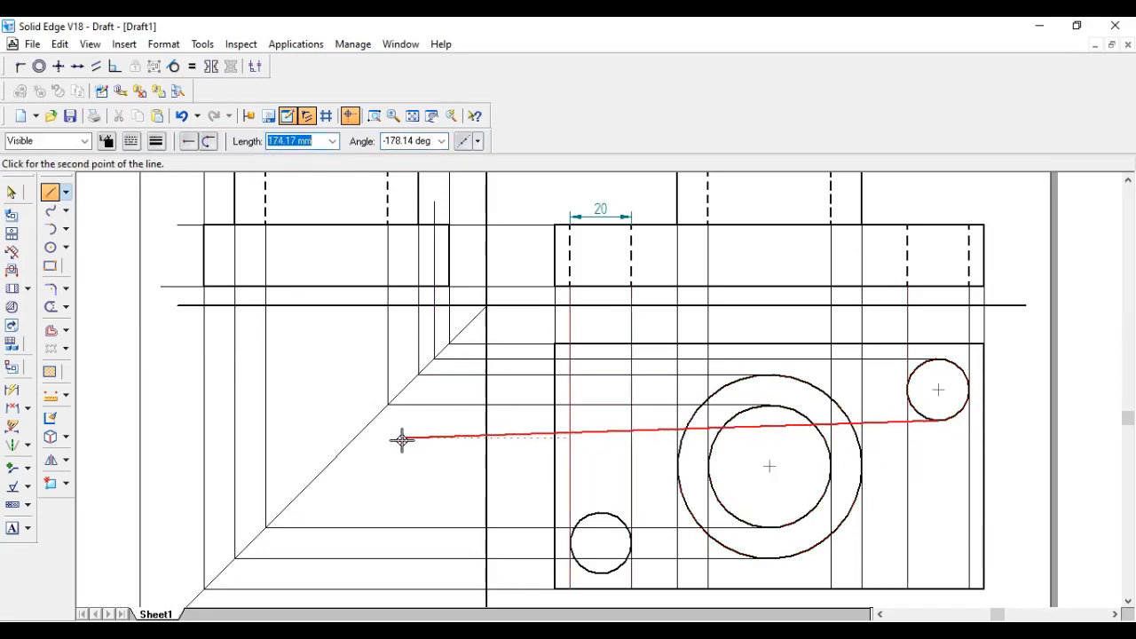
click(131, 141)
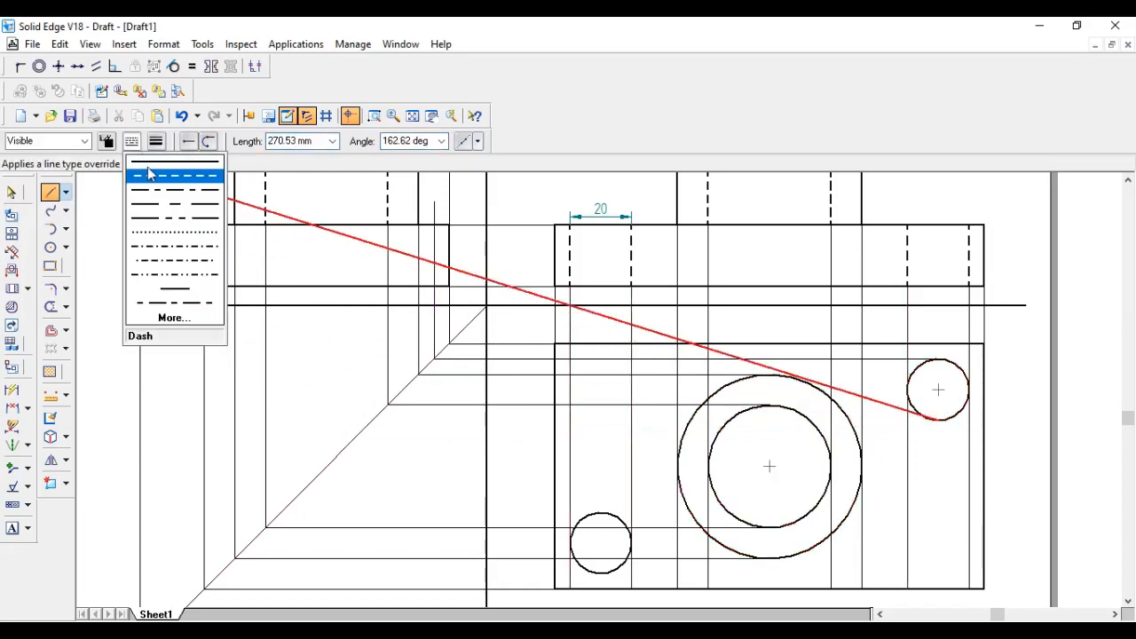
click(147, 174)
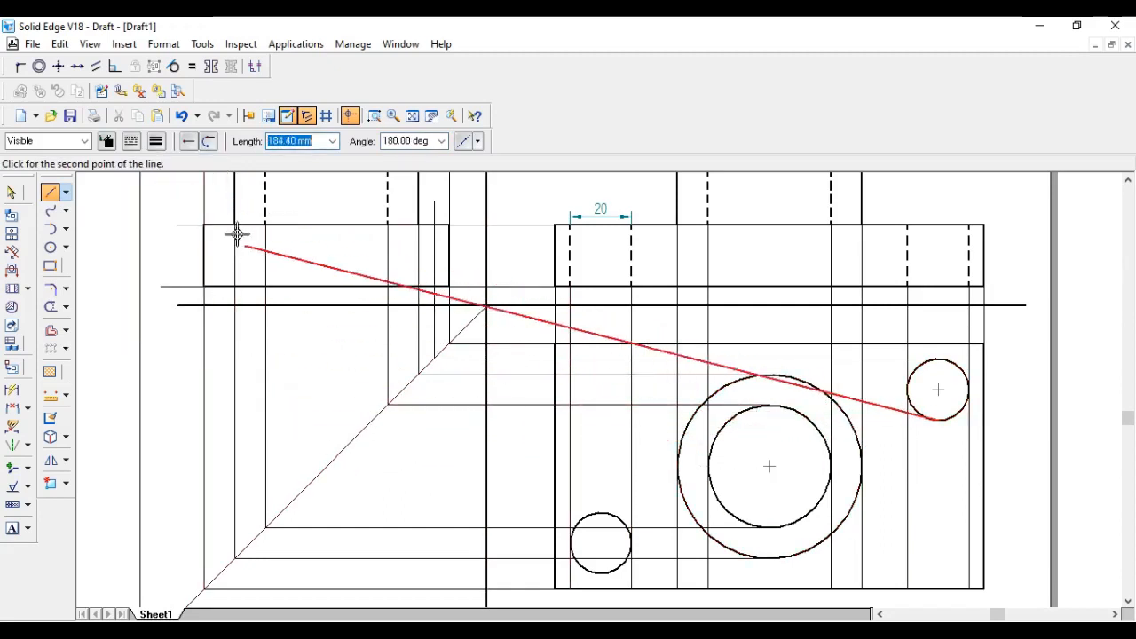
click(156, 141)
click(172, 166)
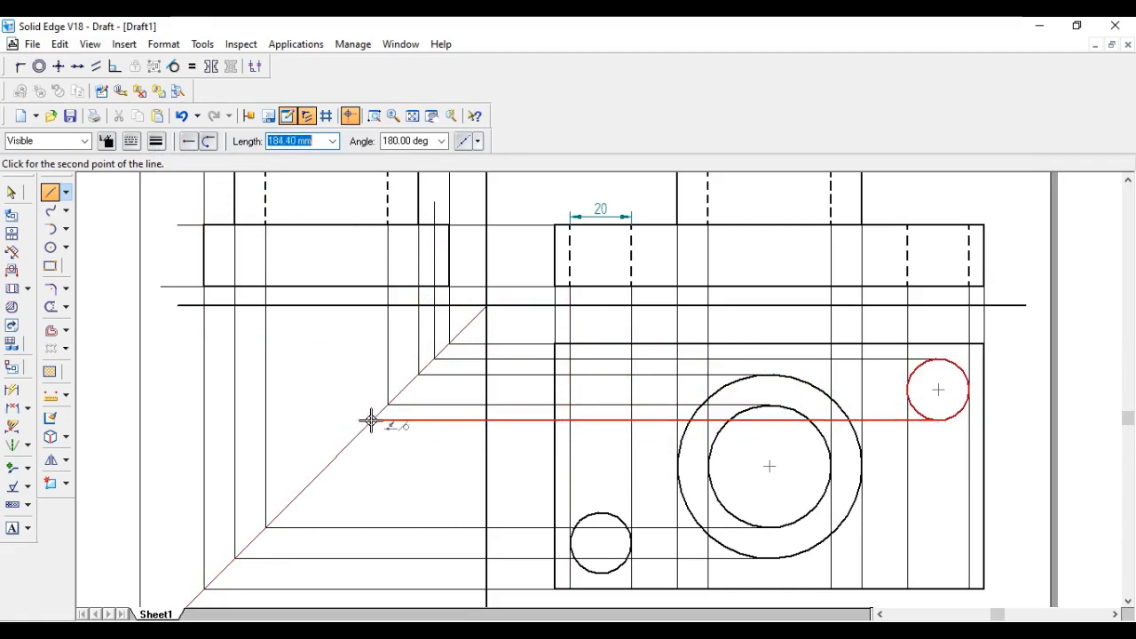
click(370, 419)
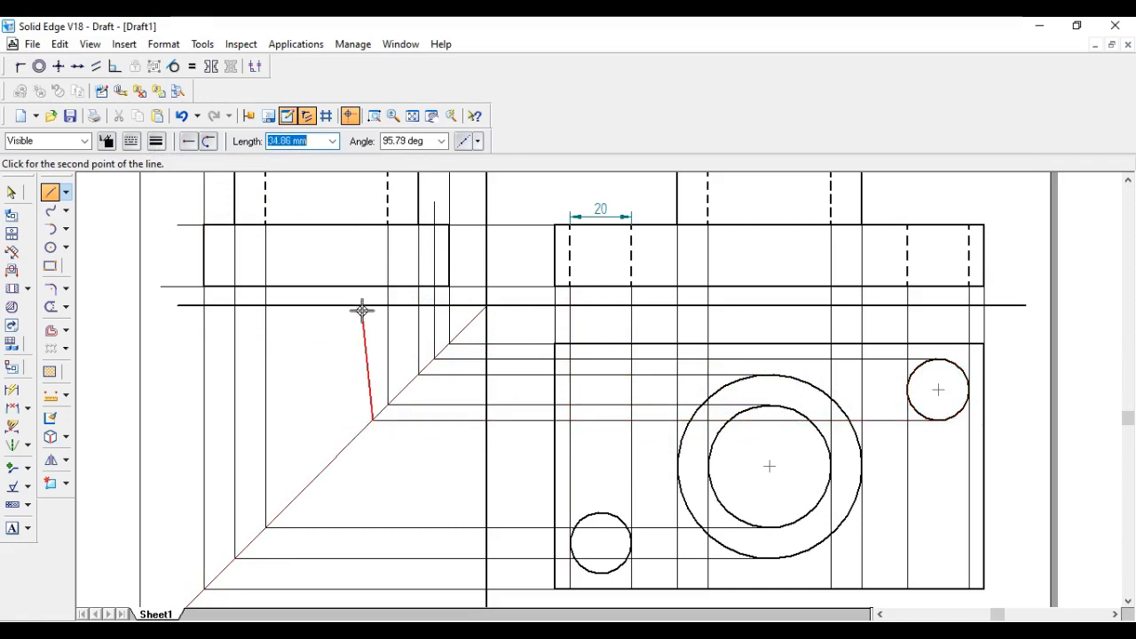
click(374, 200)
right_click(345, 269)
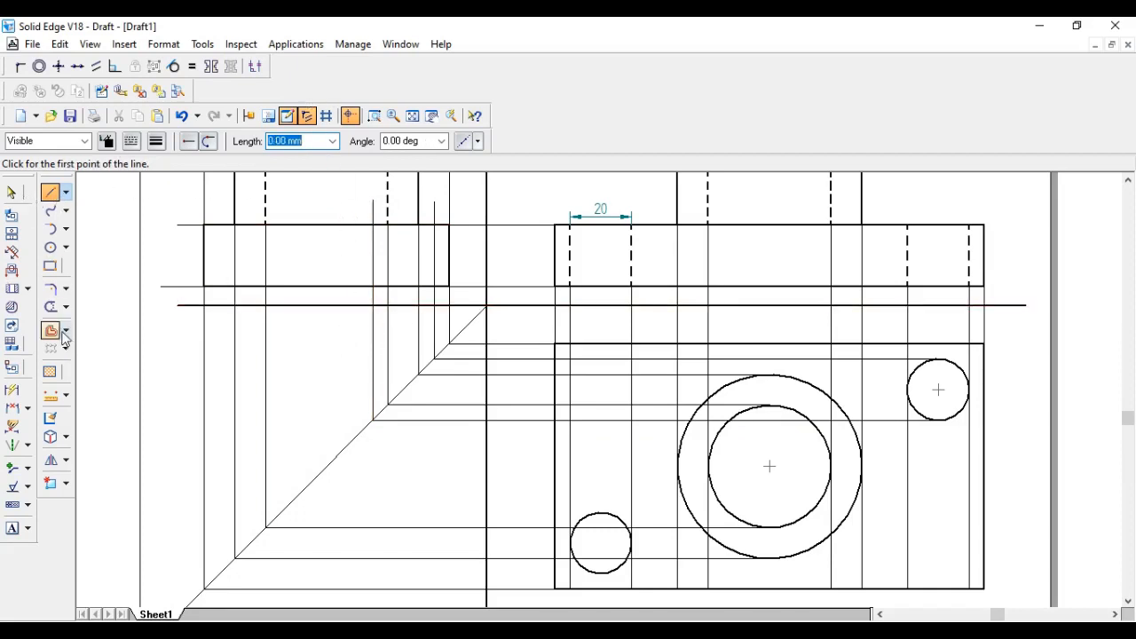
Trim the upper small hole's two projection lines inside the side view's base outline
click(50, 306)
click(435, 261)
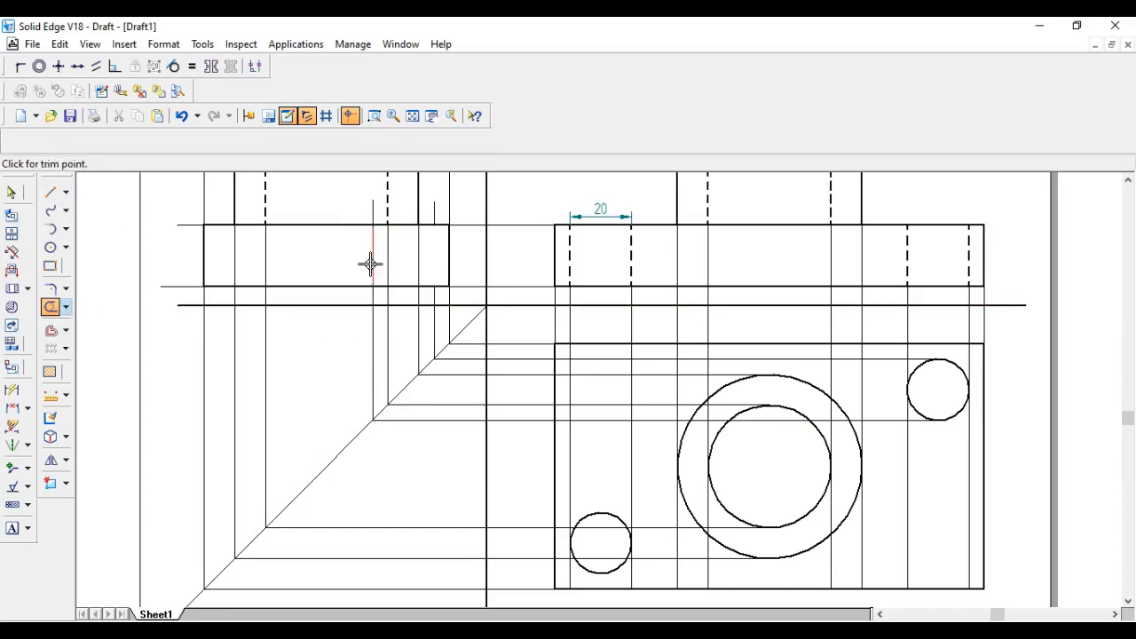
click(373, 259)
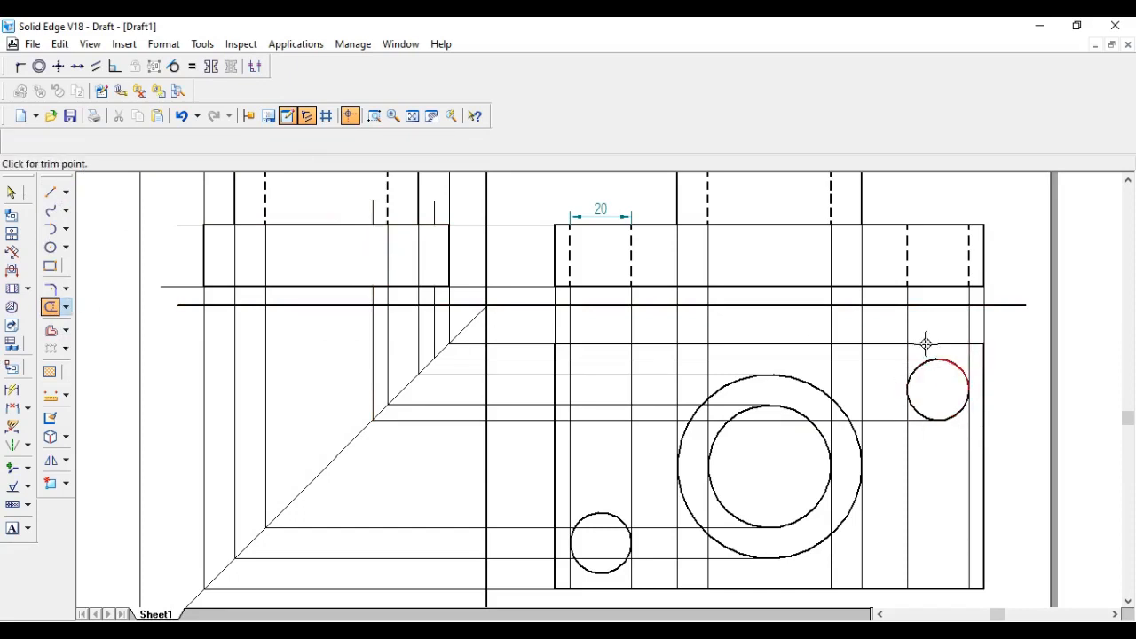
Try to draw the hole's inner edge down through the side view's base as a 0.50 mm dashed line and undo it
click(51, 193)
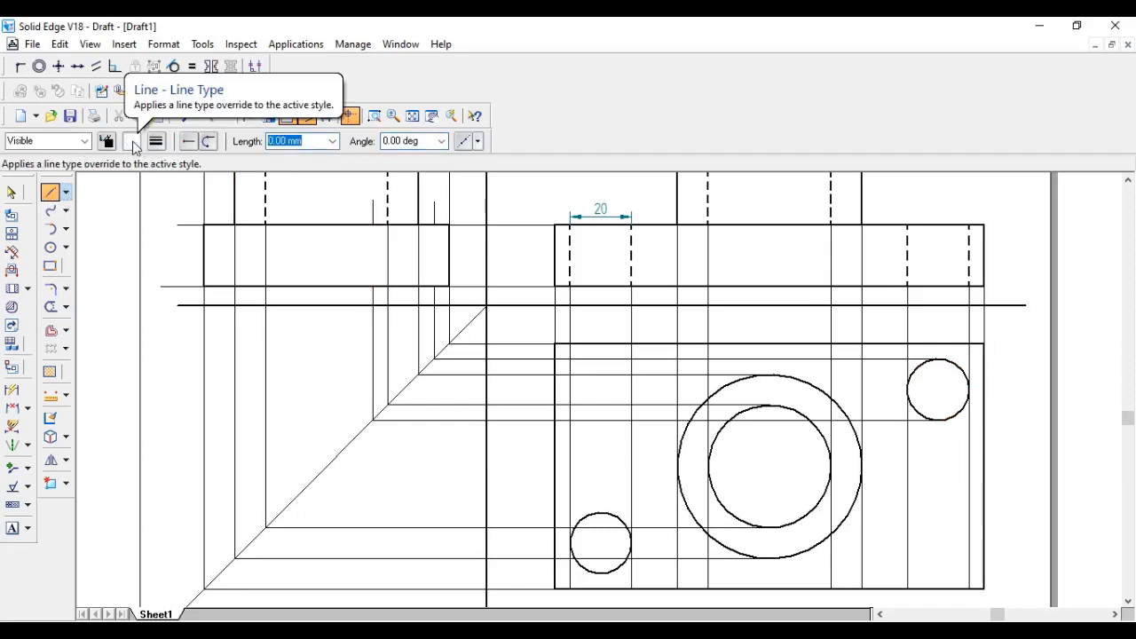
click(131, 141)
click(168, 179)
click(157, 142)
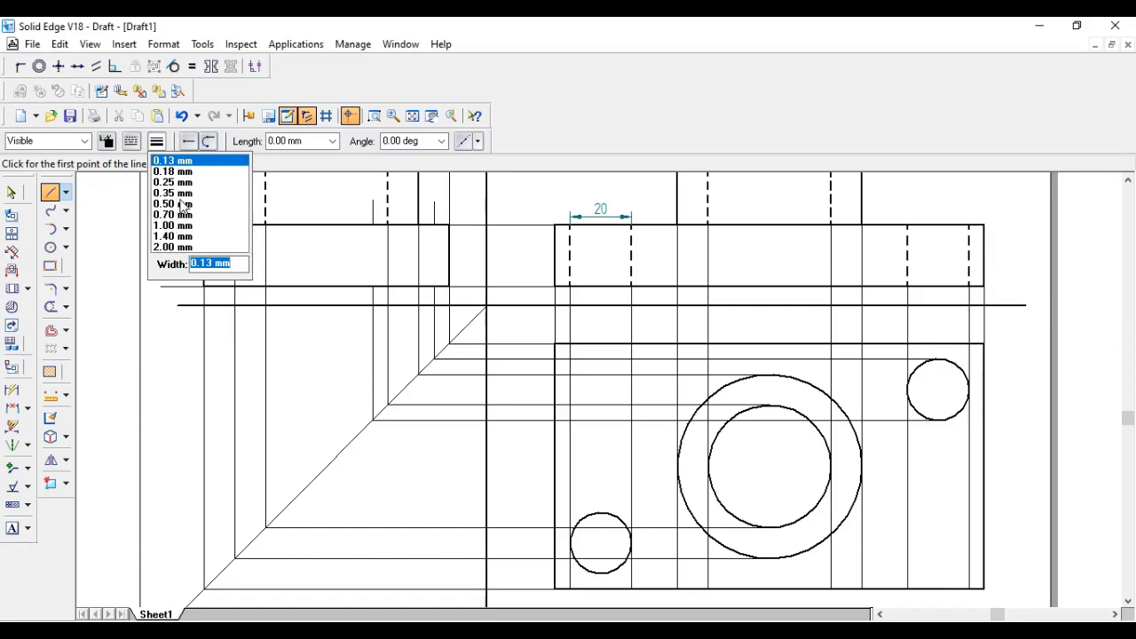
click(182, 204)
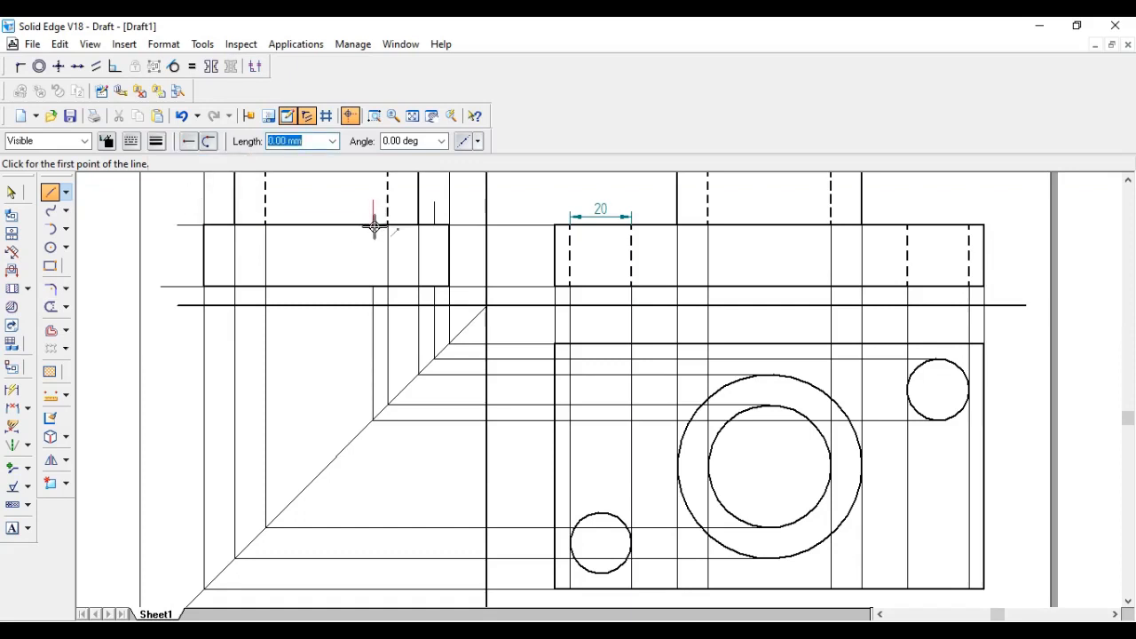
click(374, 227)
click(373, 285)
right_click(362, 247)
click(182, 117)
Try redrawing the hole's inner edge from the base's bottom to its top in the side view, and trim it away
click(52, 193)
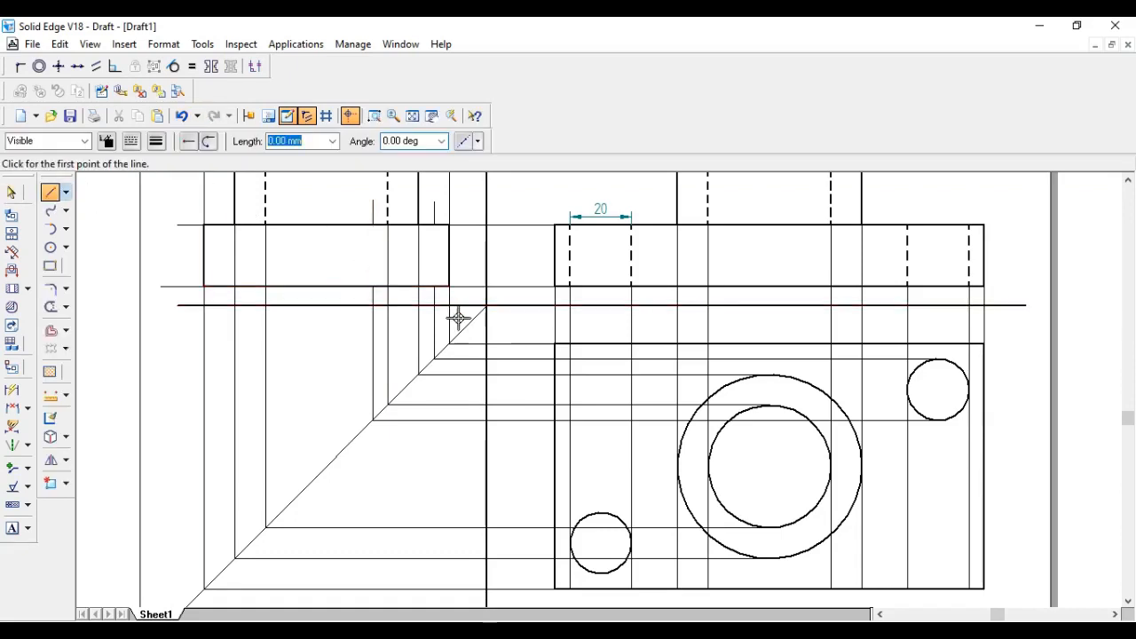
click(375, 288)
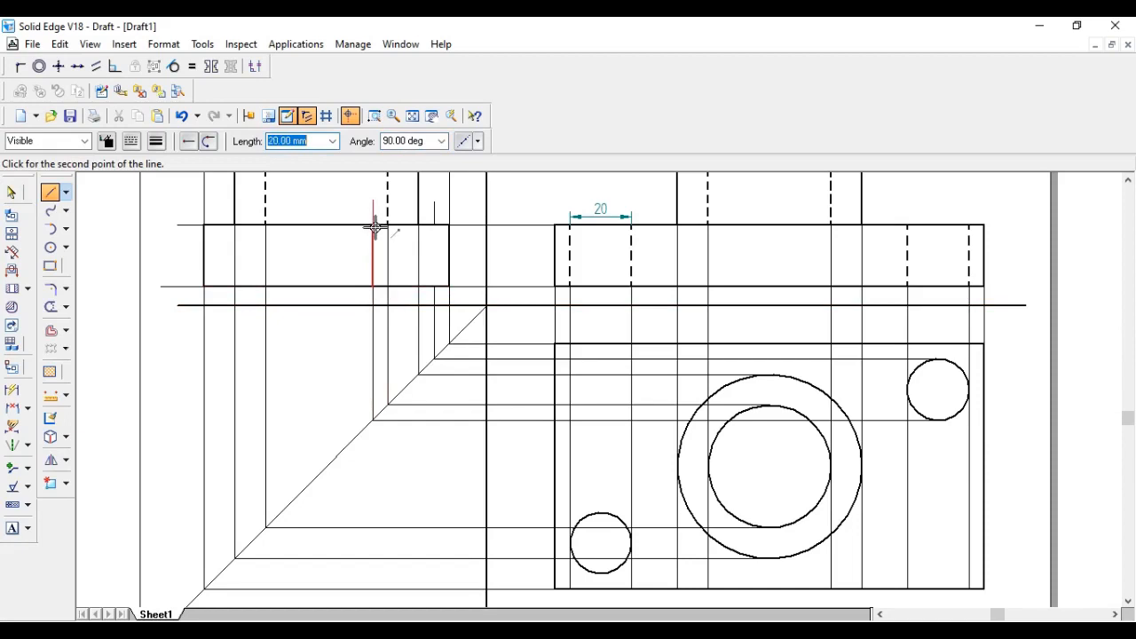
click(375, 227)
right_click(432, 255)
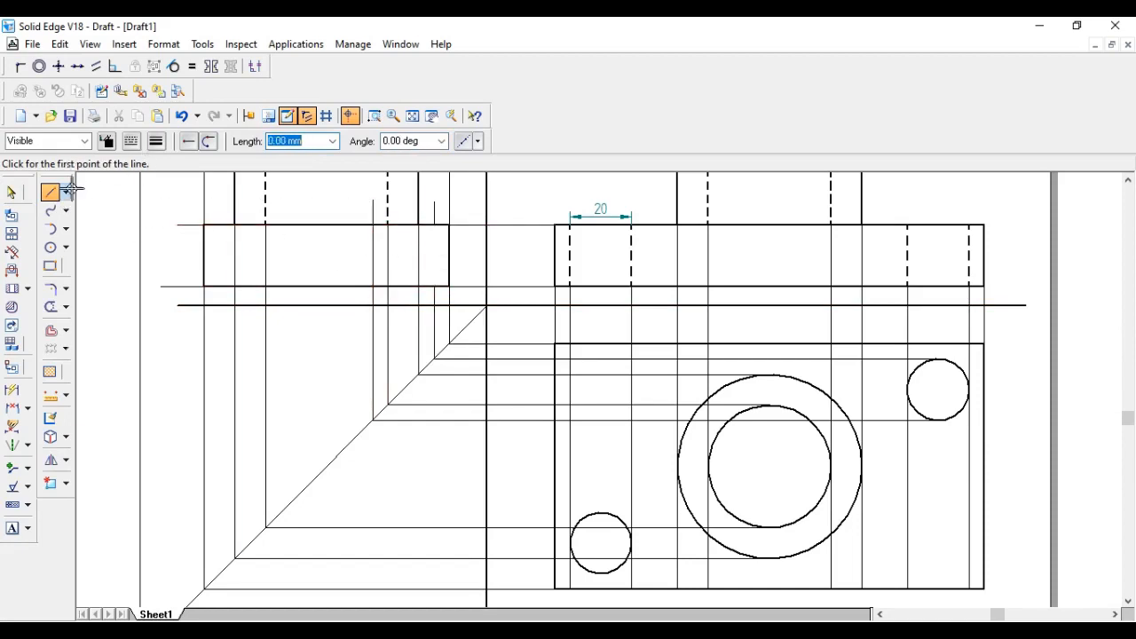
click(51, 307)
click(373, 266)
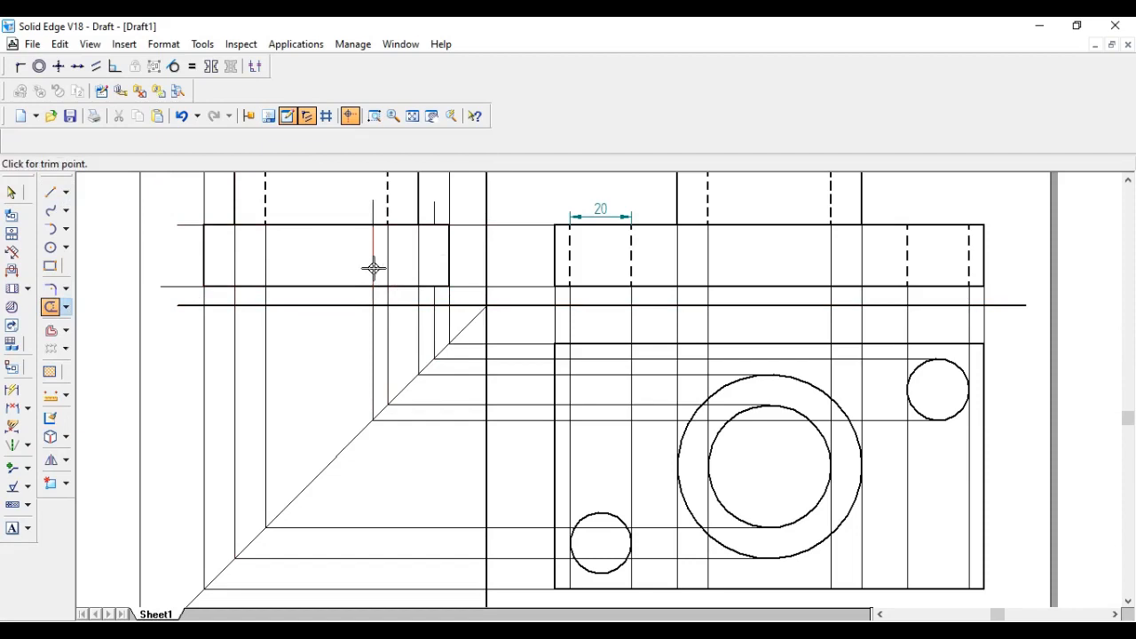
Draw the upper small hole's two hidden edges across the side view's base as 20 mm long, 0.50 mm dashed lines
click(66, 192)
click(99, 195)
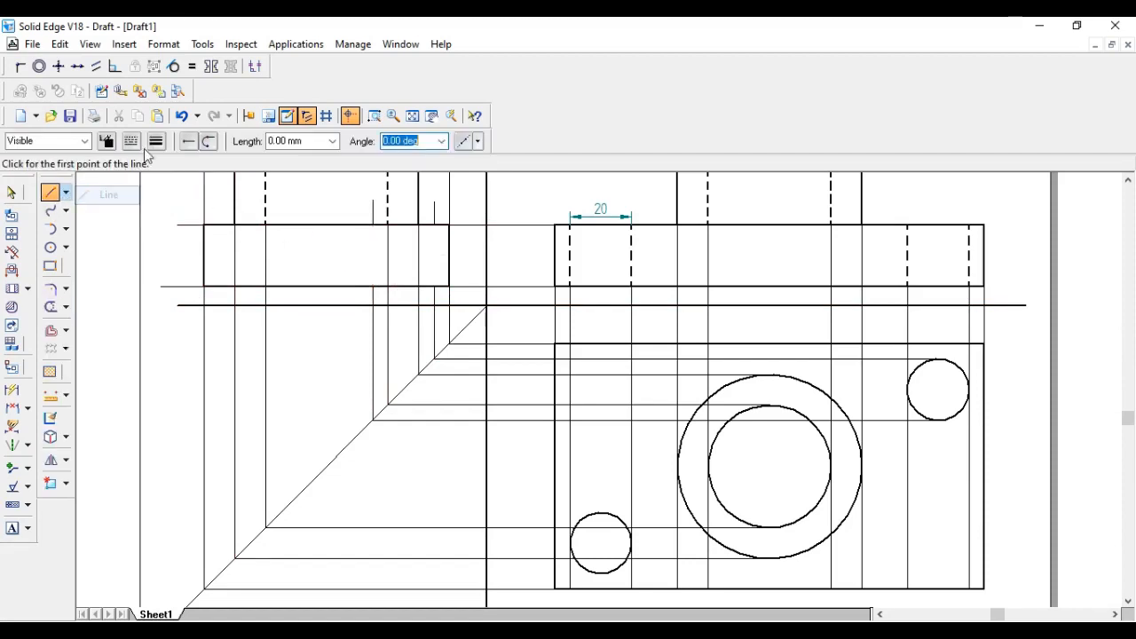
click(156, 140)
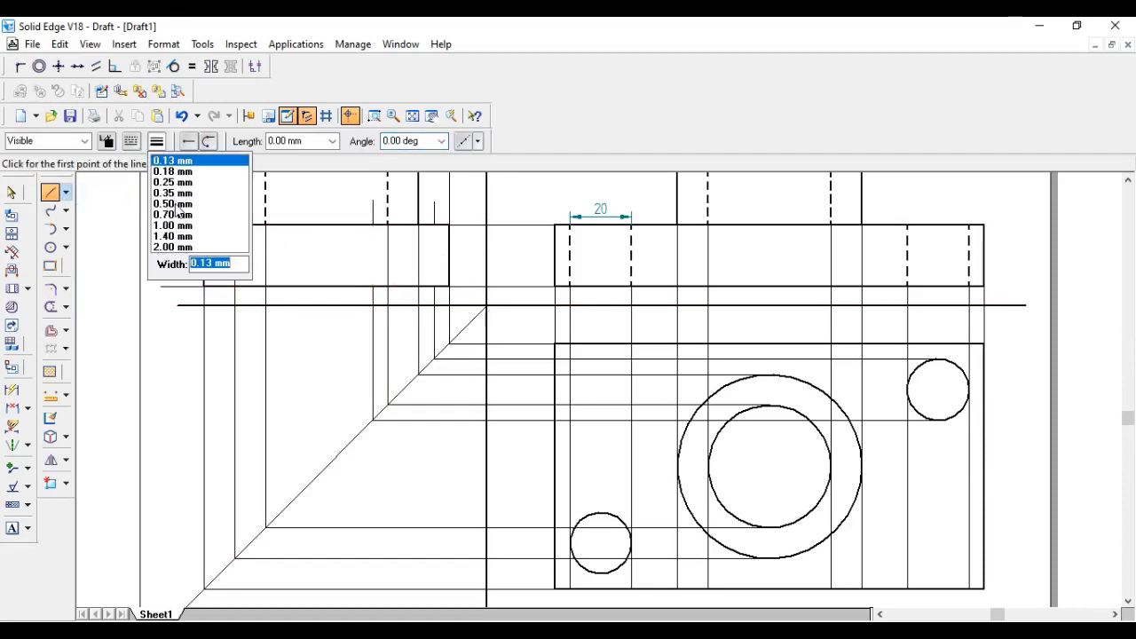
click(177, 204)
click(131, 142)
click(149, 178)
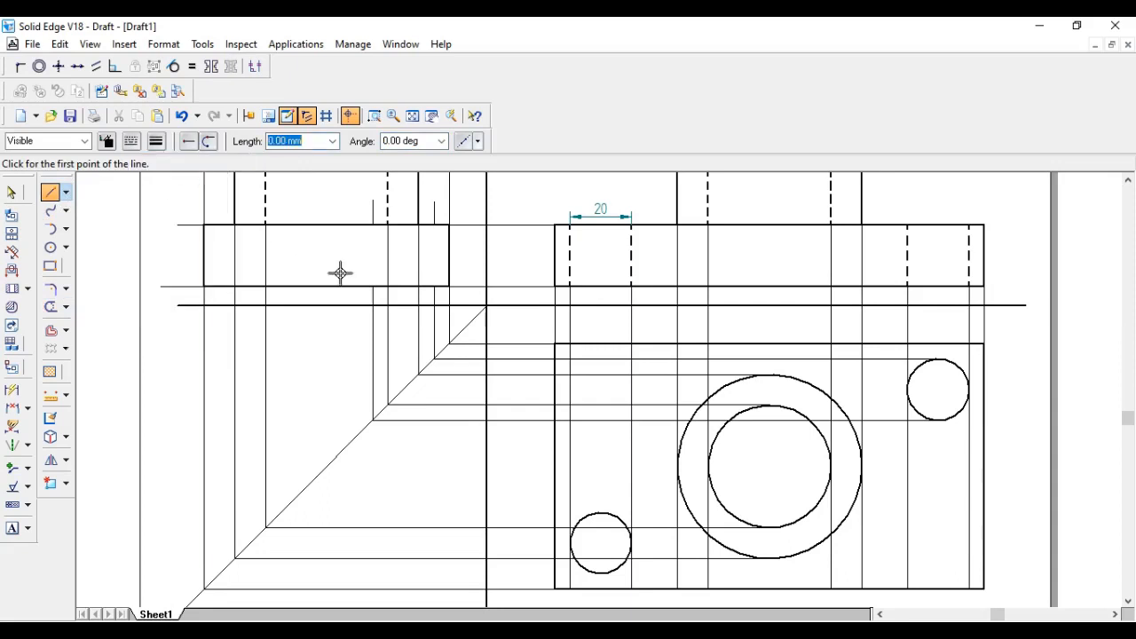
click(374, 286)
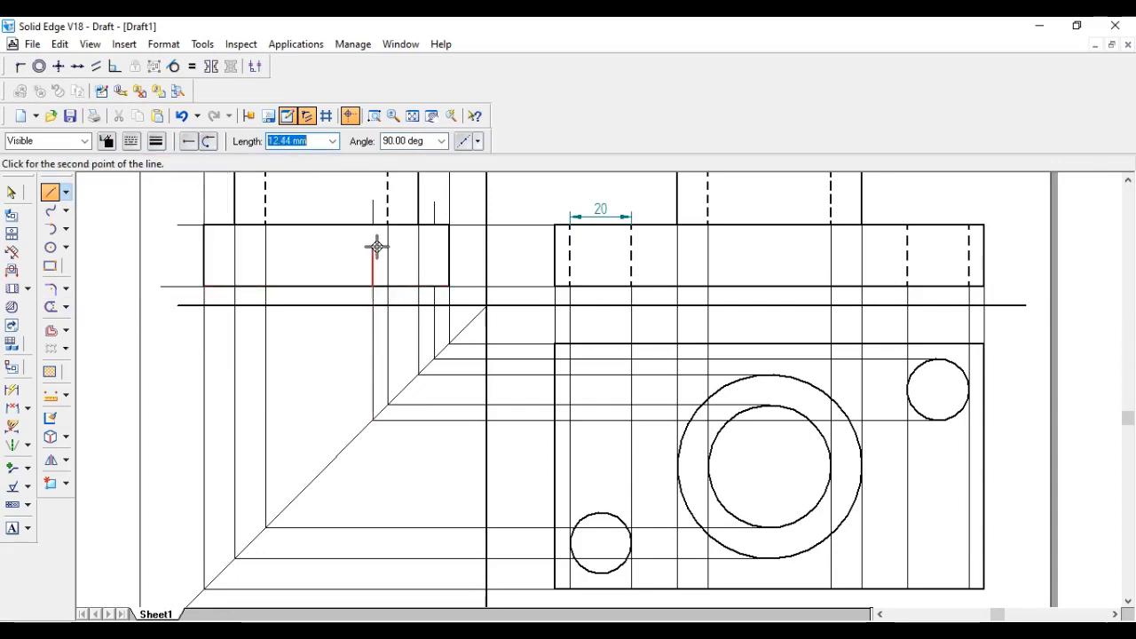
click(374, 224)
right_click(347, 246)
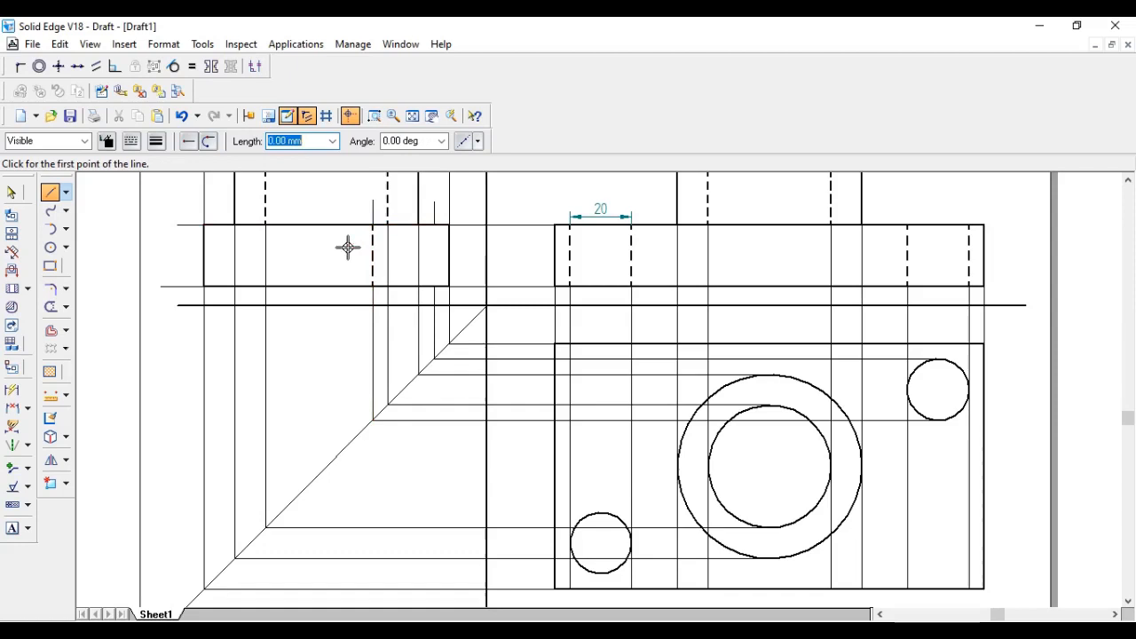
click(433, 286)
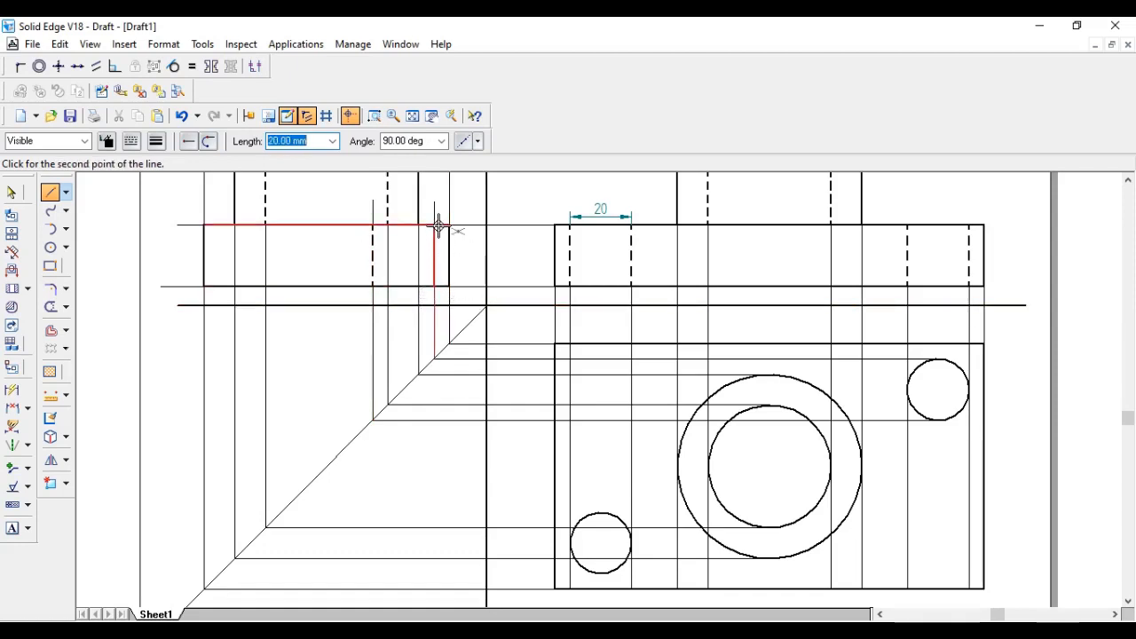
click(434, 226)
right_click(412, 252)
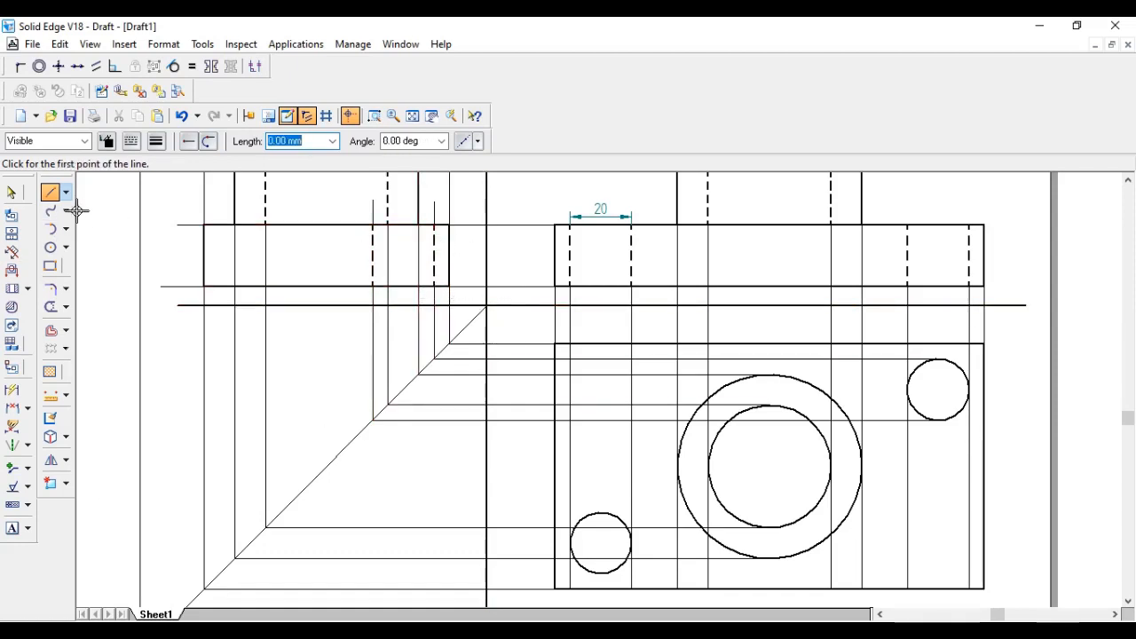
Project the lower small hole's upper tangent to the mitre line and up through the side view's base as a 0.13 mm continuous line
click(131, 141)
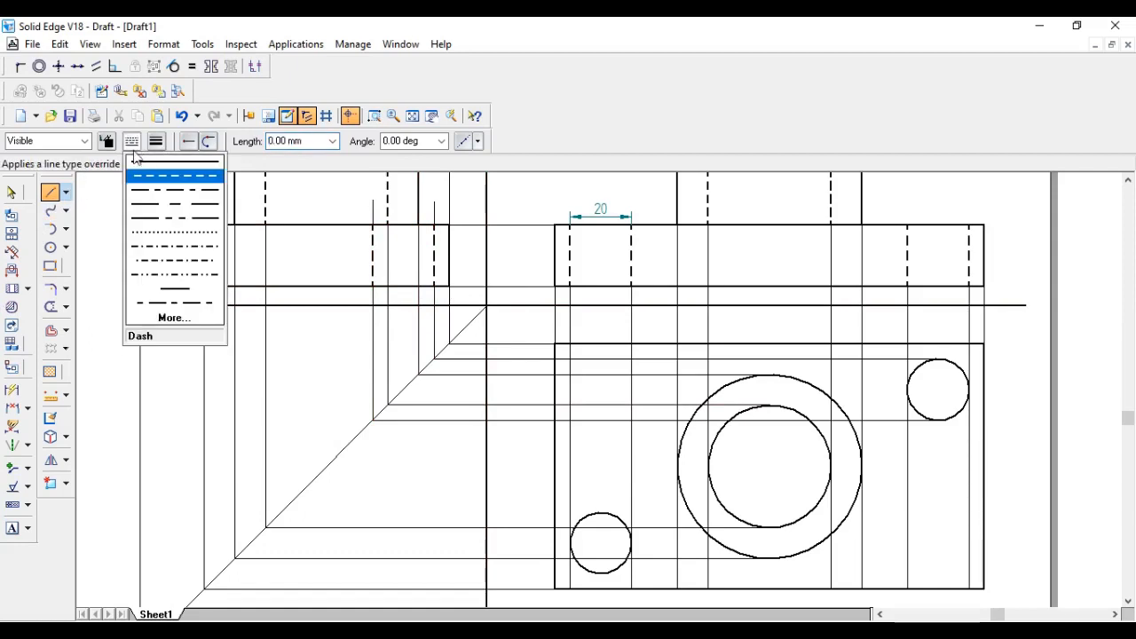
click(152, 171)
click(159, 145)
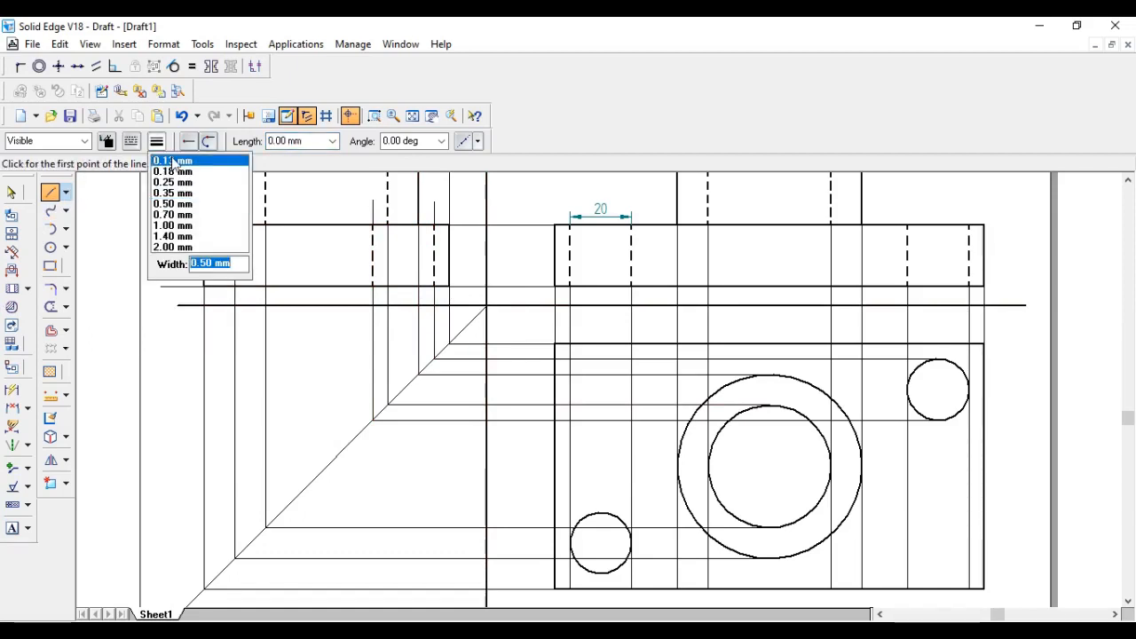
click(174, 163)
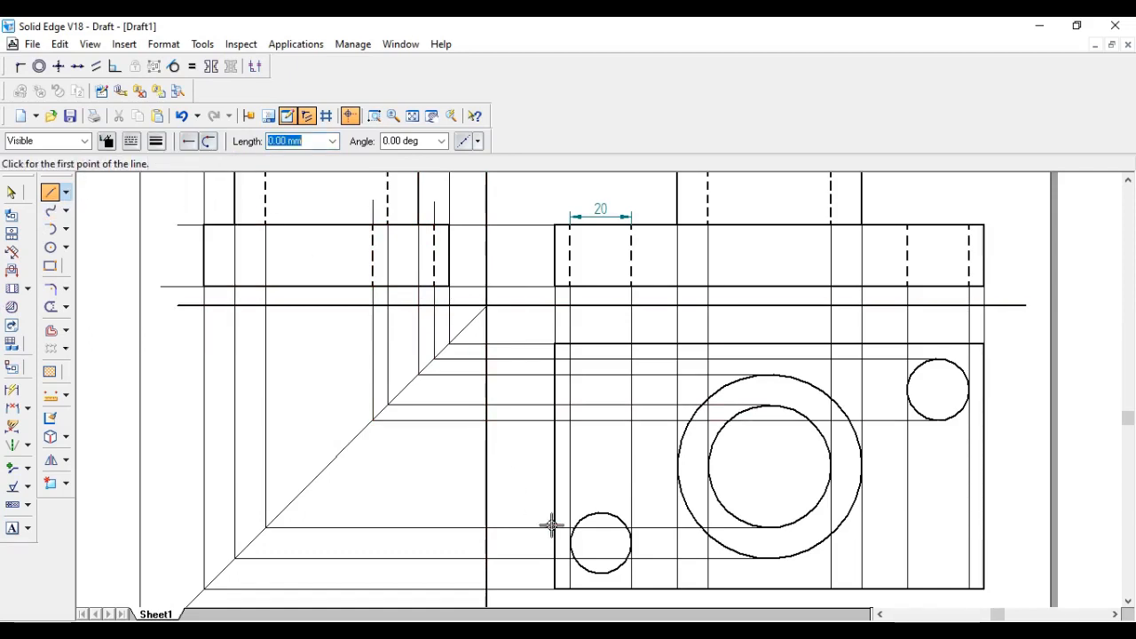
click(603, 512)
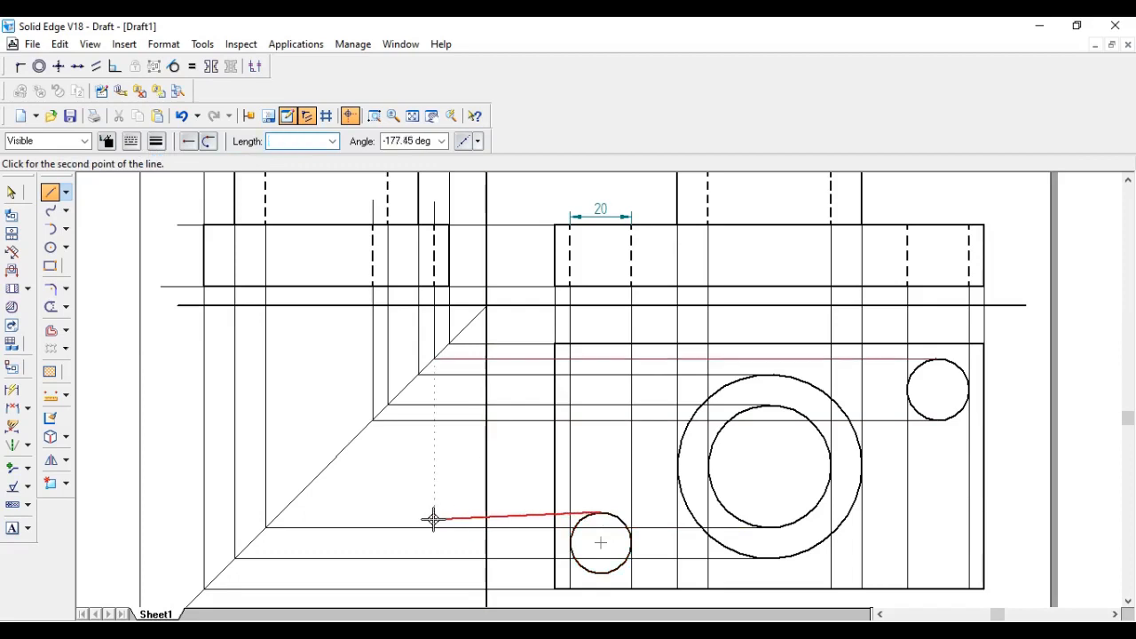
click(280, 512)
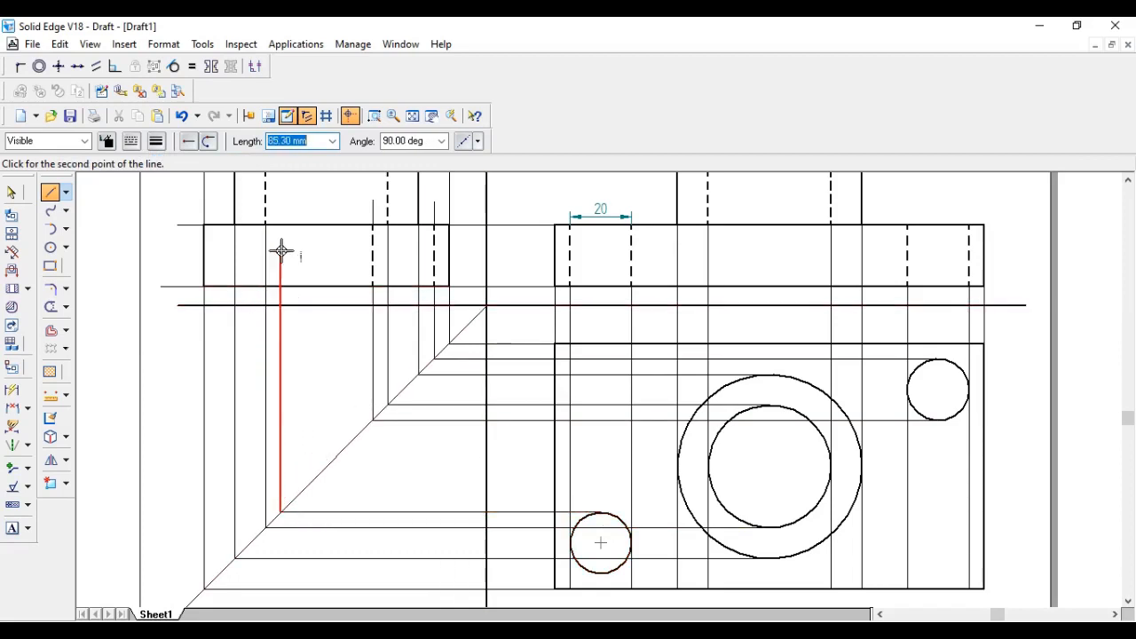
click(281, 203)
right_click(280, 203)
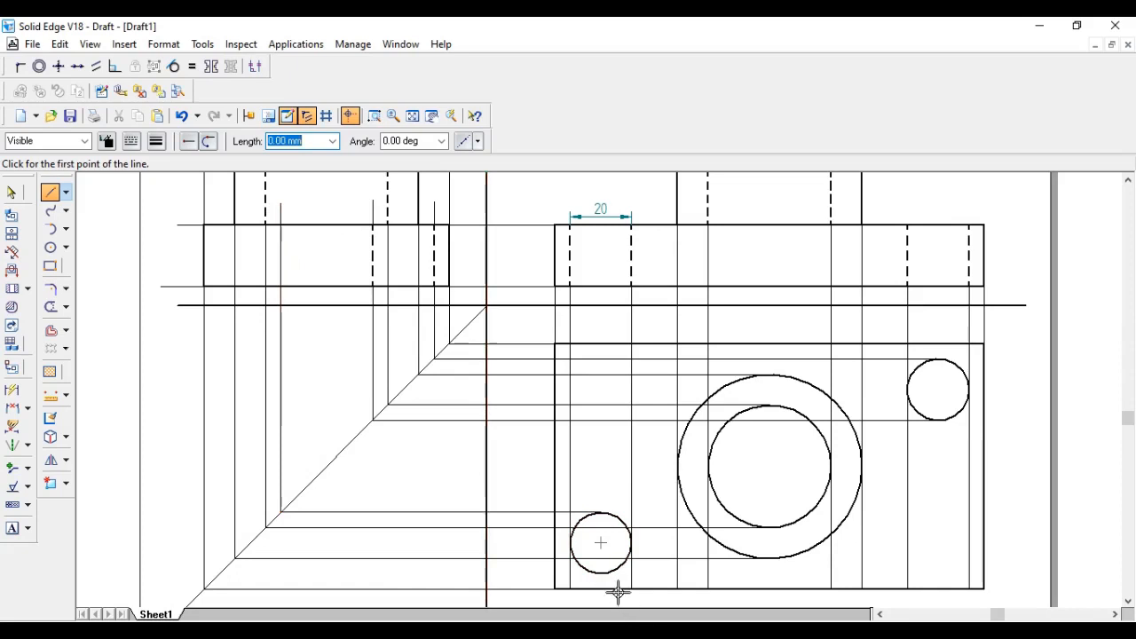
Project the lower small hole's bottom tangent up through the side view's base, and trim both of the hole's projection lines inside the base
click(603, 572)
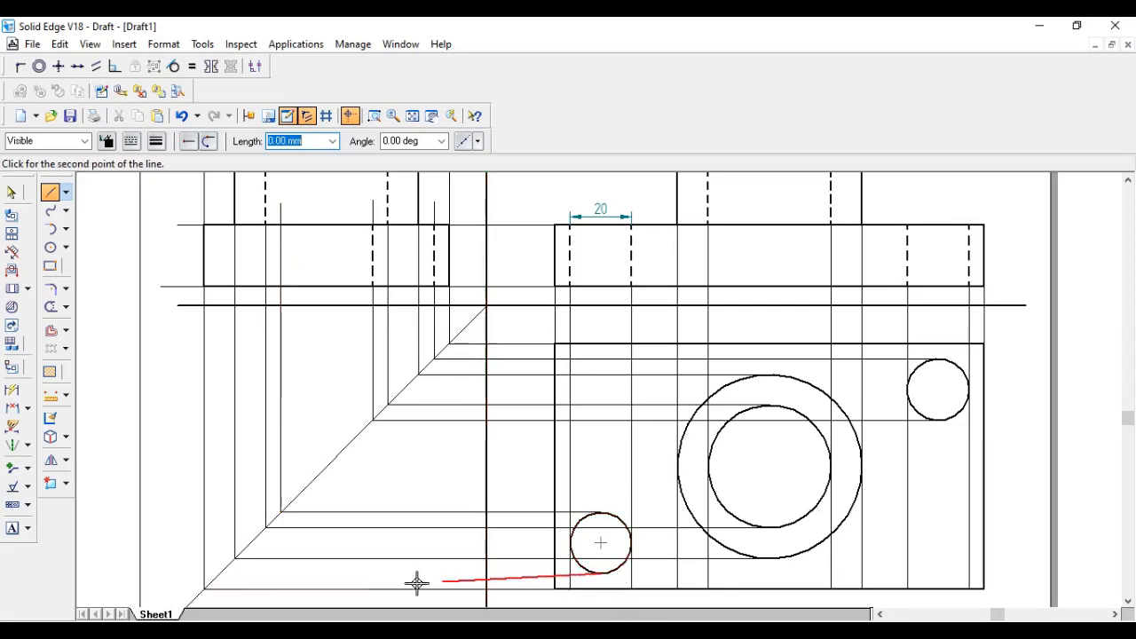
click(222, 570)
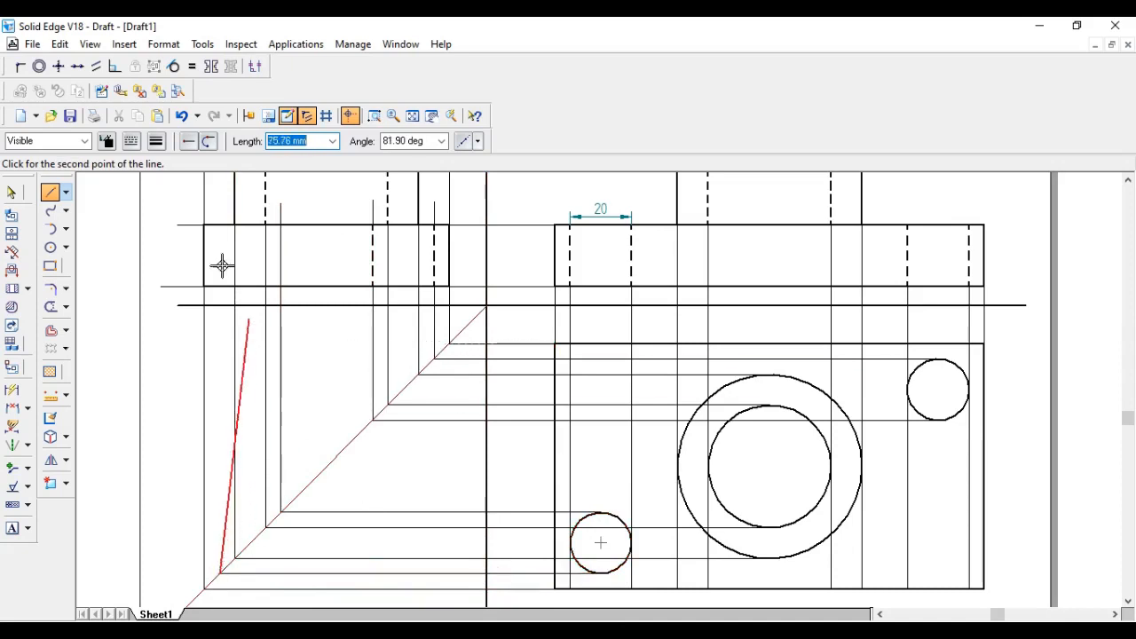
click(220, 200)
right_click(290, 203)
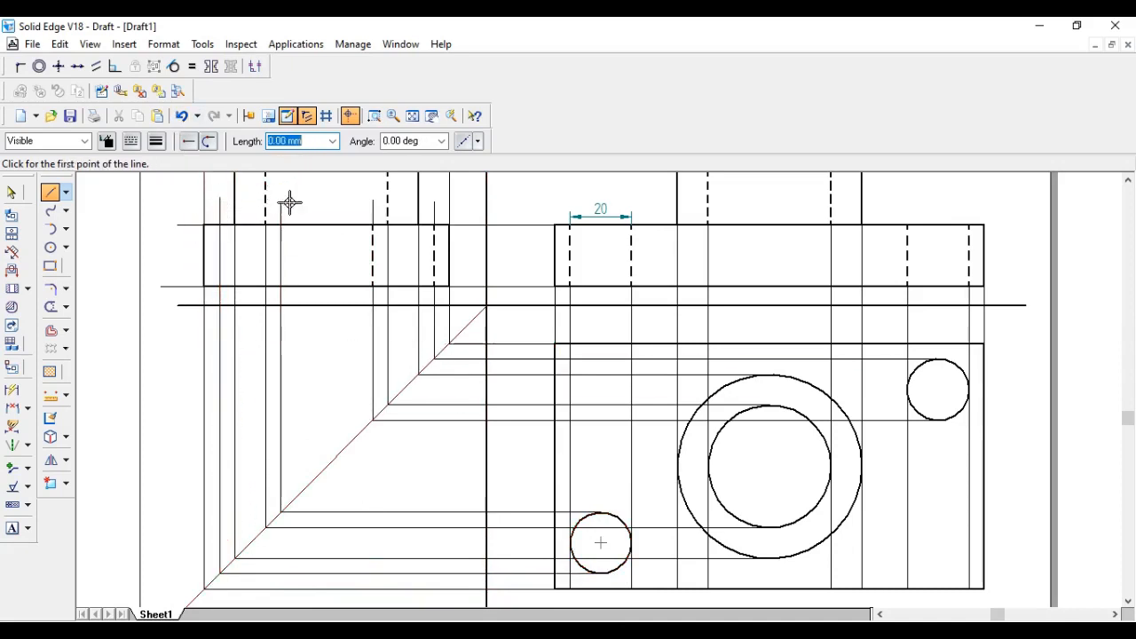
click(51, 306)
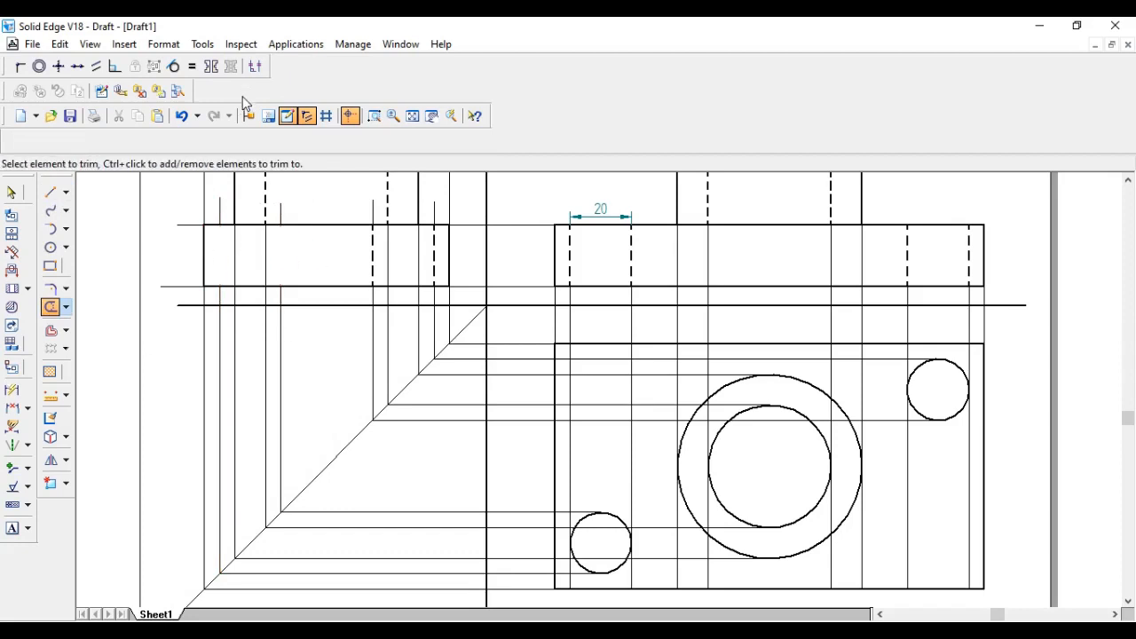
Draw the lower small hole's two hidden edges across the side view's base as 20 mm long dashed lines
click(65, 192)
click(107, 195)
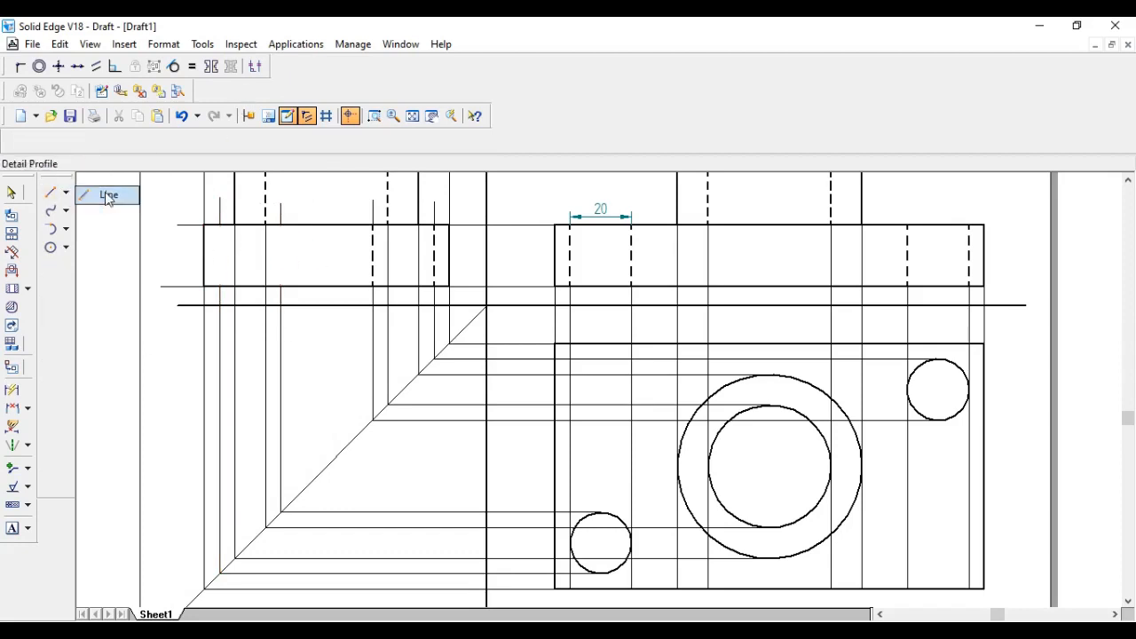
click(131, 142)
click(165, 163)
click(164, 144)
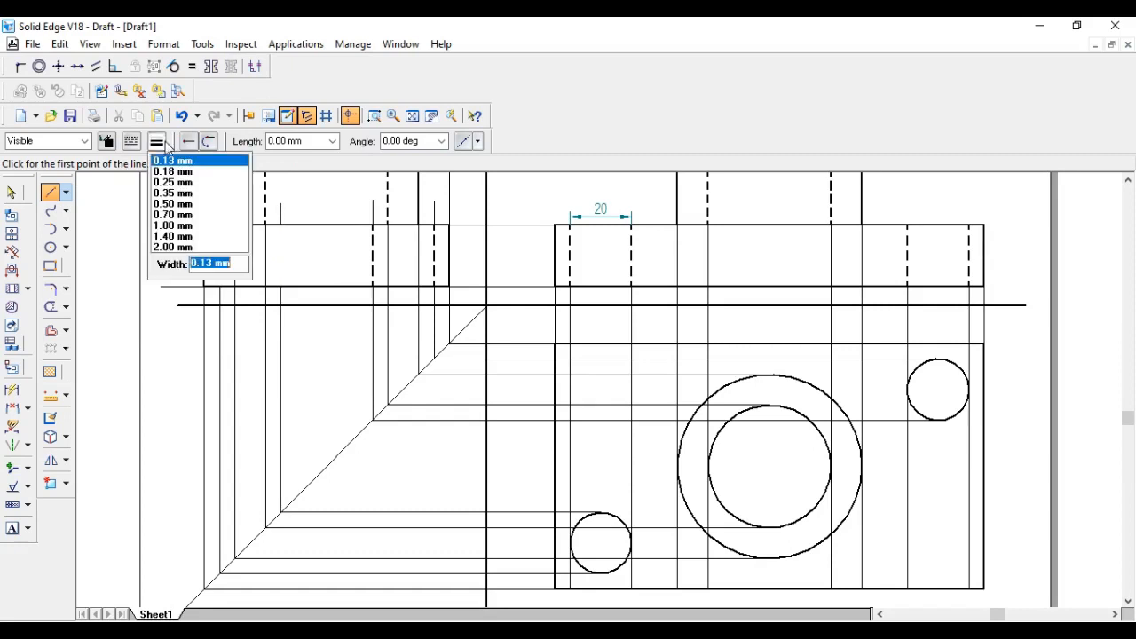
click(185, 214)
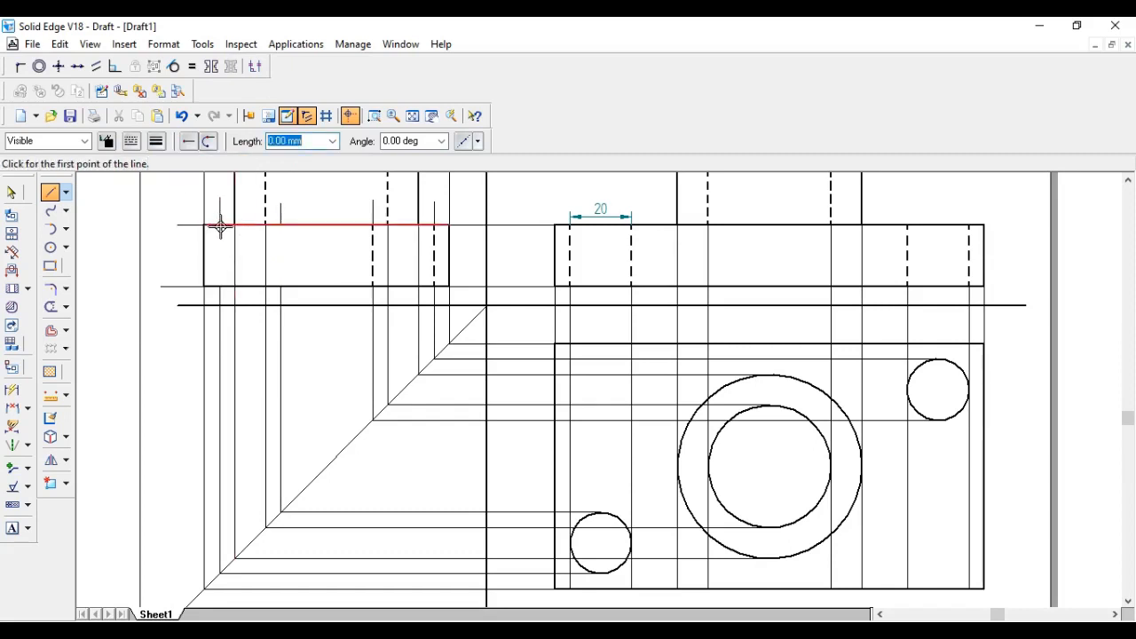
click(219, 287)
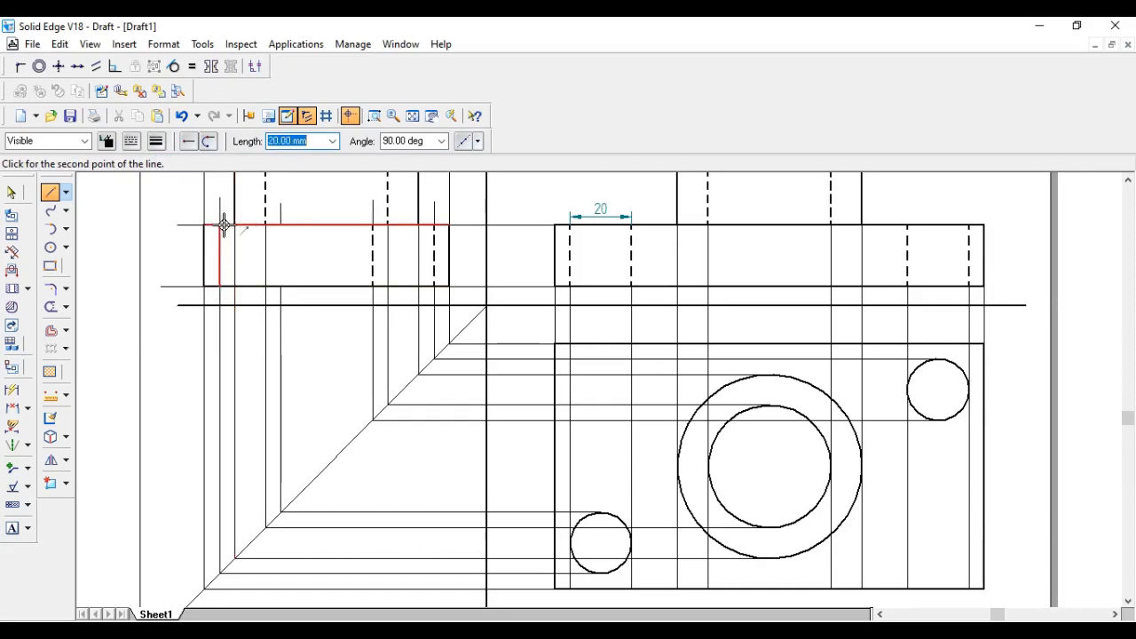
click(225, 226)
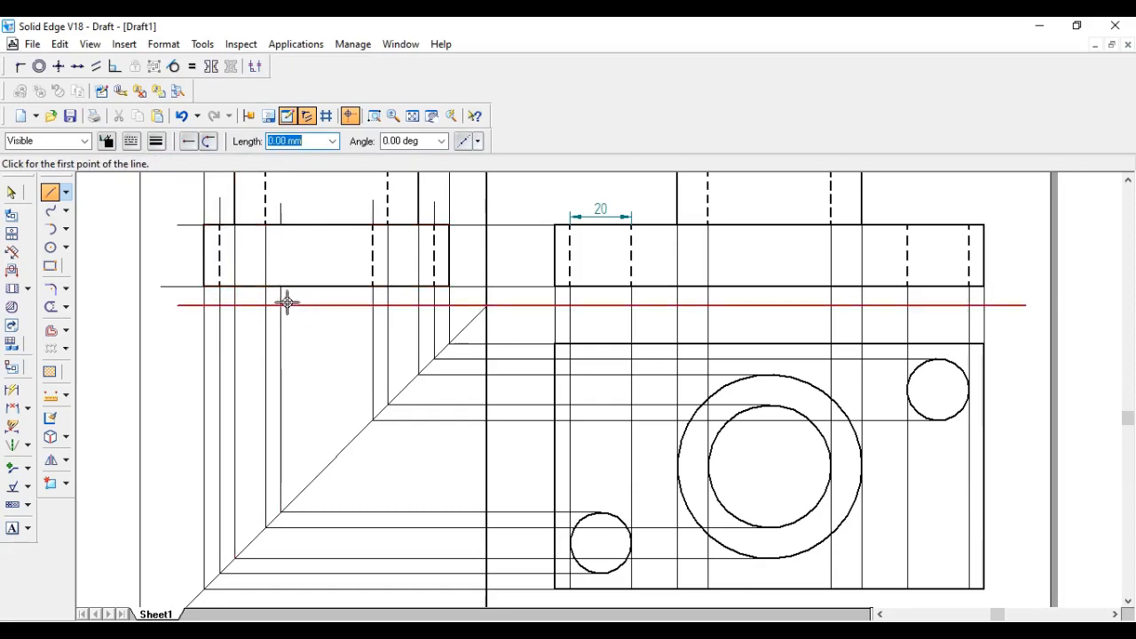
click(280, 286)
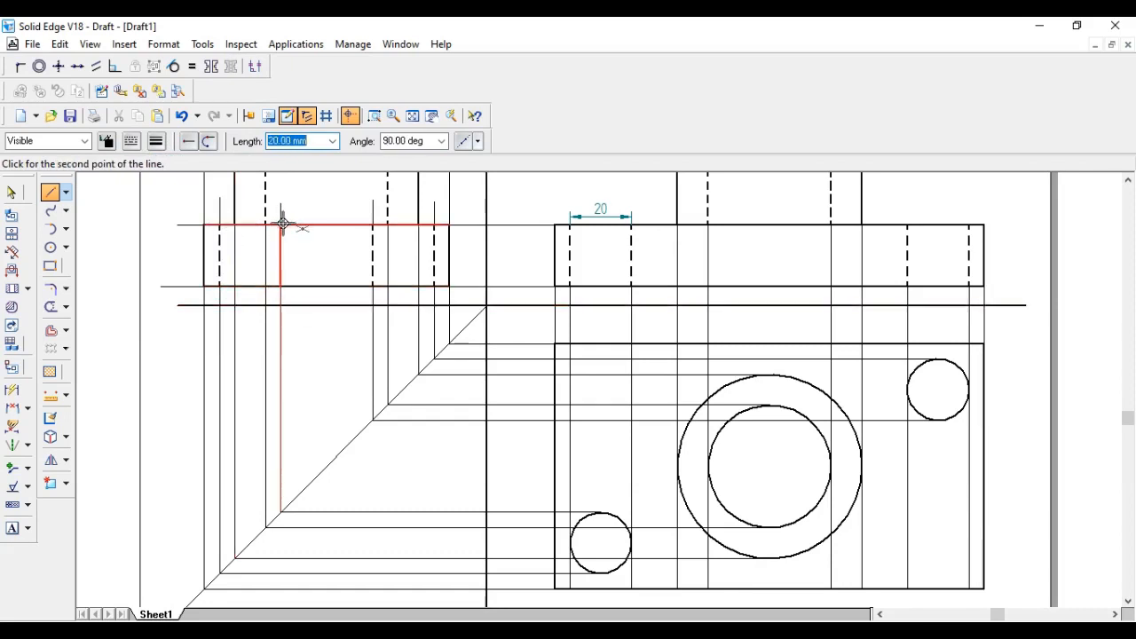
click(282, 224)
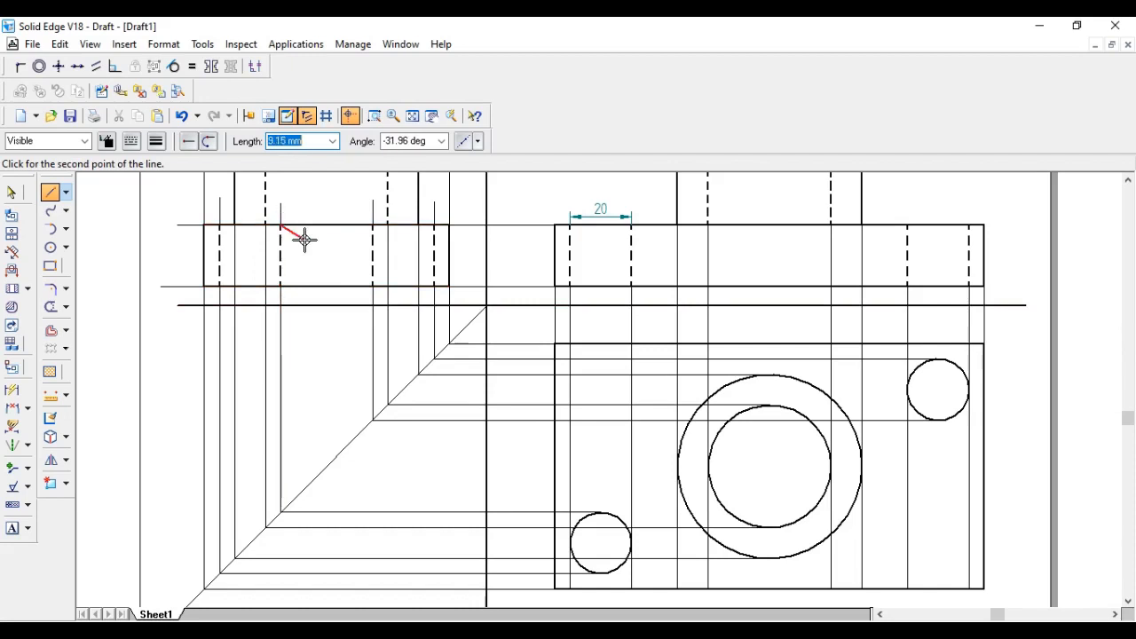
Trim the projection-line ends overshooting the side view's cylinder and base, plus the upper end of the vertical reference line
click(413, 117)
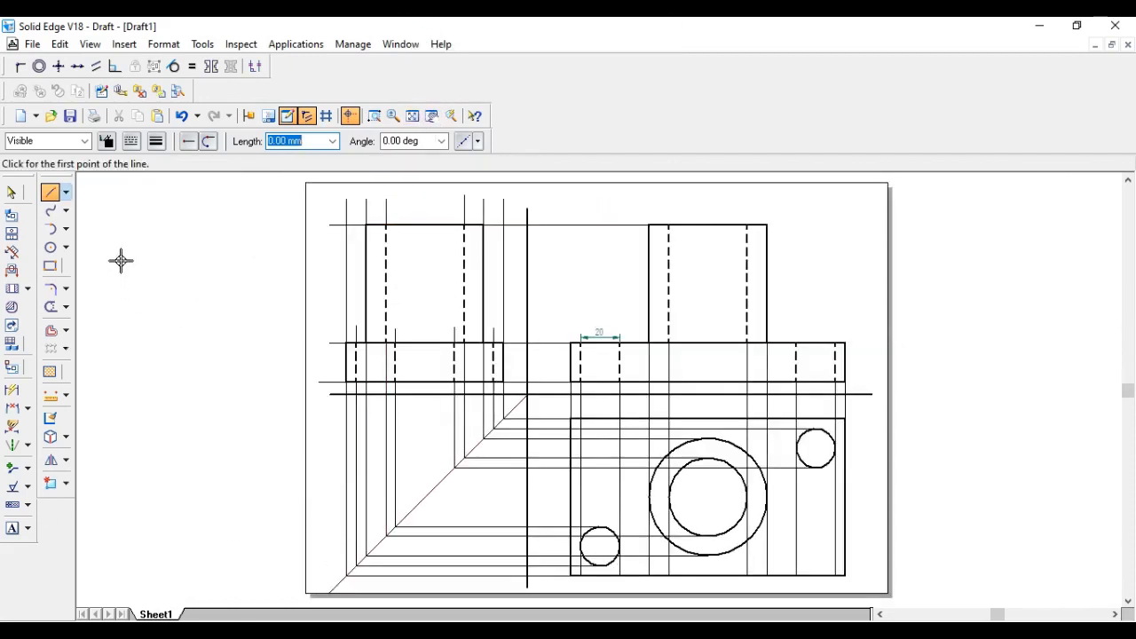
click(50, 306)
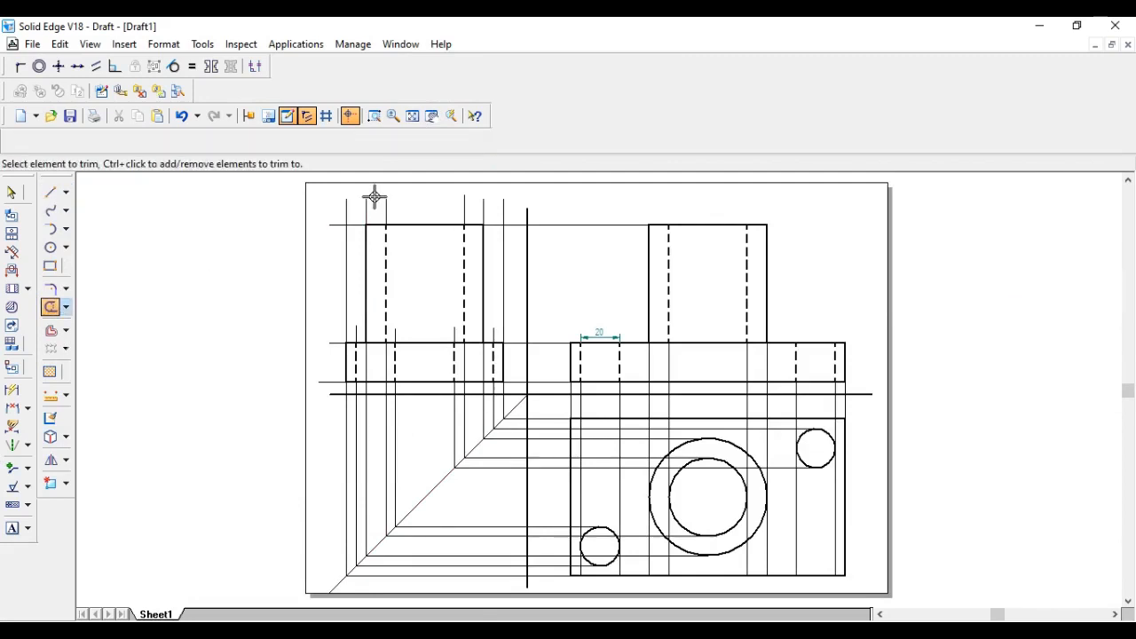
drag(342, 210, 504, 211)
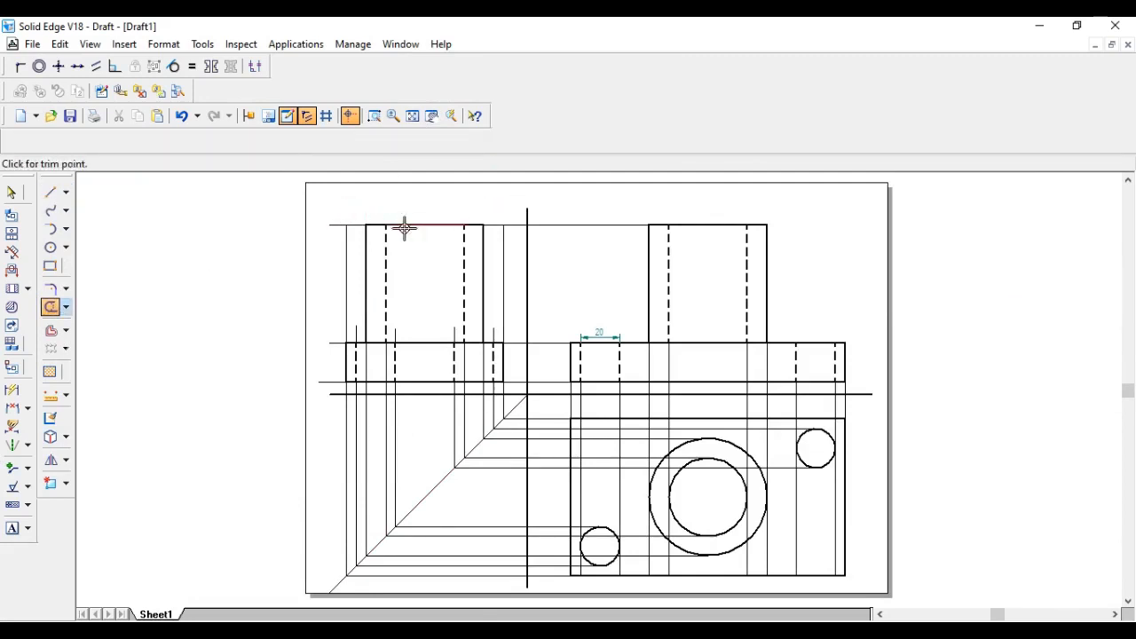
mouse_move(337, 222)
mouse_down()
mouse_move(325, 245)
mouse_move(364, 338)
mouse_up()
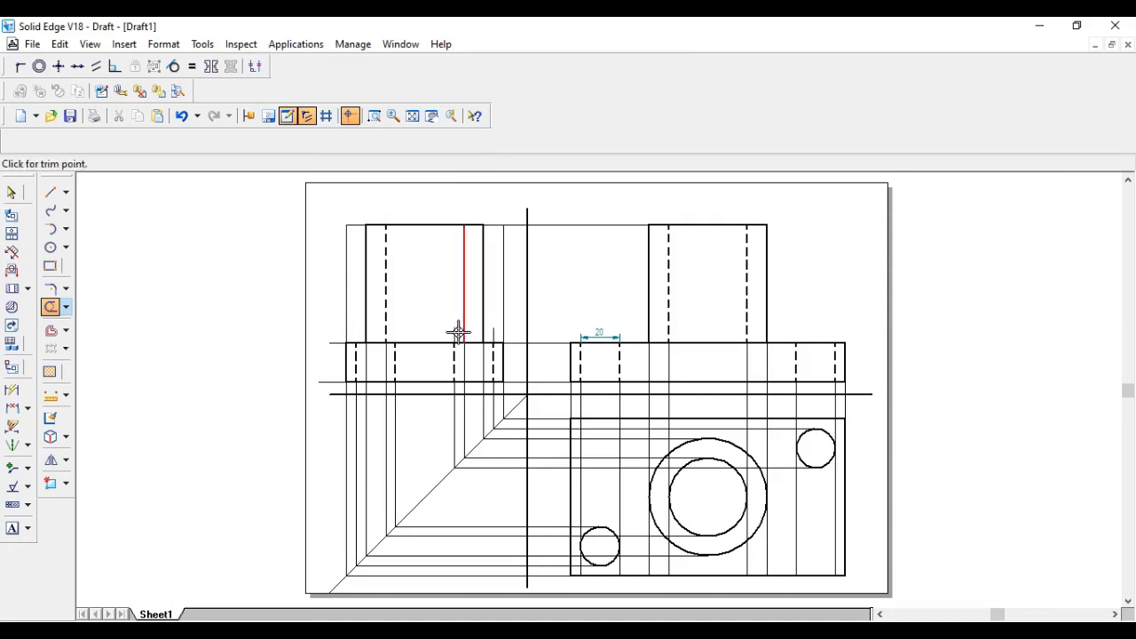
click(496, 332)
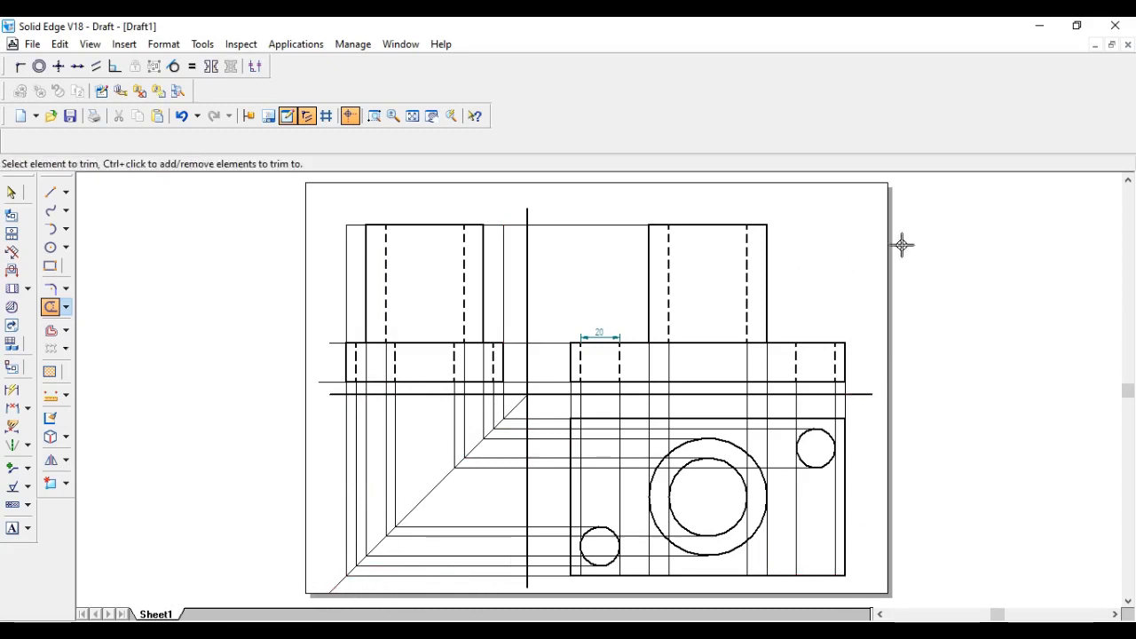
click(530, 203)
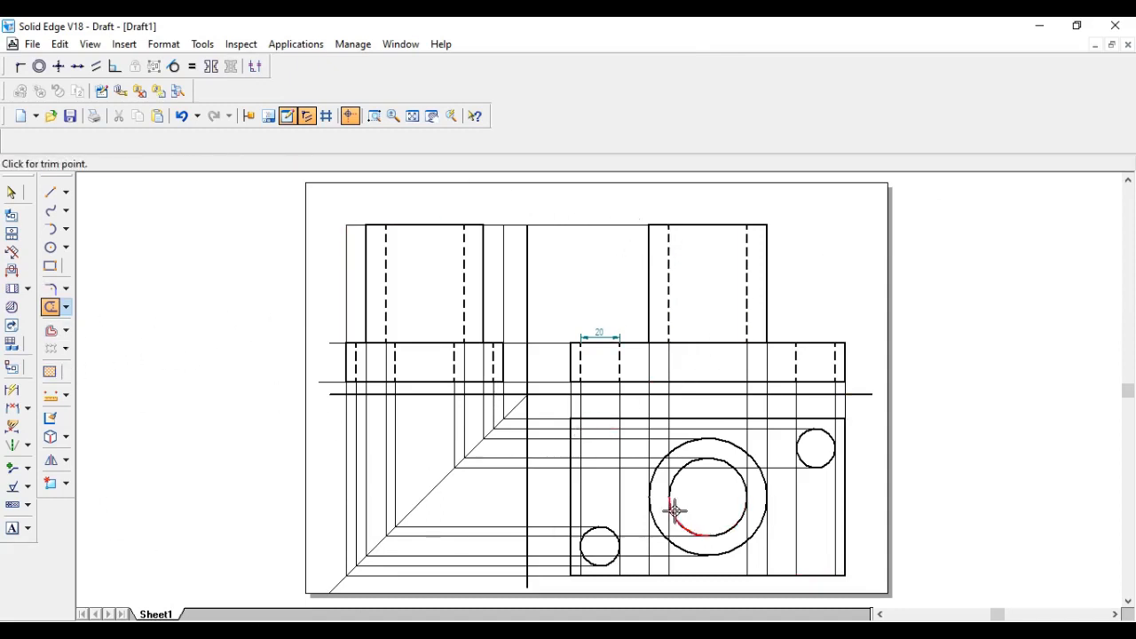
Label the three views with the texts FRONT VIEW, SIDE VIEW and TOP VIEW
click(13, 529)
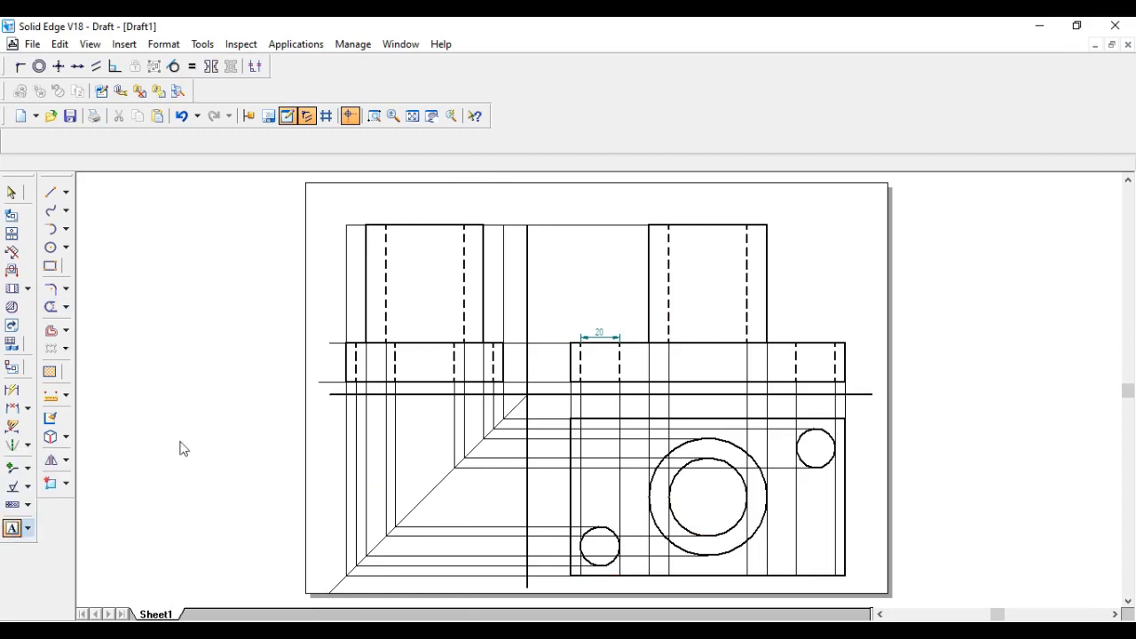
click(671, 195)
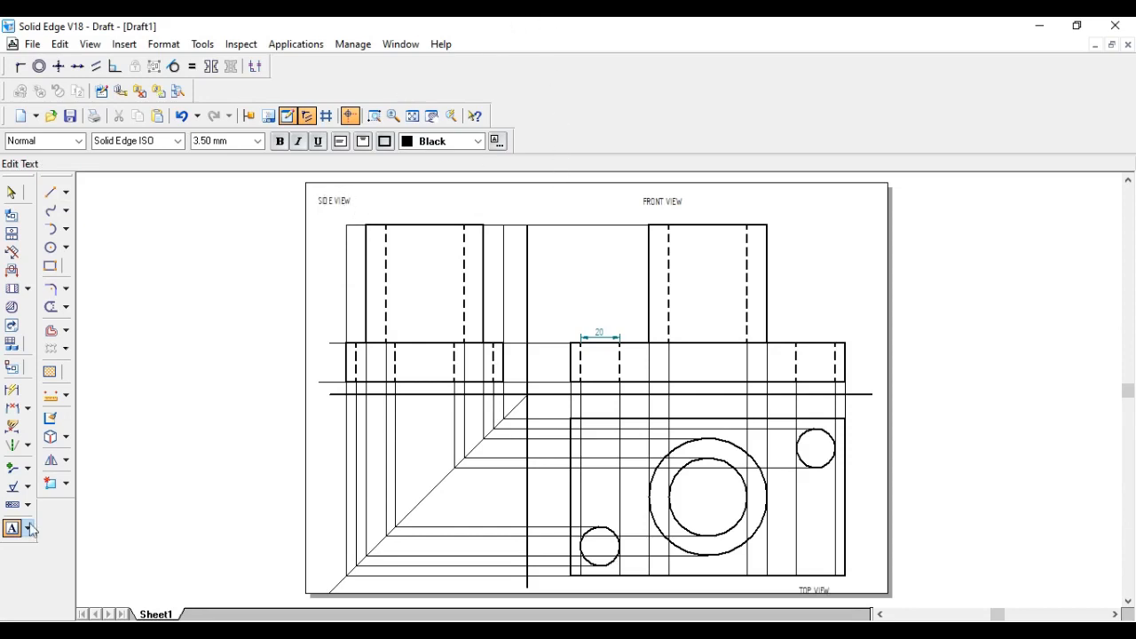
Dimension the cylinder's bore width above the front view and the cylinder's height beside it
click(27, 412)
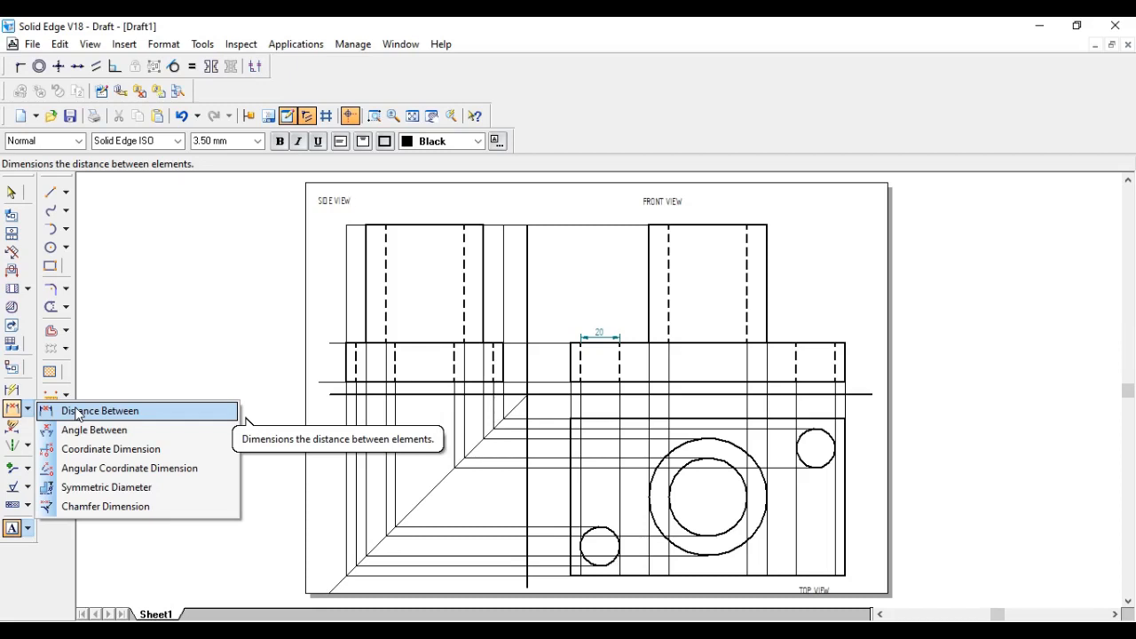
click(8, 391)
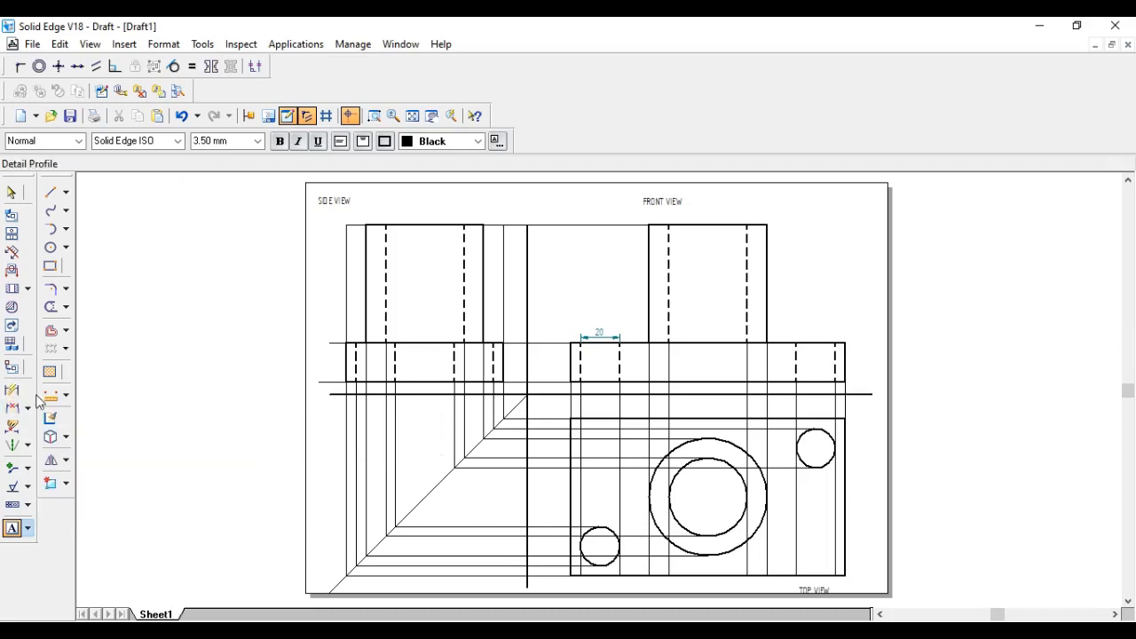
click(12, 394)
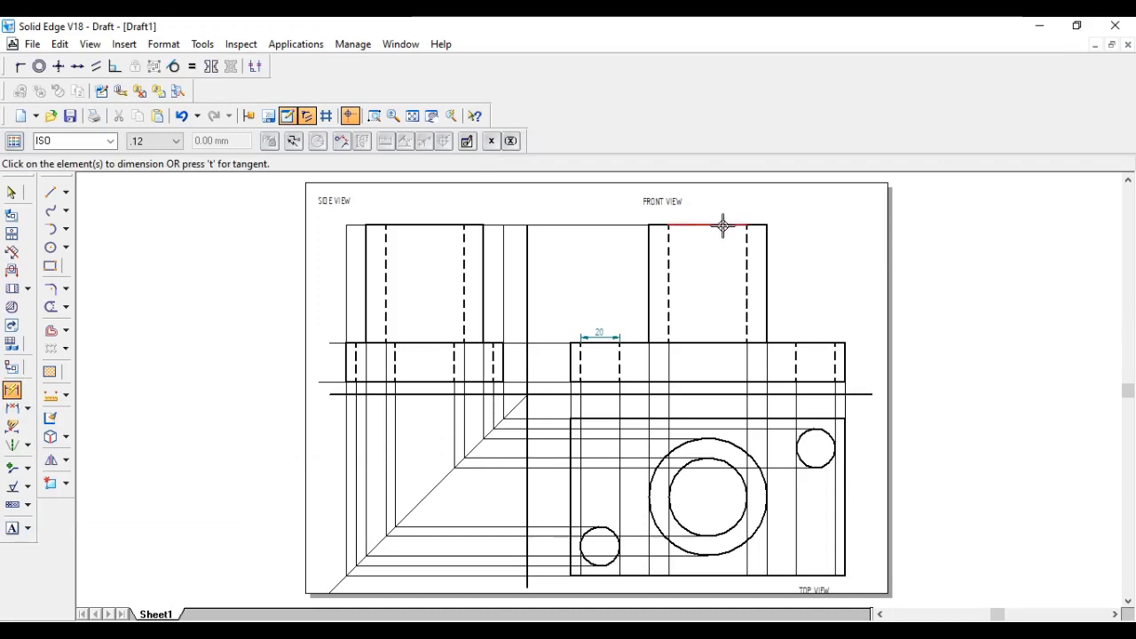
click(718, 223)
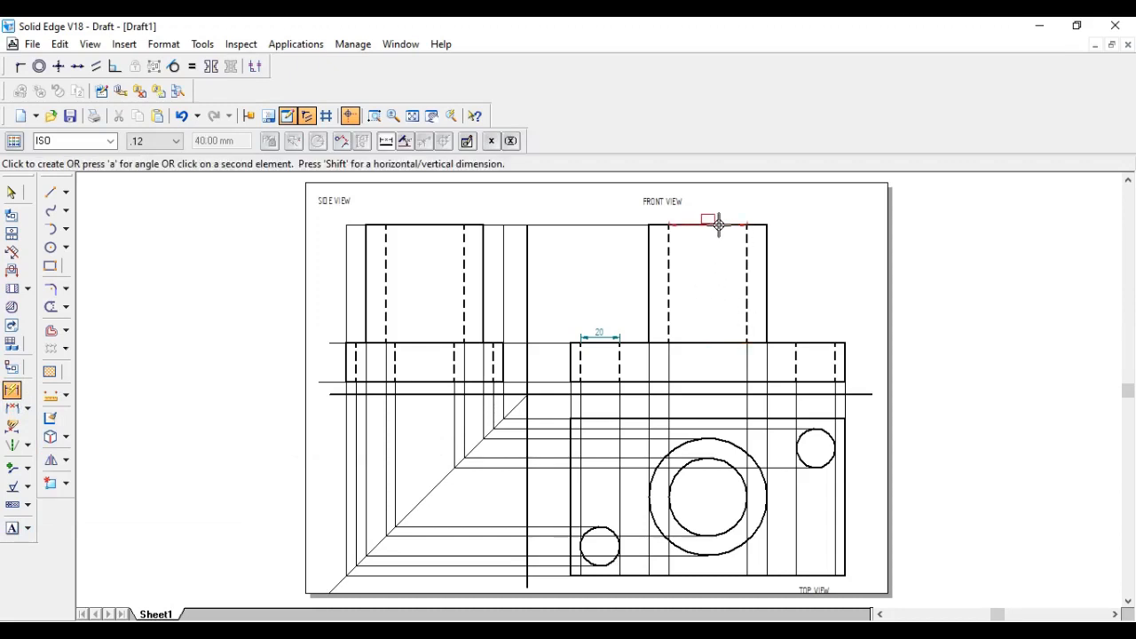
click(717, 216)
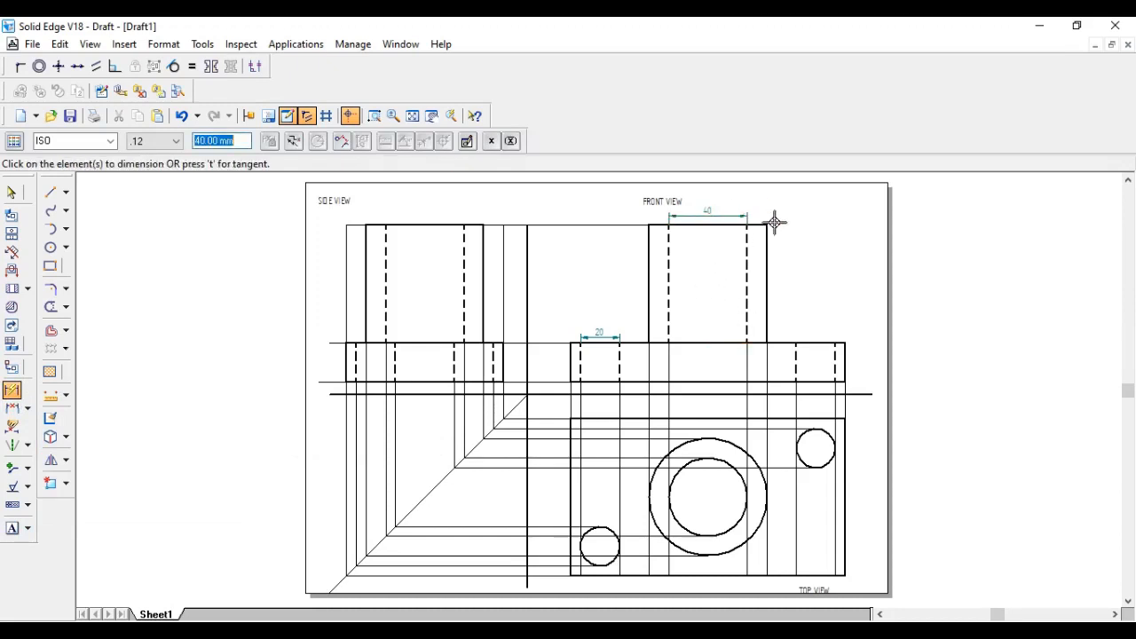
click(769, 266)
click(791, 265)
Dimension the horizontal distance between the cylinder's two outer edges, above the bore dimension in the front view
click(28, 408)
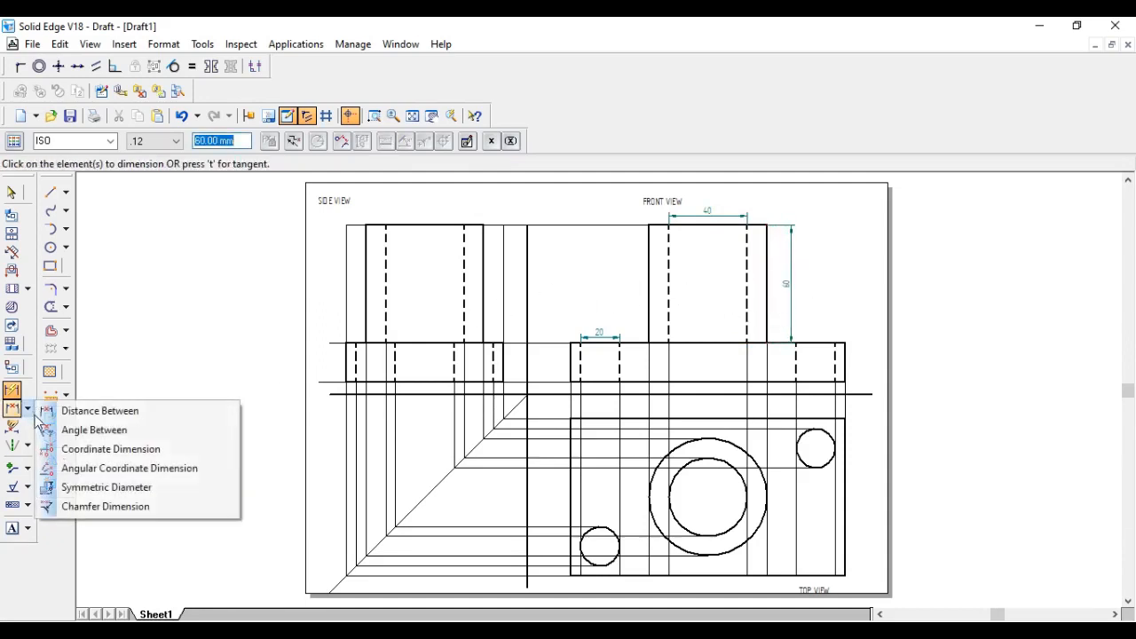
click(99, 411)
click(649, 257)
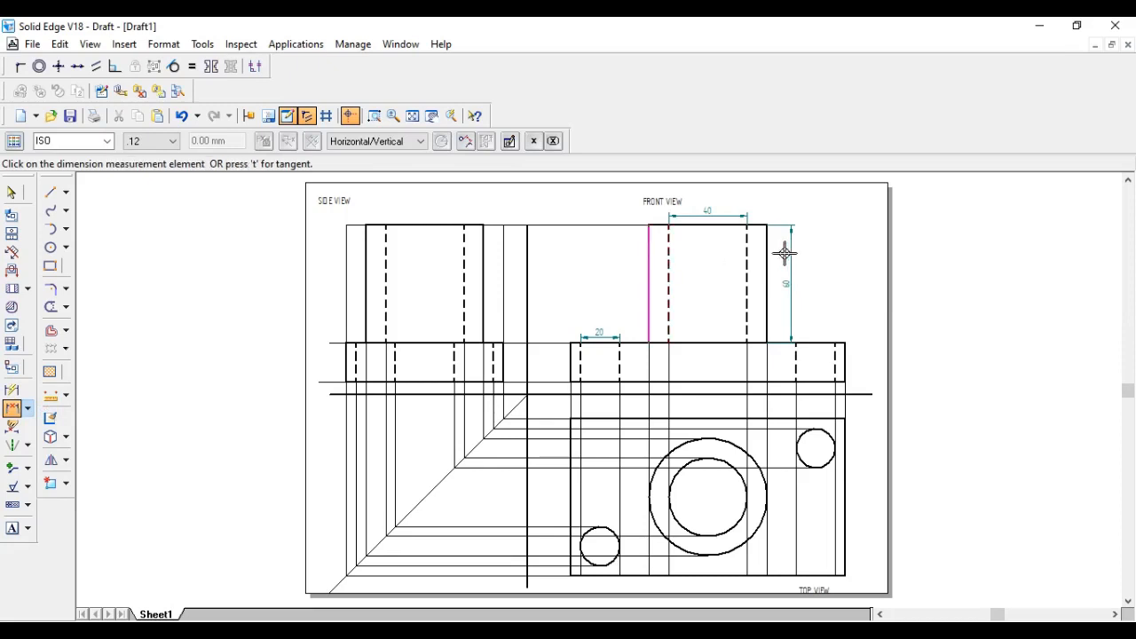
click(767, 256)
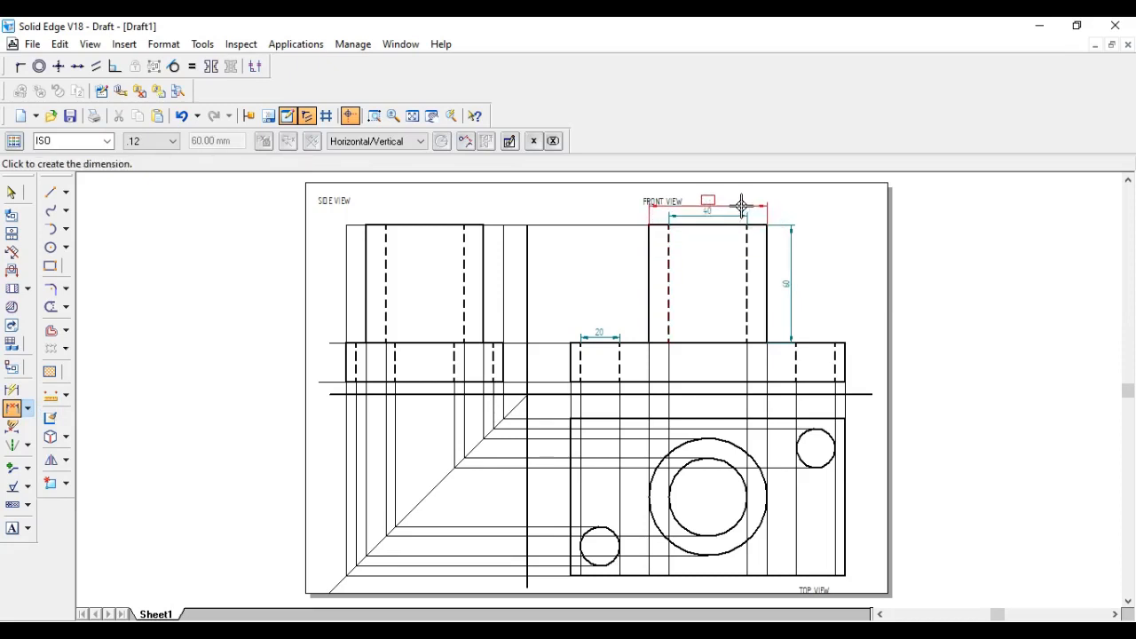
click(741, 205)
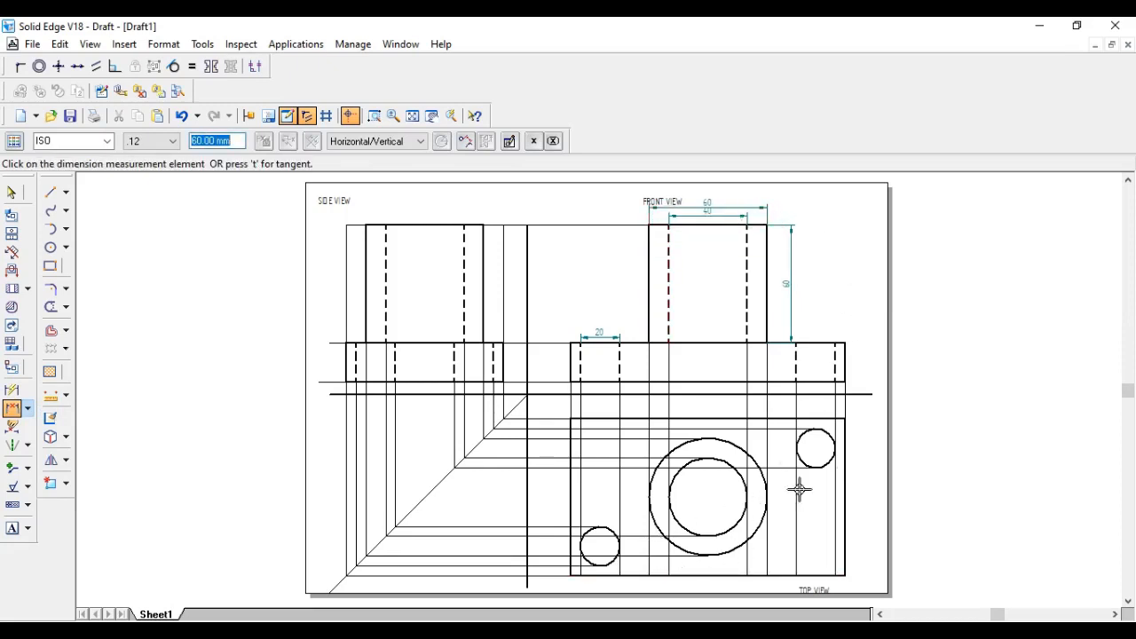
Dimension the vertical distance between the base rectangle's upper and lower edges, beside the top view
click(849, 474)
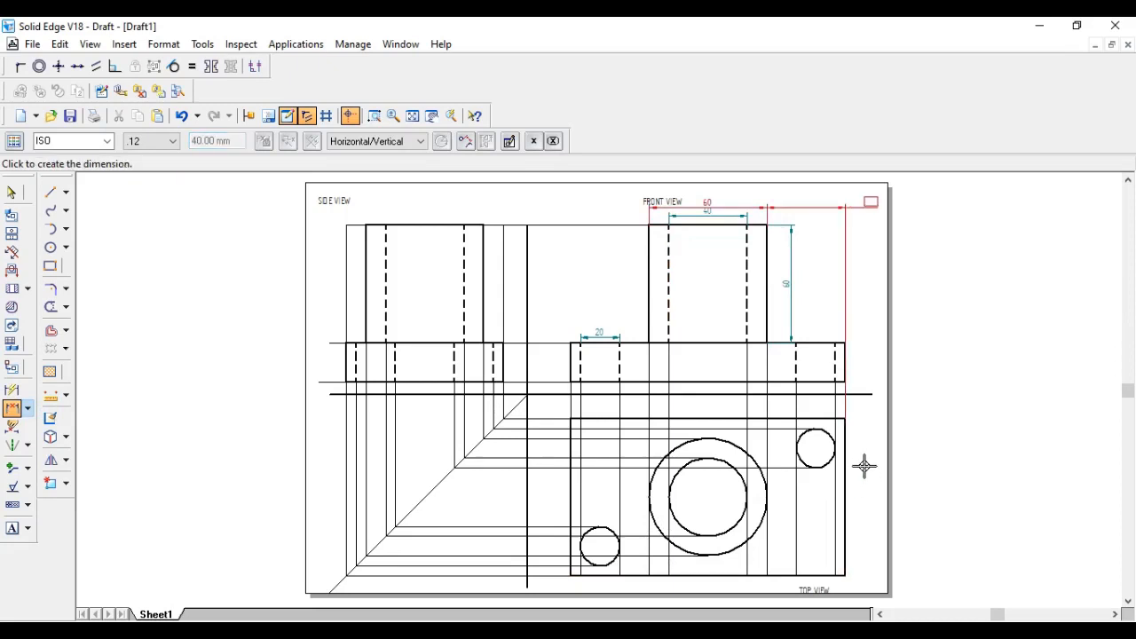
right_click(864, 468)
click(823, 418)
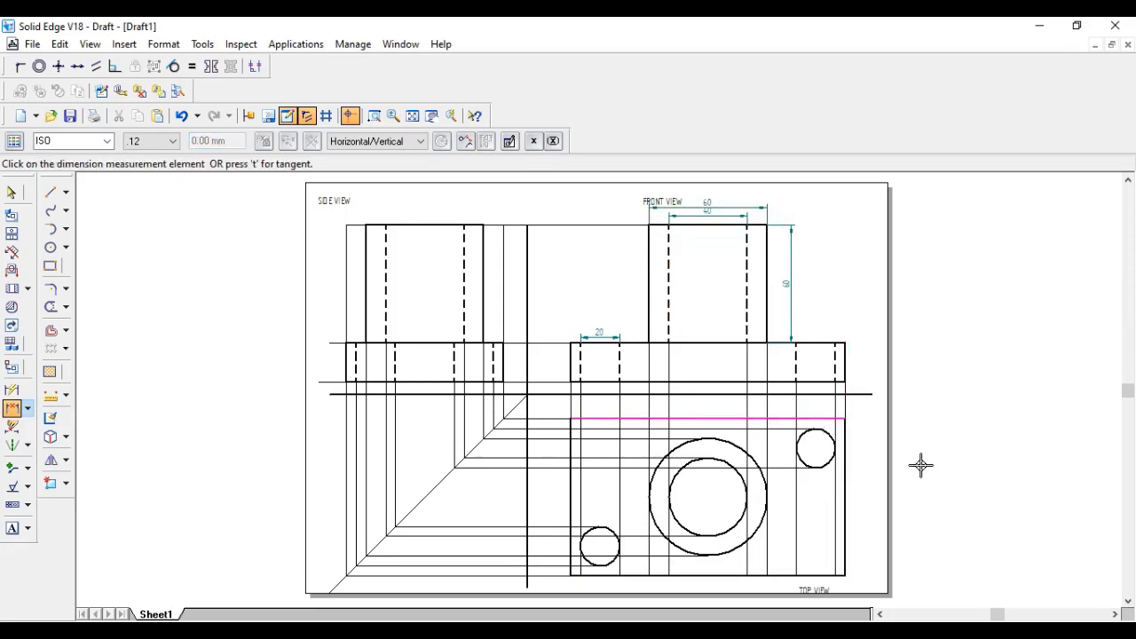
click(828, 575)
click(864, 538)
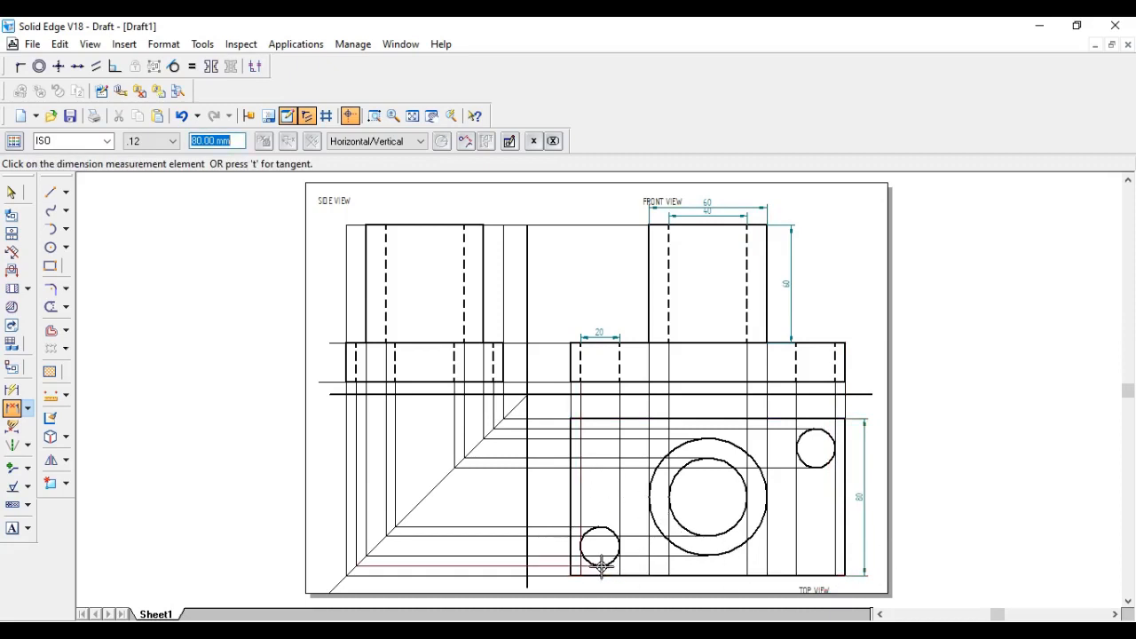
Add diameter dimensions to the two small corner holes in the top view
click(611, 527)
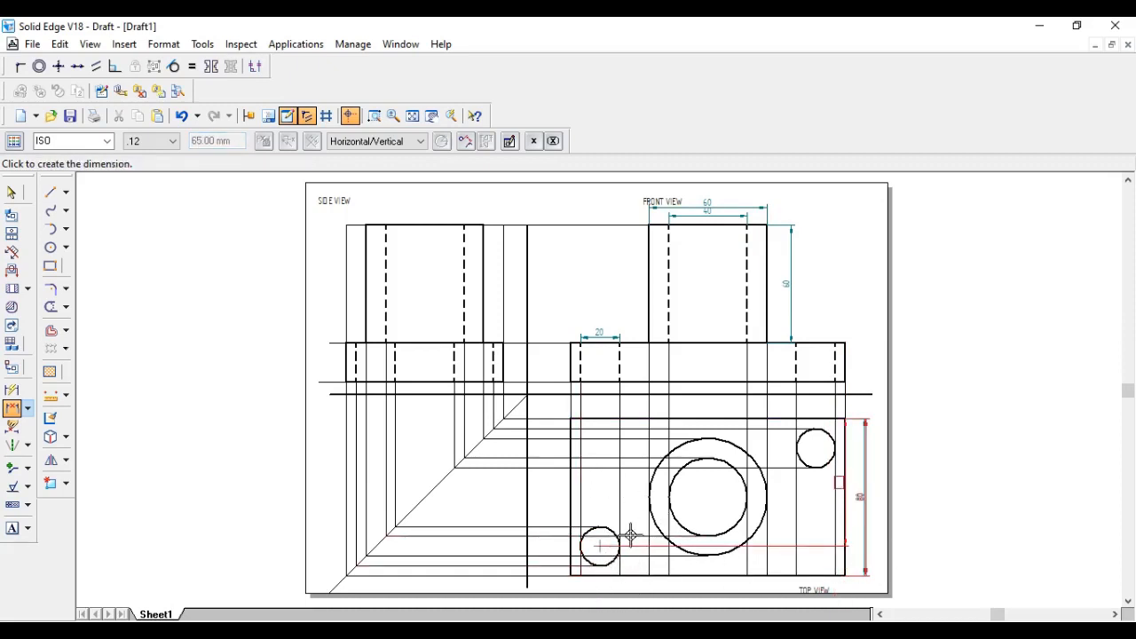
right_click(601, 497)
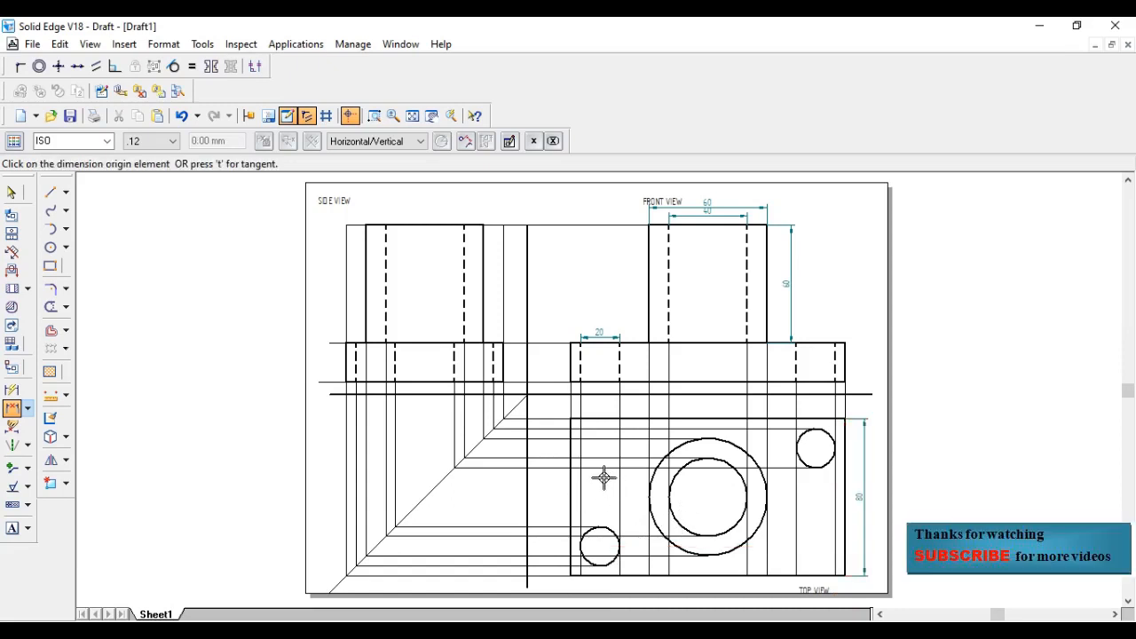
click(12, 391)
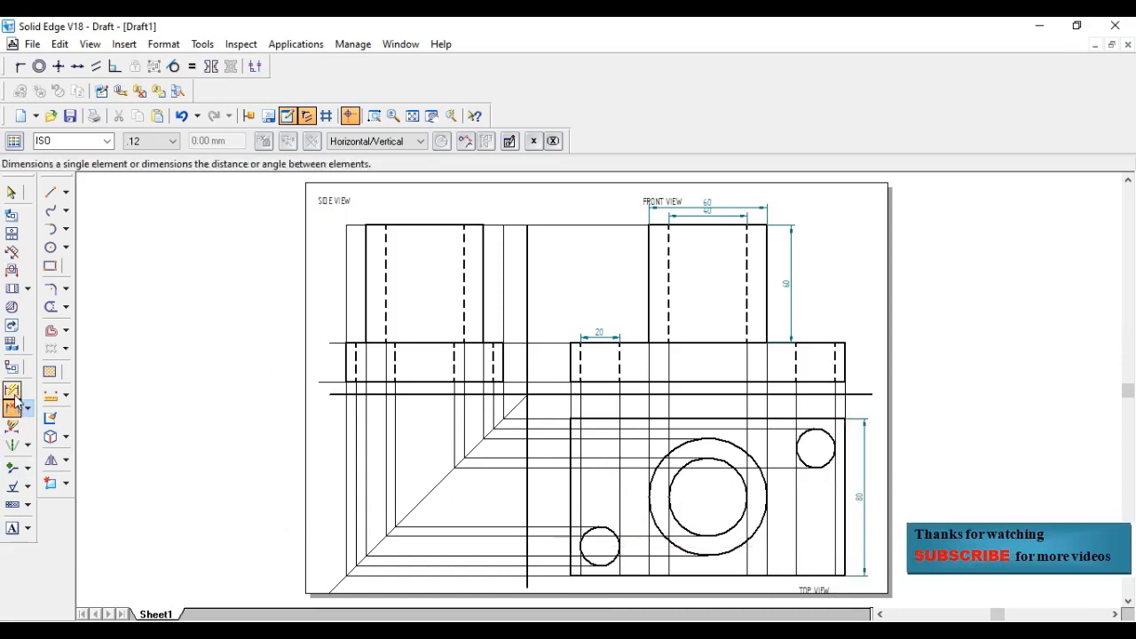
click(612, 530)
click(609, 495)
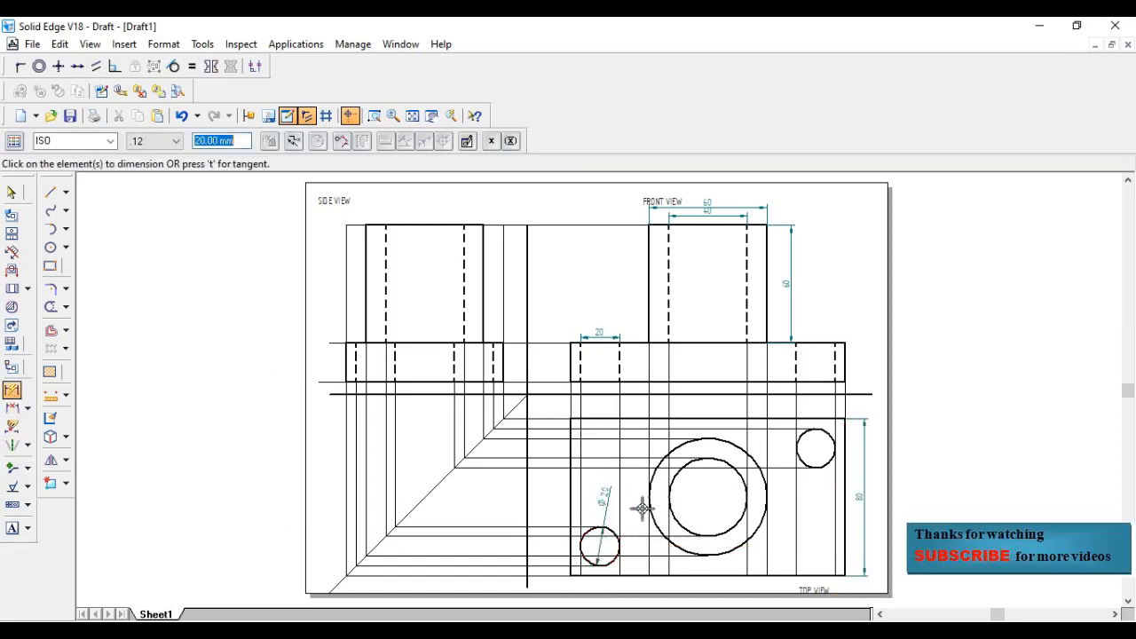
click(825, 456)
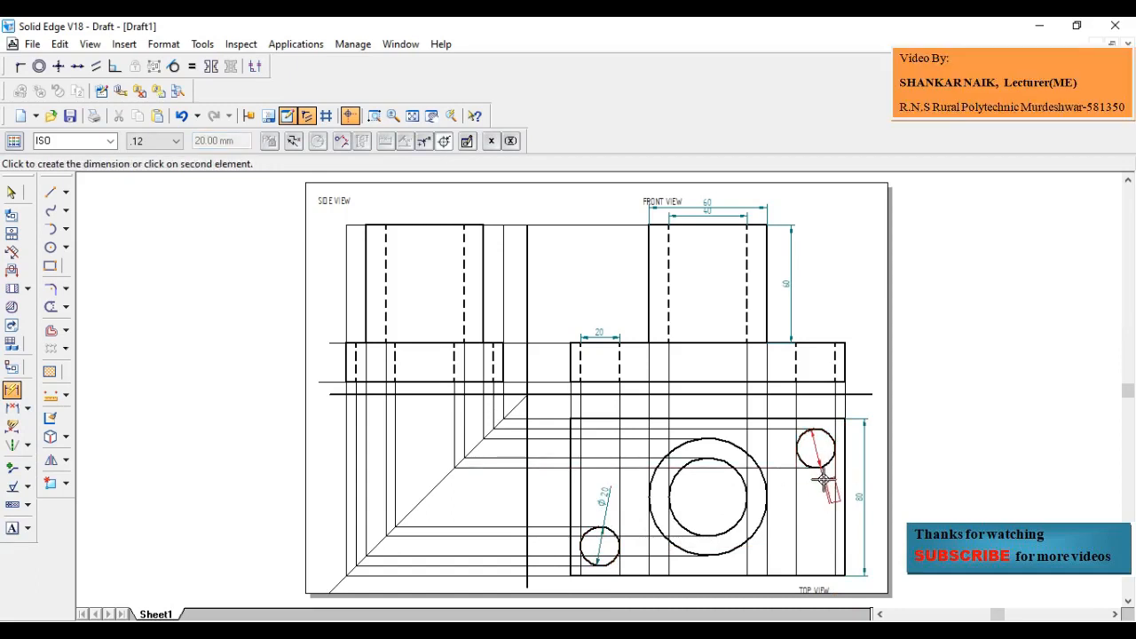
click(824, 486)
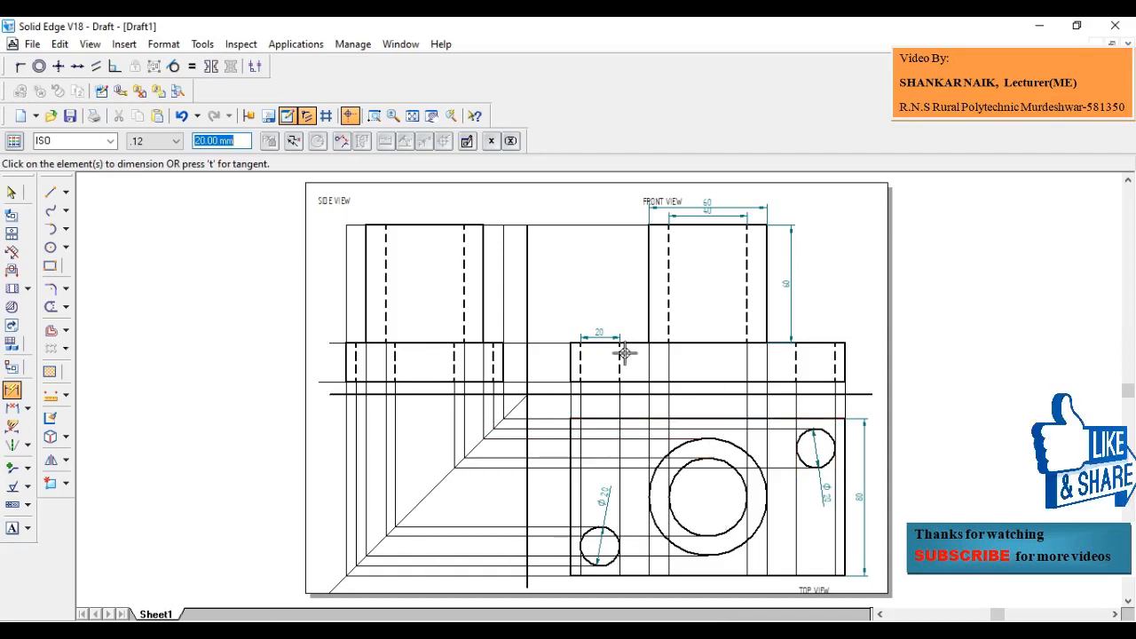
Dimension the side view's base thickness and cylinder height beside it, with the cylinder's outer width above
click(348, 355)
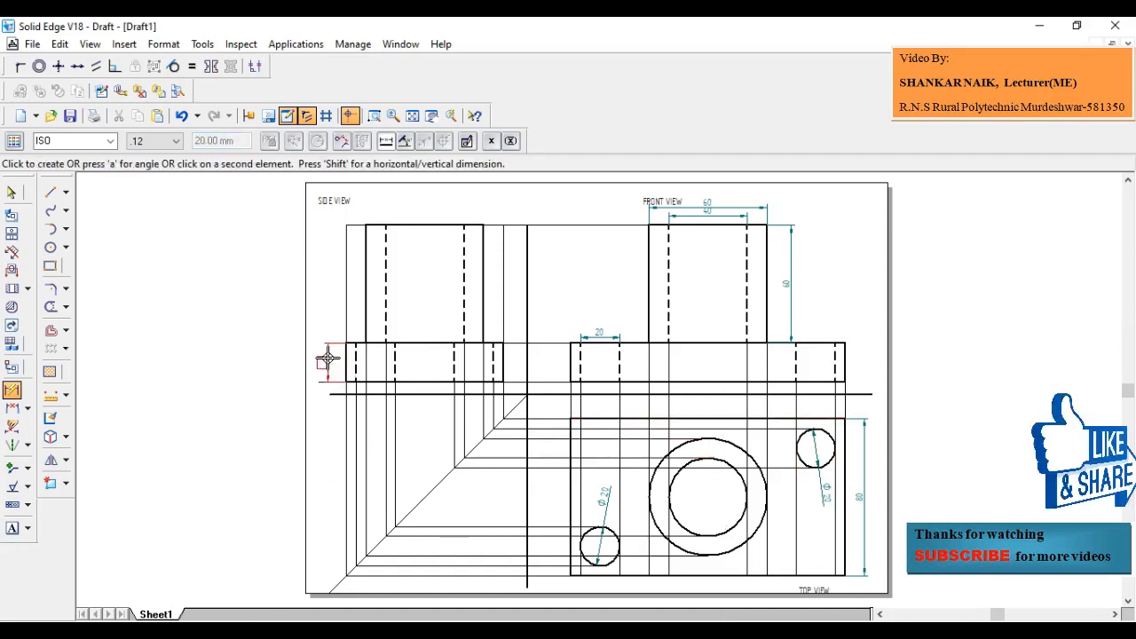
click(323, 356)
click(361, 281)
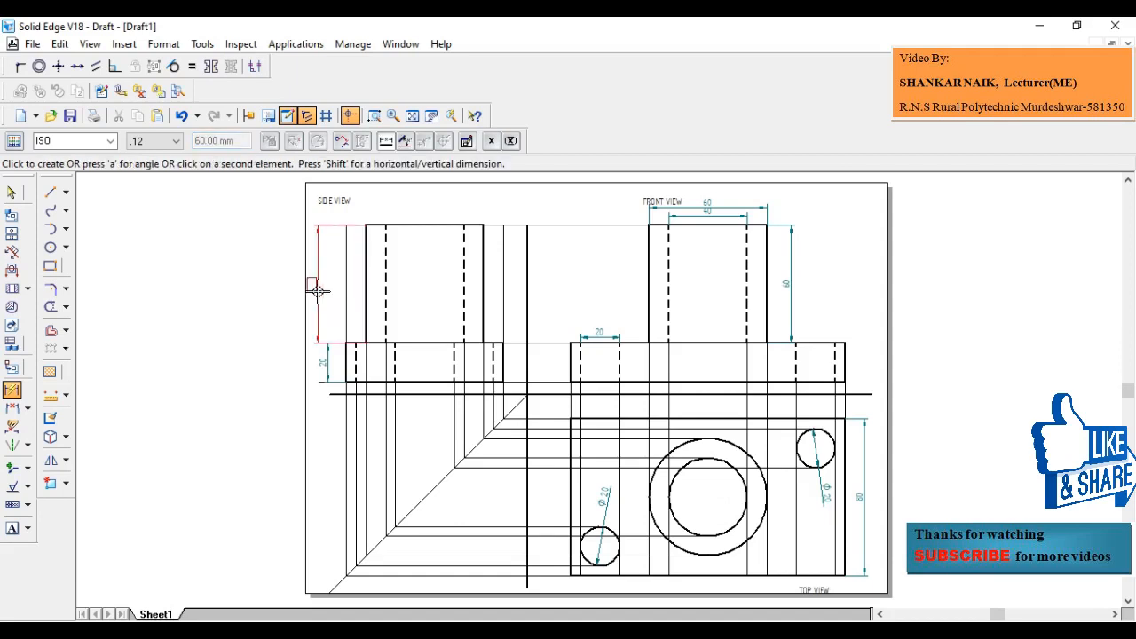
click(324, 285)
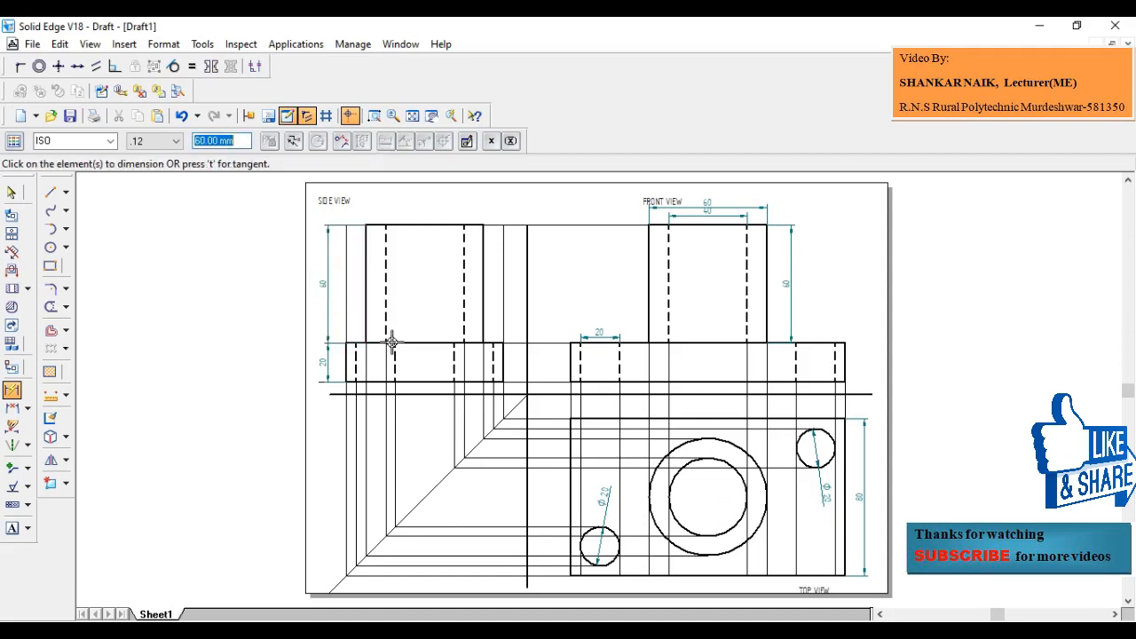
click(414, 225)
click(425, 206)
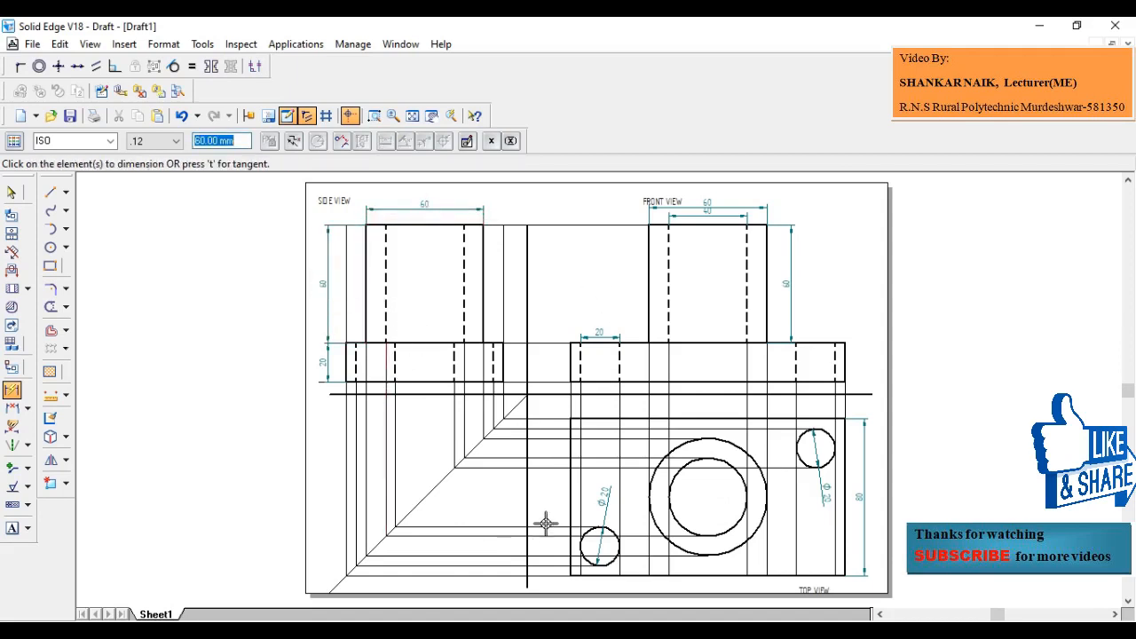